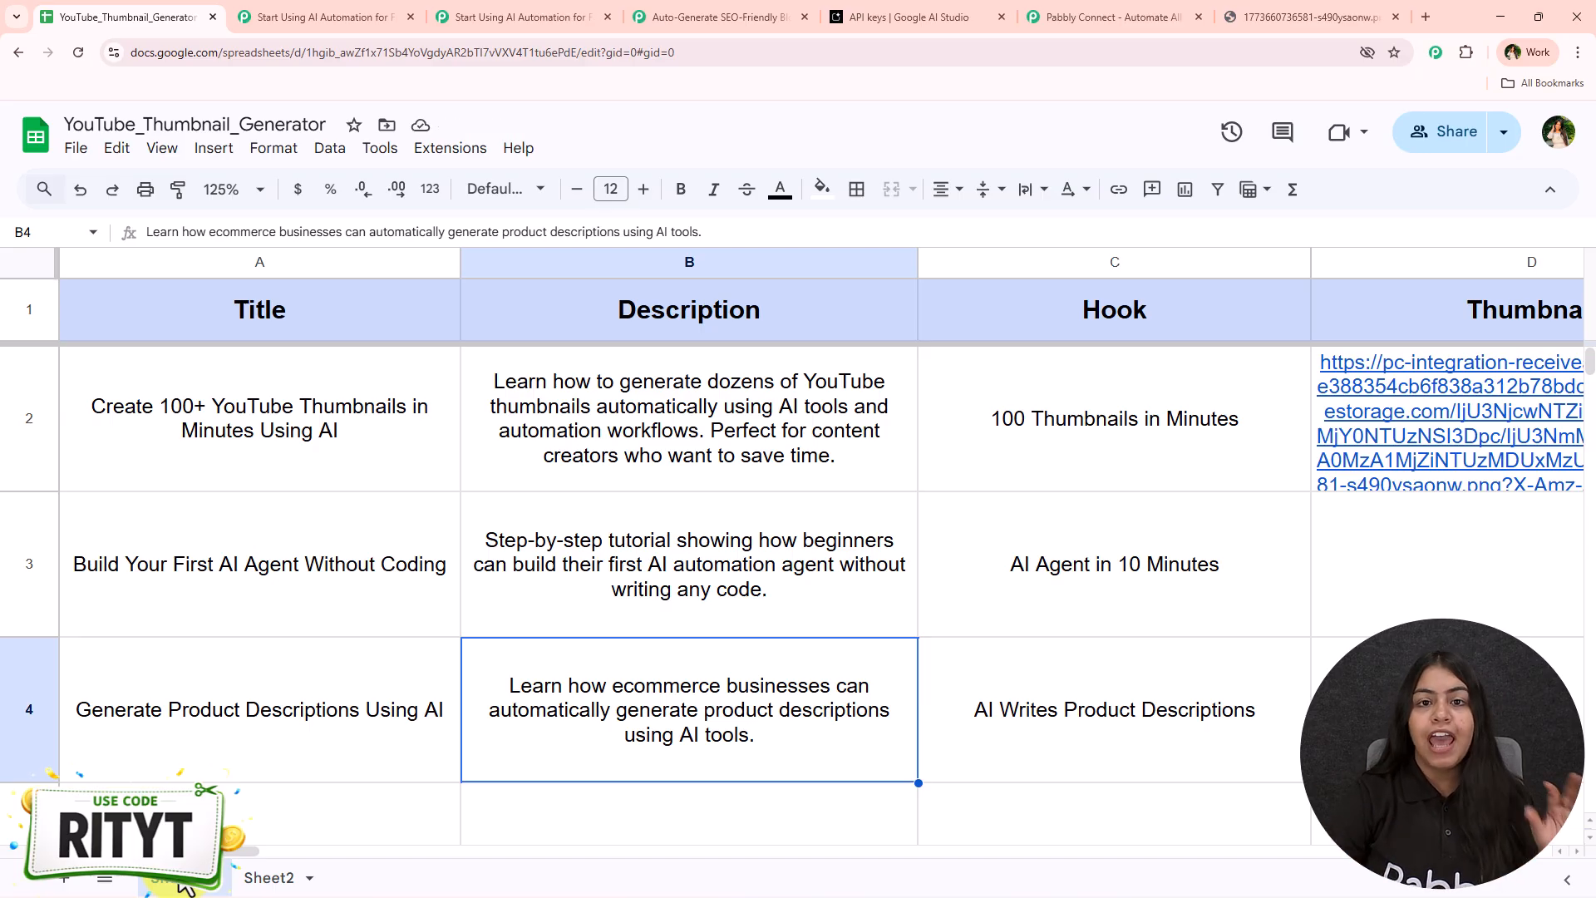
Step: Open the generated thumbnail links in rows 3 and 4 of the sheet to view the images
{"action": "scroll", "coordinate": [216, 881], "scroll_direction": "right", "scroll_amount": 5}
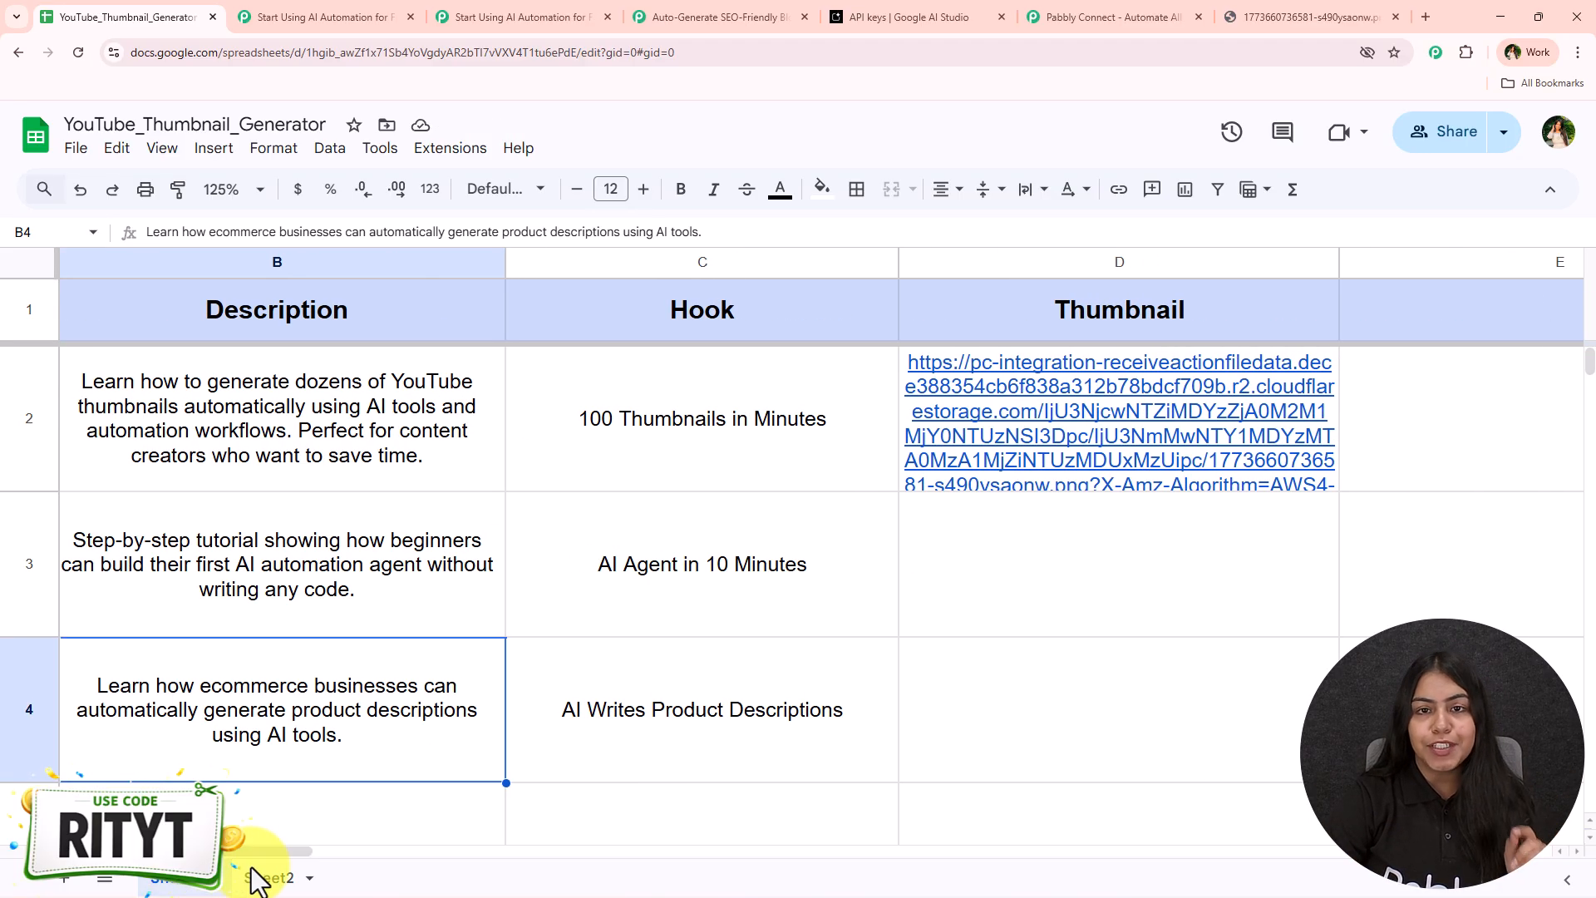
{"action": "scroll", "coordinate": [266, 860], "scroll_direction": "left", "scroll_amount": 5}
{"action": "scroll", "coordinate": [266, 860], "scroll_direction": "right", "scroll_amount": 5}
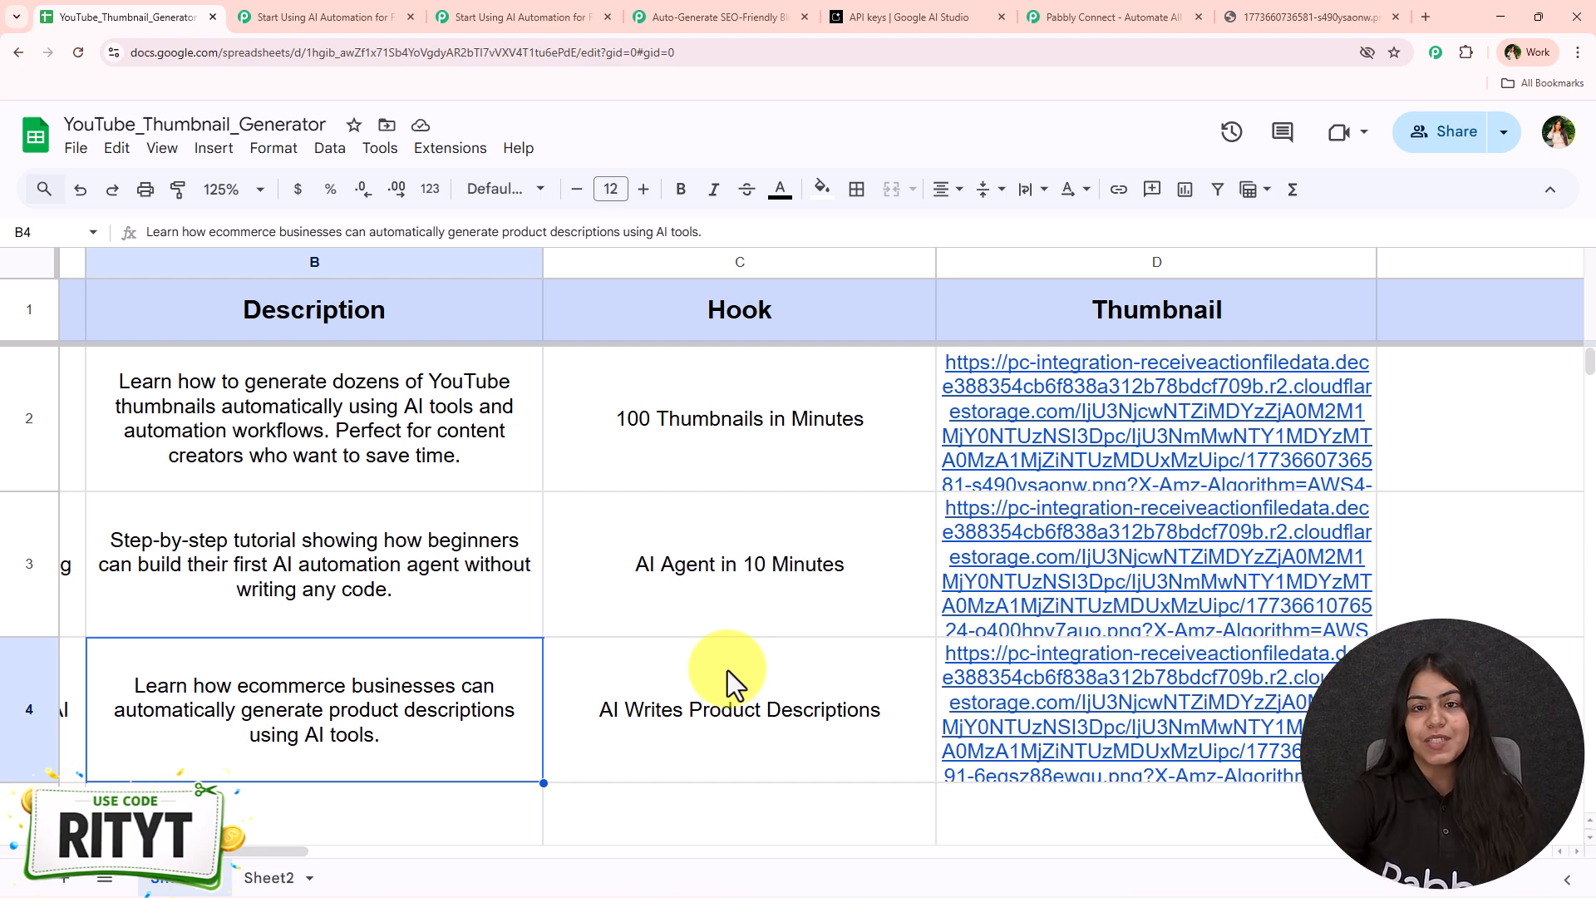
{"action": "left_click", "coordinate": [1054, 557]}
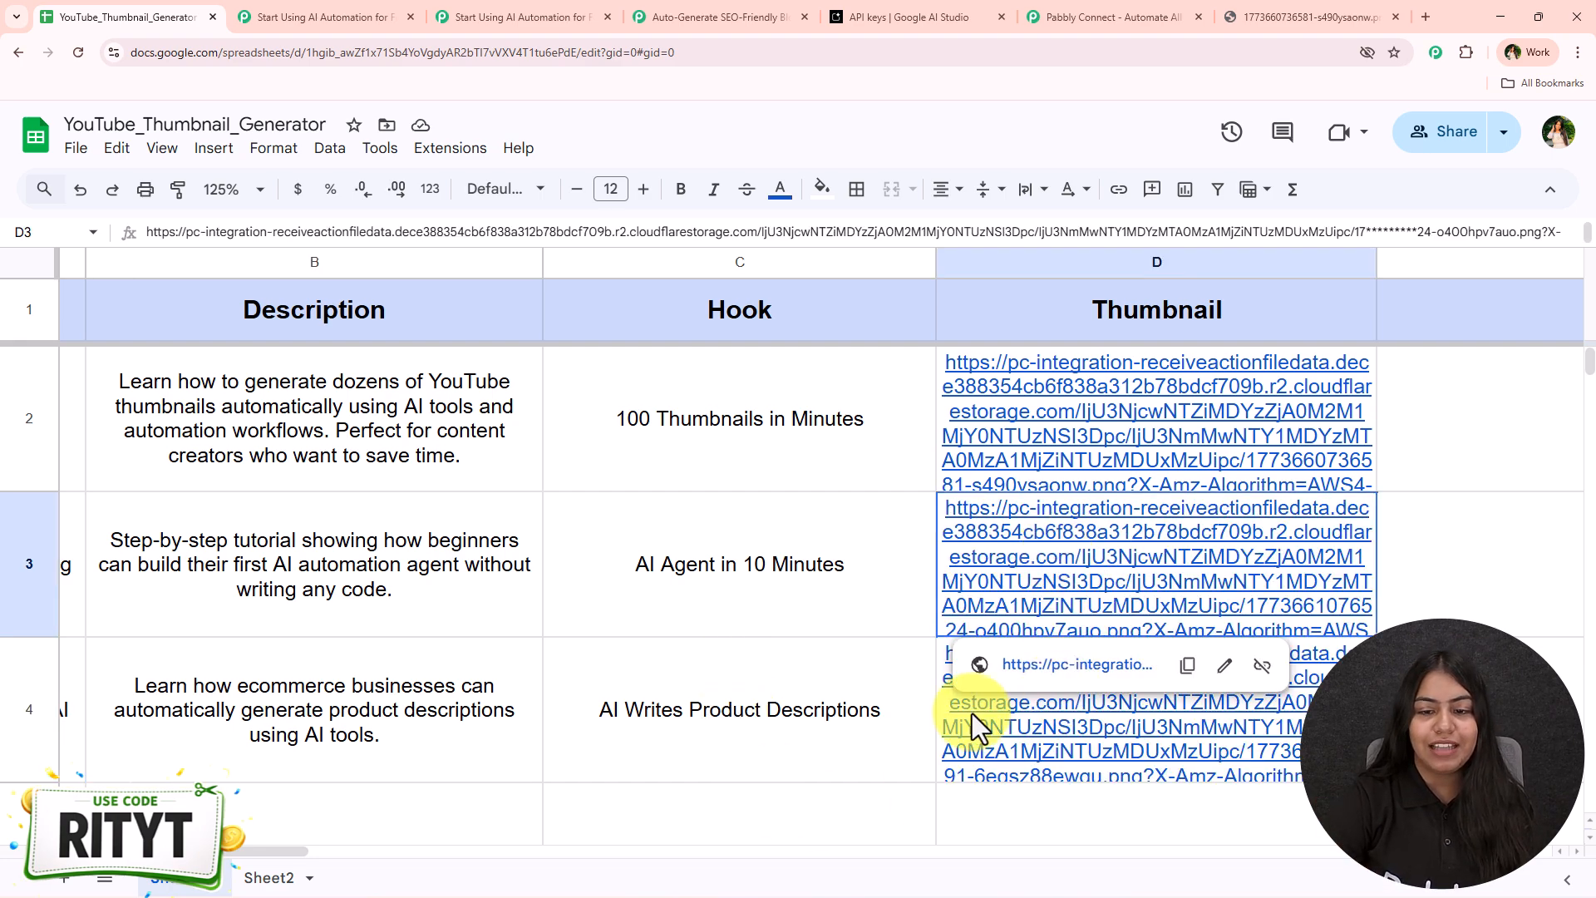
{"action": "left_click", "coordinate": [1039, 667]}
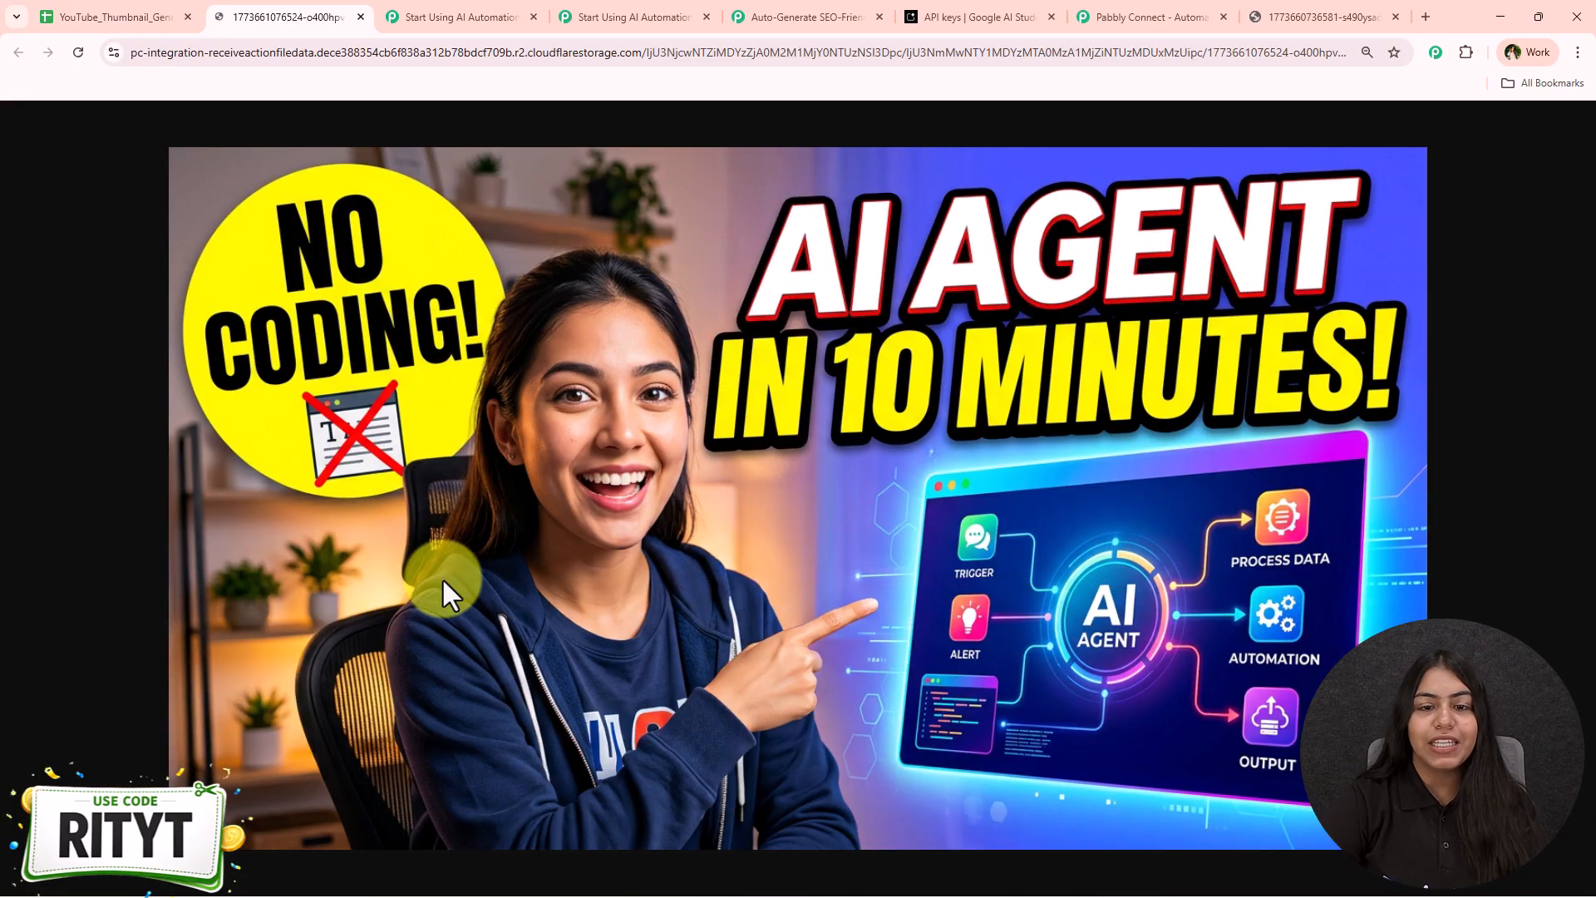
{"action": "left_click", "coordinate": [125, 16]}
{"action": "left_click", "coordinate": [1034, 740]}
{"action": "left_click", "coordinate": [1050, 813]}
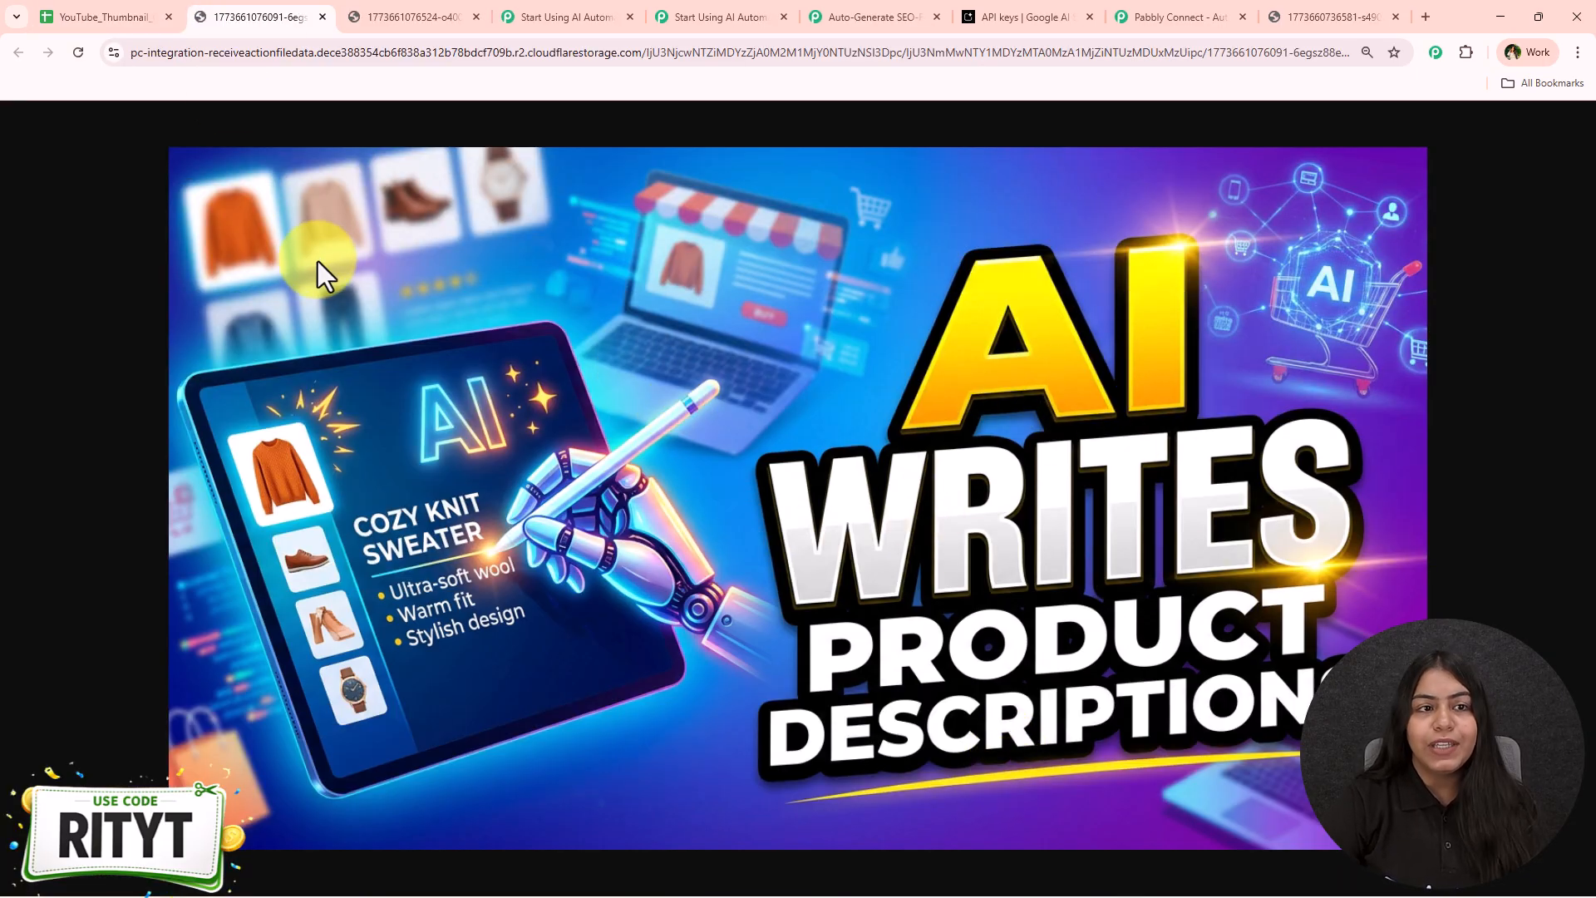
{"action": "left_click", "coordinate": [322, 17]}
{"action": "left_click", "coordinate": [322, 17]}
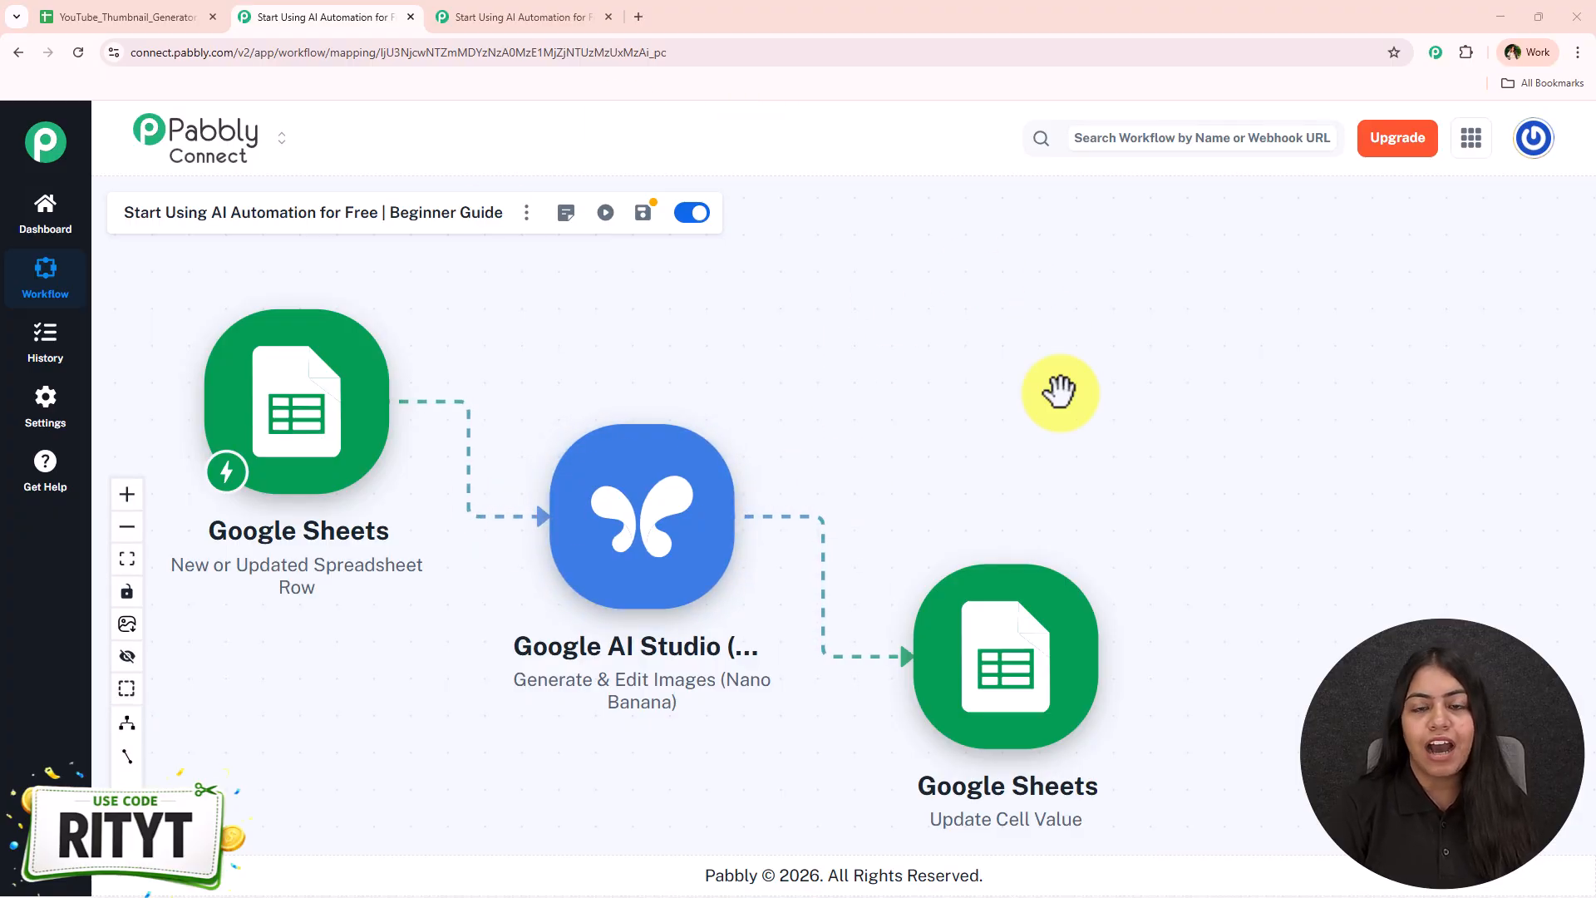
Step: Examine the sheet's title, description, hook and thumbnail columns alongside the finished Google Sheets and Google AI Studio workflow
{"action": "left_click", "coordinate": [125, 17]}
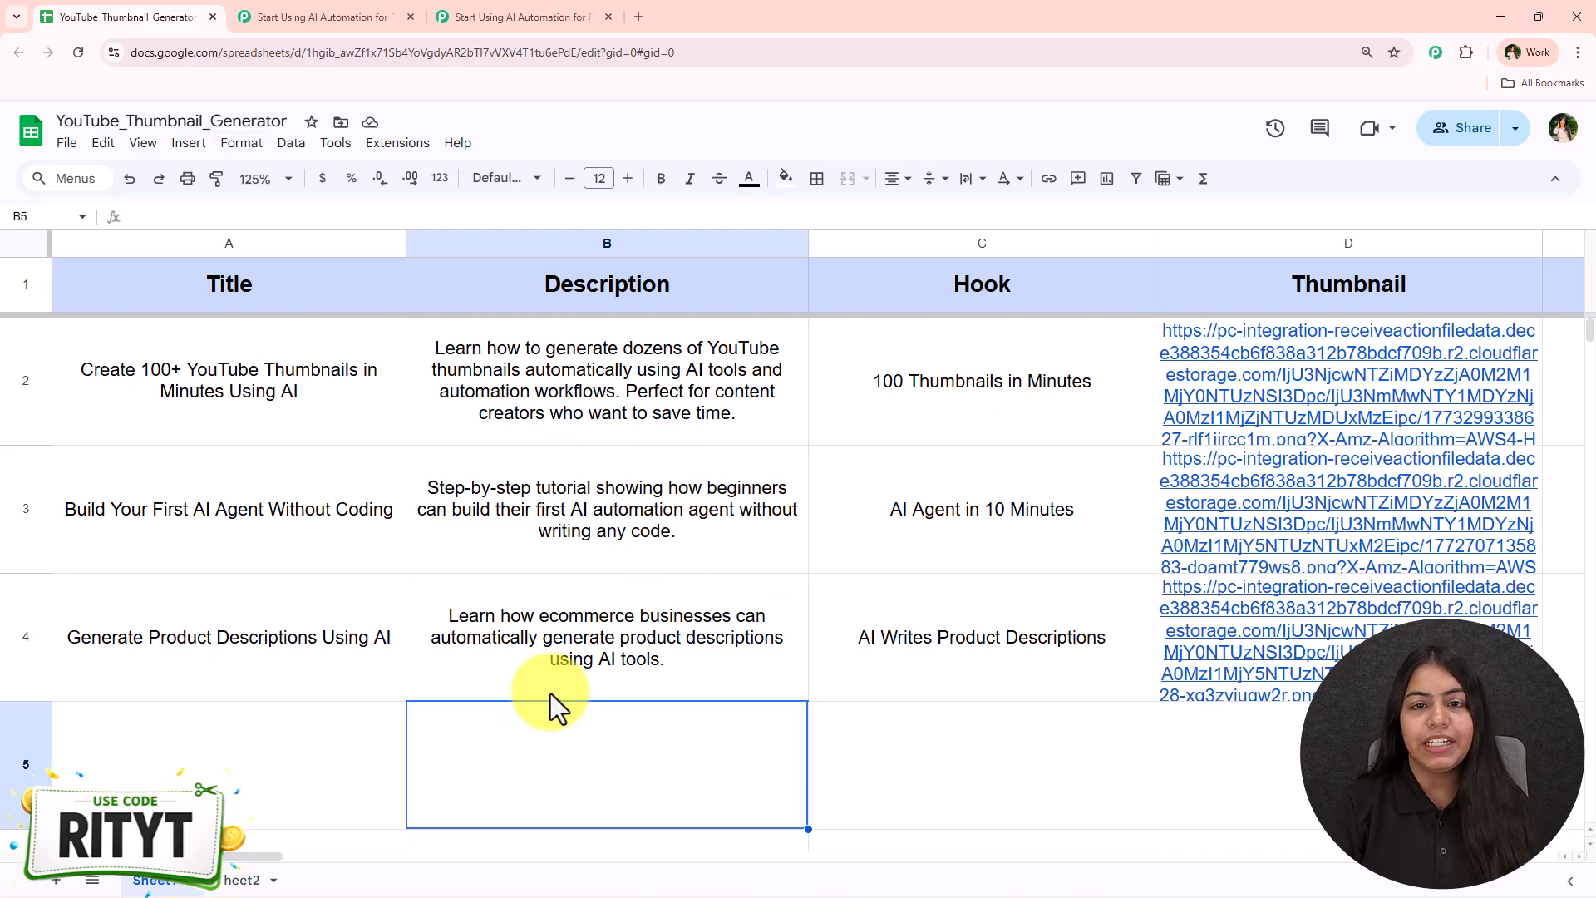
{"action": "left_click", "coordinate": [340, 16]}
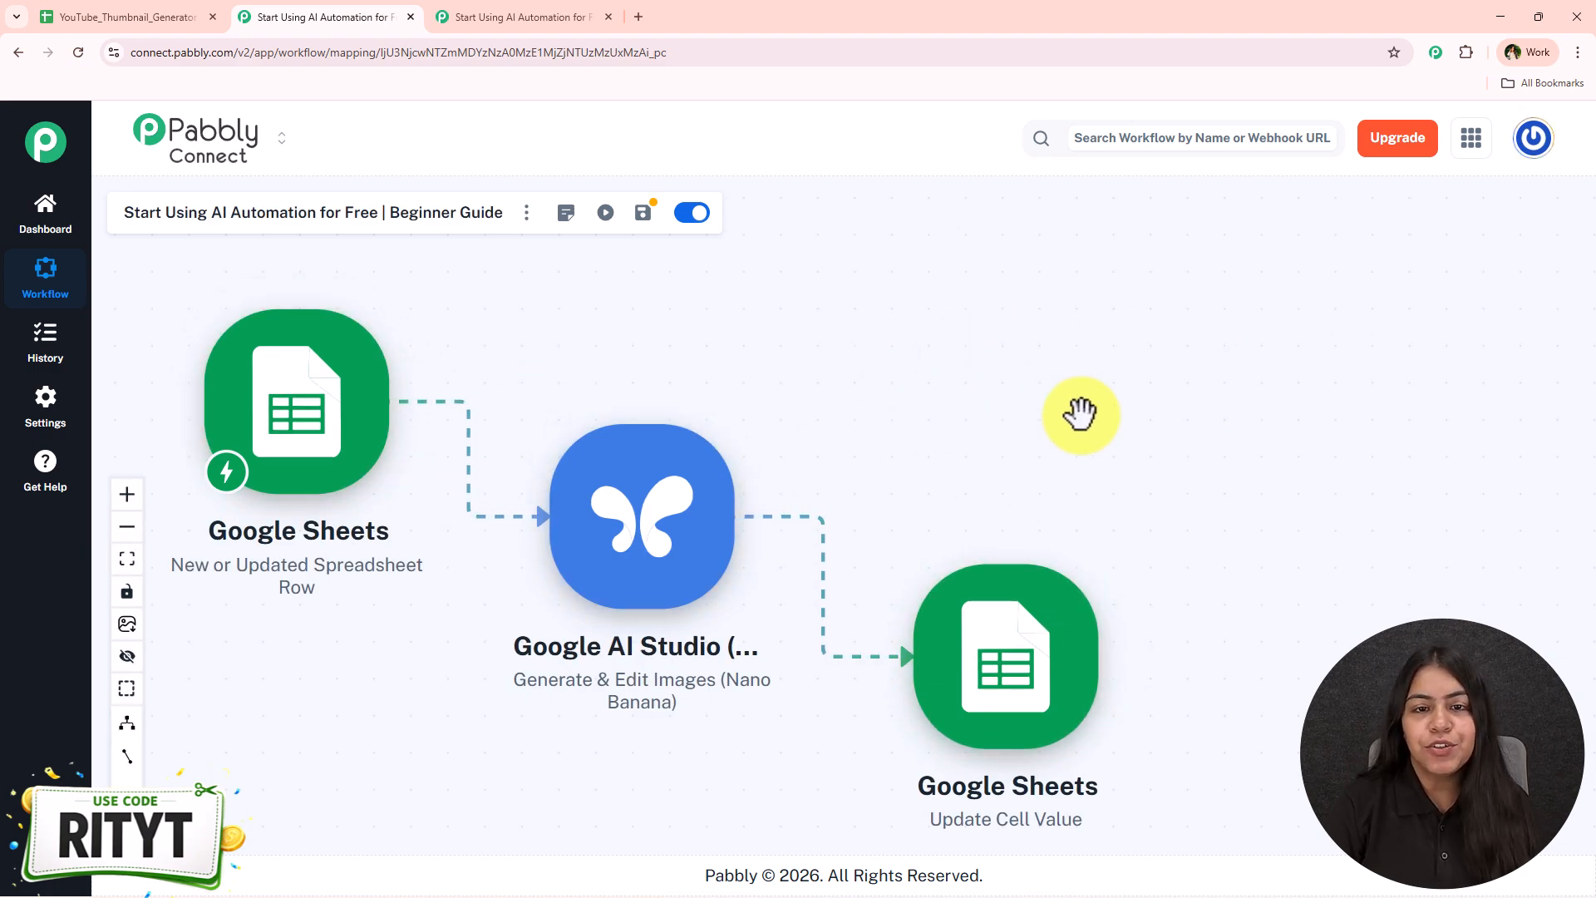
{"action": "left_click", "coordinate": [133, 16]}
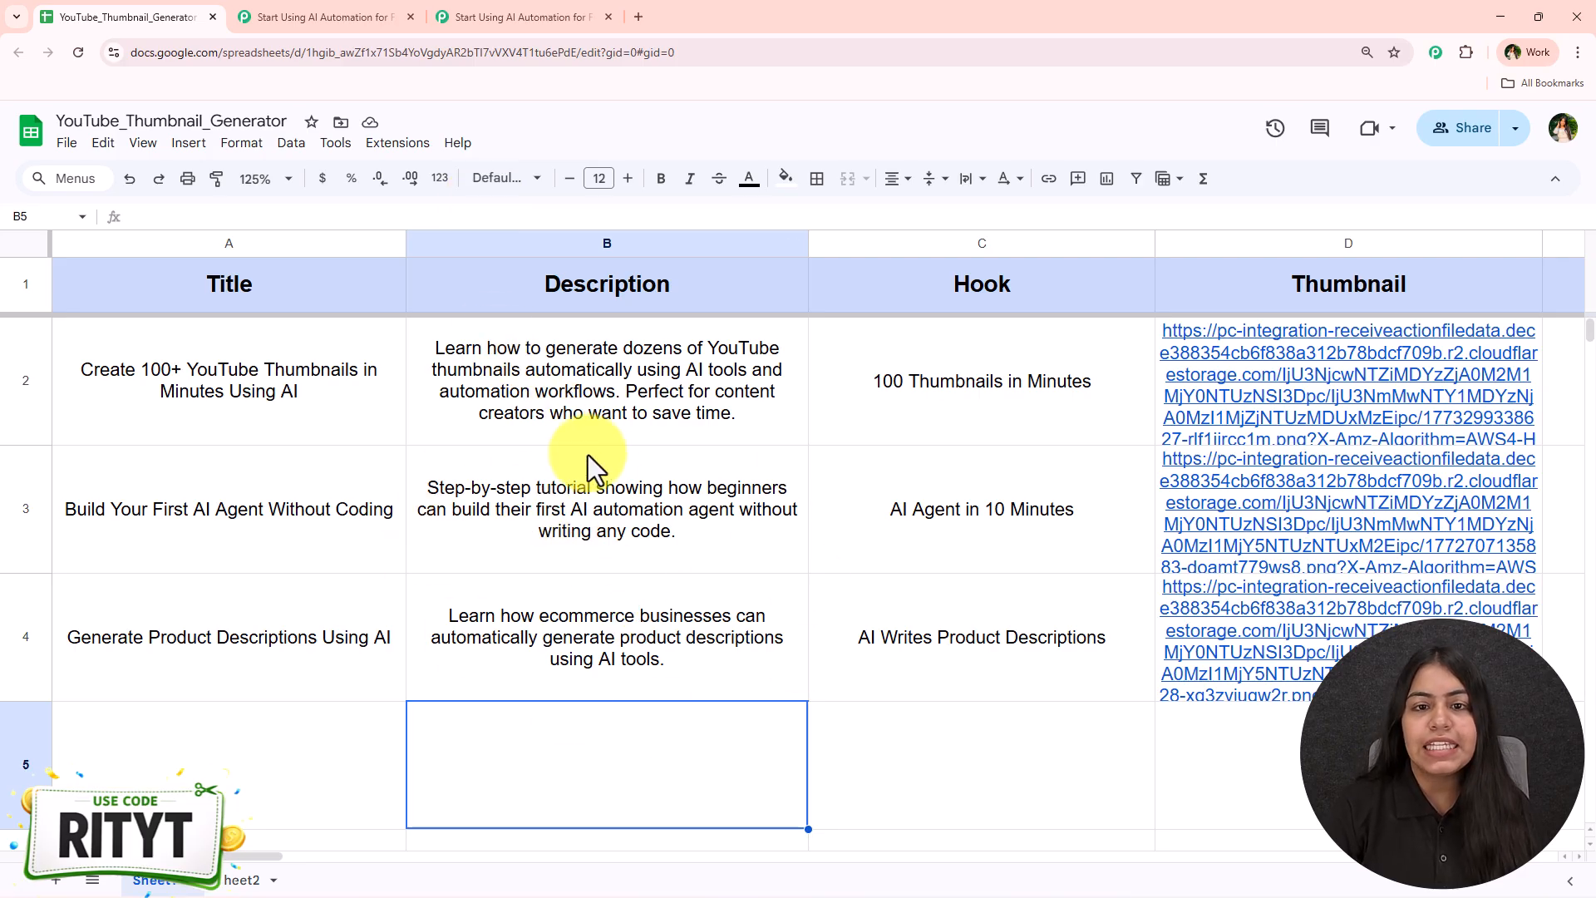
{"action": "left_click", "coordinate": [605, 526]}
{"action": "left_click", "coordinate": [318, 2]}
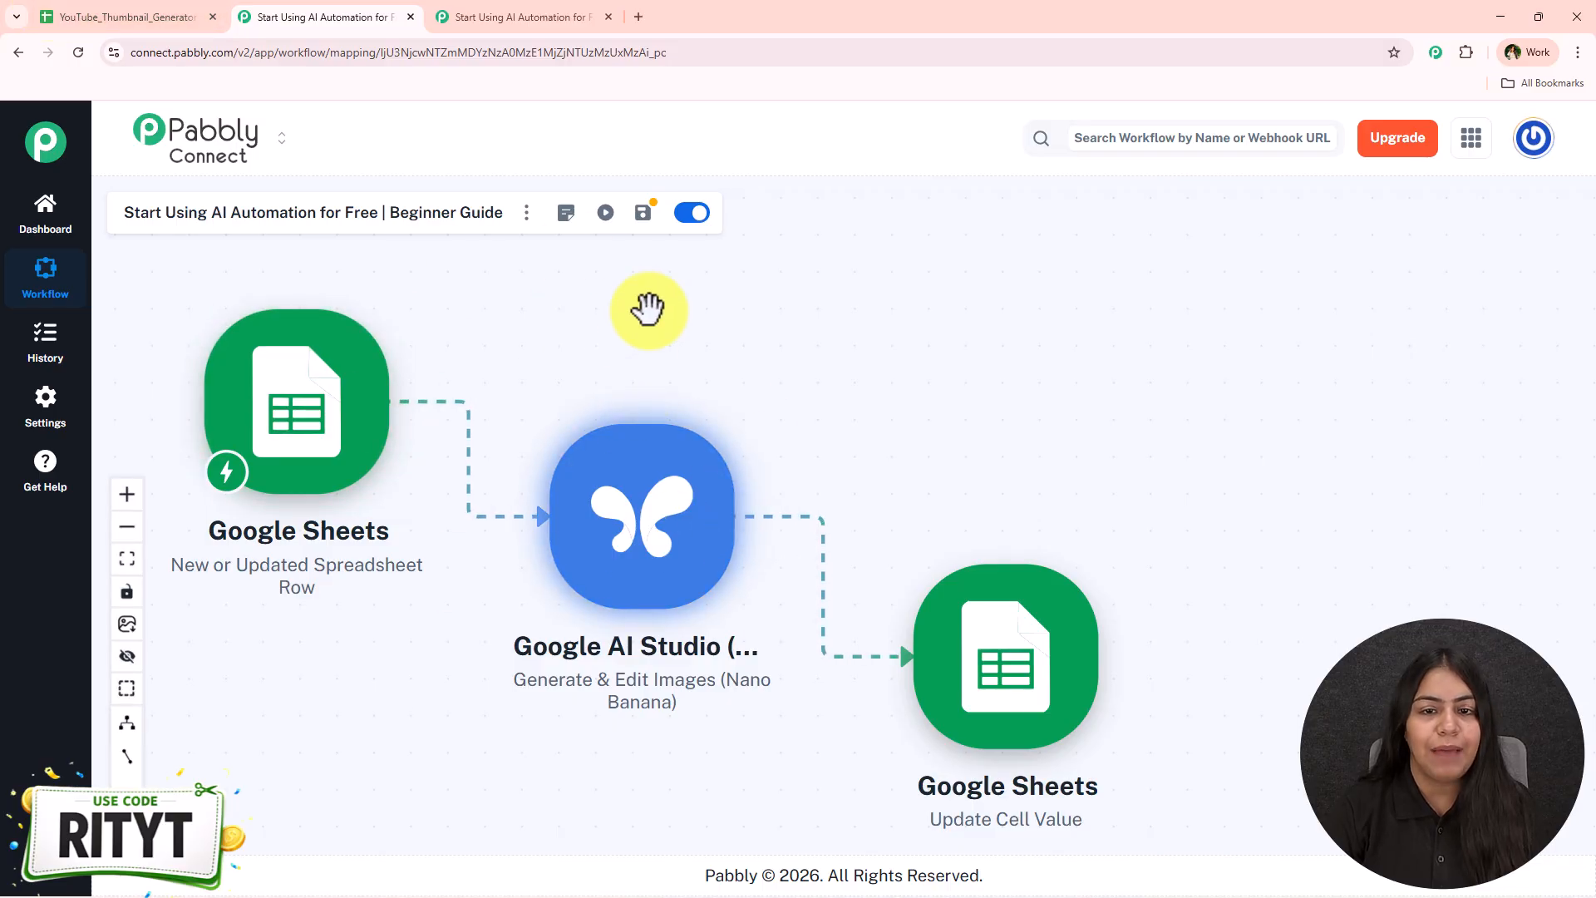
Step: Open the Pabbly Connect website in a new browser tab and dismiss its lifetime offer pop-up
{"action": "left_click", "coordinate": [635, 8]}
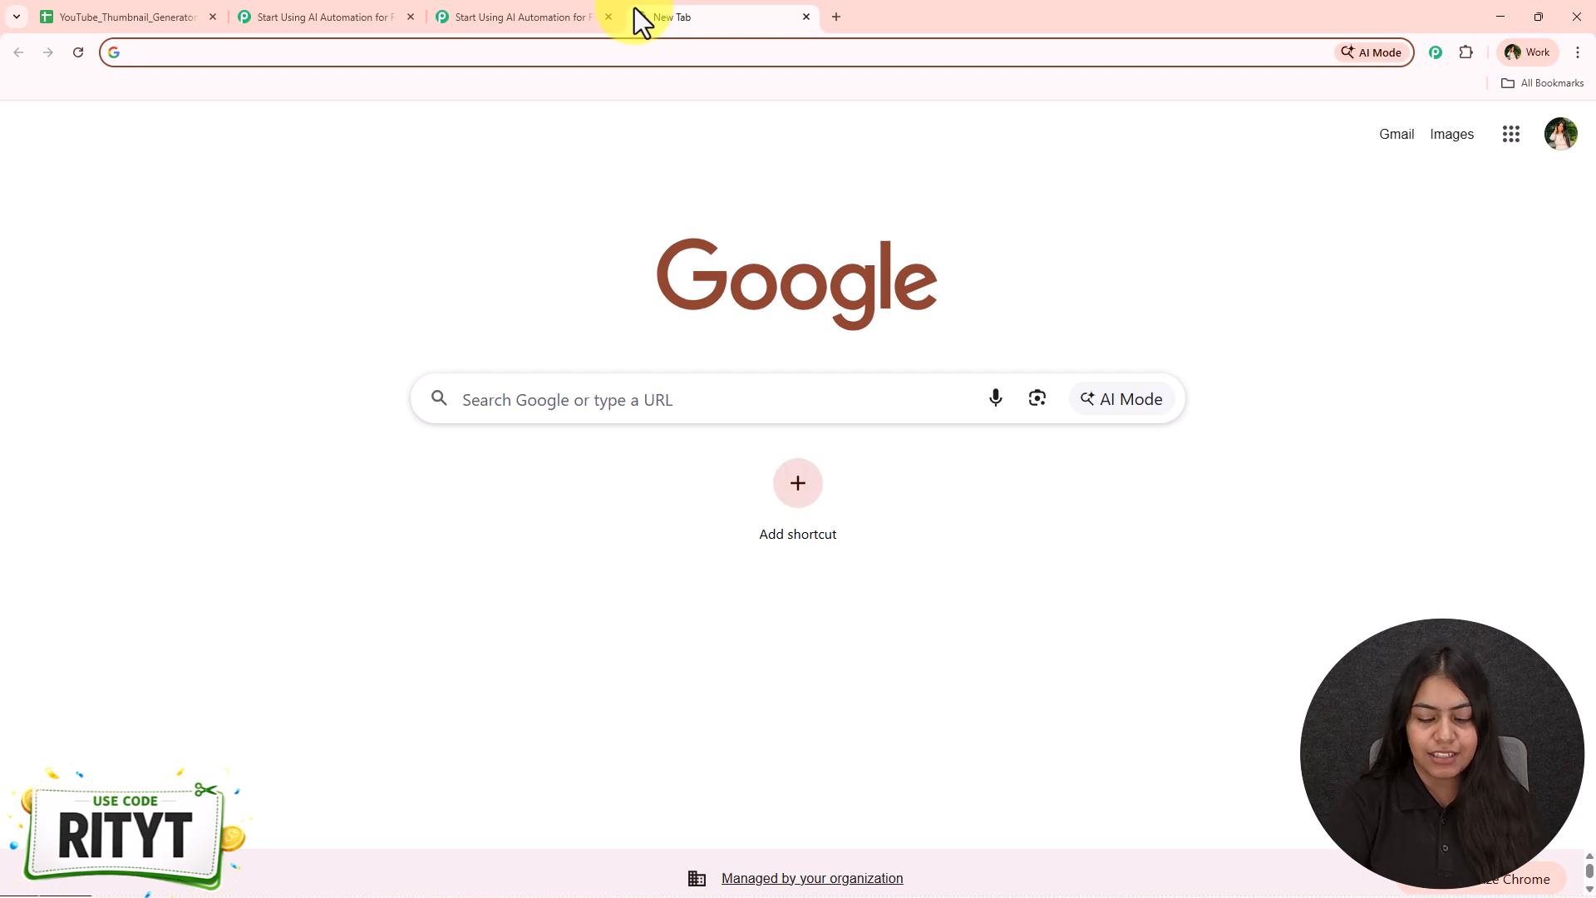
{"action": "type", "text": "pabbly"}
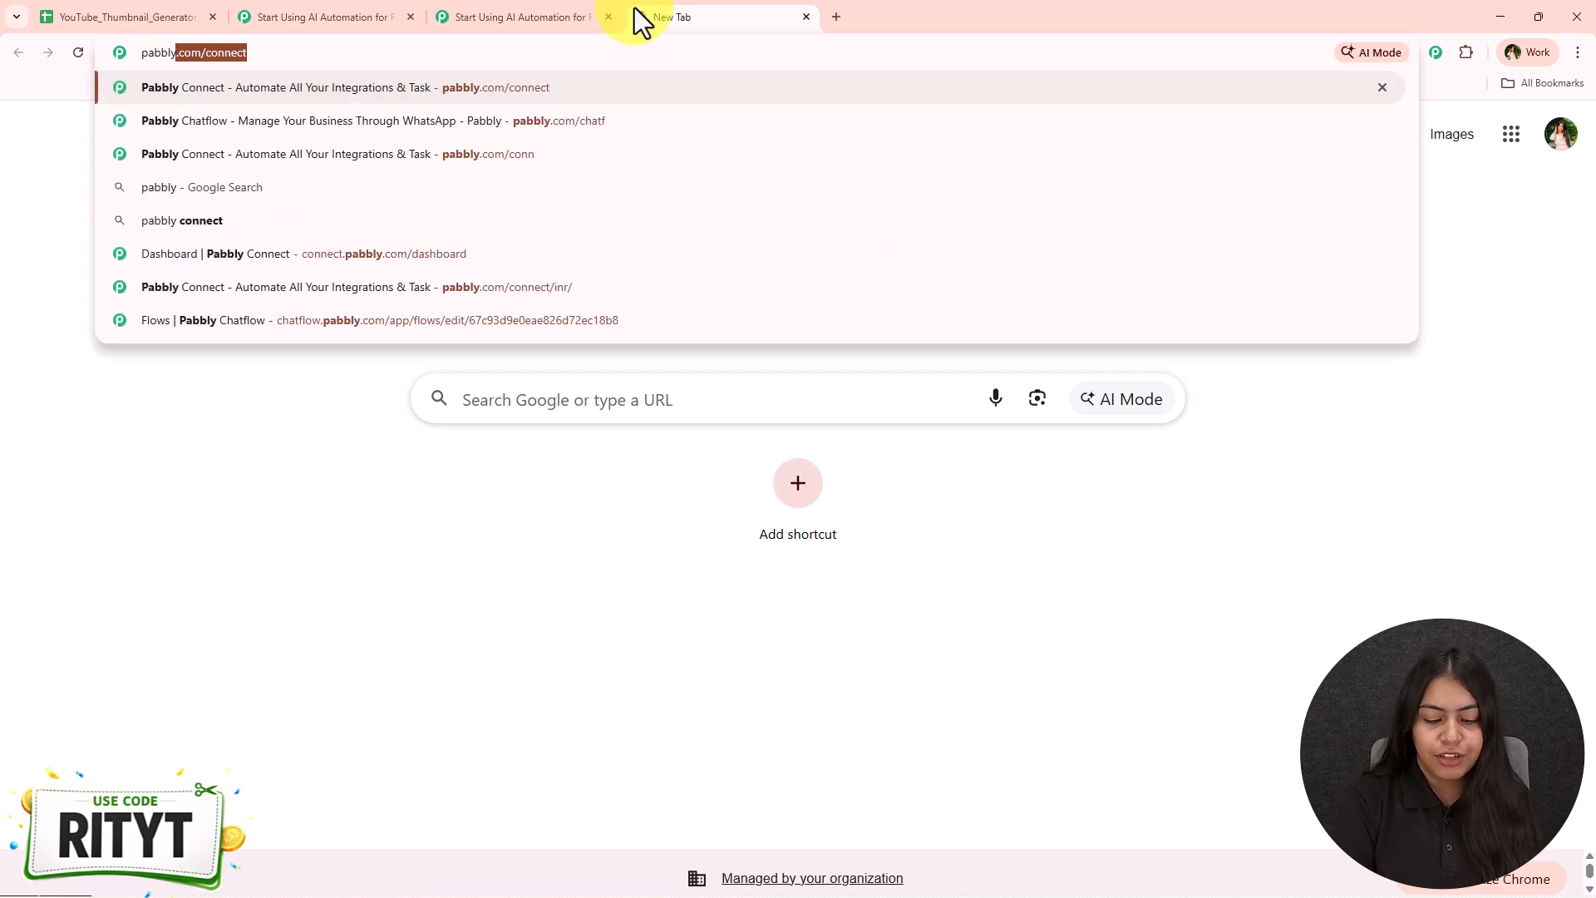
{"action": "type", "text": ".com/conn"}
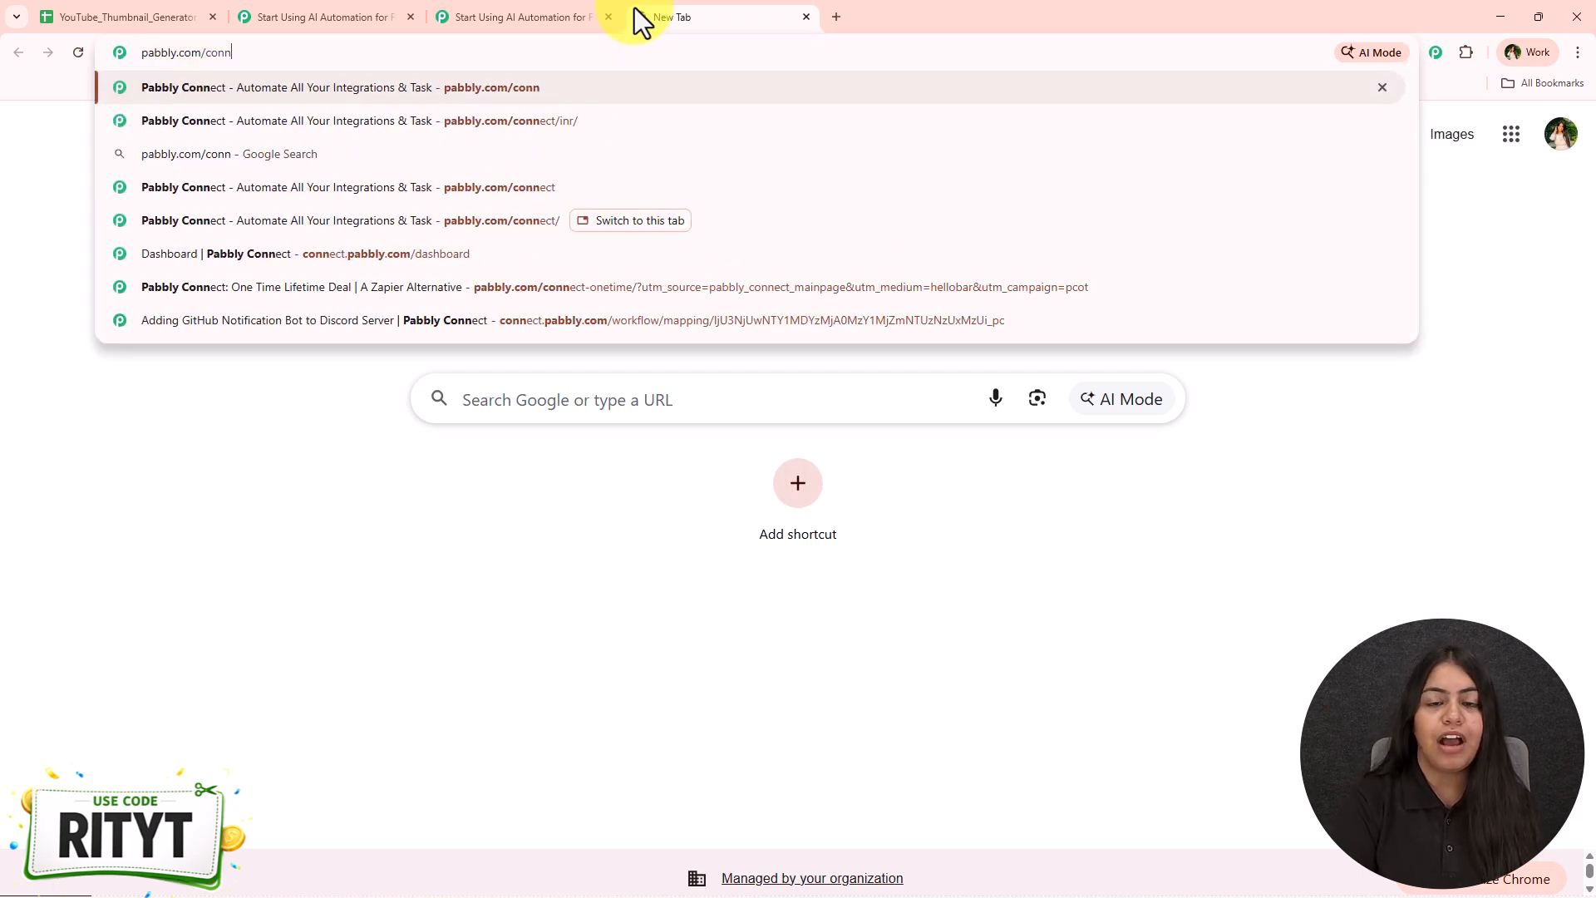
{"action": "key", "text": "Return"}
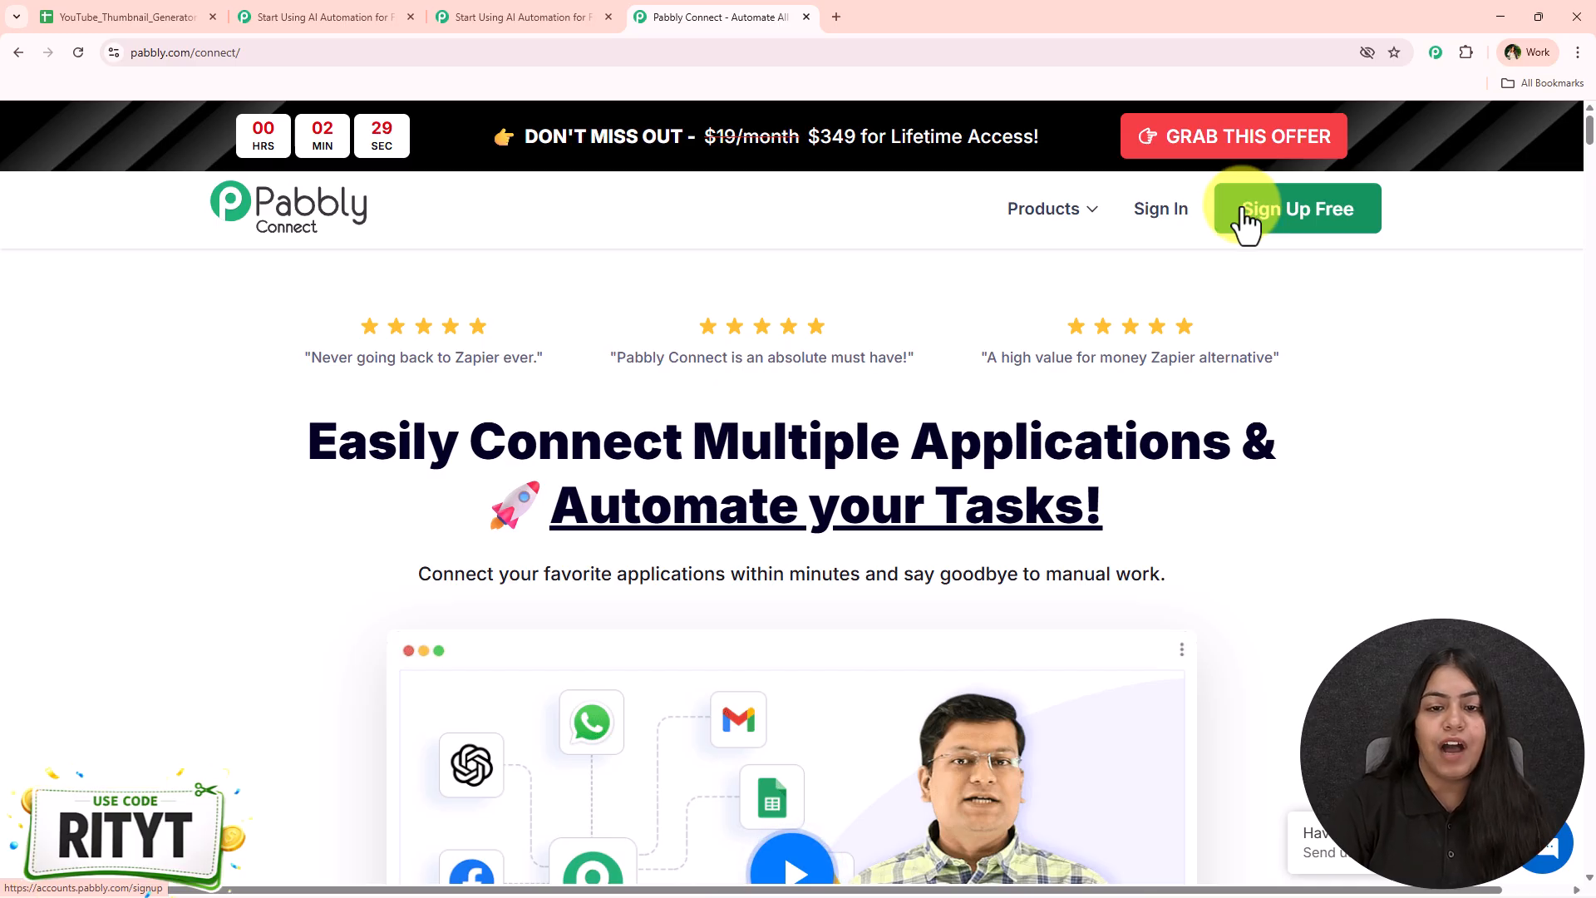
{"action": "left_click", "coordinate": [392, 17]}
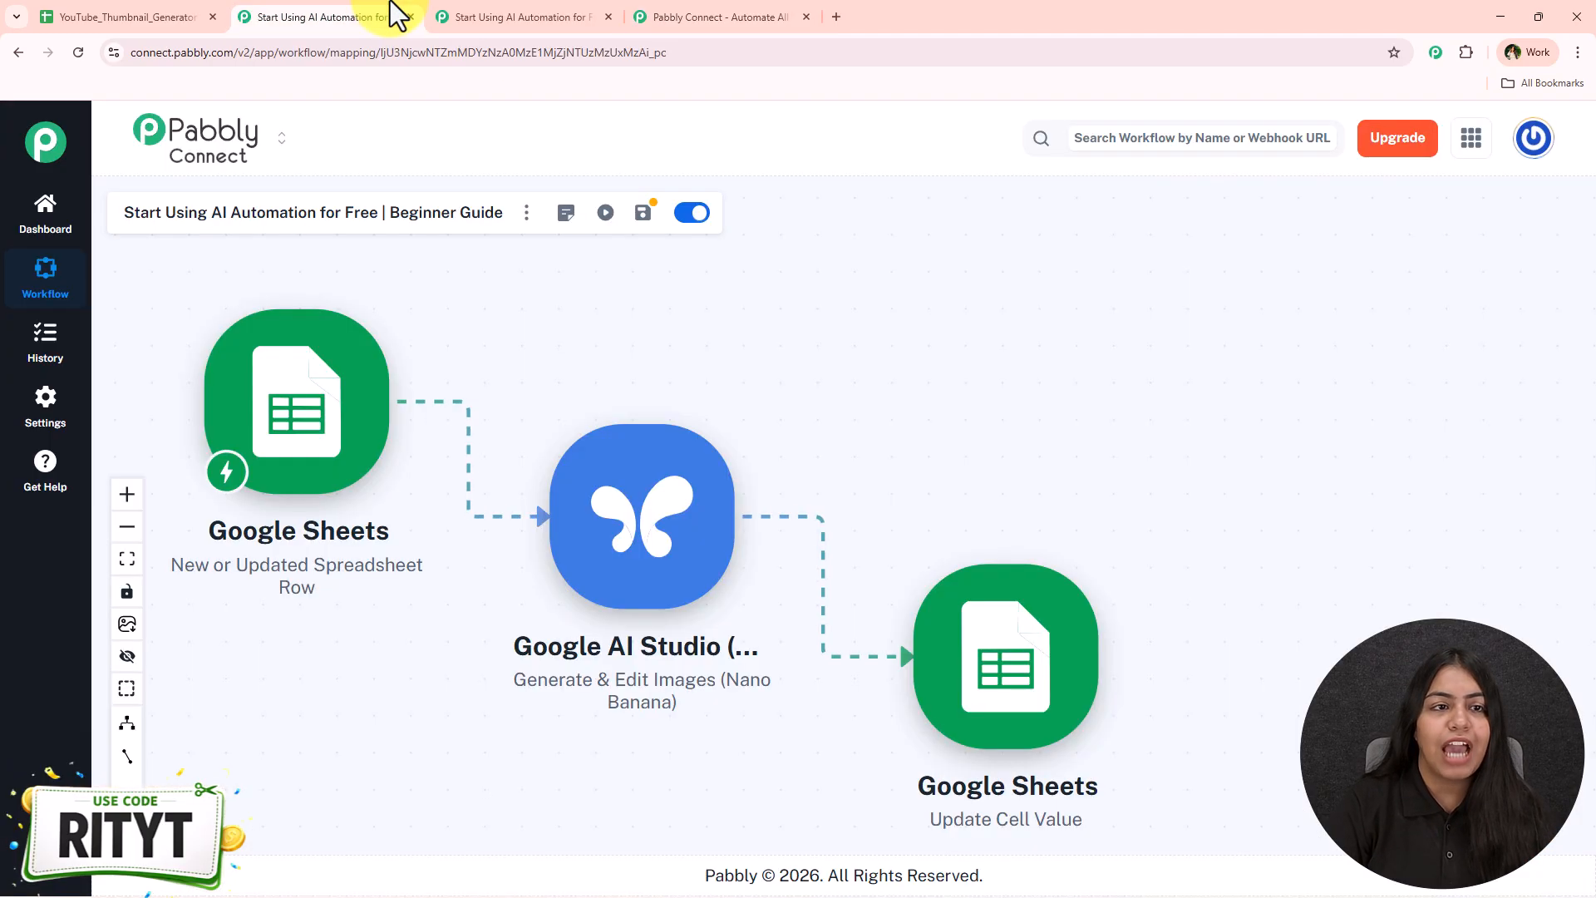
{"action": "left_click", "coordinate": [665, 15]}
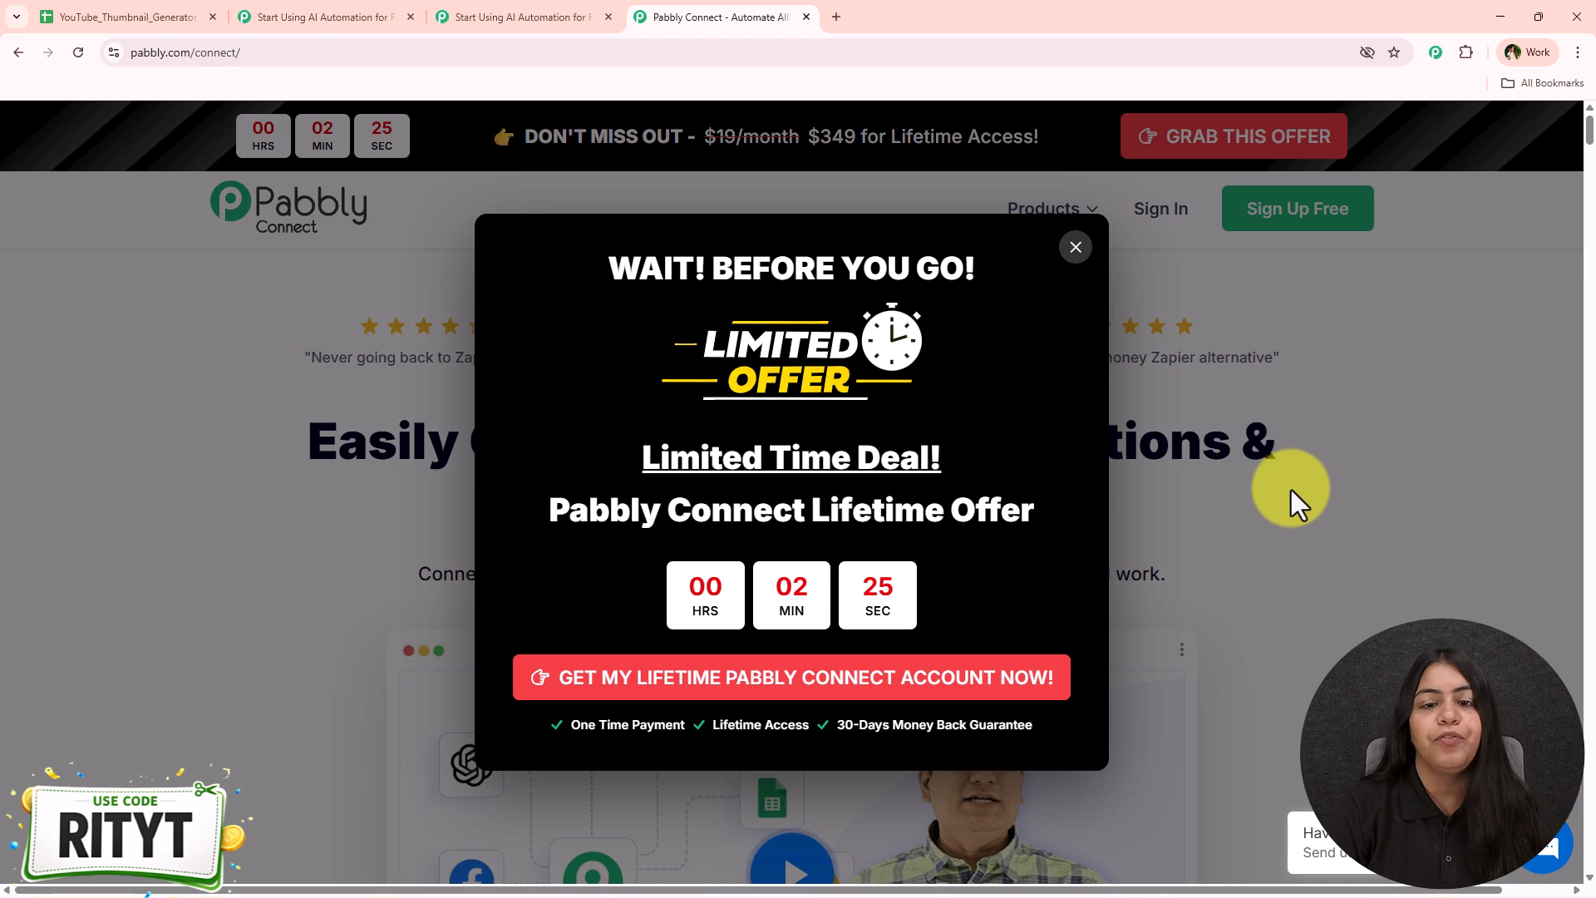
{"action": "left_click", "coordinate": [1089, 247]}
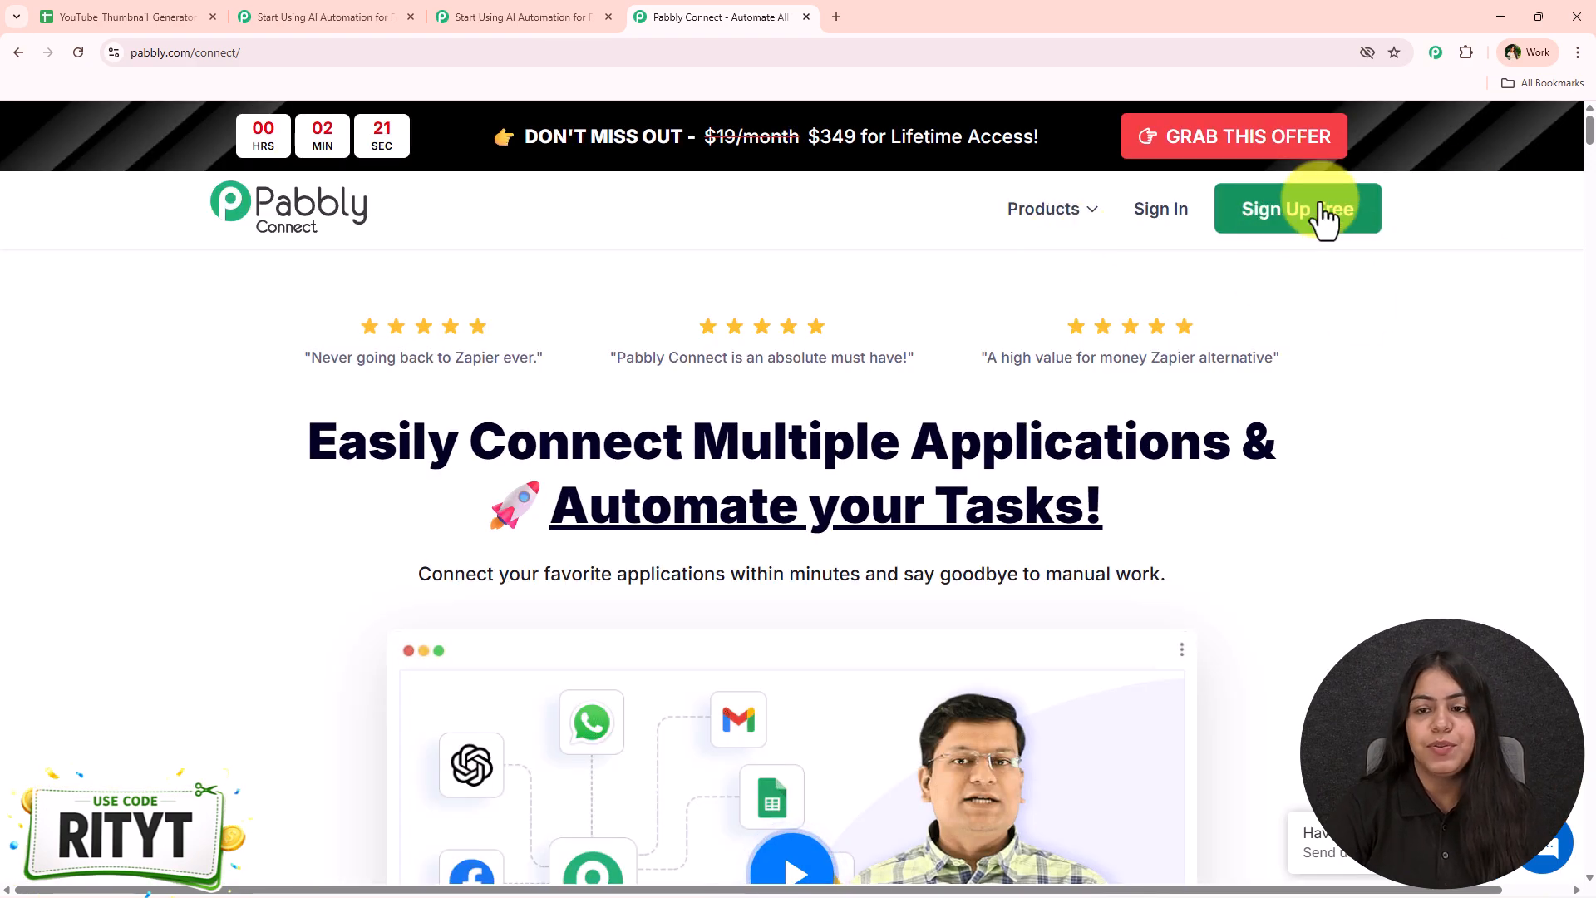
Step: Look over the finished workflow, the empty workflow and the sign-in options on the Pabbly Connect website
{"action": "left_click", "coordinate": [336, 10]}
{"action": "left_click_drag", "start_coordinate": [656, 357], "coordinate": [681, 341]}
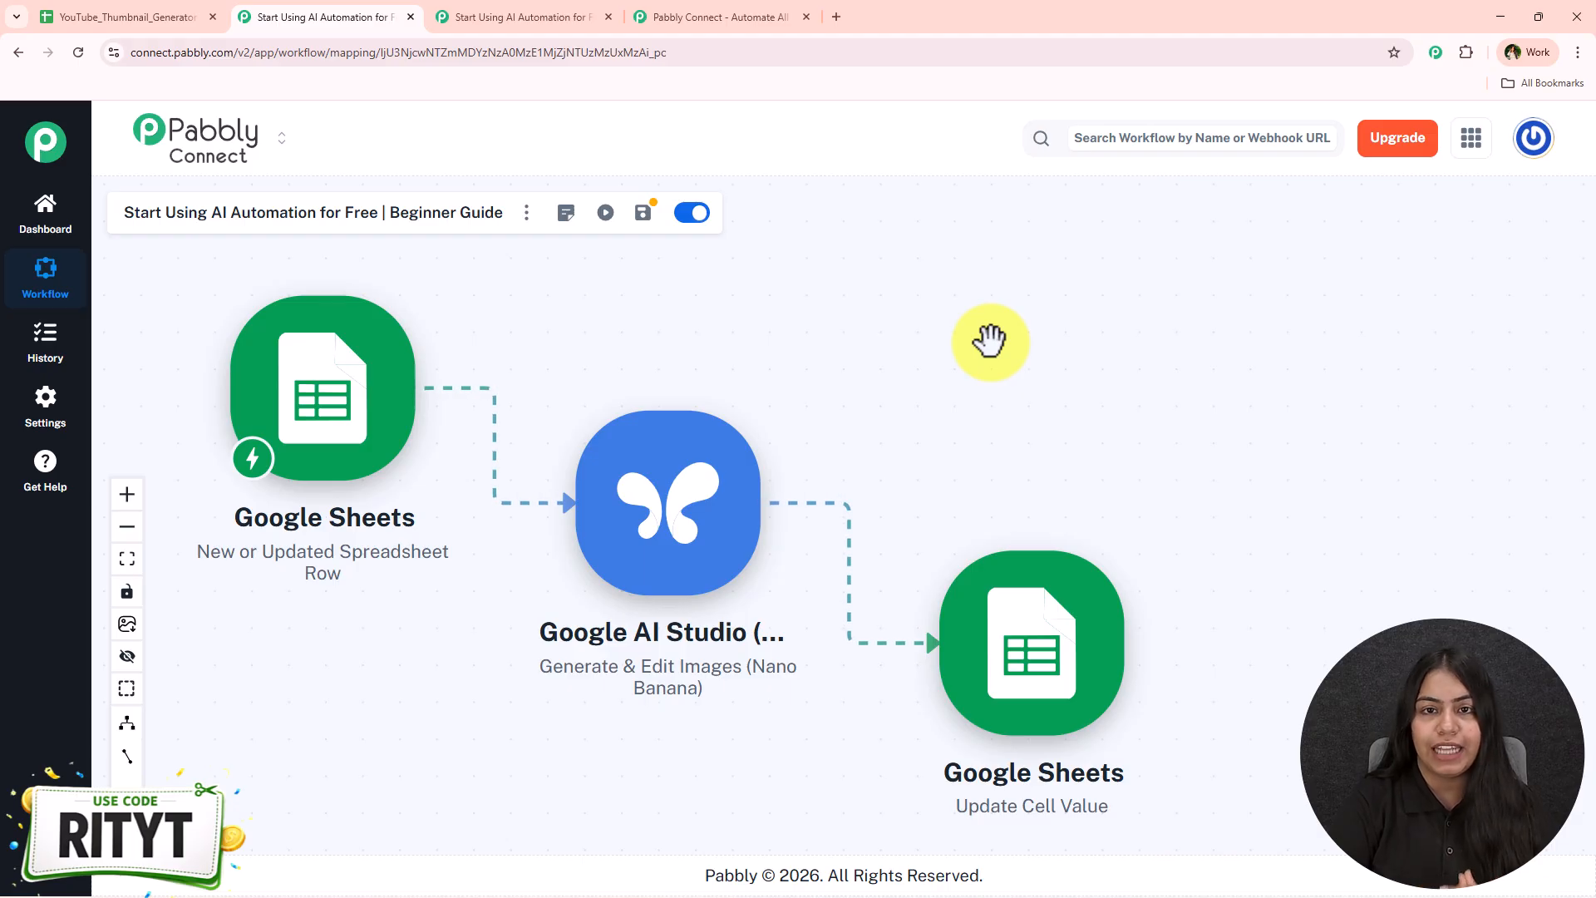
{"action": "left_click", "coordinate": [574, 16]}
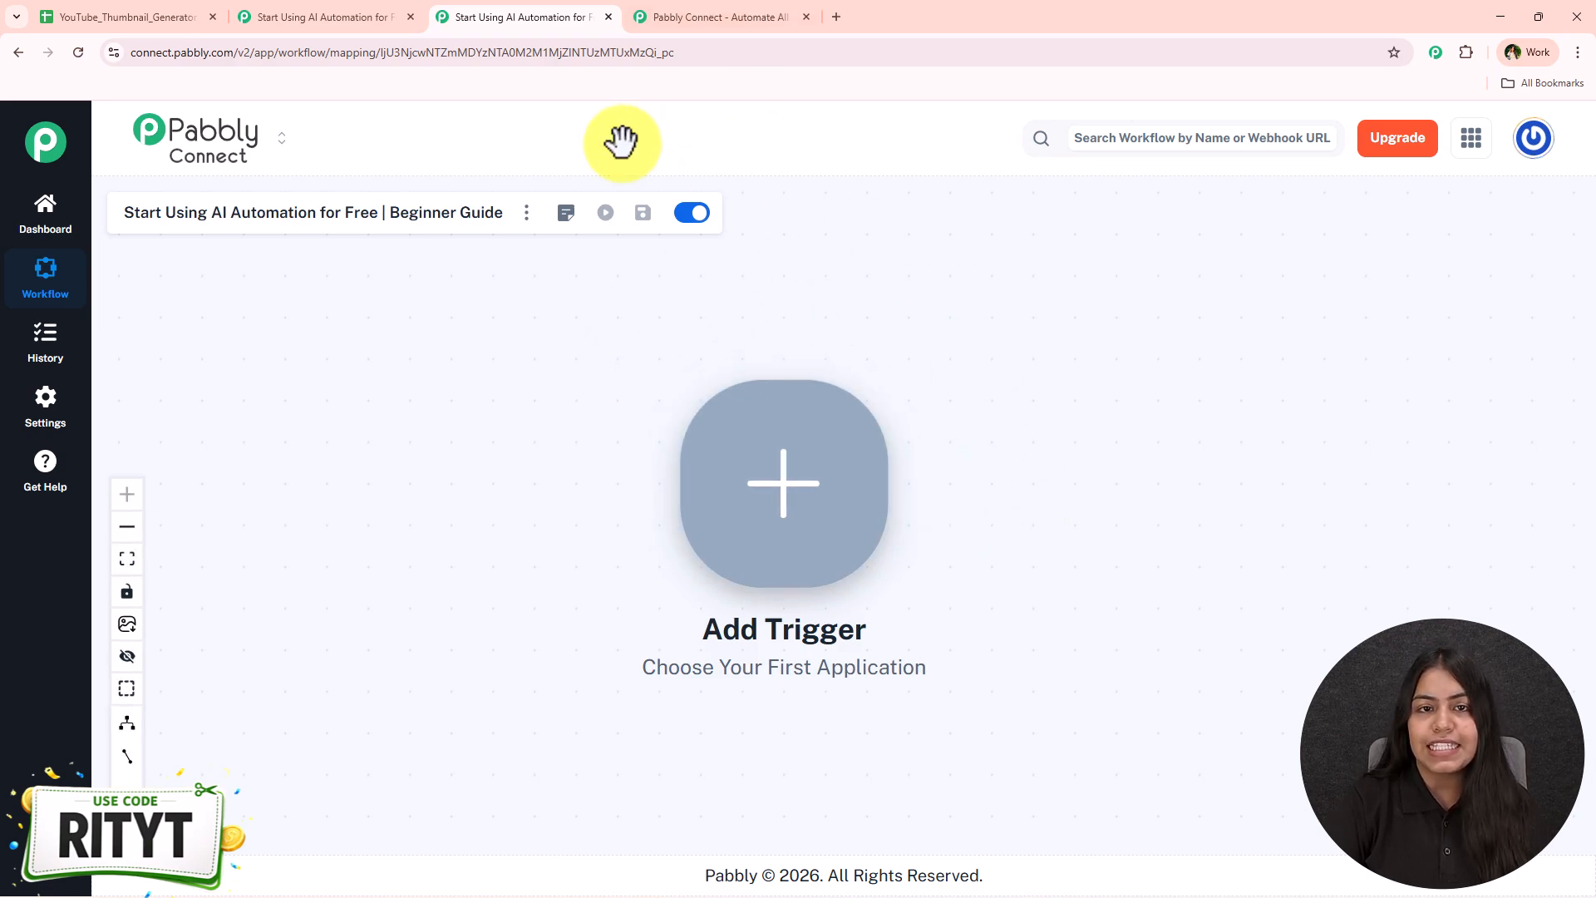
{"action": "left_click", "coordinate": [672, 15]}
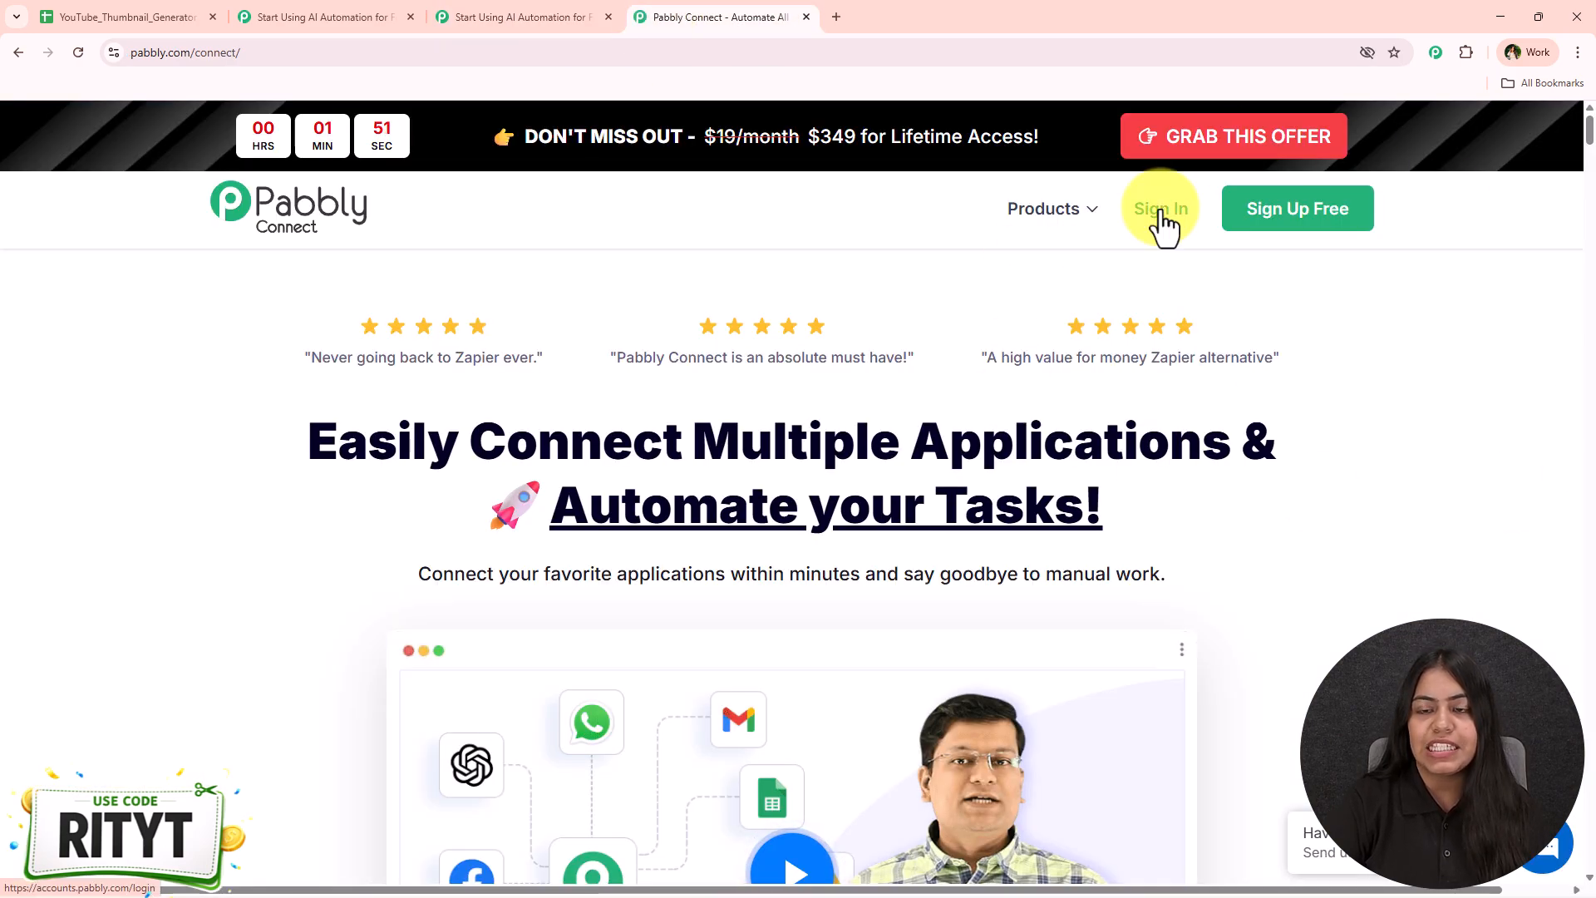
Step: In the empty workflow, set the trigger to Google Sheets with the event New or Updated Spreadsheet Row
{"action": "left_click", "coordinate": [573, 17]}
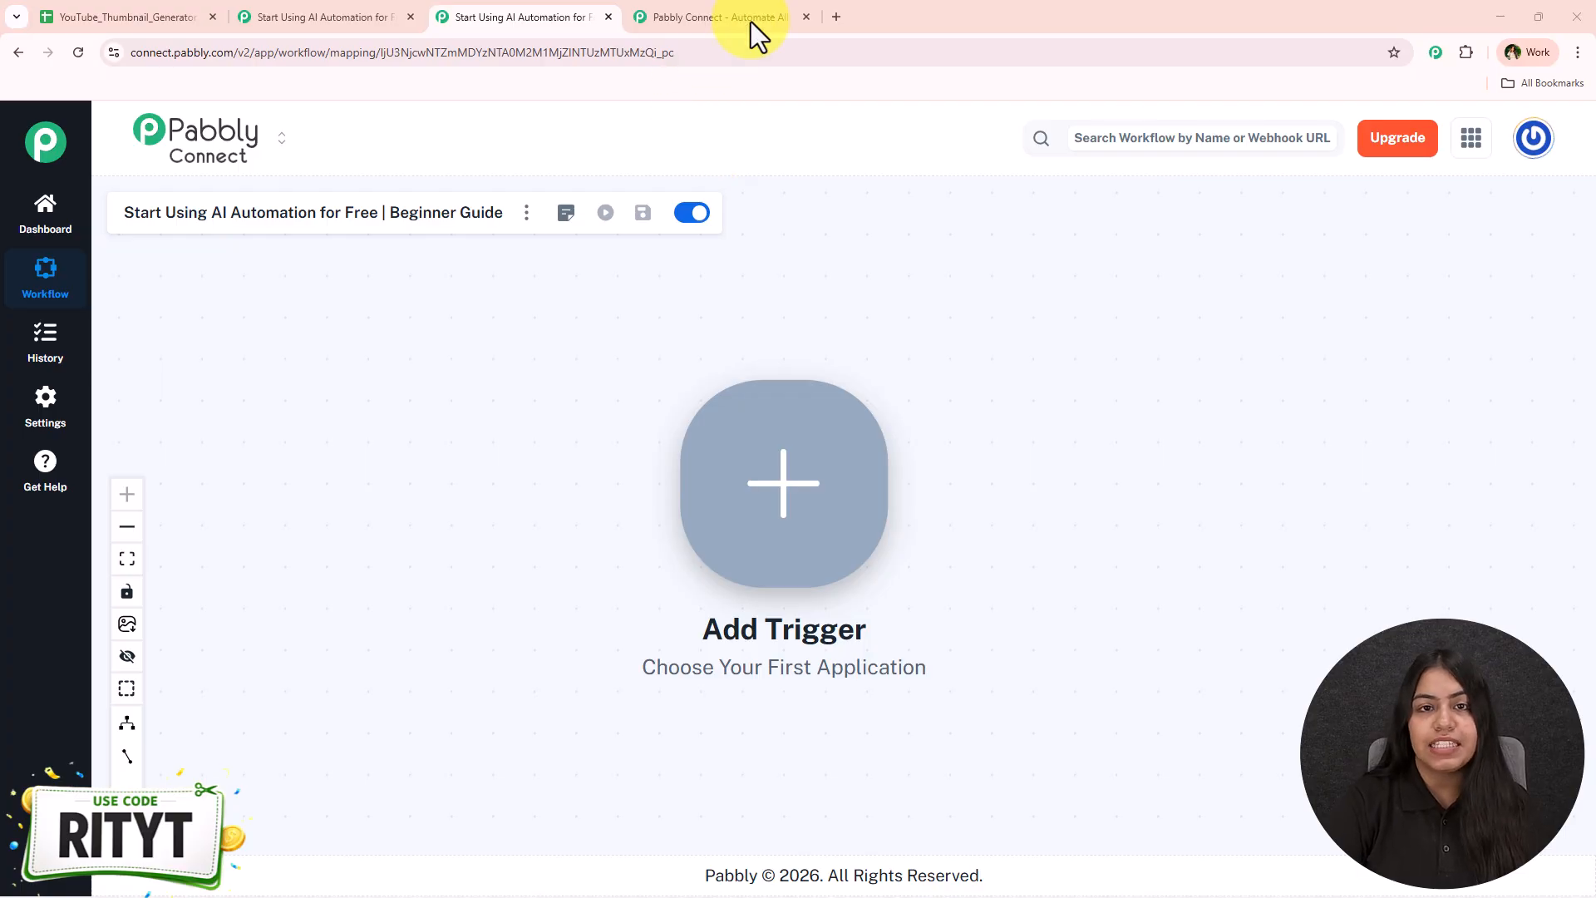
{"action": "left_click_drag", "start_coordinate": [1300, 507], "coordinate": [872, 477]}
{"action": "left_click", "coordinate": [321, 513]}
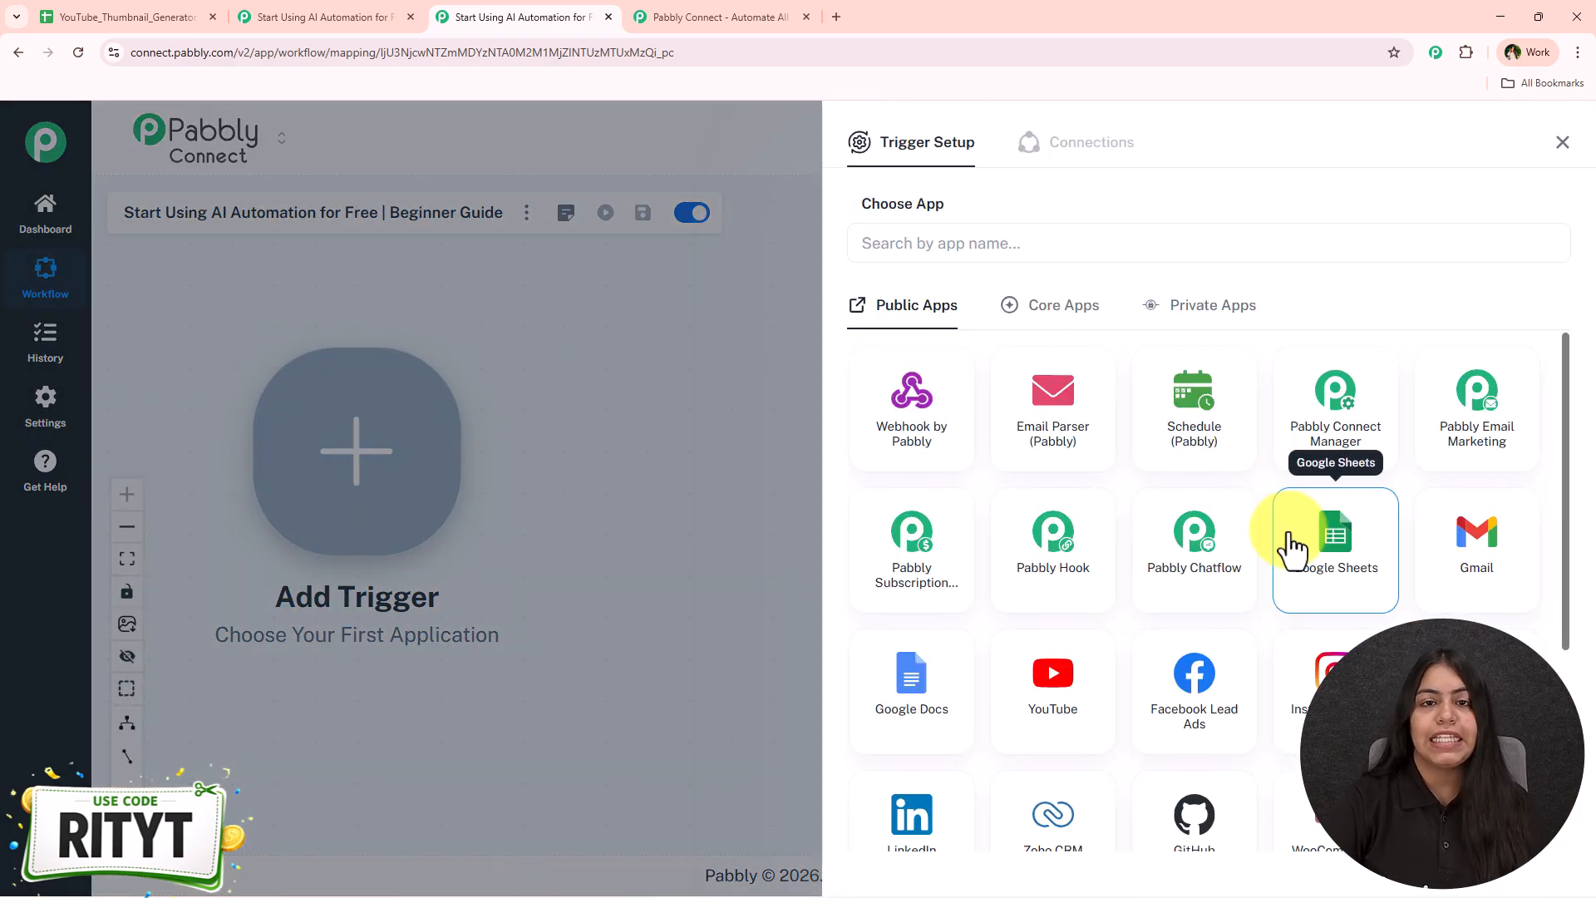
{"action": "left_click", "coordinate": [1294, 549]}
{"action": "left_click", "coordinate": [1162, 337]}
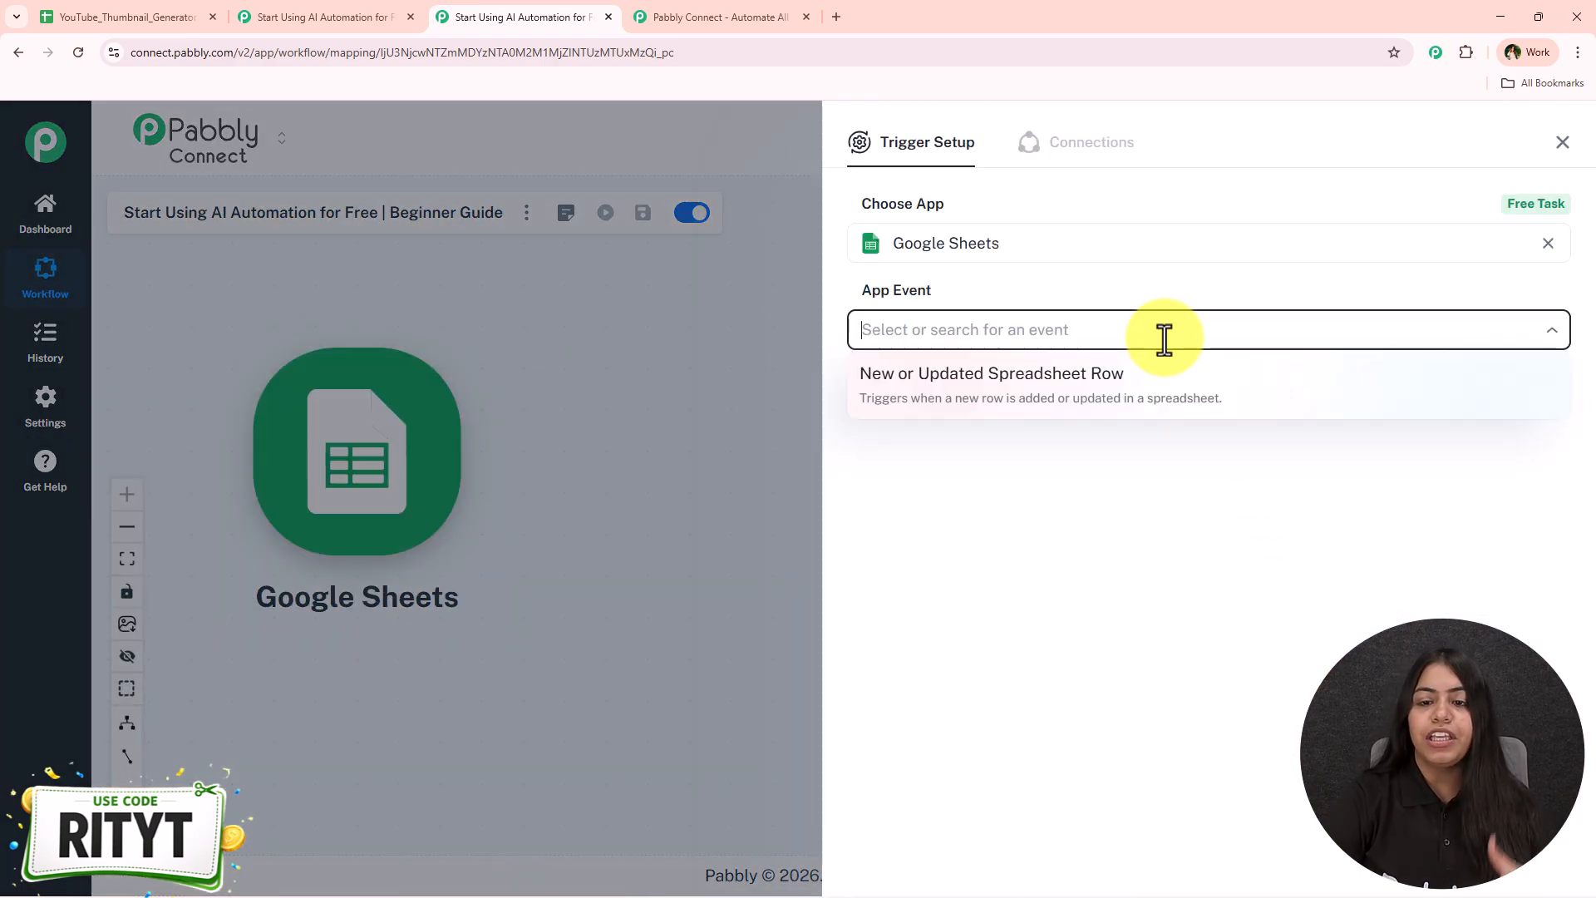
{"action": "left_click", "coordinate": [1159, 391]}
Step: Start adding a new Google Sheets connection for the trigger and choose the Google account to sign in with
{"action": "left_click", "coordinate": [917, 411]}
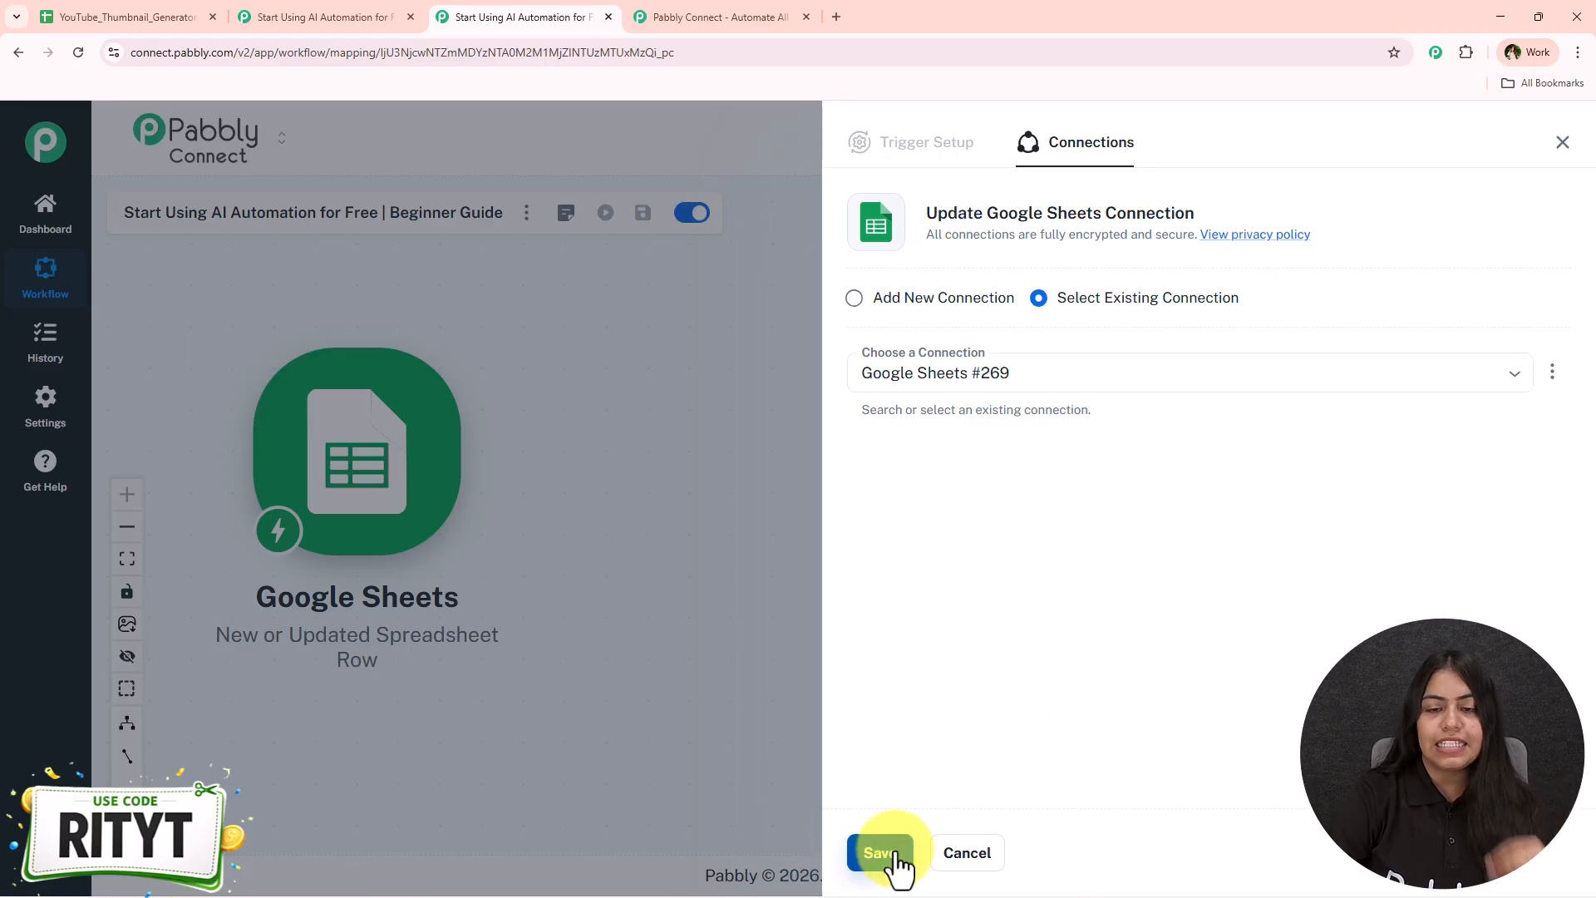
{"action": "left_click", "coordinate": [981, 306]}
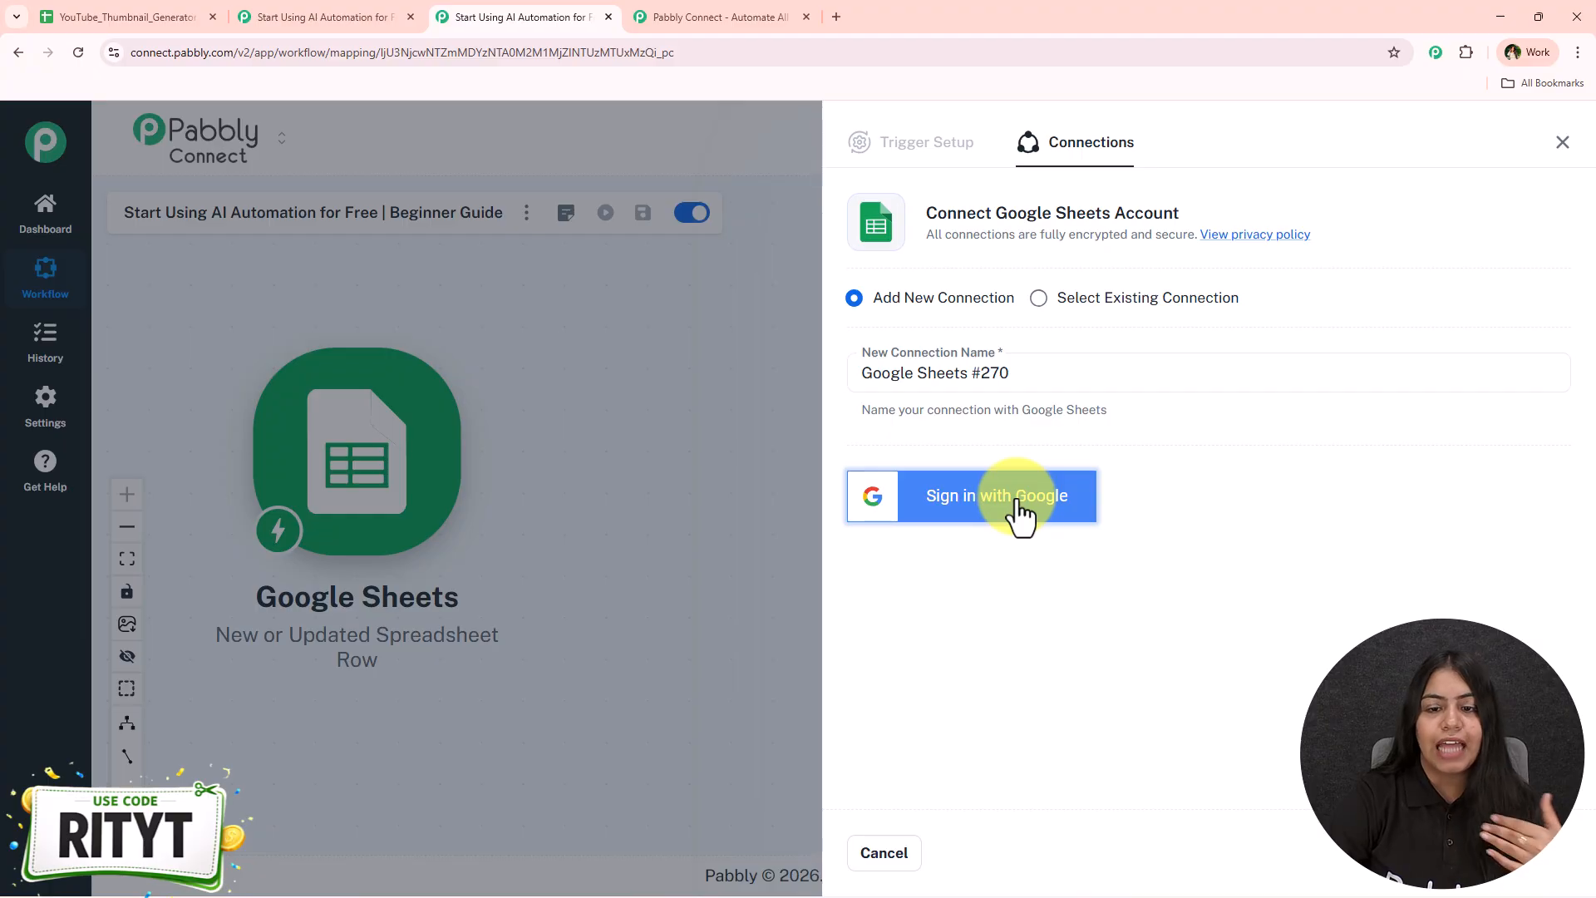
{"action": "left_click", "coordinate": [1010, 516]}
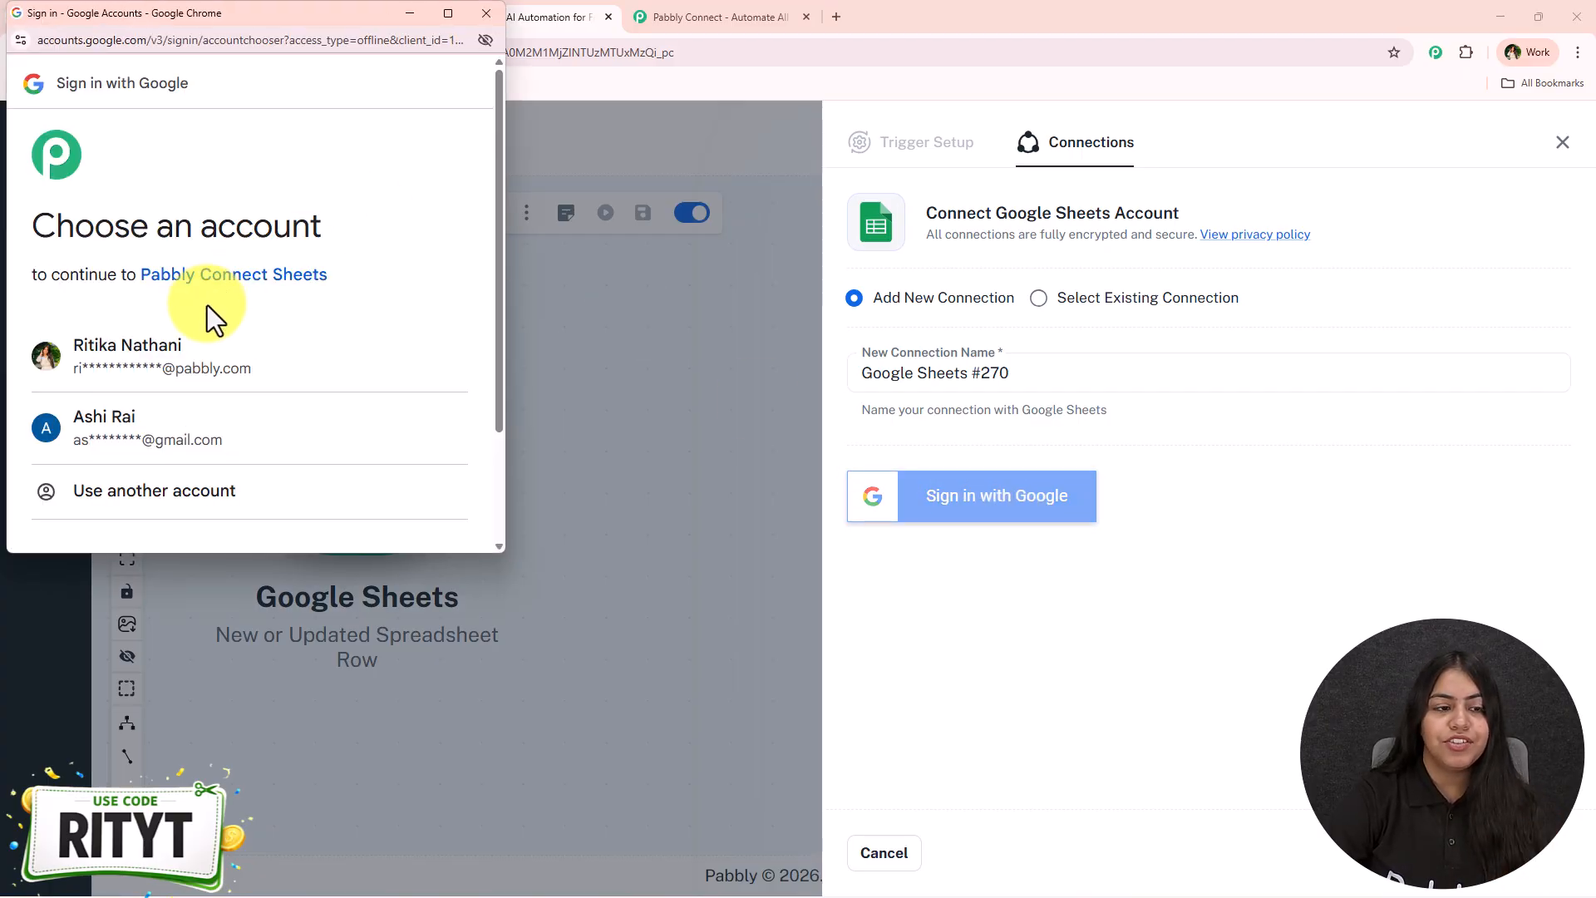
{"action": "left_click", "coordinate": [314, 381]}
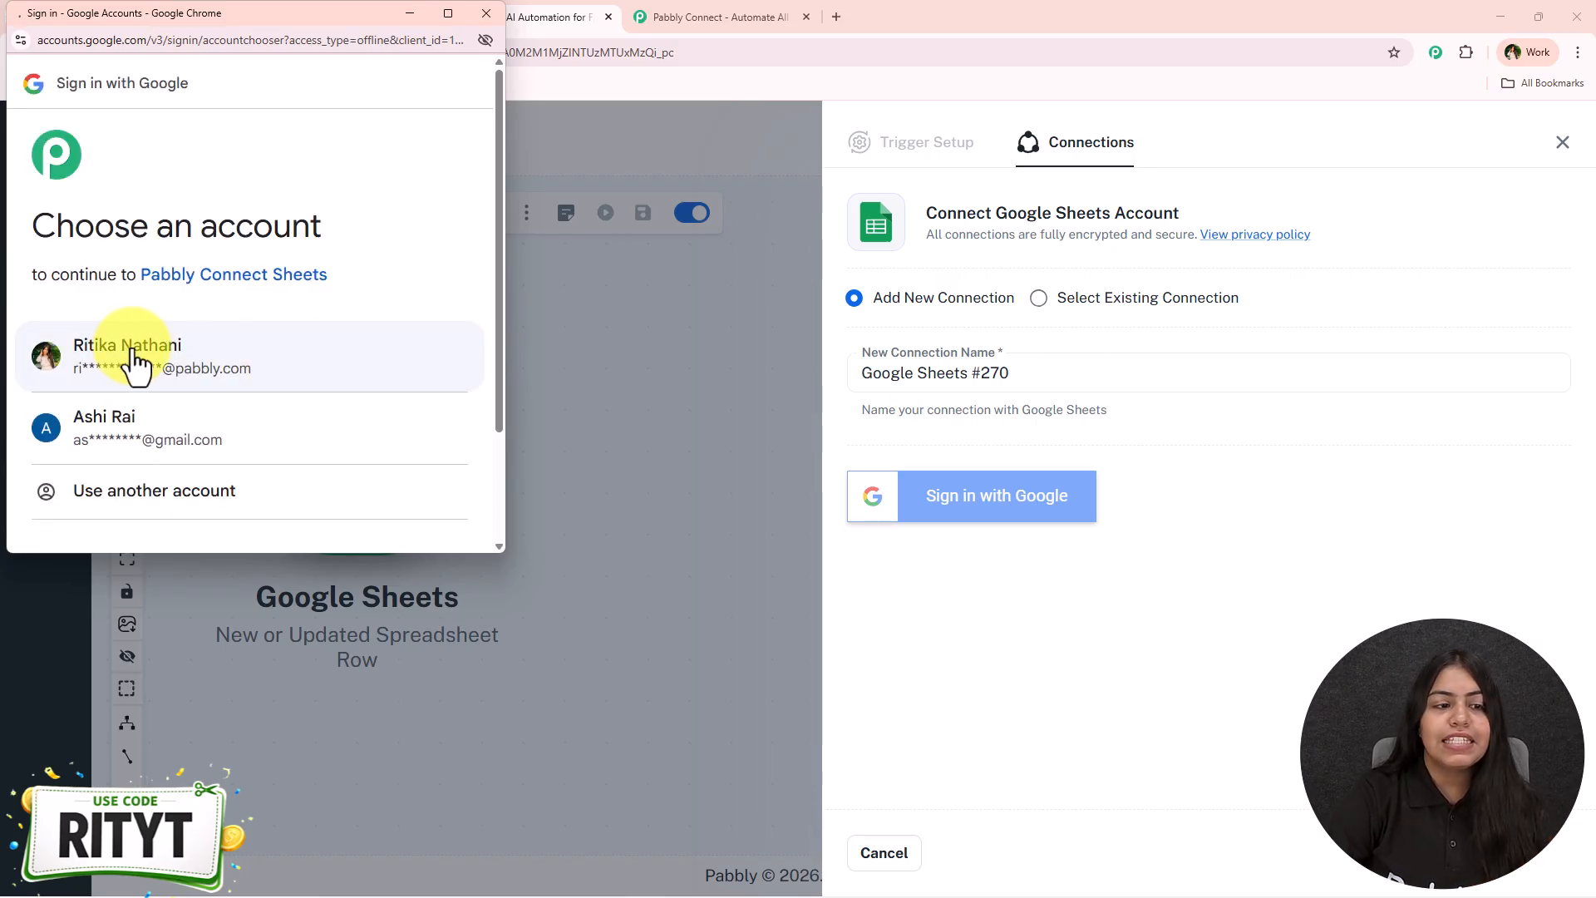
{"action": "left_click", "coordinate": [244, 355]}
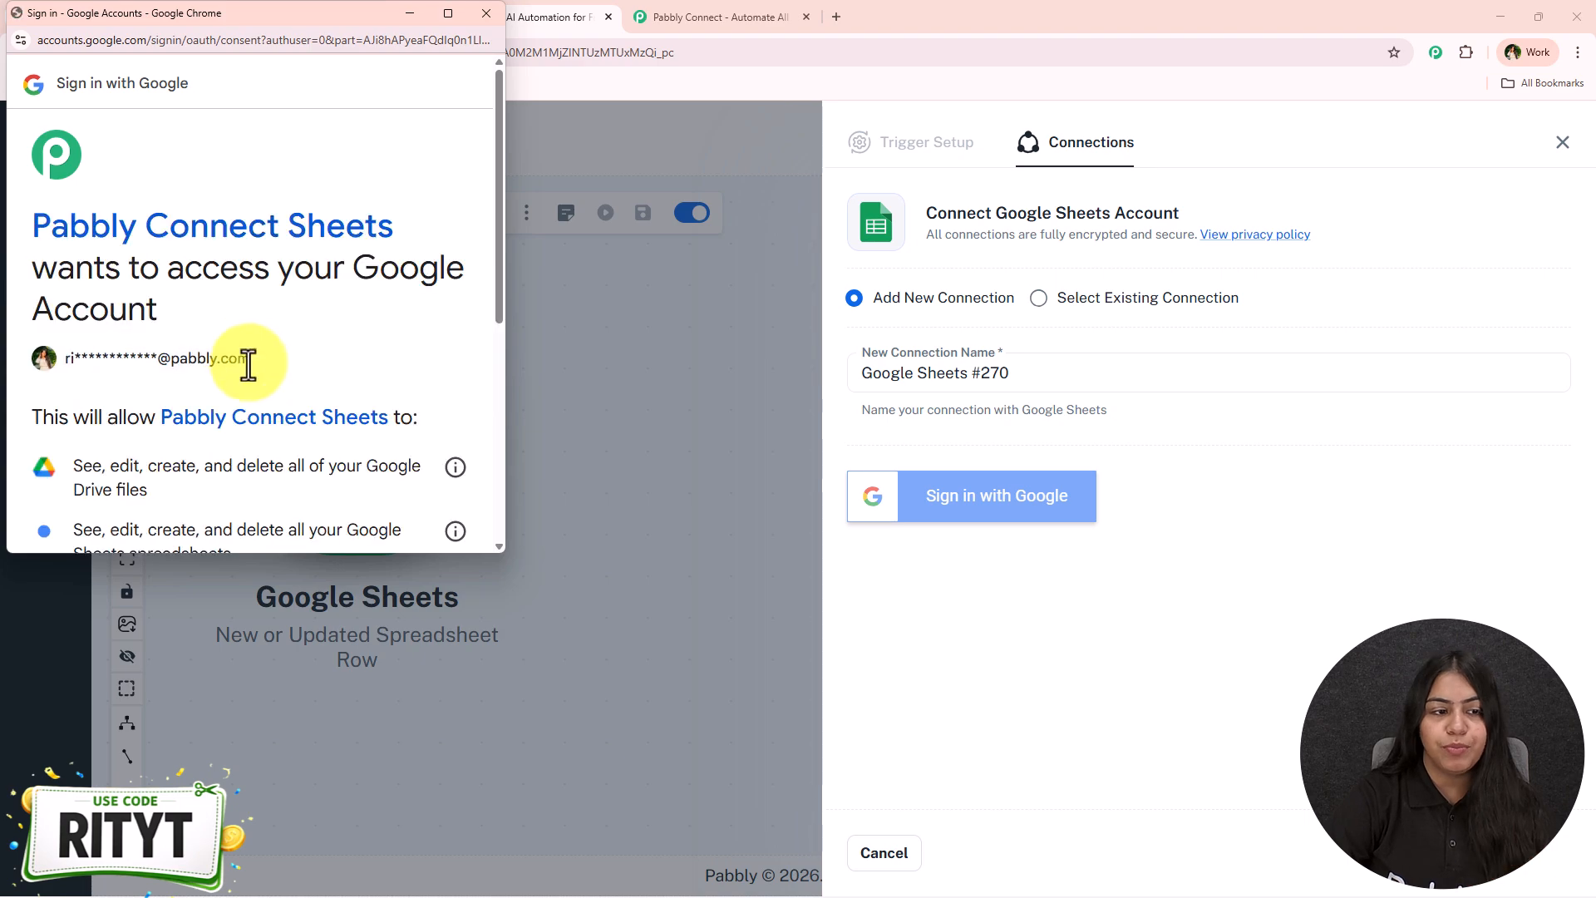
Step: Allow Pabbly Connect Sheets to access the account's Google Drive files and spreadsheets
{"action": "scroll", "coordinate": [289, 401], "scroll_direction": "down", "scroll_amount": 1}
{"action": "left_click_drag", "start_coordinate": [74, 384], "coordinate": [288, 465]}
{"action": "scroll", "coordinate": [288, 466], "scroll_direction": "down", "scroll_amount": 2}
{"action": "scroll", "coordinate": [482, 462], "scroll_direction": "down", "scroll_amount": 2}
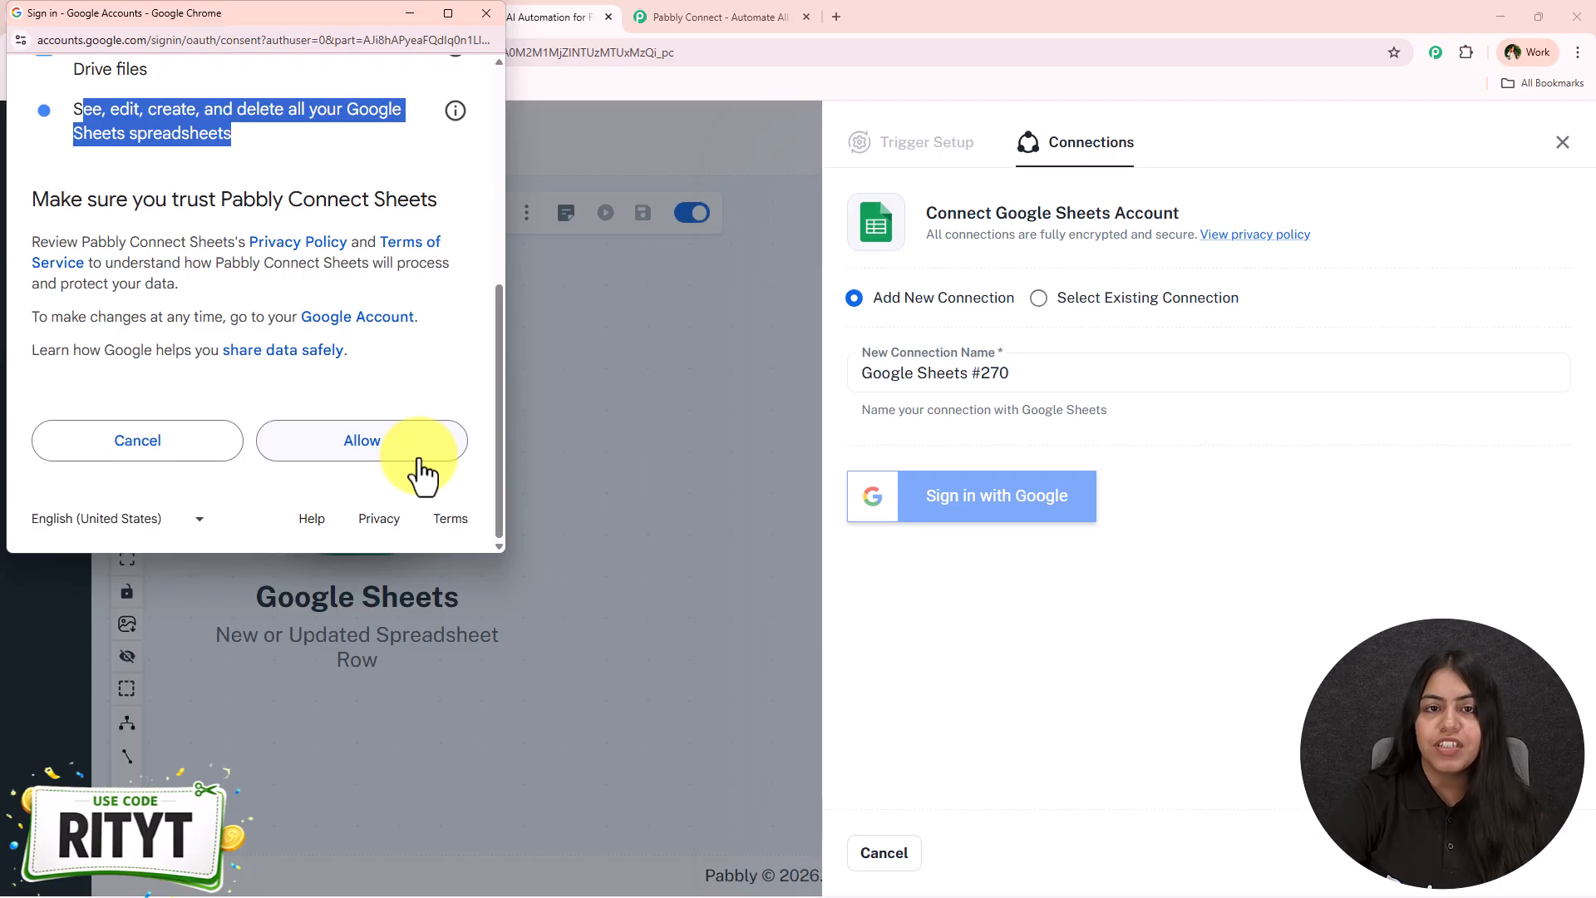
{"action": "left_click", "coordinate": [420, 458]}
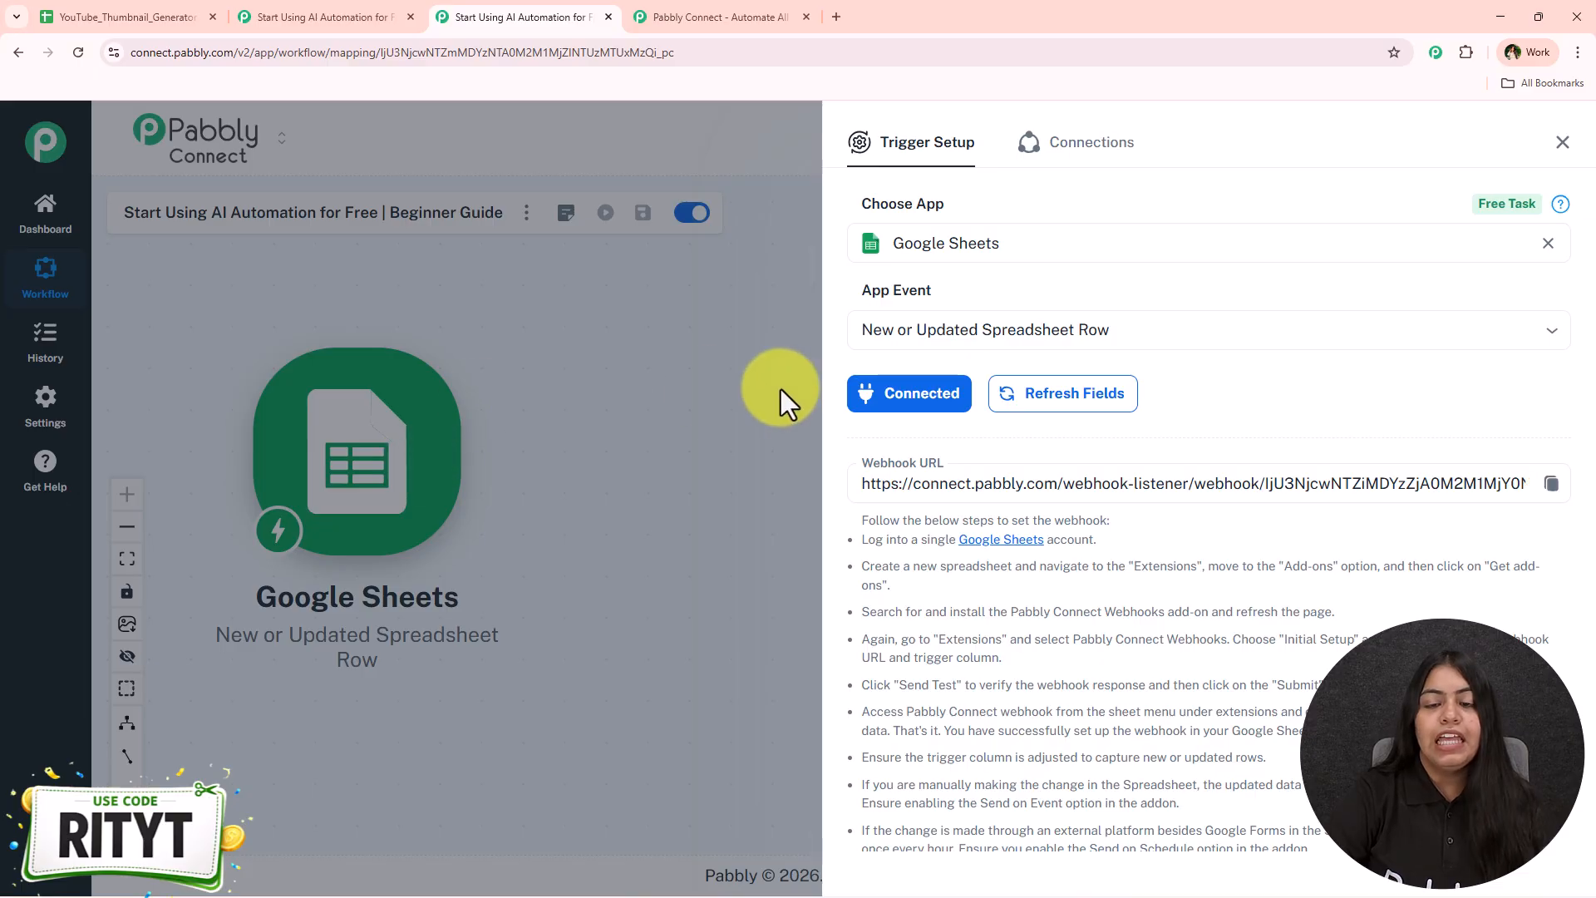
Step: Review the trigger's webhook setup instructions and copy its webhook URL
{"action": "scroll", "coordinate": [1366, 537], "scroll_direction": "down", "scroll_amount": 3}
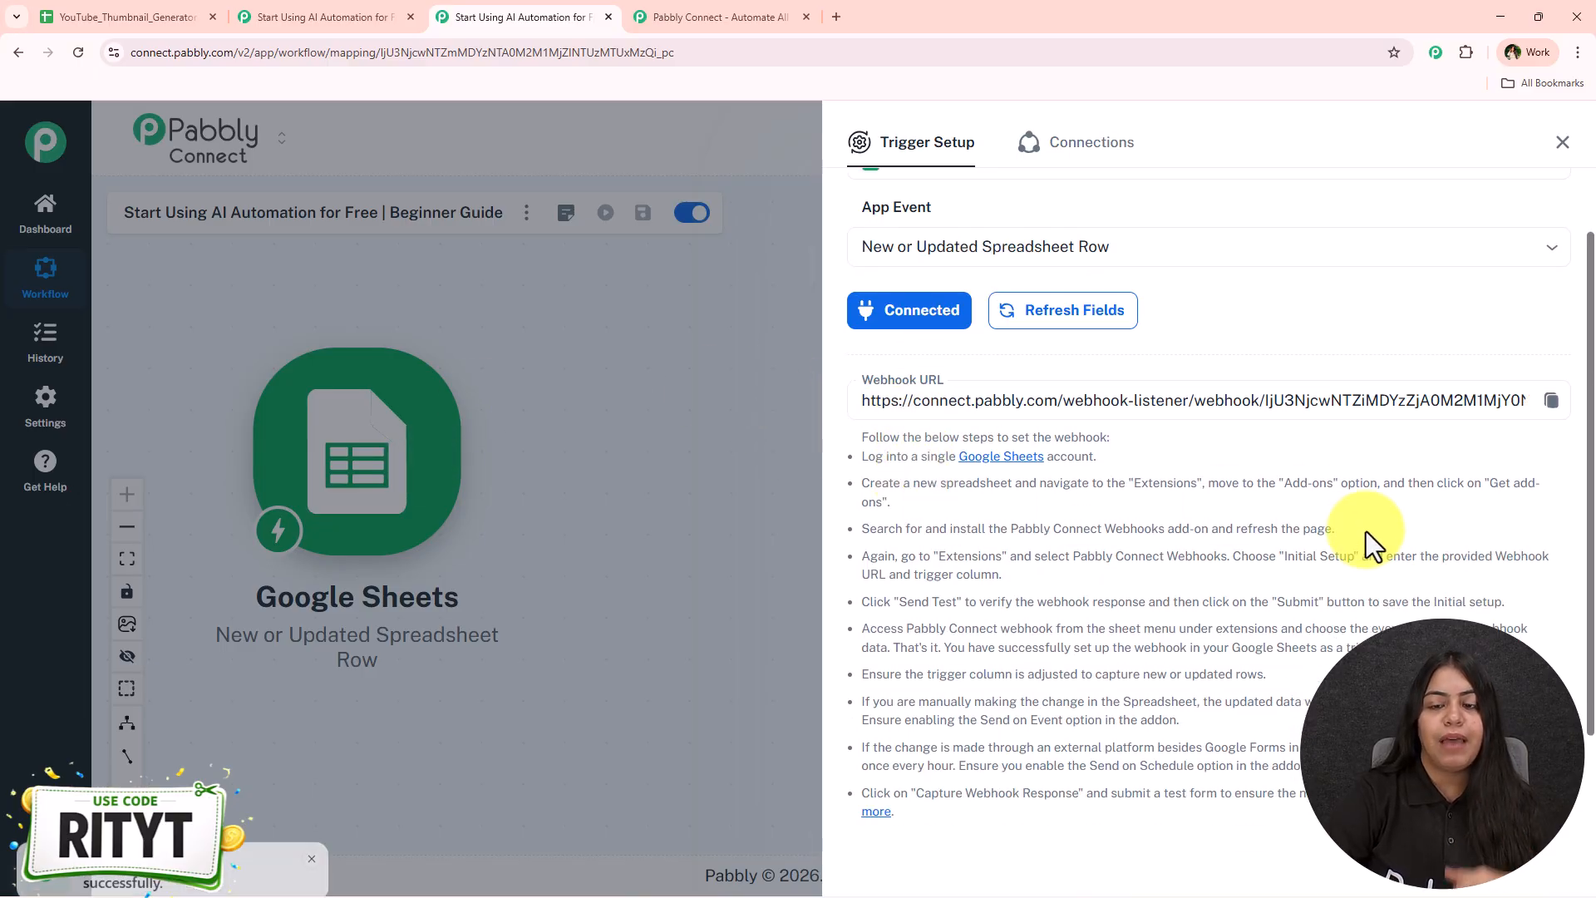
{"action": "scroll", "coordinate": [1340, 574], "scroll_direction": "up", "scroll_amount": 3}
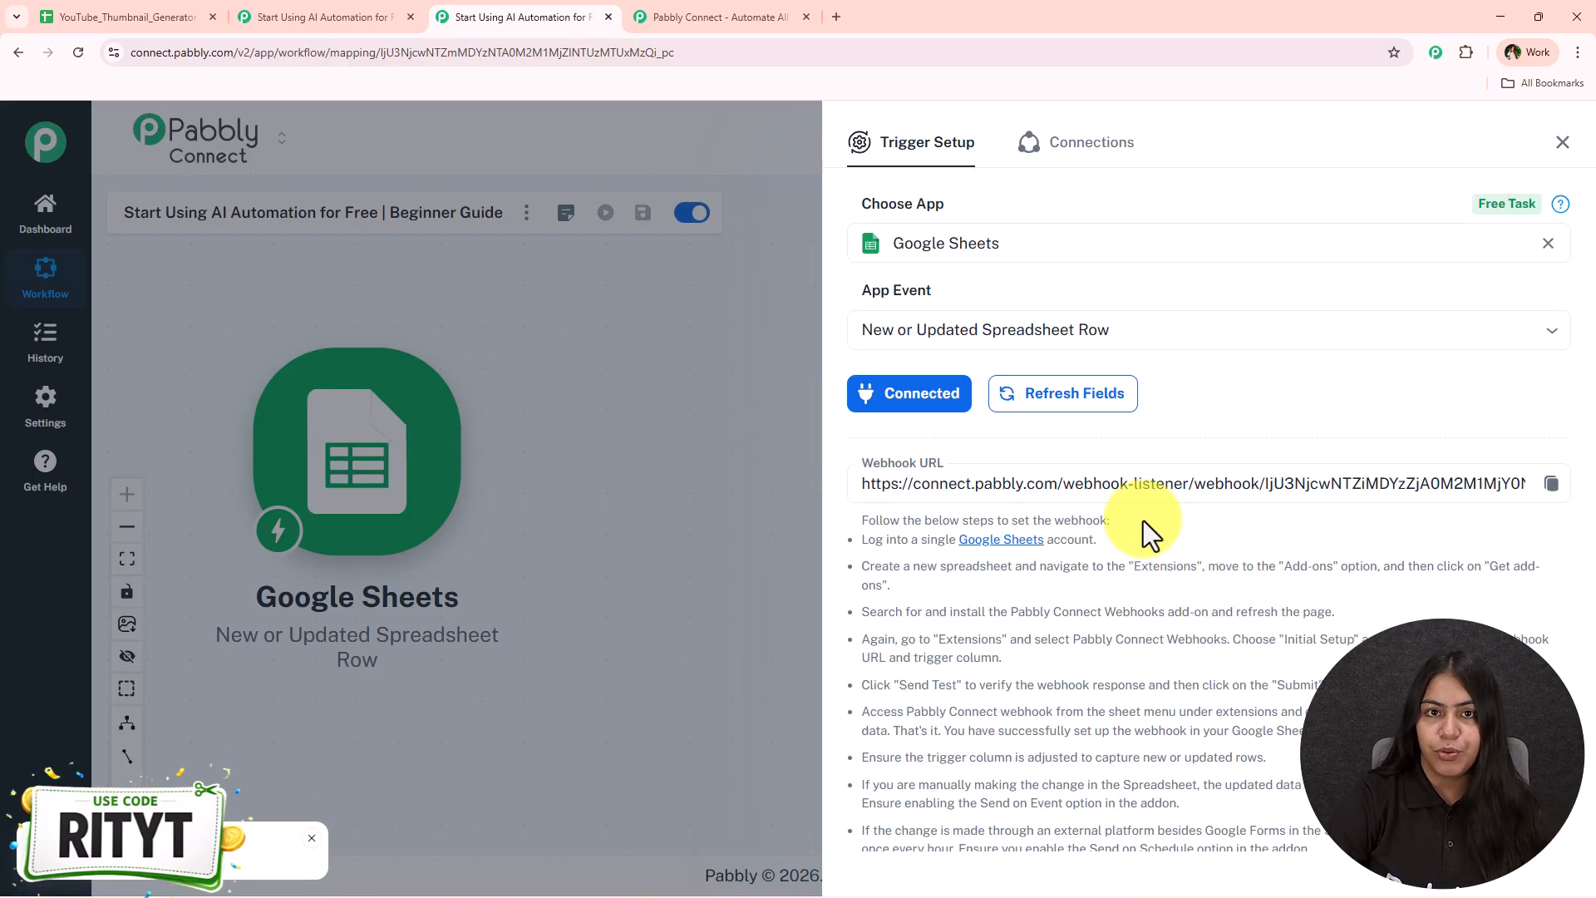
{"action": "left_click", "coordinate": [1551, 483]}
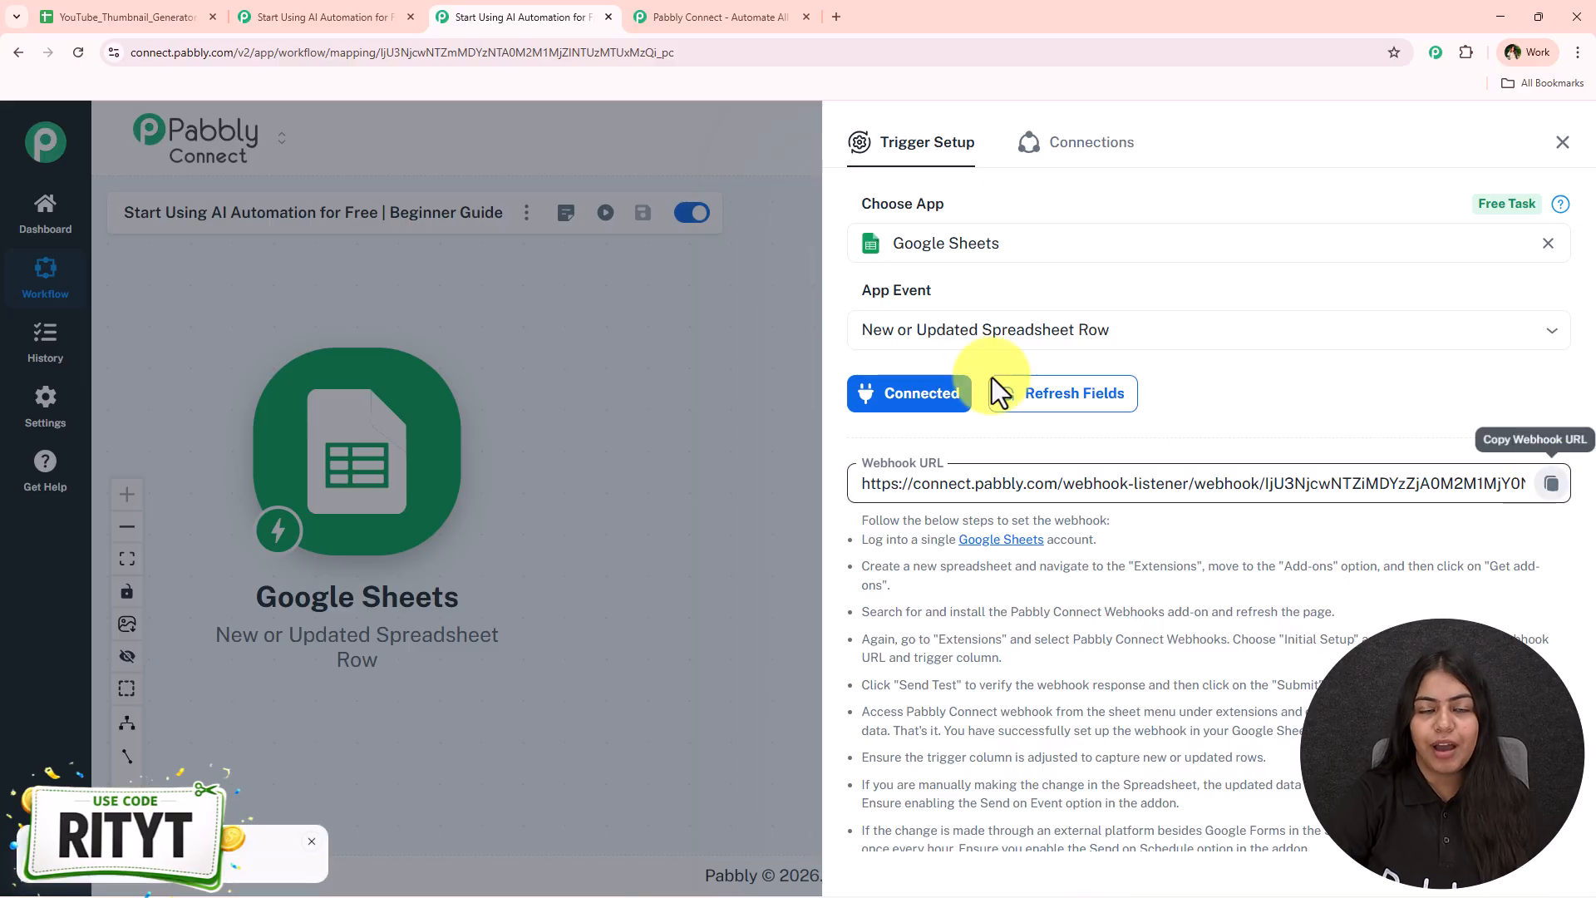
Step: Switch to the YouTube_Thumbnail_Generator spreadsheet and open the Google Workspace Marketplace to get add-ons
{"action": "left_click", "coordinate": [83, 18]}
{"action": "left_click", "coordinate": [448, 150]}
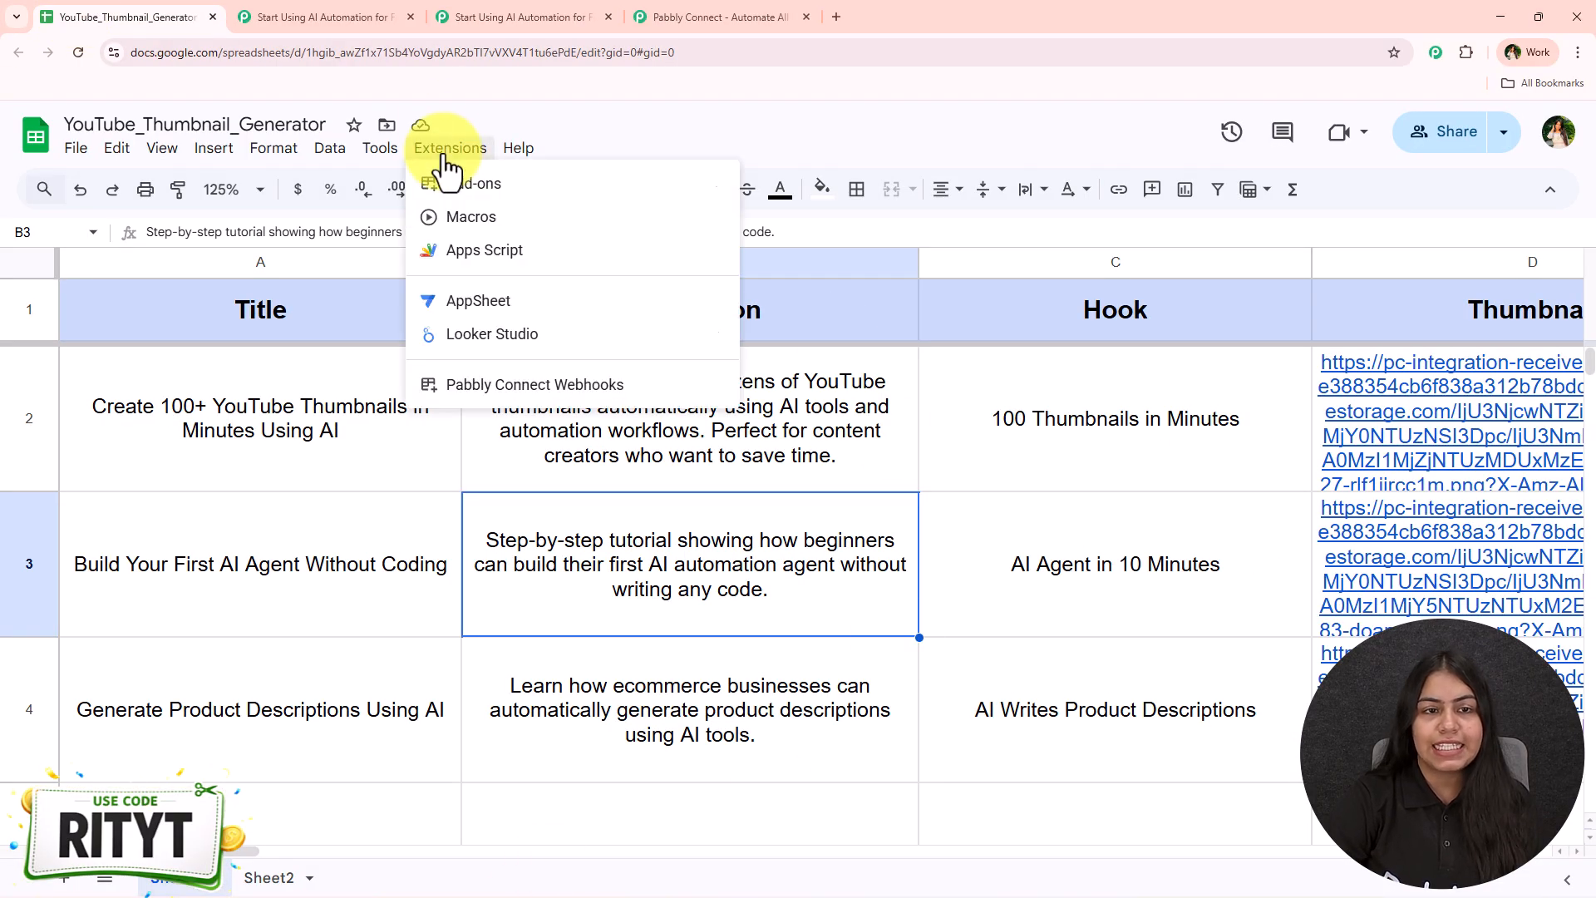
{"action": "mouse_move", "coordinate": [468, 188]}
{"action": "left_click", "coordinate": [815, 194]}
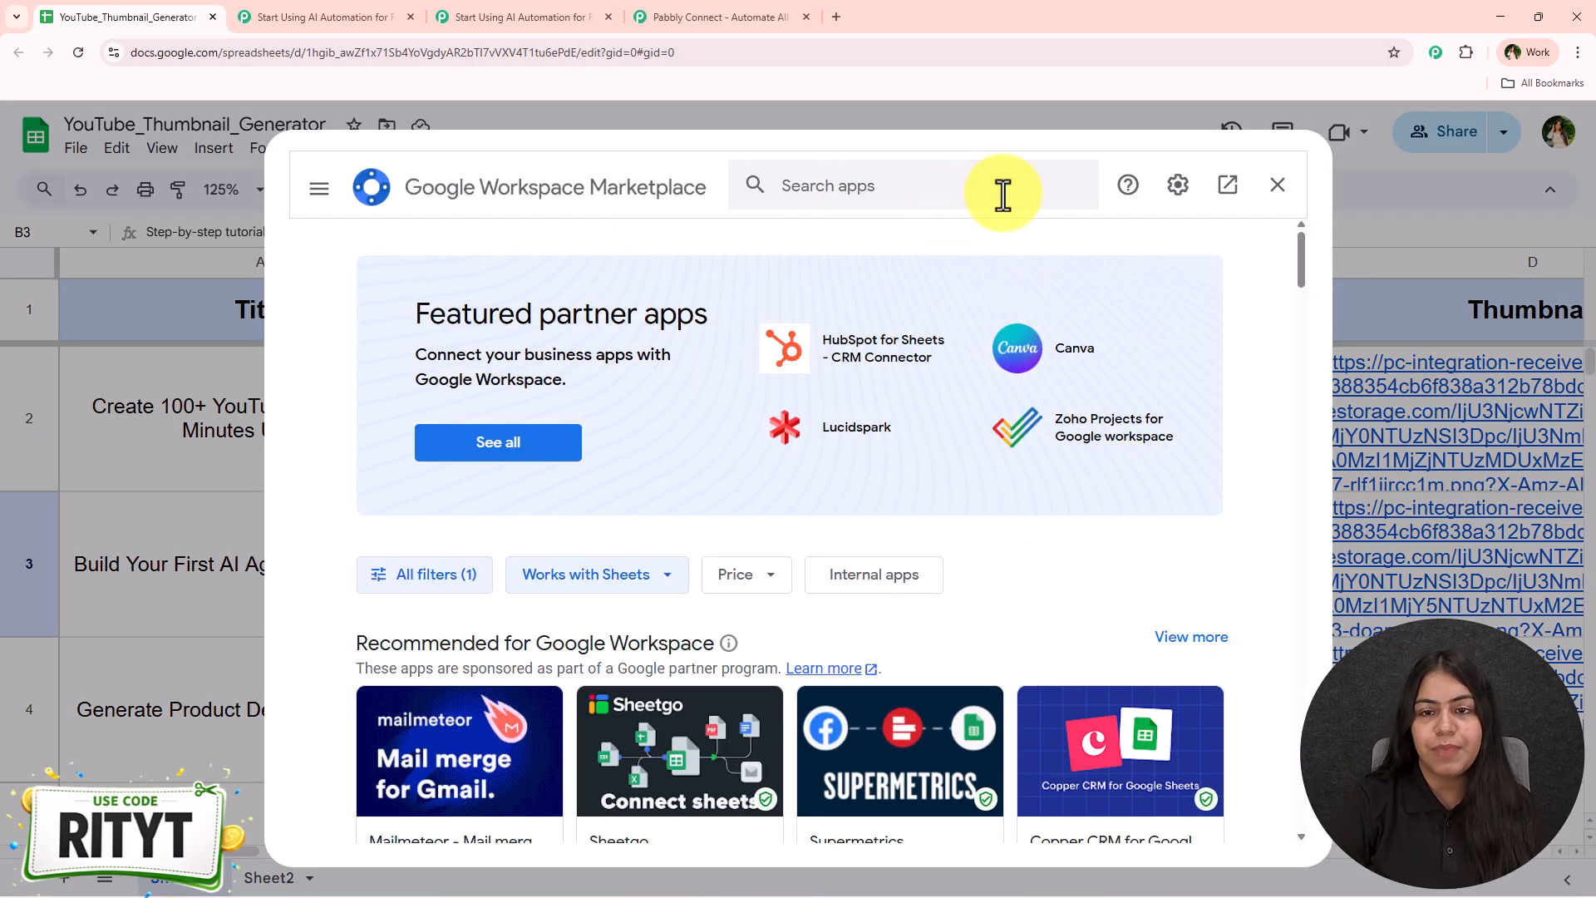
Step: Search the marketplace for the Pabbly Connect Webhooks add-on, view its listing and close the marketplace
{"action": "left_click", "coordinate": [1003, 195]}
{"action": "type", "text": "Pabb"}
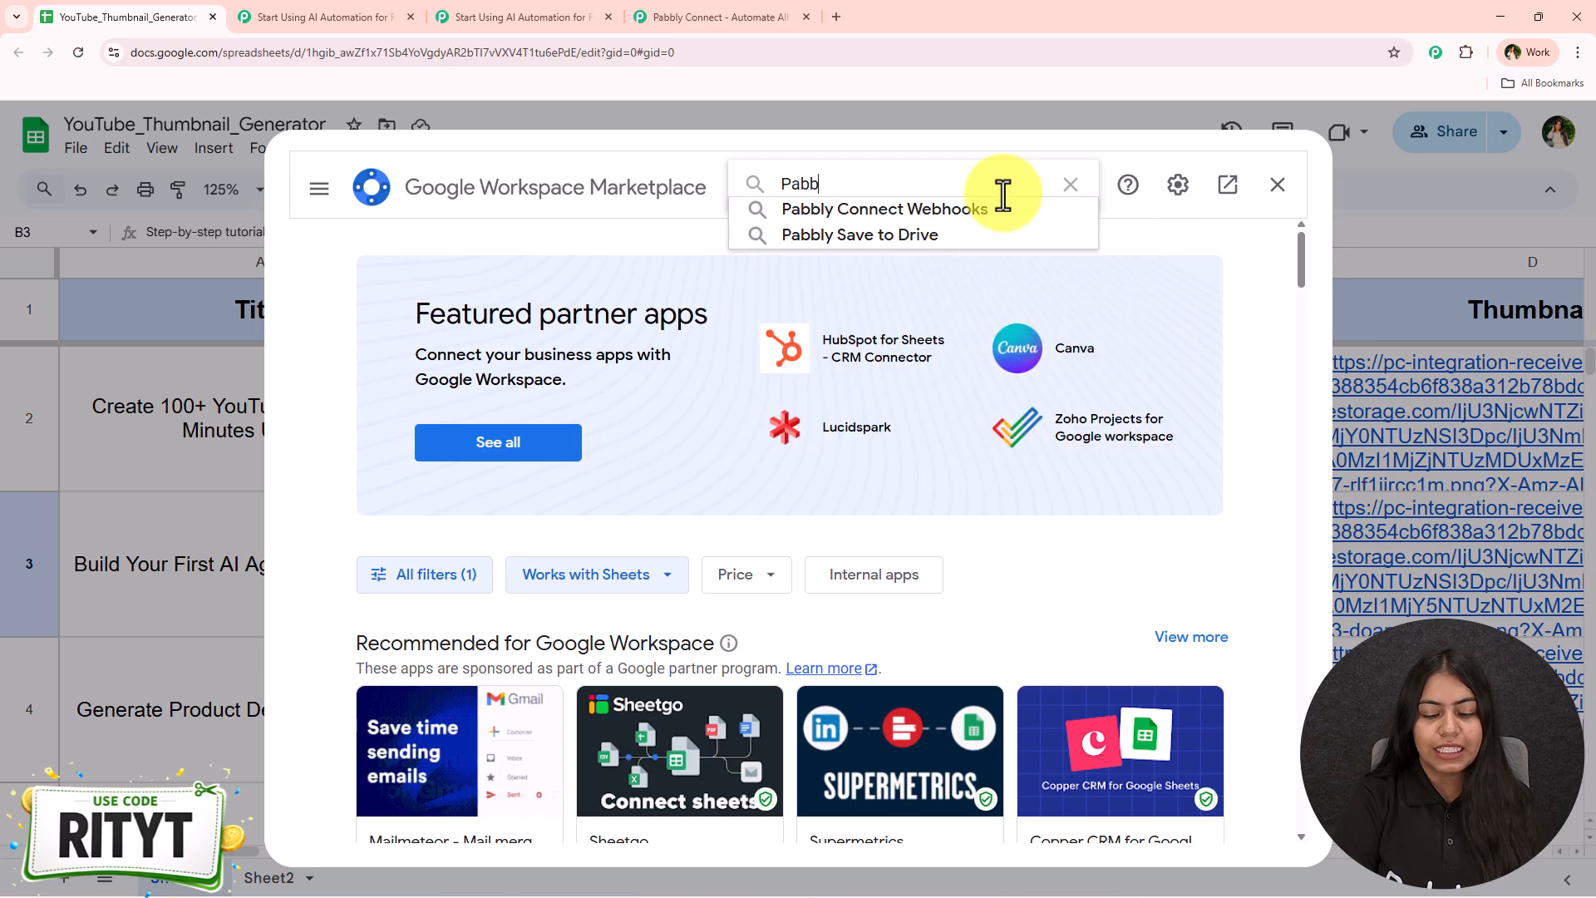
{"action": "type", "text": "ly C"}
{"action": "left_click", "coordinate": [981, 209]}
{"action": "left_click", "coordinate": [446, 457]}
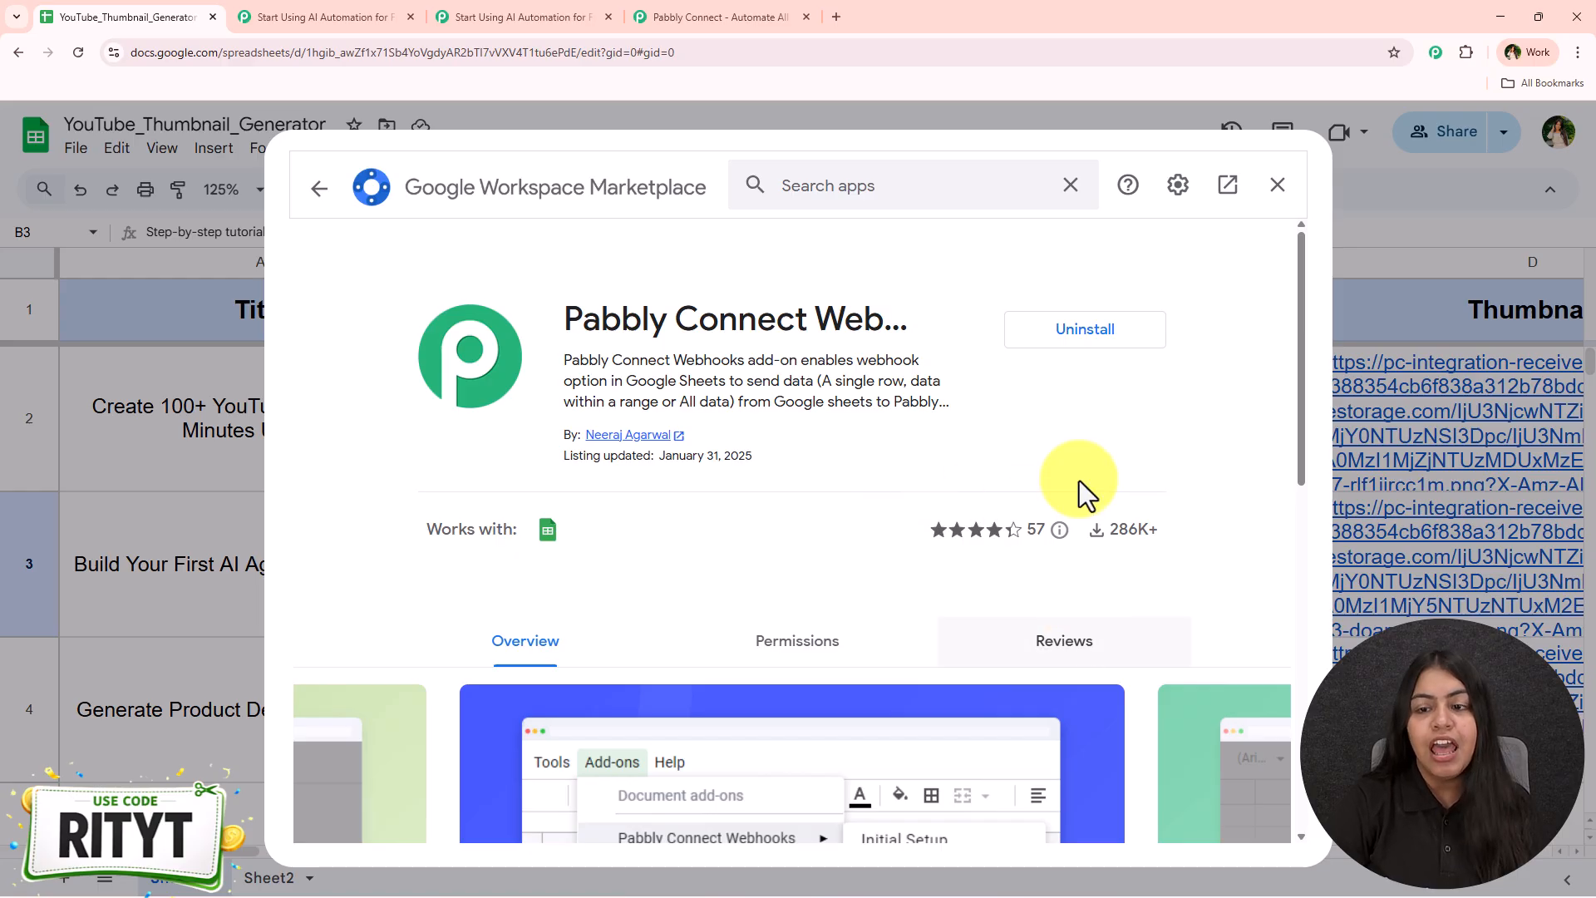
{"action": "left_click", "coordinate": [1278, 185]}
{"action": "left_click", "coordinate": [438, 148]}
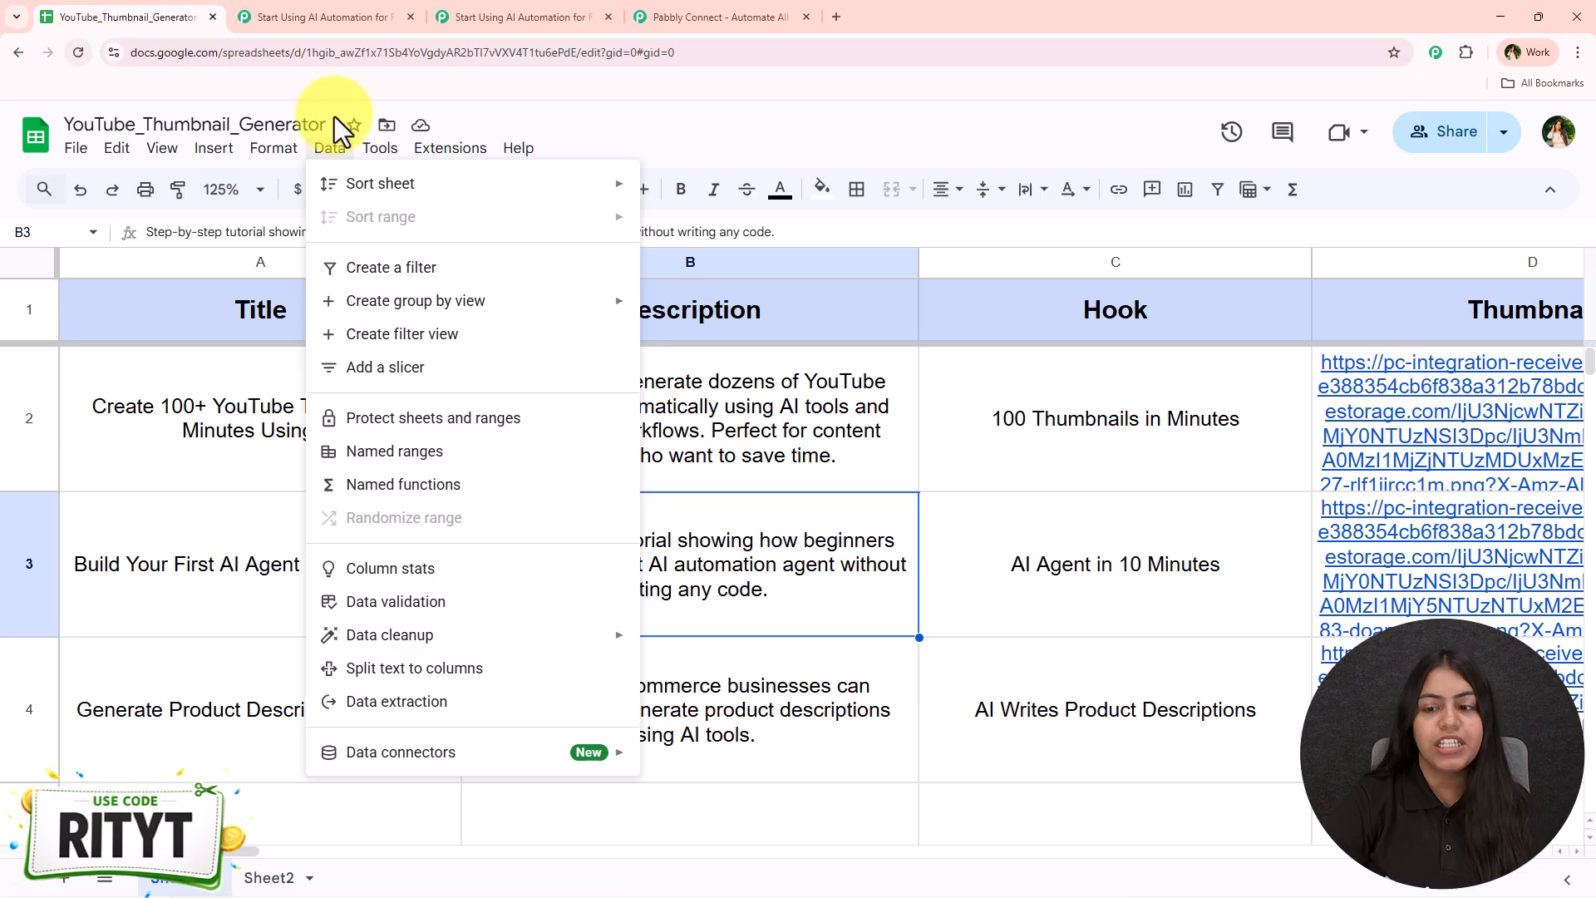
{"action": "left_click", "coordinate": [1001, 595]}
{"action": "left_click", "coordinate": [463, 149]}
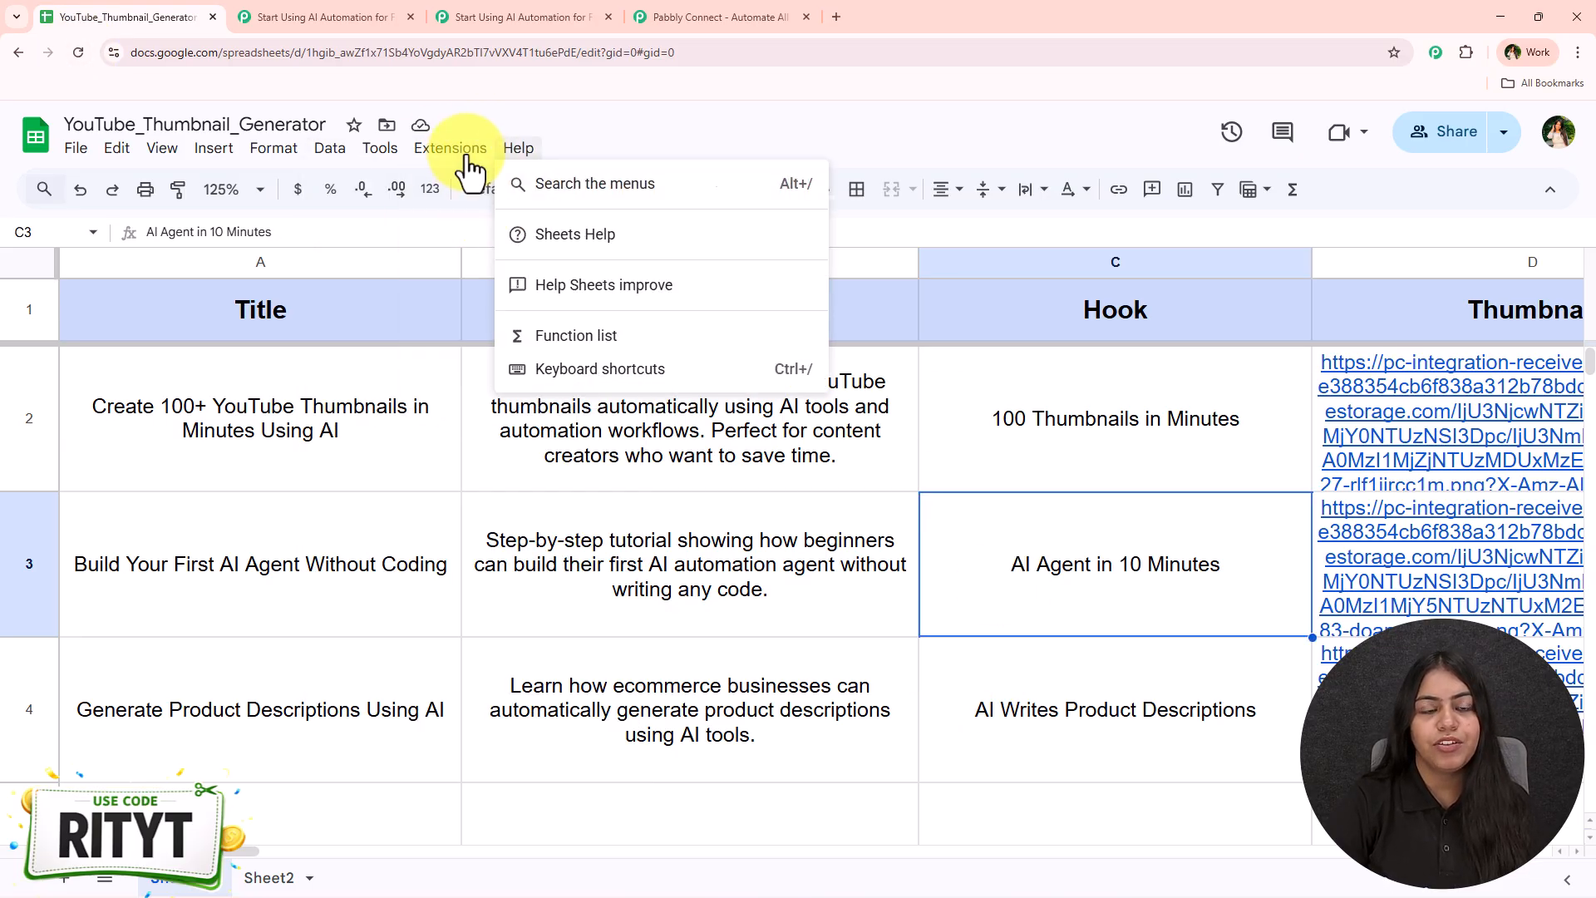
{"action": "left_click", "coordinate": [1148, 690]}
{"action": "left_click", "coordinate": [332, 708]}
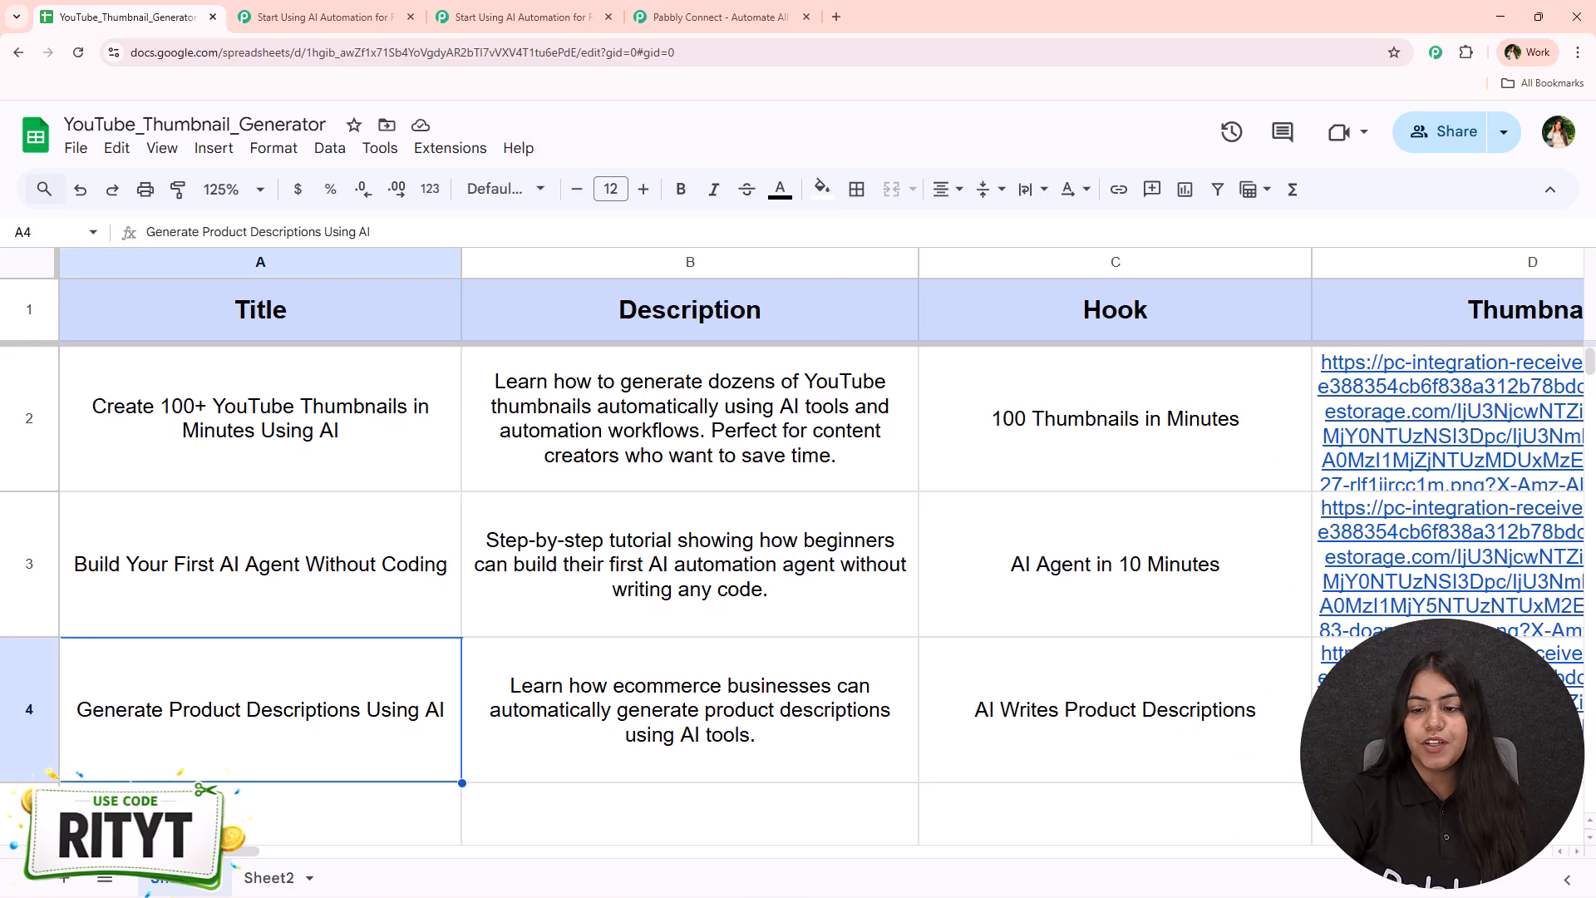
Step: Clear the existing thumbnail links from cells D2:D4
{"action": "left_click_drag", "start_coordinate": [1322, 669], "coordinate": [1336, 448]}
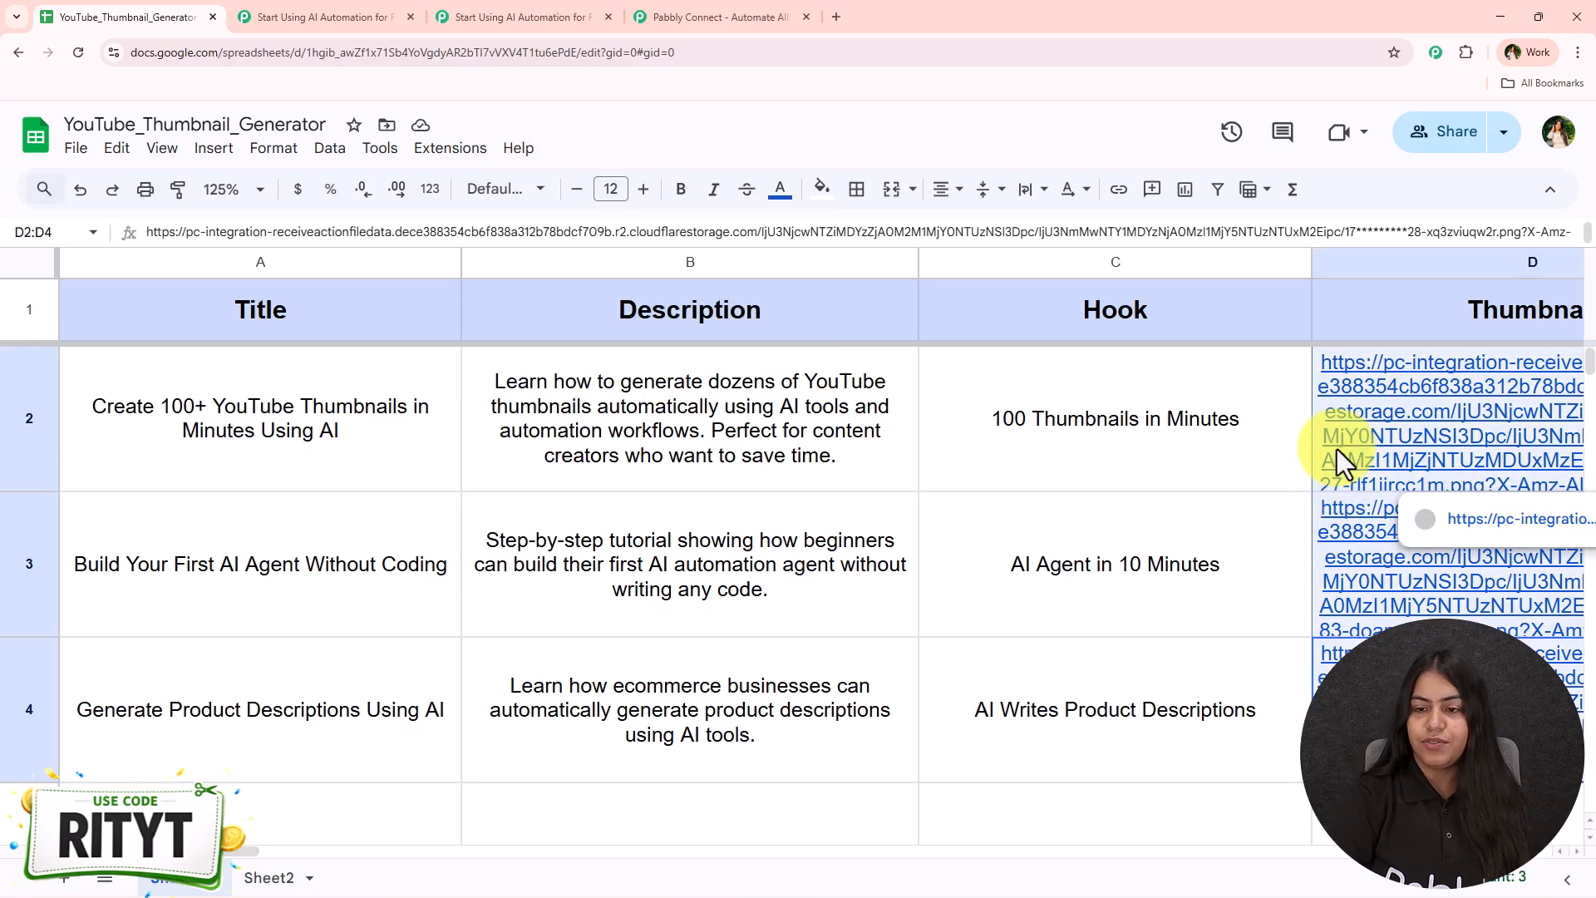
{"action": "key", "text": "Delete"}
{"action": "left_click", "coordinate": [1278, 467]}
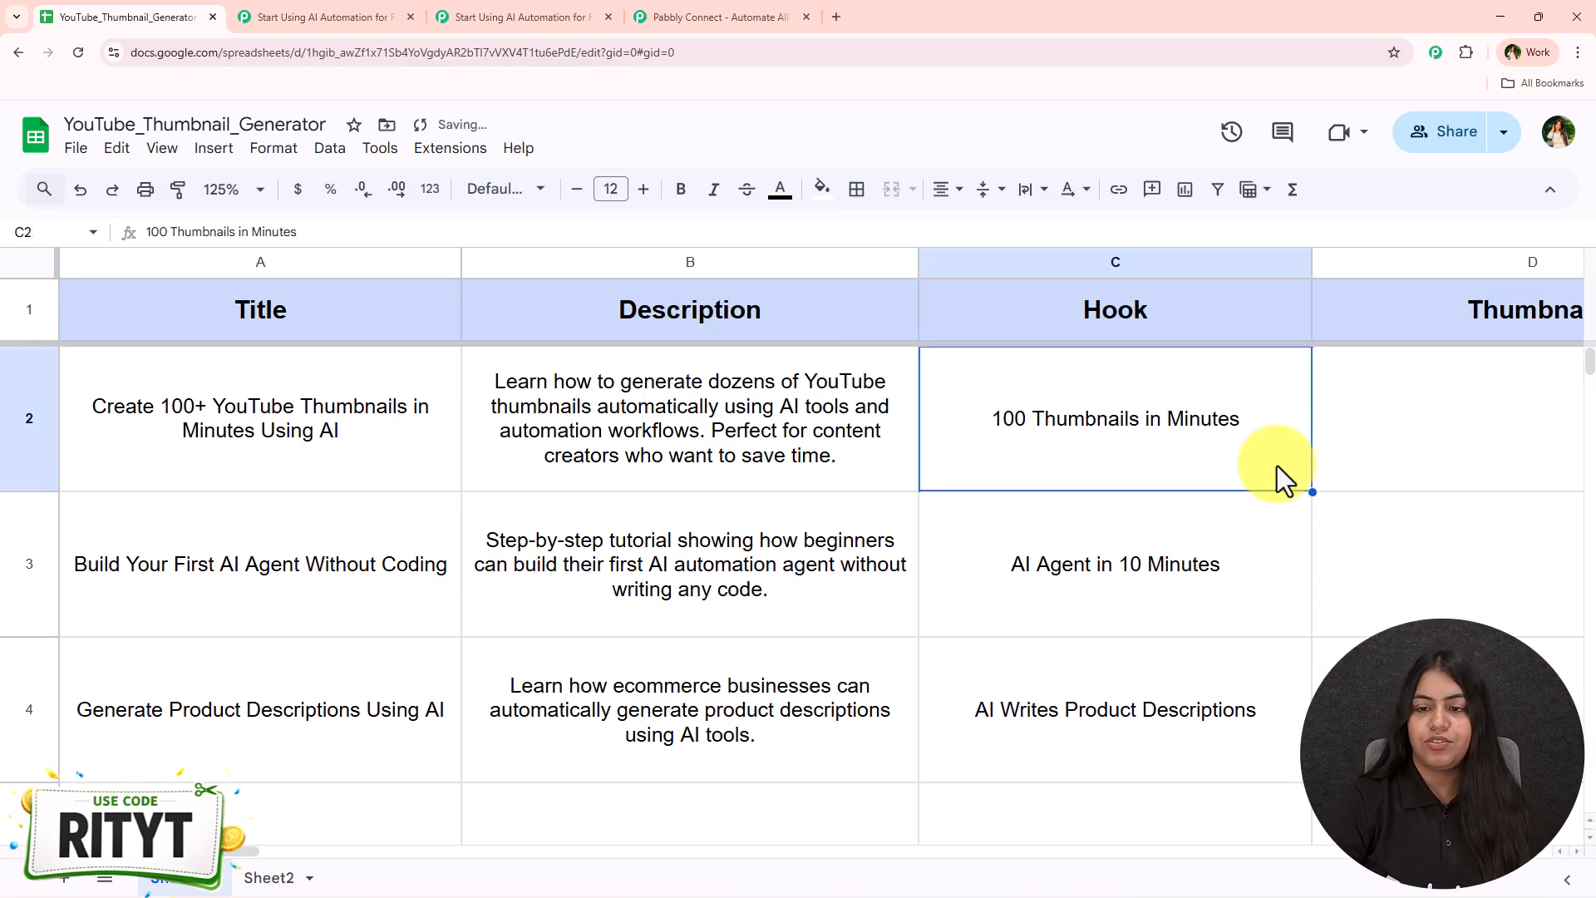
Step: Open the Initial Setup of the Pabbly Connect Webhooks add-on and paste the copied webhook URL
{"action": "left_click", "coordinate": [449, 148]}
{"action": "mouse_move", "coordinate": [463, 385]}
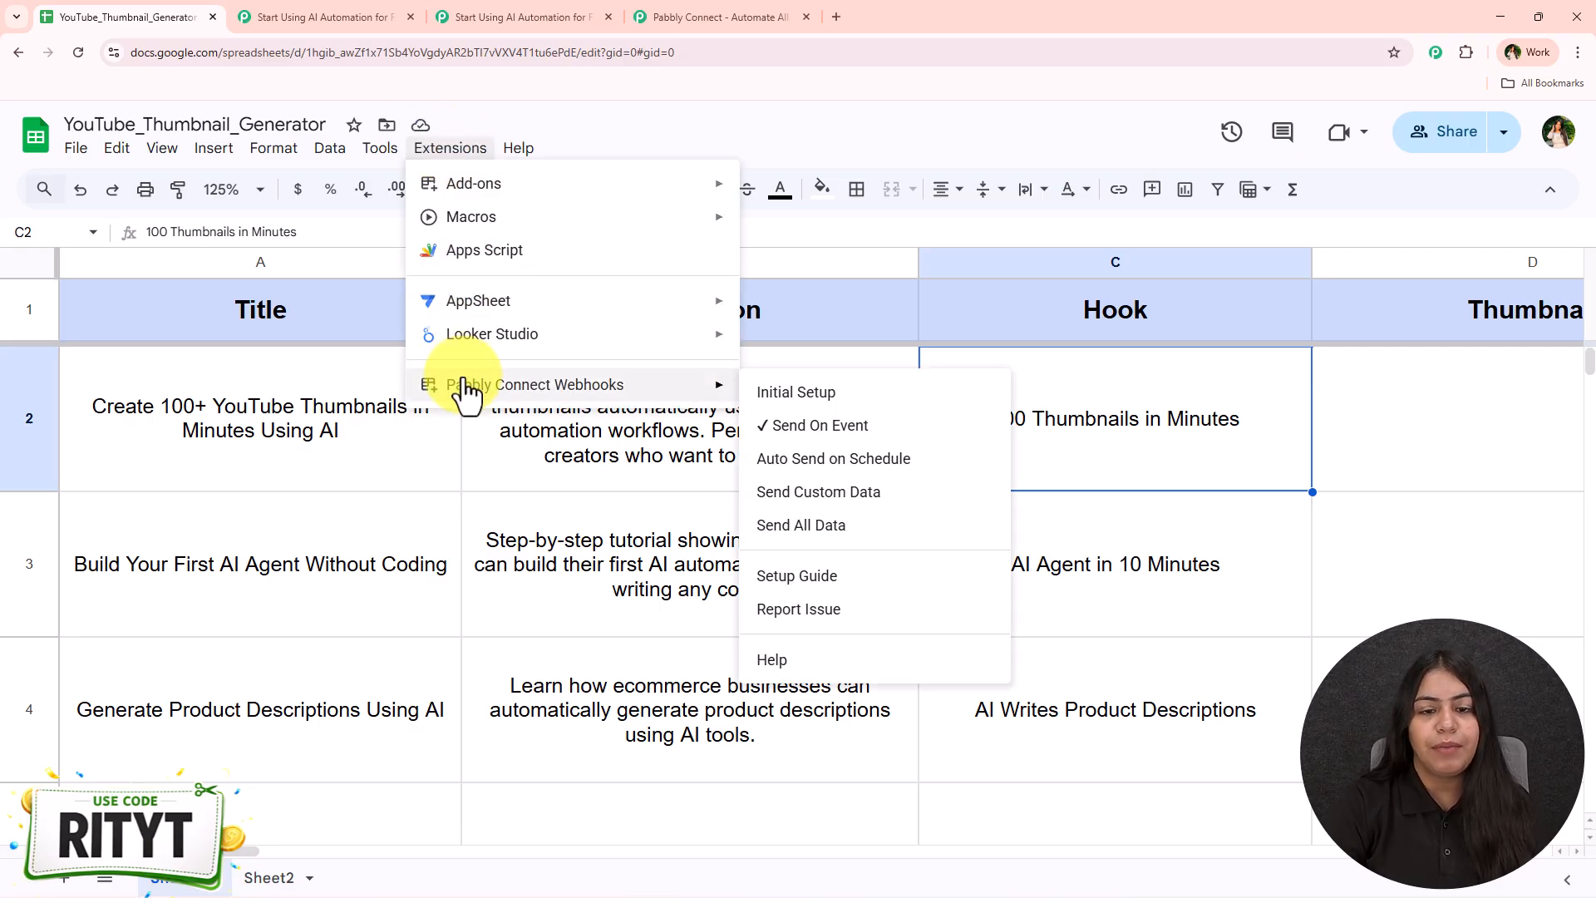
{"action": "left_click", "coordinate": [906, 397]}
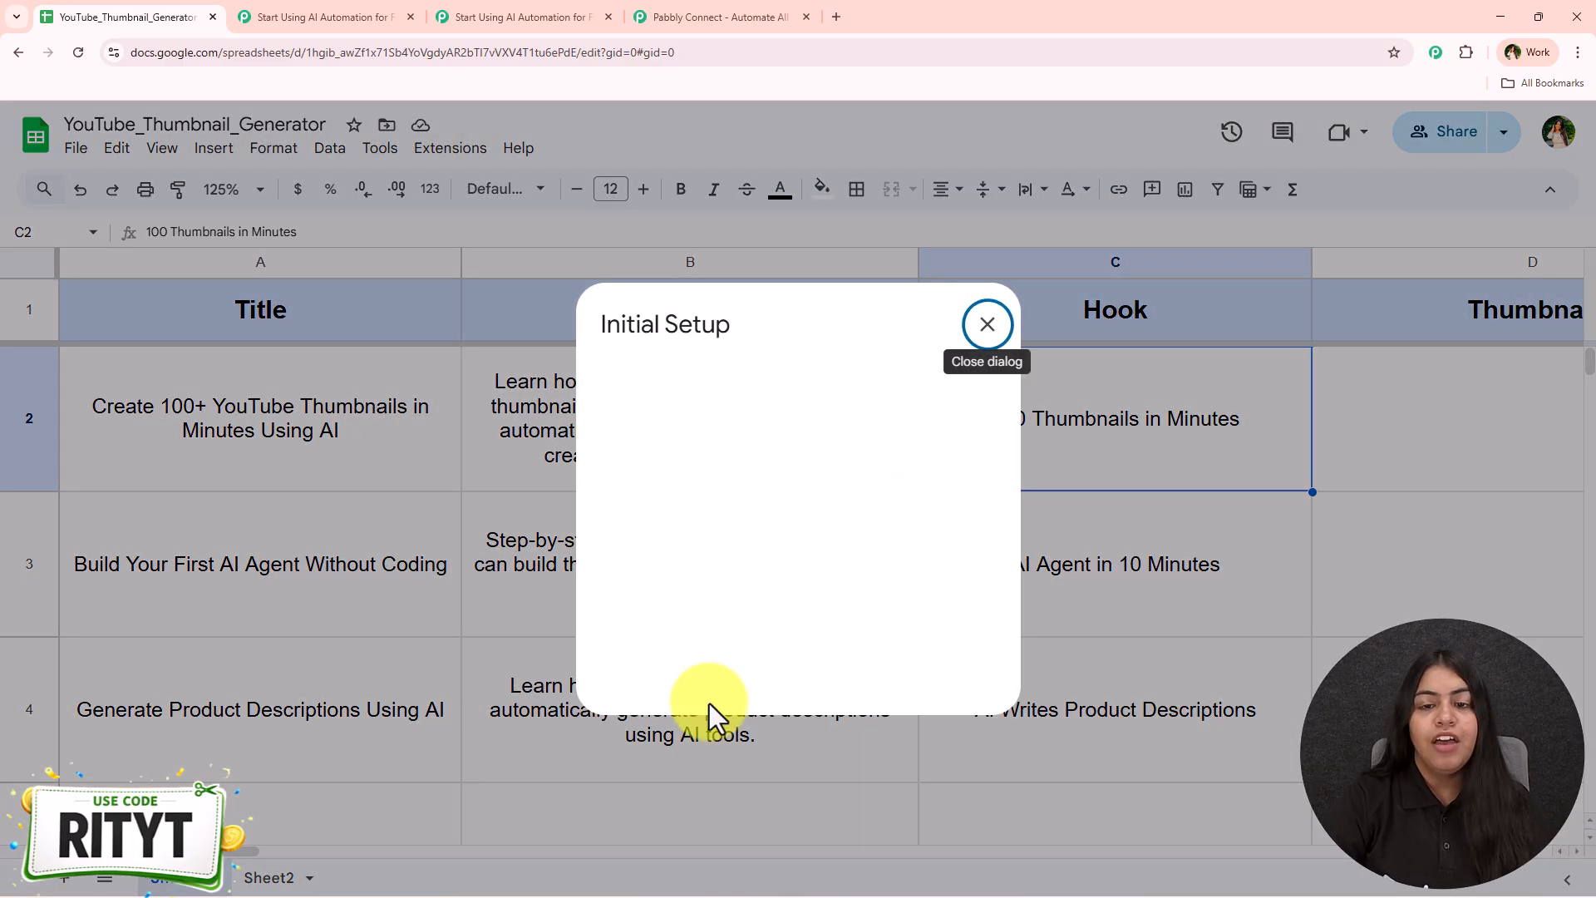
{"action": "left_click_drag", "start_coordinate": [678, 468], "coordinate": [790, 531]}
{"action": "left_click", "coordinate": [781, 486]}
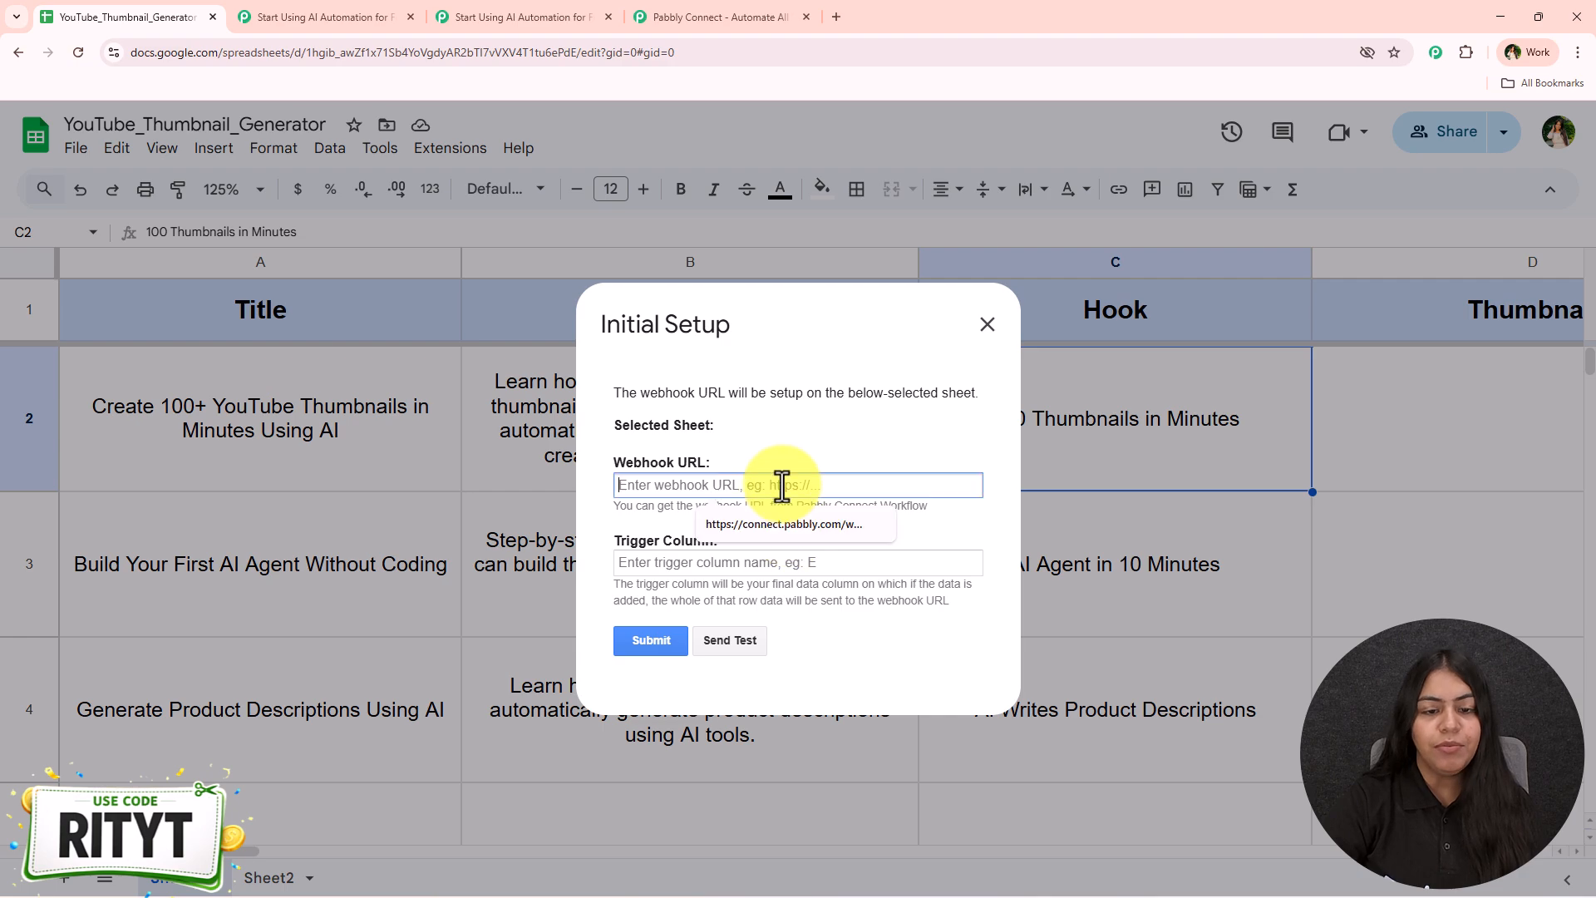
{"action": "key", "text": "ctrl+v"}
{"action": "left_click", "coordinate": [807, 454]}
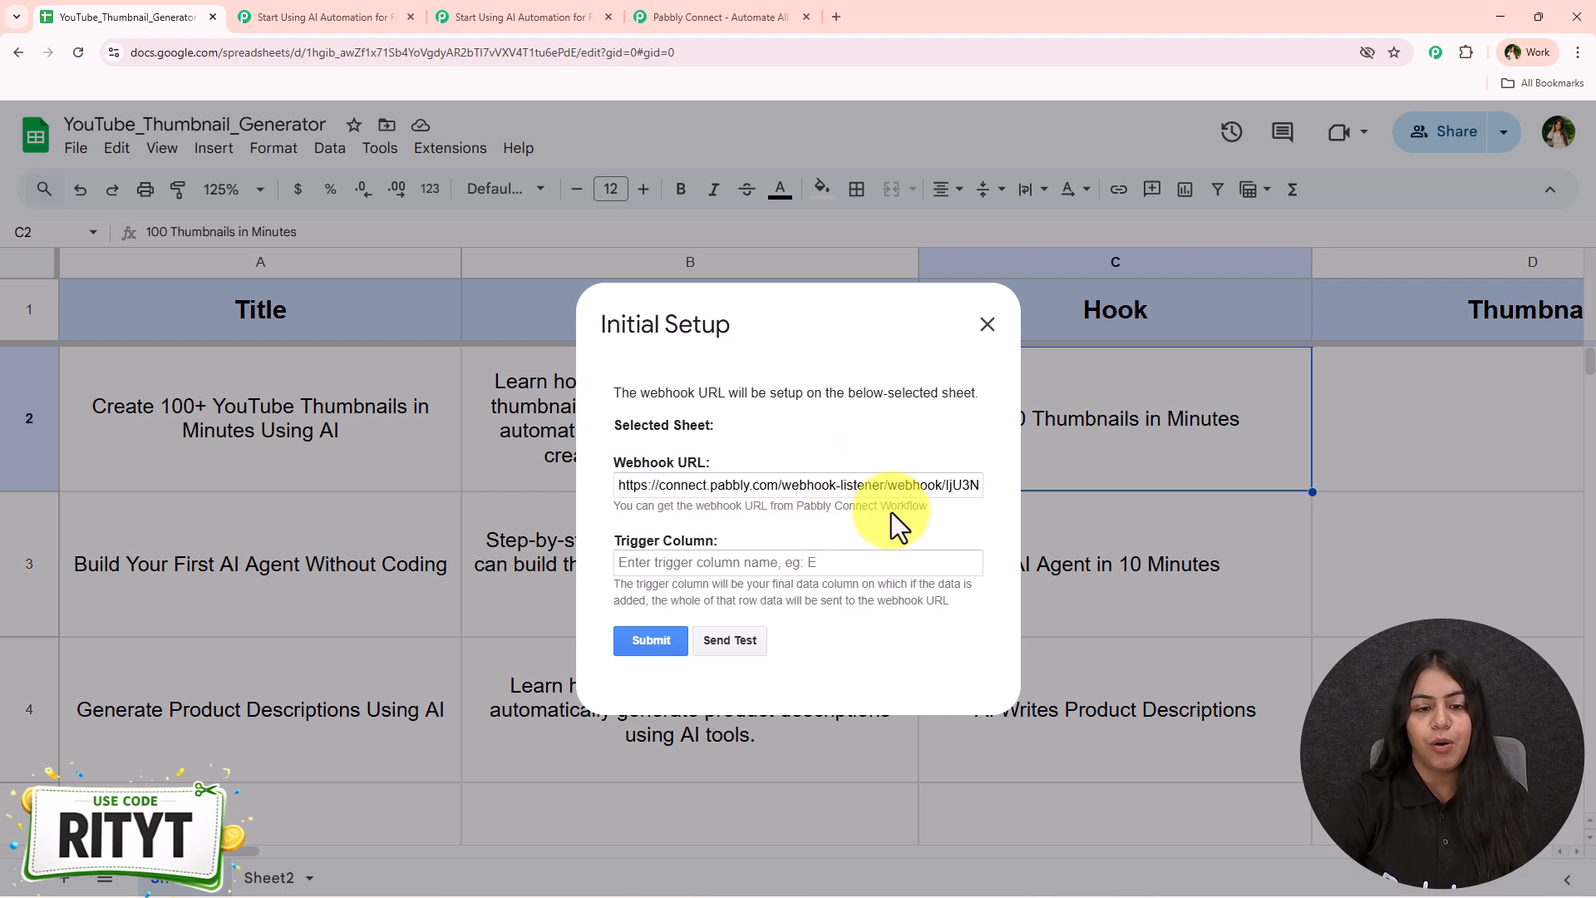
Step: Set the trigger column to C and submit the webhook setup for Sheet1
{"action": "left_click", "coordinate": [703, 562]}
{"action": "type", "text": "C"}
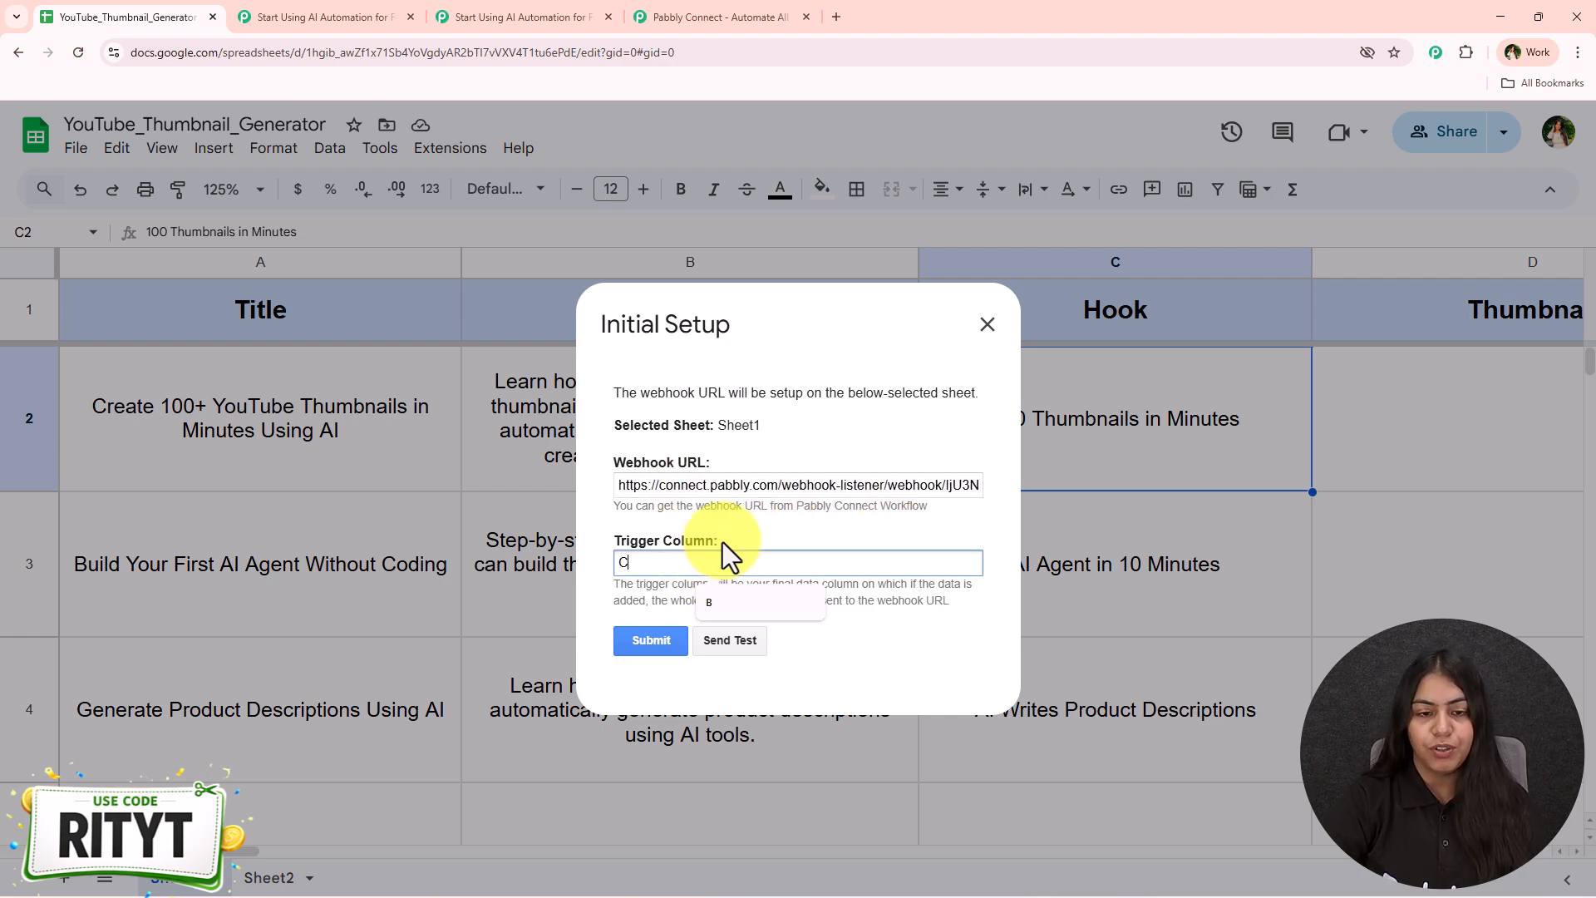
{"action": "triple_click", "coordinate": [708, 485]}
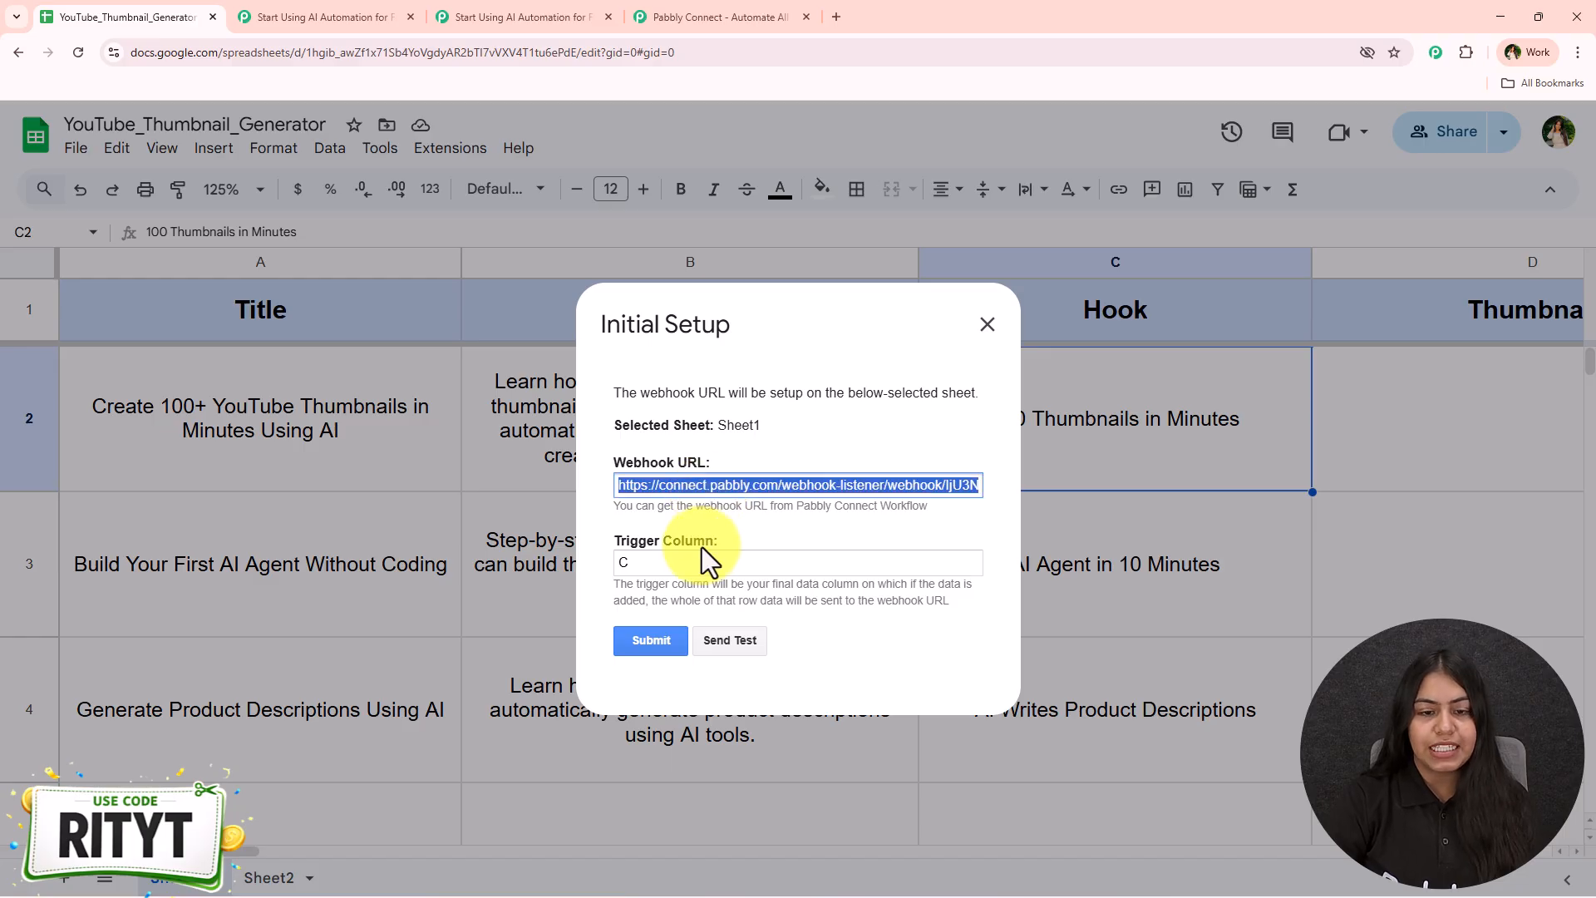
{"action": "left_click", "coordinate": [772, 517]}
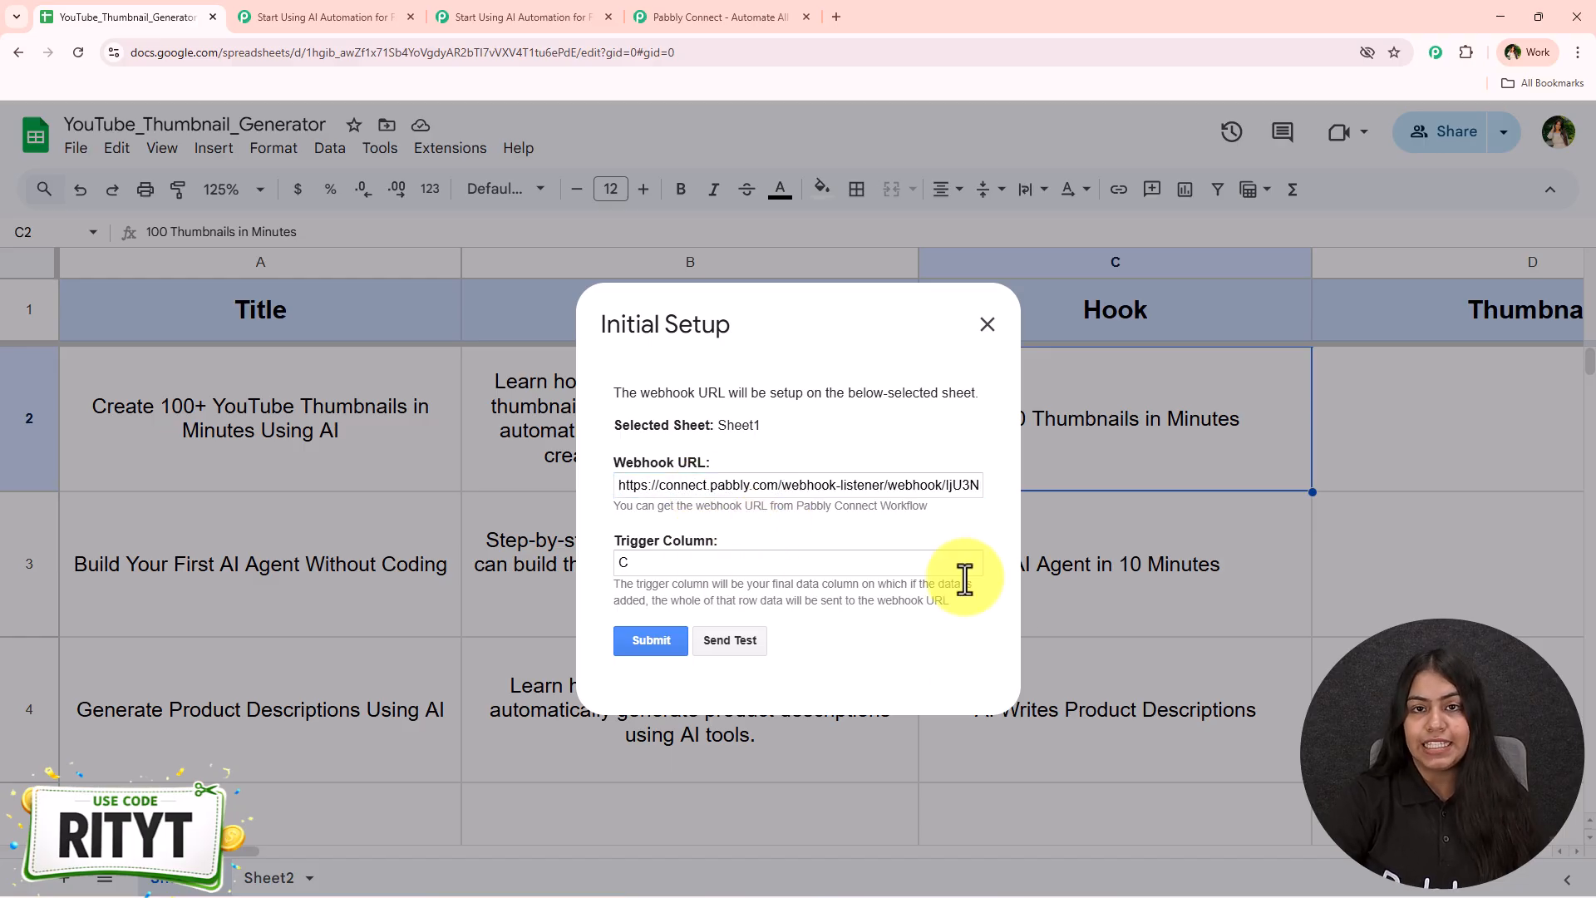
{"action": "left_click_drag", "start_coordinate": [619, 584], "coordinate": [804, 586]}
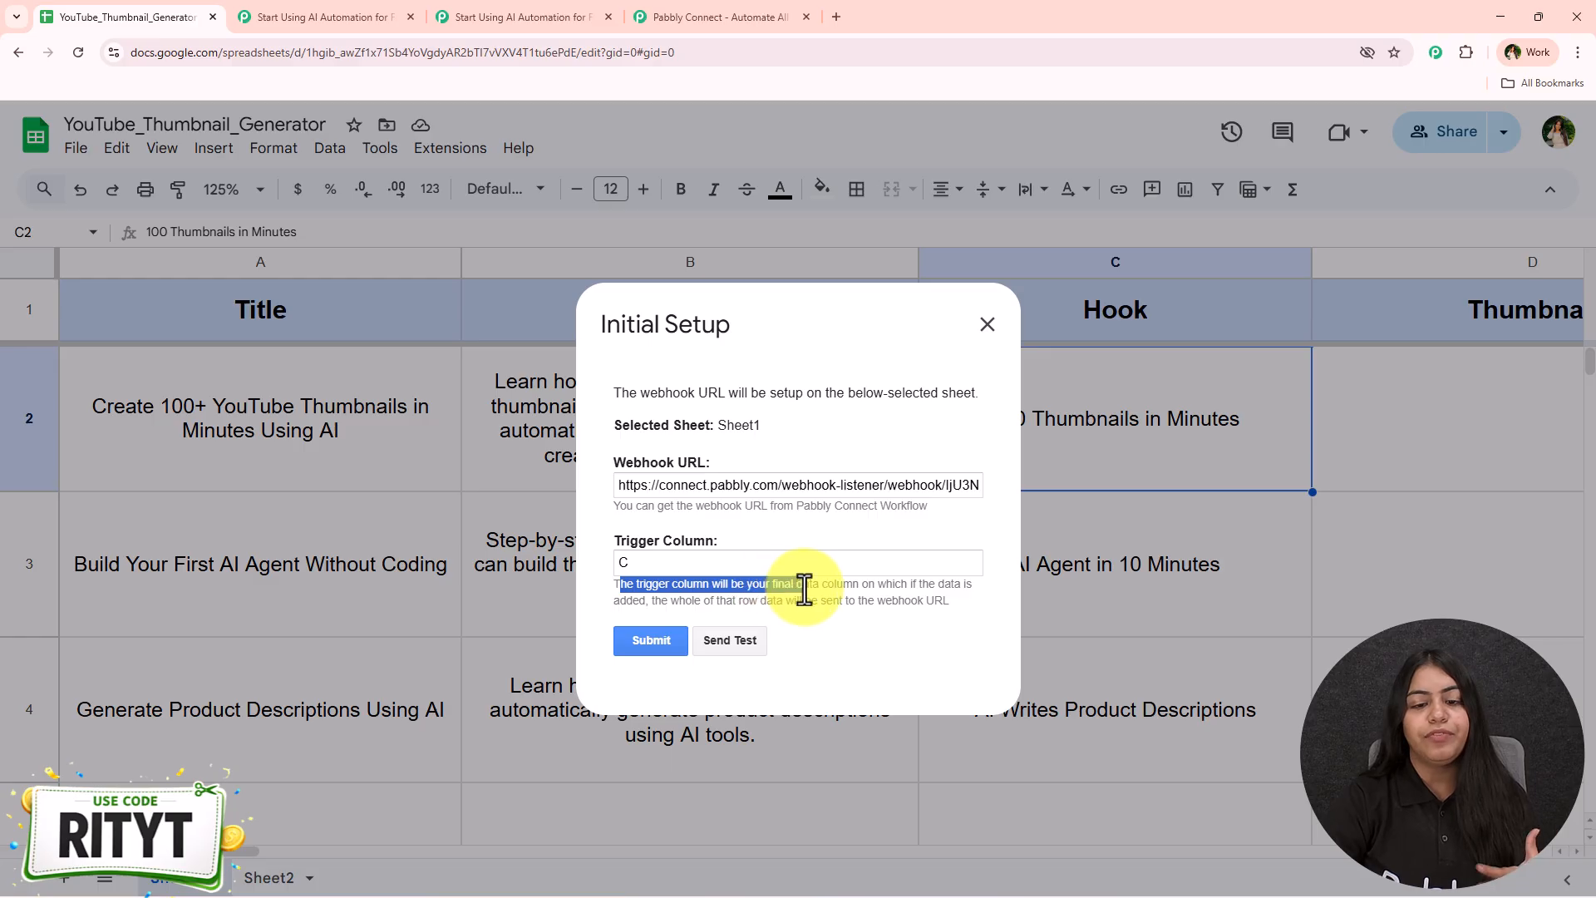
{"action": "left_click", "coordinate": [818, 588]}
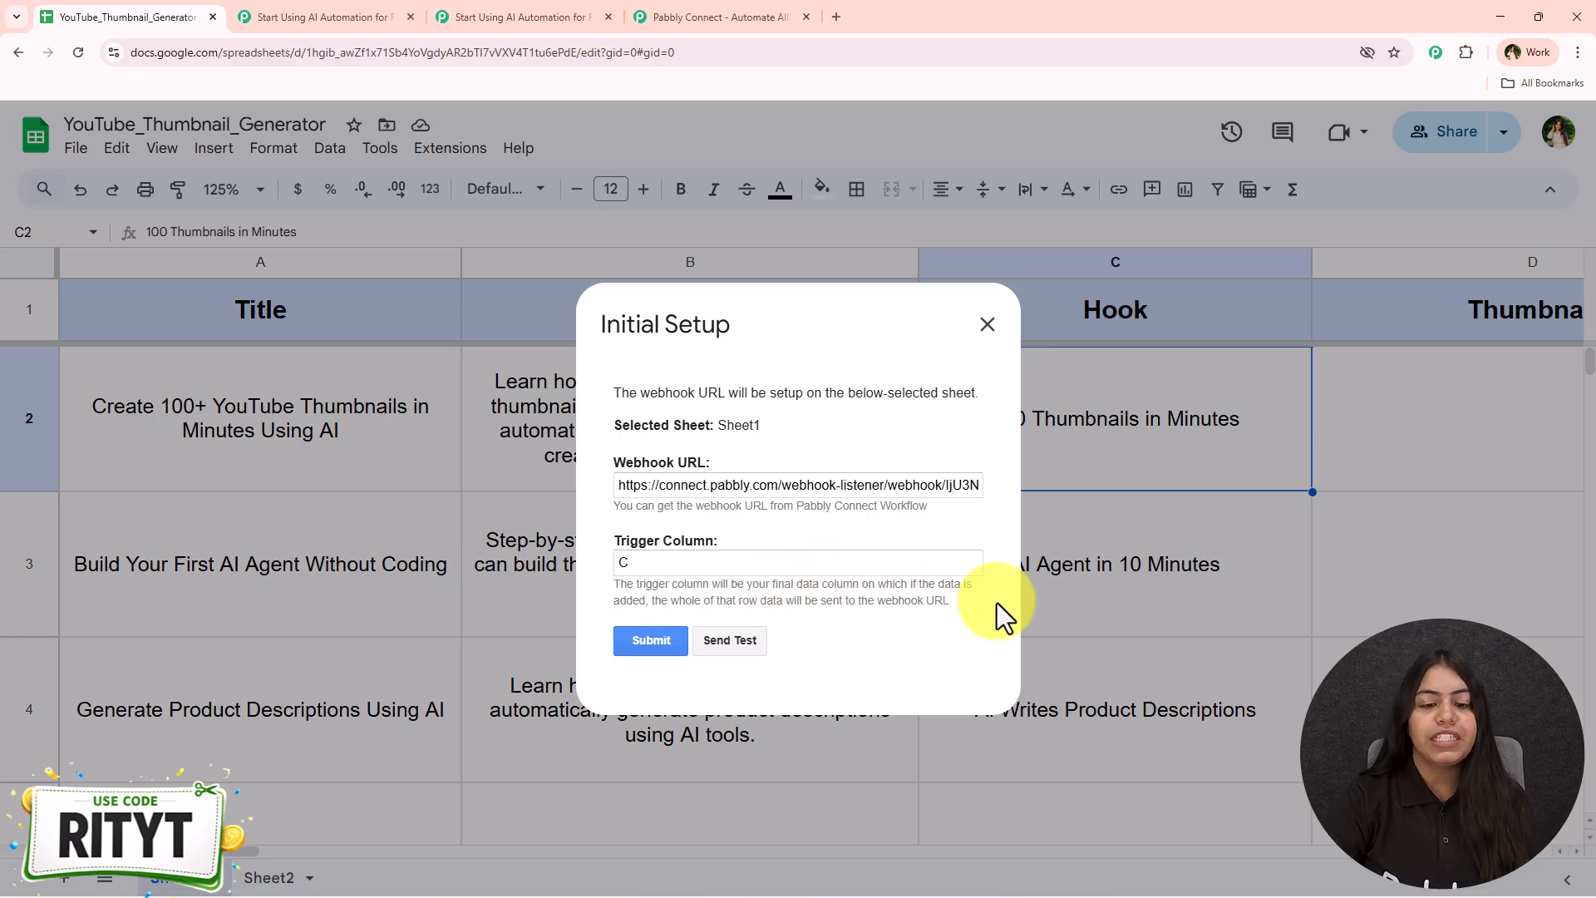
{"action": "mouse_move", "coordinate": [661, 601]}
{"action": "left_mouse_down"}
{"action": "mouse_move", "coordinate": [962, 585]}
{"action": "mouse_move", "coordinate": [650, 608]}
{"action": "left_mouse_up"}
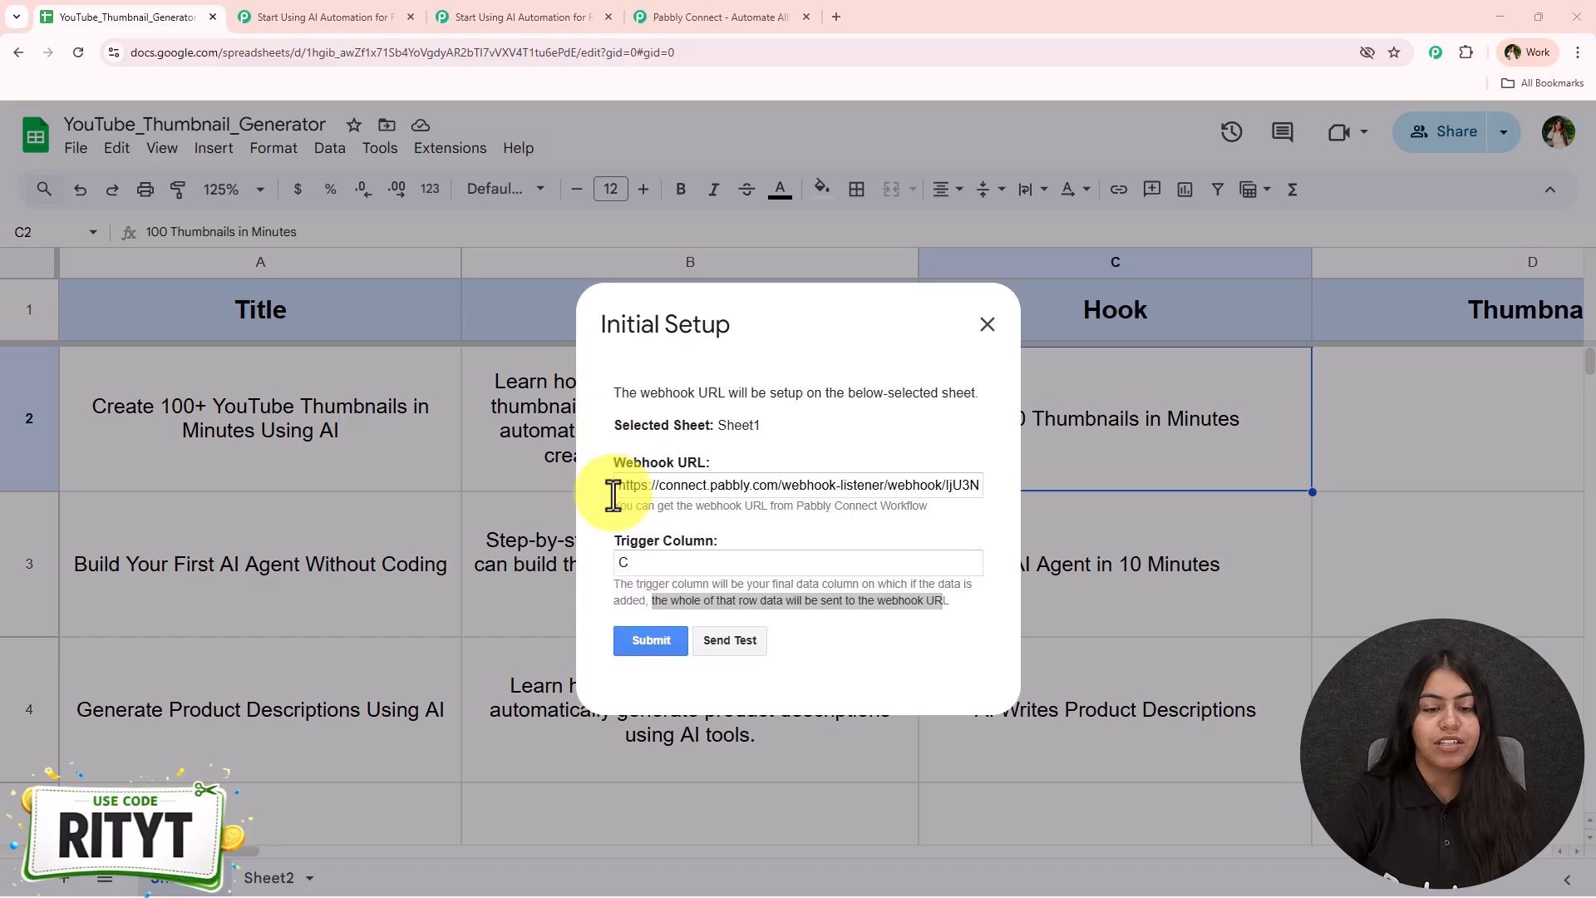
{"action": "left_click", "coordinate": [616, 642]}
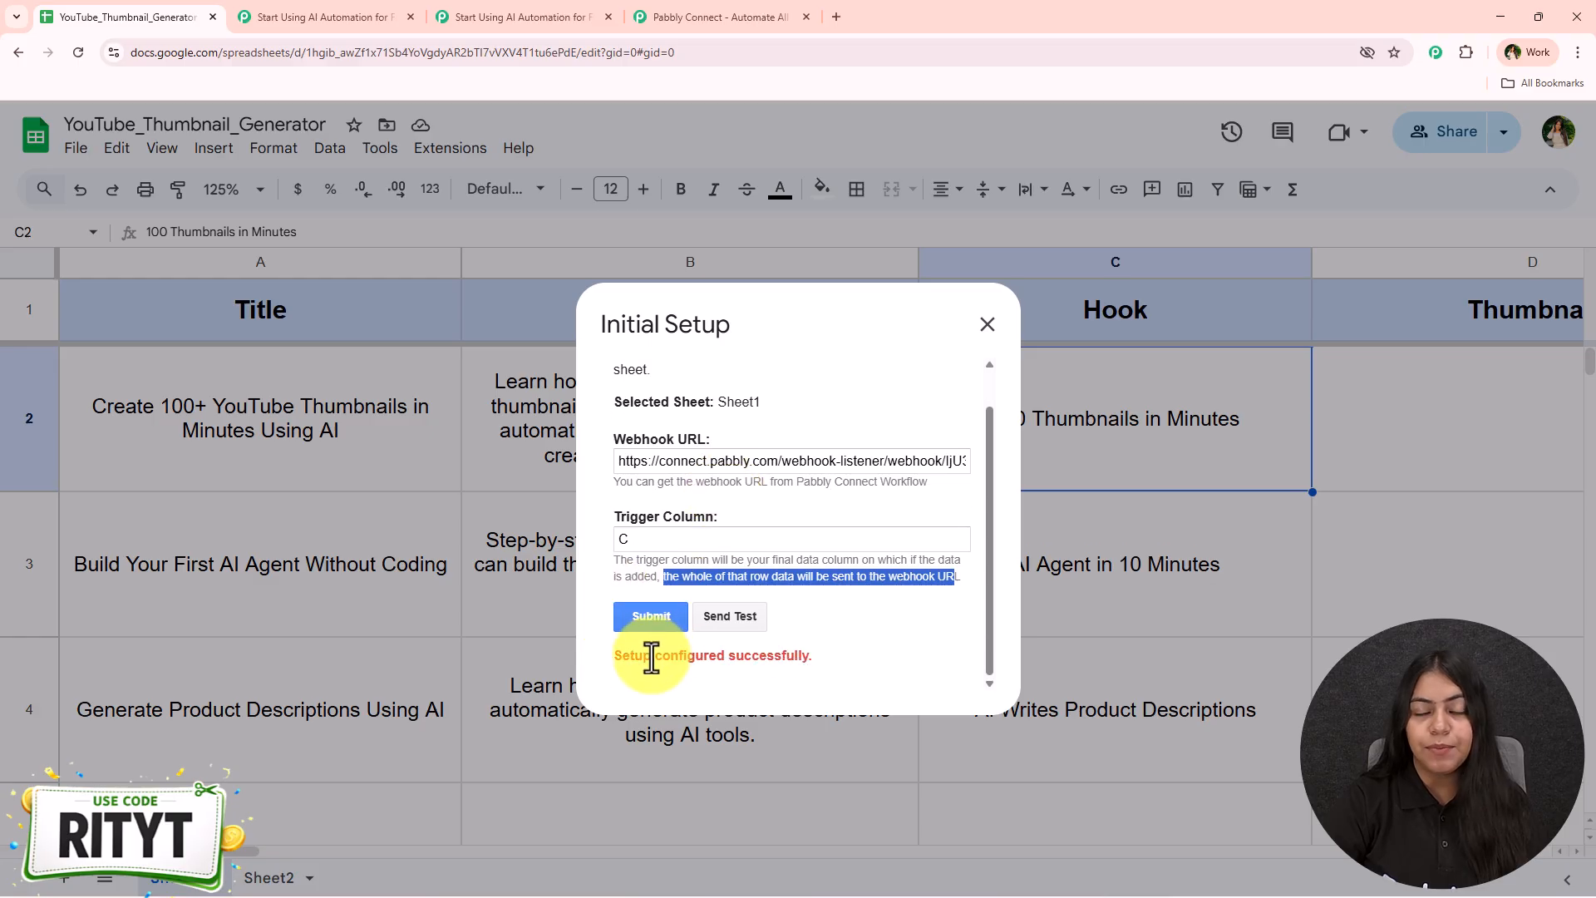
Step: Check that the Pabbly Connect trigger is waiting for a webhook response, send test data from the spreadsheet's setup dialog and close it
{"action": "left_click", "coordinate": [562, 10]}
{"action": "scroll", "coordinate": [1139, 474], "scroll_direction": "down", "scroll_amount": 3}
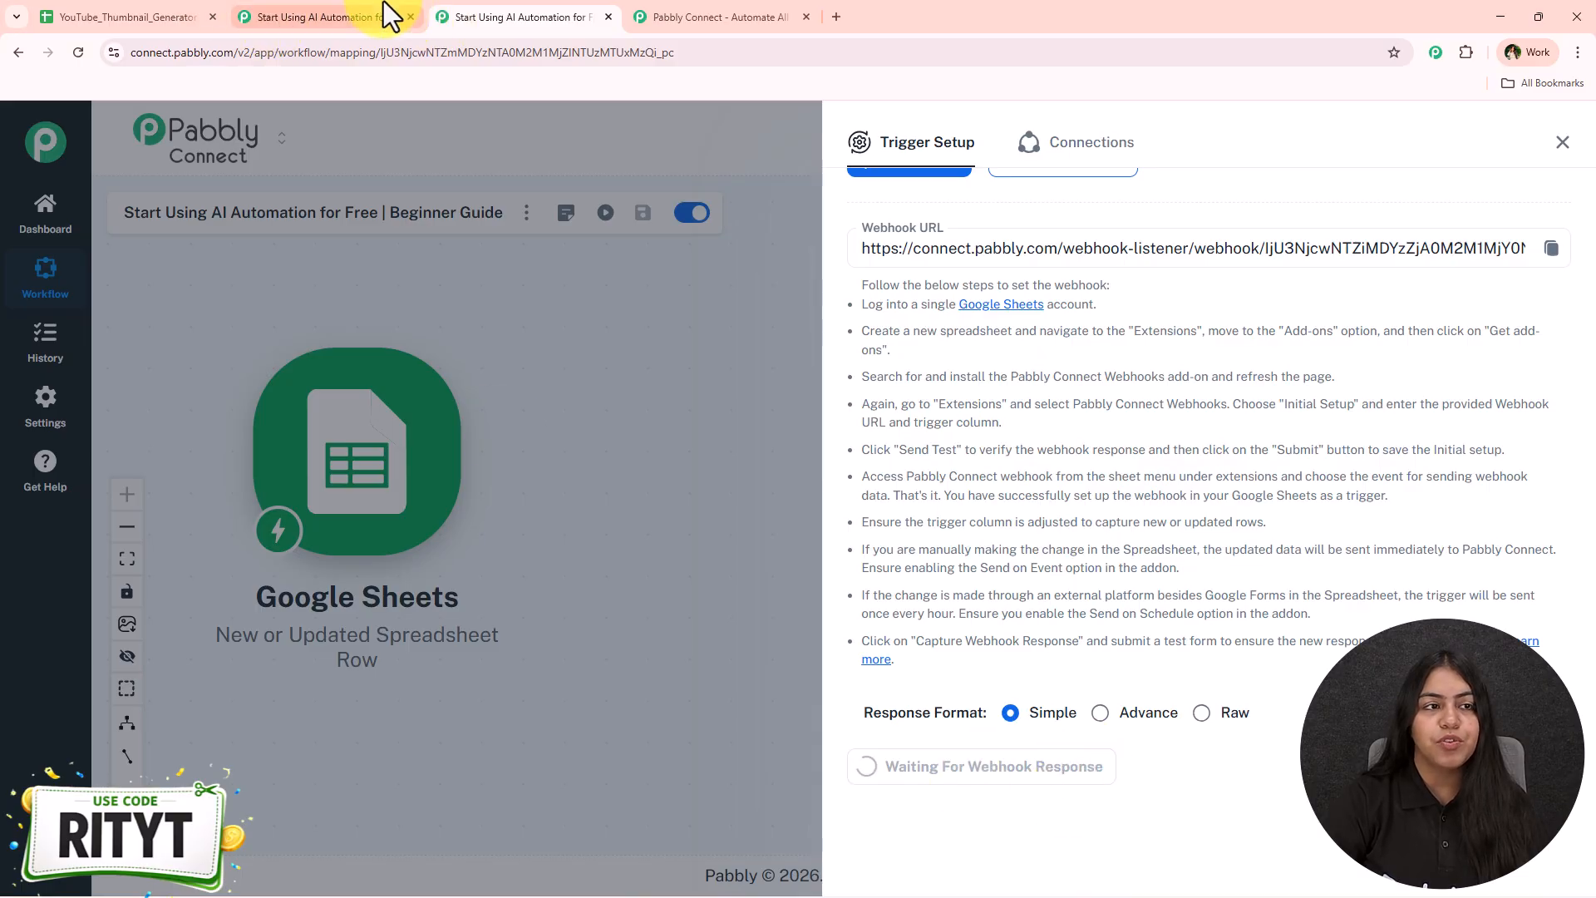
{"action": "left_click", "coordinate": [75, 10]}
{"action": "left_click", "coordinate": [715, 626]}
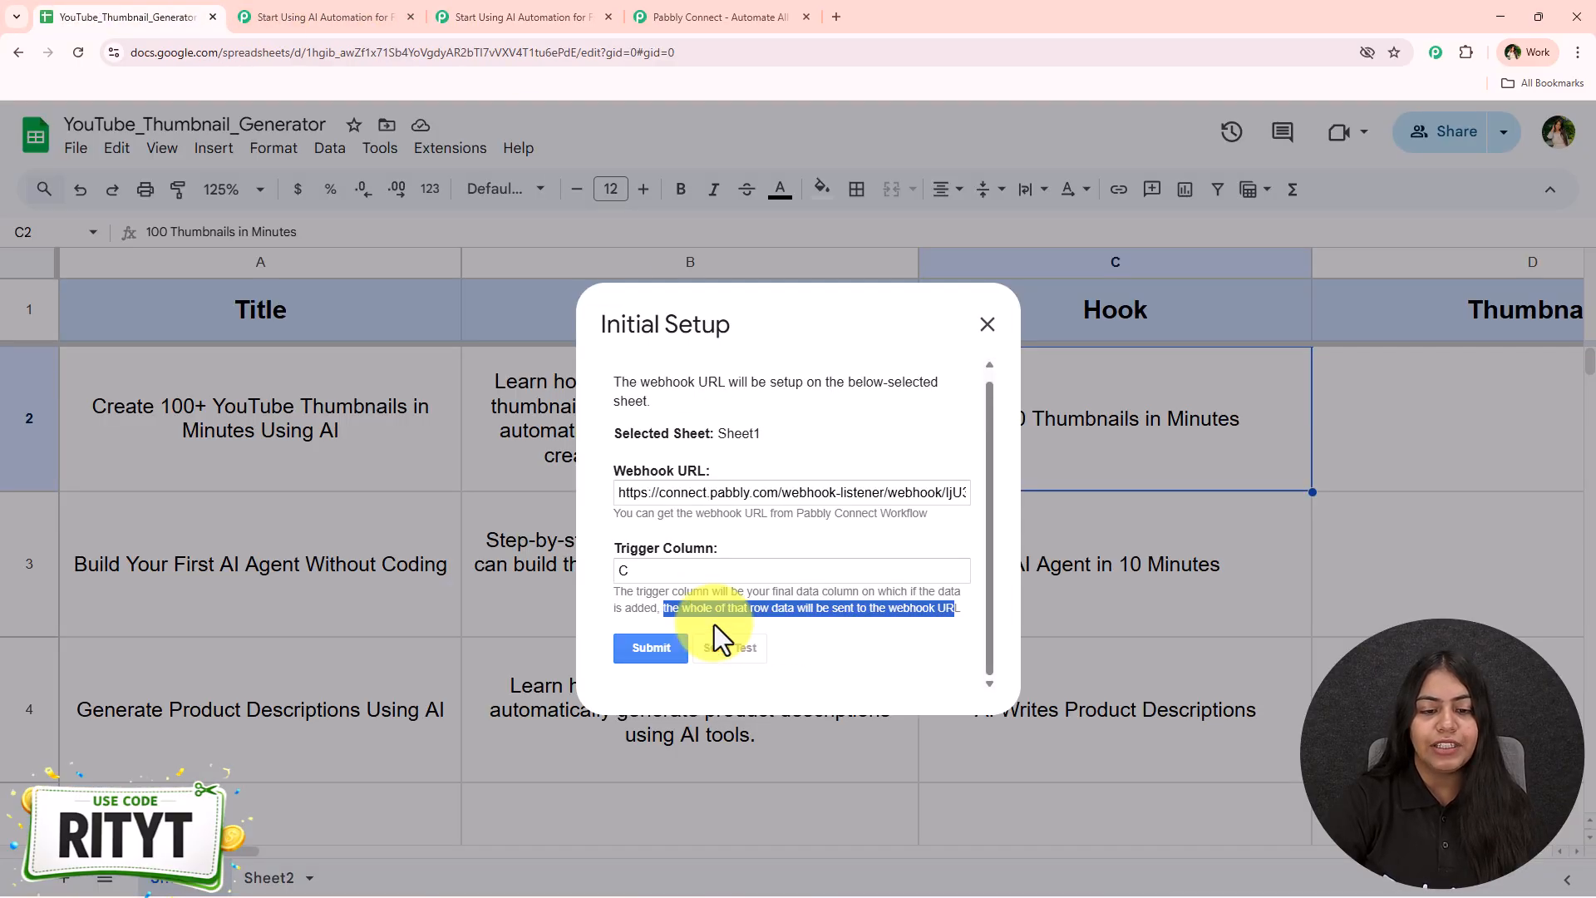
{"action": "scroll", "coordinate": [824, 616], "scroll_direction": "down", "scroll_amount": 2}
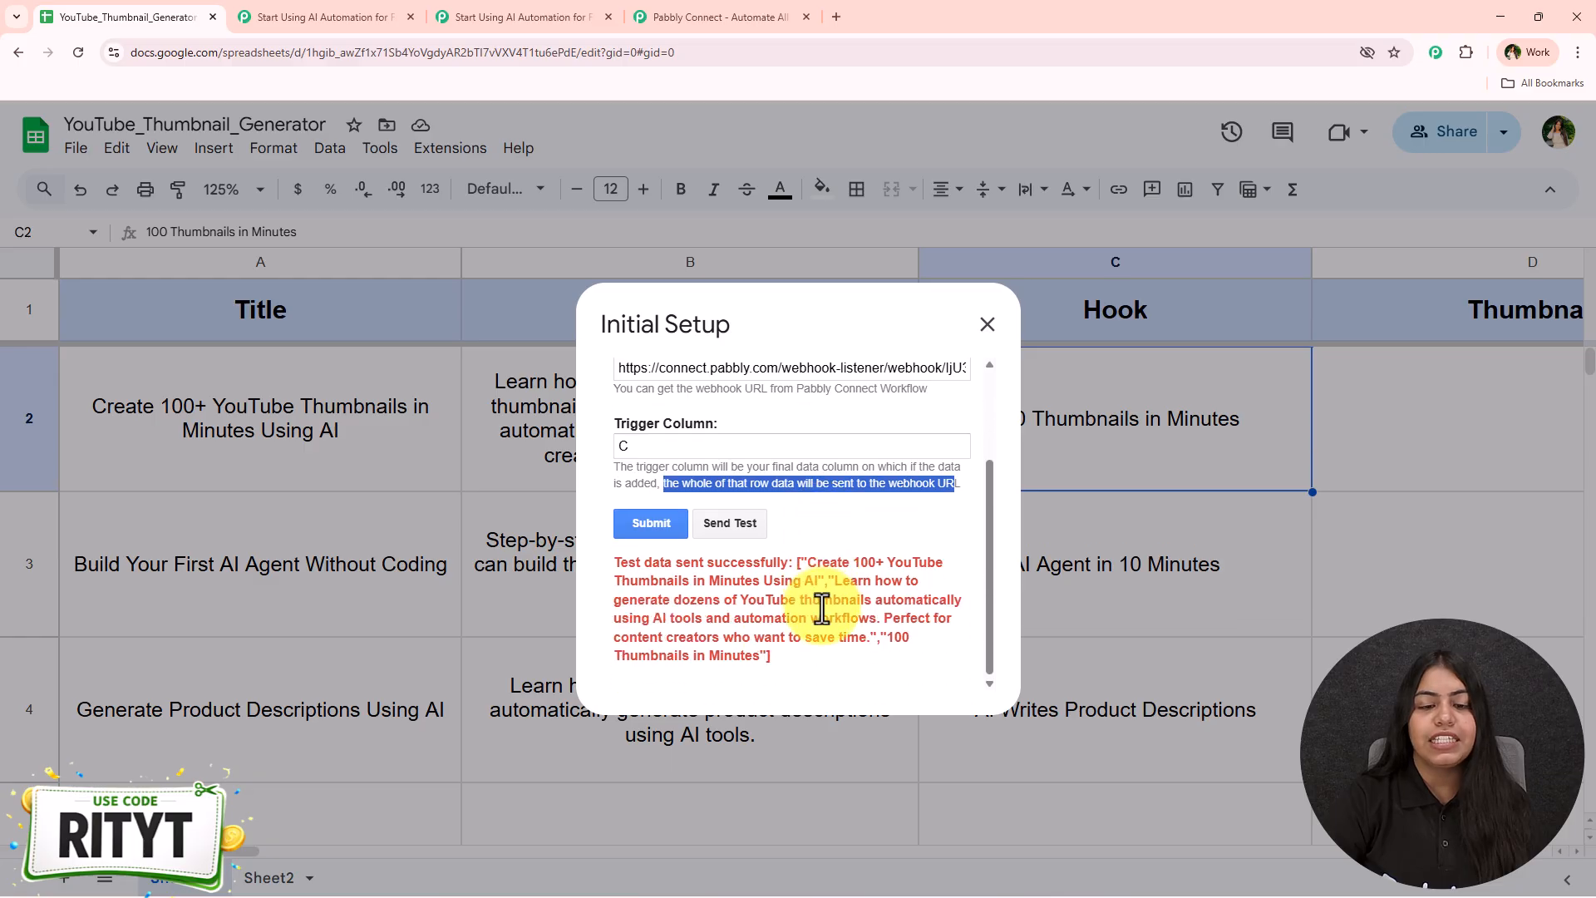
{"action": "left_click", "coordinate": [988, 324]}
Step: Compare row 2 of the sheet with the response captured by the Pabbly Connect trigger, including title, hook, description and row index
{"action": "left_click_drag", "start_coordinate": [456, 431], "coordinate": [1175, 426]}
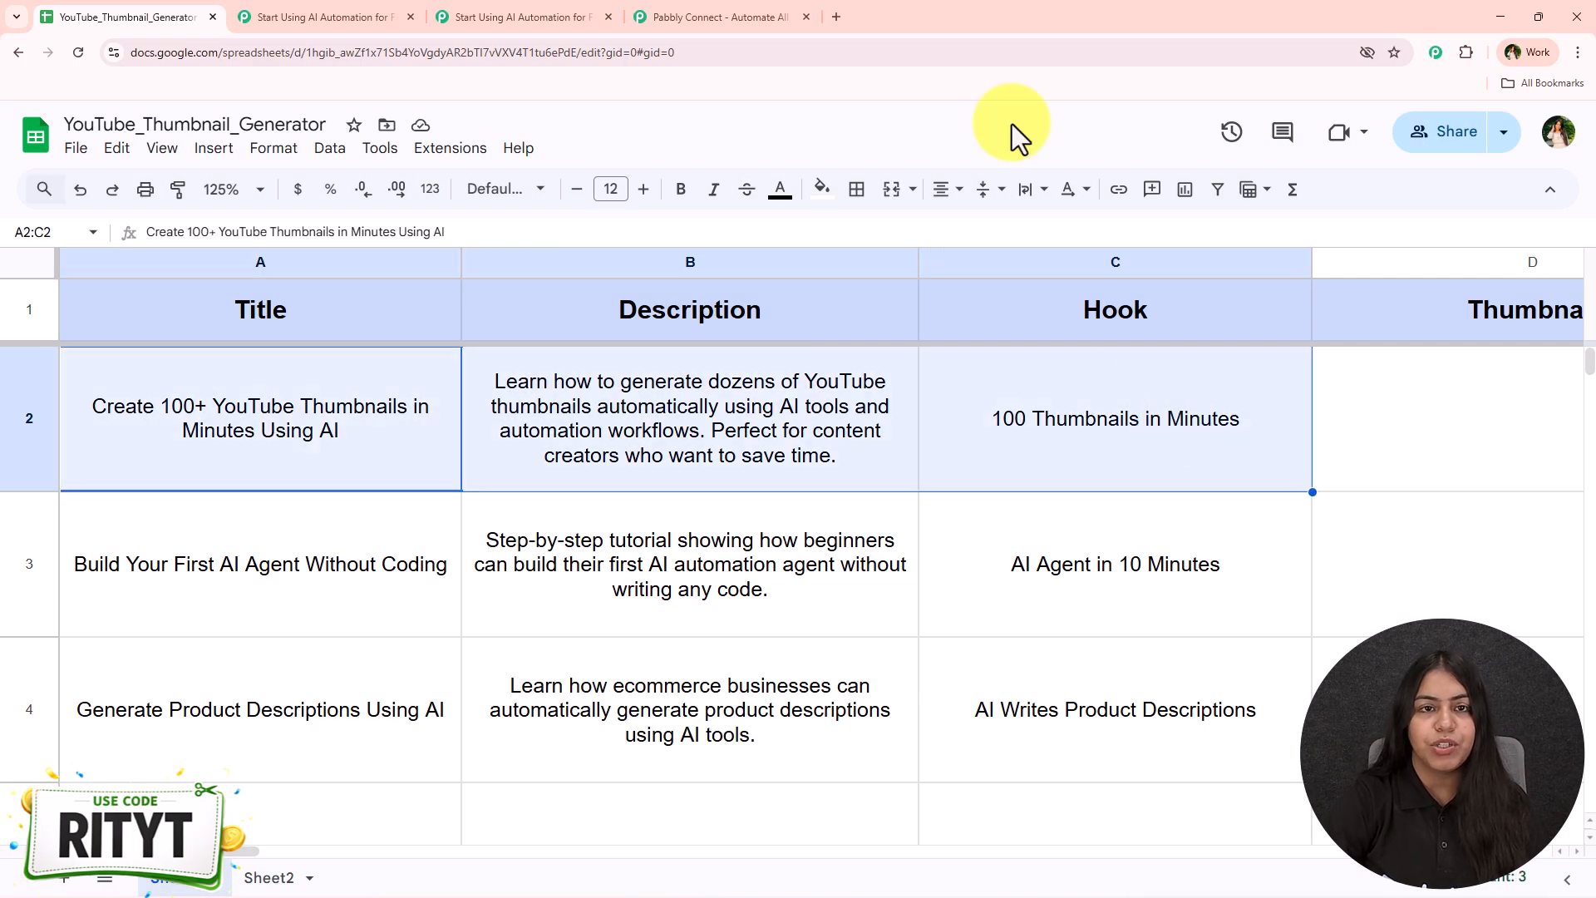
{"action": "left_click", "coordinate": [485, 15]}
{"action": "scroll", "coordinate": [914, 498], "scroll_direction": "down", "scroll_amount": 10}
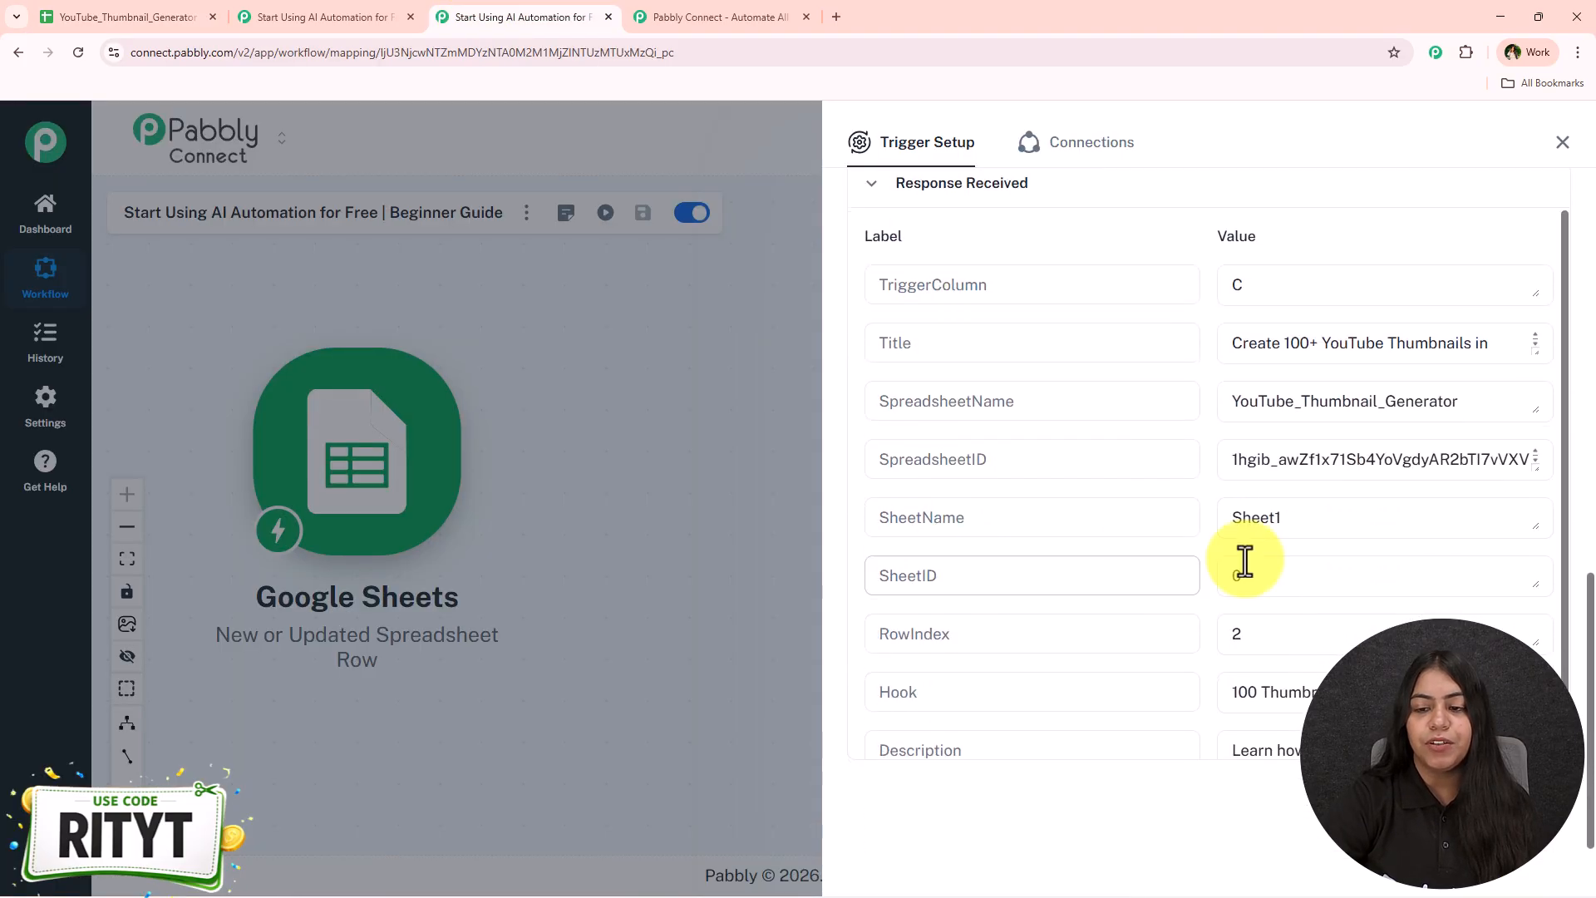
{"action": "left_click_drag", "start_coordinate": [1396, 663], "coordinate": [1045, 648]}
{"action": "left_click_drag", "start_coordinate": [1397, 722], "coordinate": [1449, 425]}
{"action": "left_click_drag", "start_coordinate": [1449, 304], "coordinate": [1015, 306]}
{"action": "left_click", "coordinate": [1563, 143]}
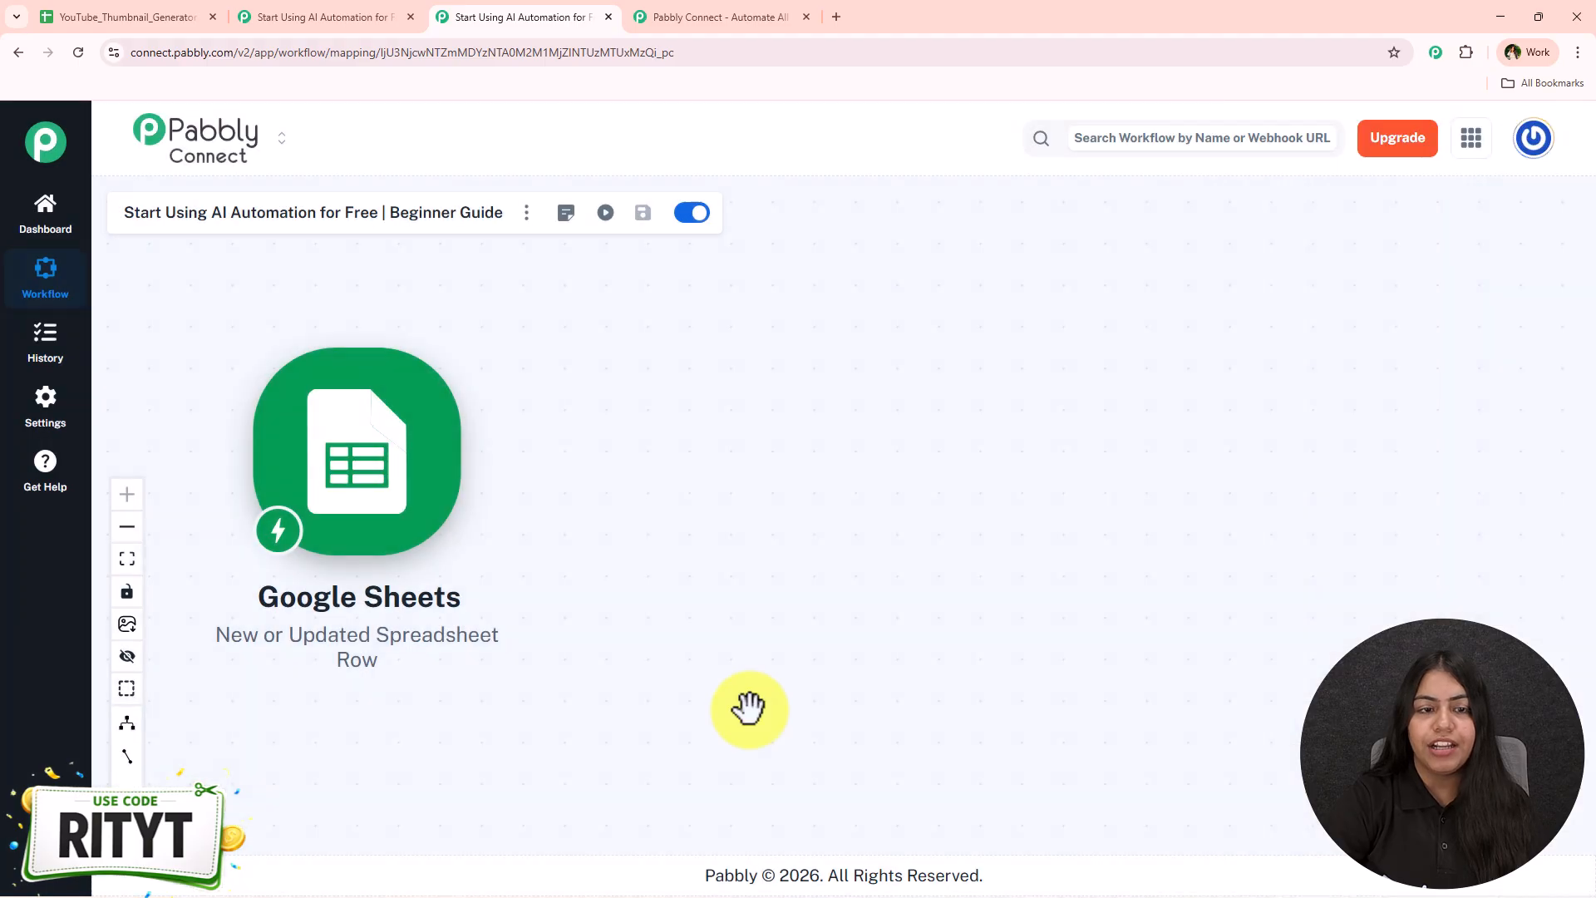
{"action": "left_click", "coordinate": [129, 17]}
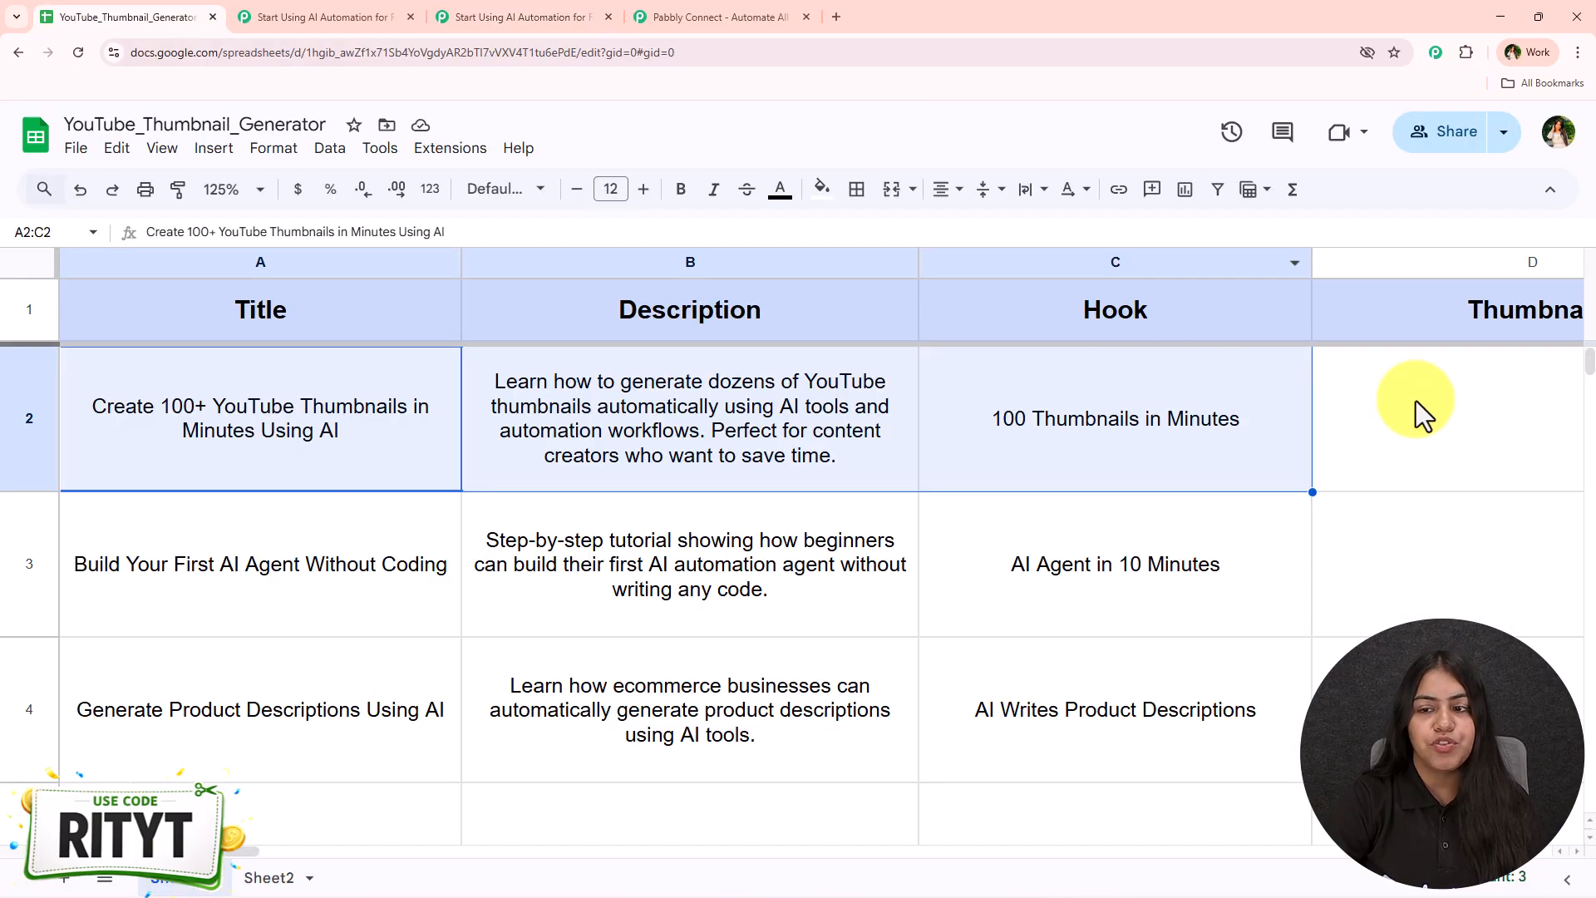
{"action": "left_click", "coordinate": [1415, 401]}
{"action": "left_click", "coordinate": [570, 15]}
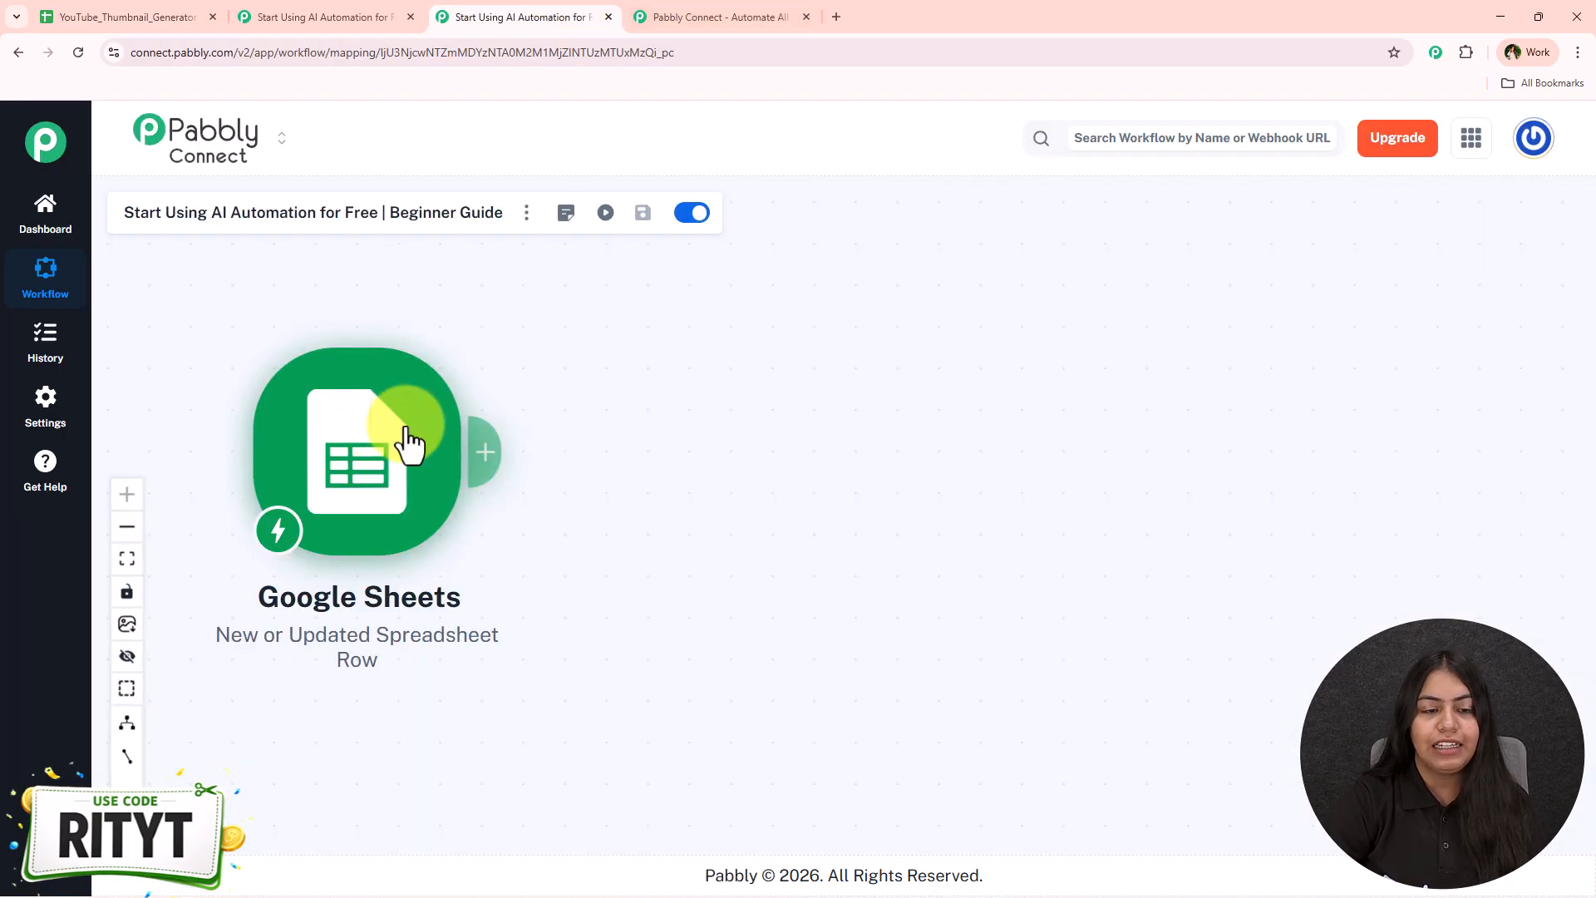
Step: Add a Google AI Studio (Gemini) action after the trigger with the event Generate & Edit Images (Nano Banana)
{"action": "left_click", "coordinate": [483, 451]}
{"action": "type", "text": "Google AI Studio (Gemini"}
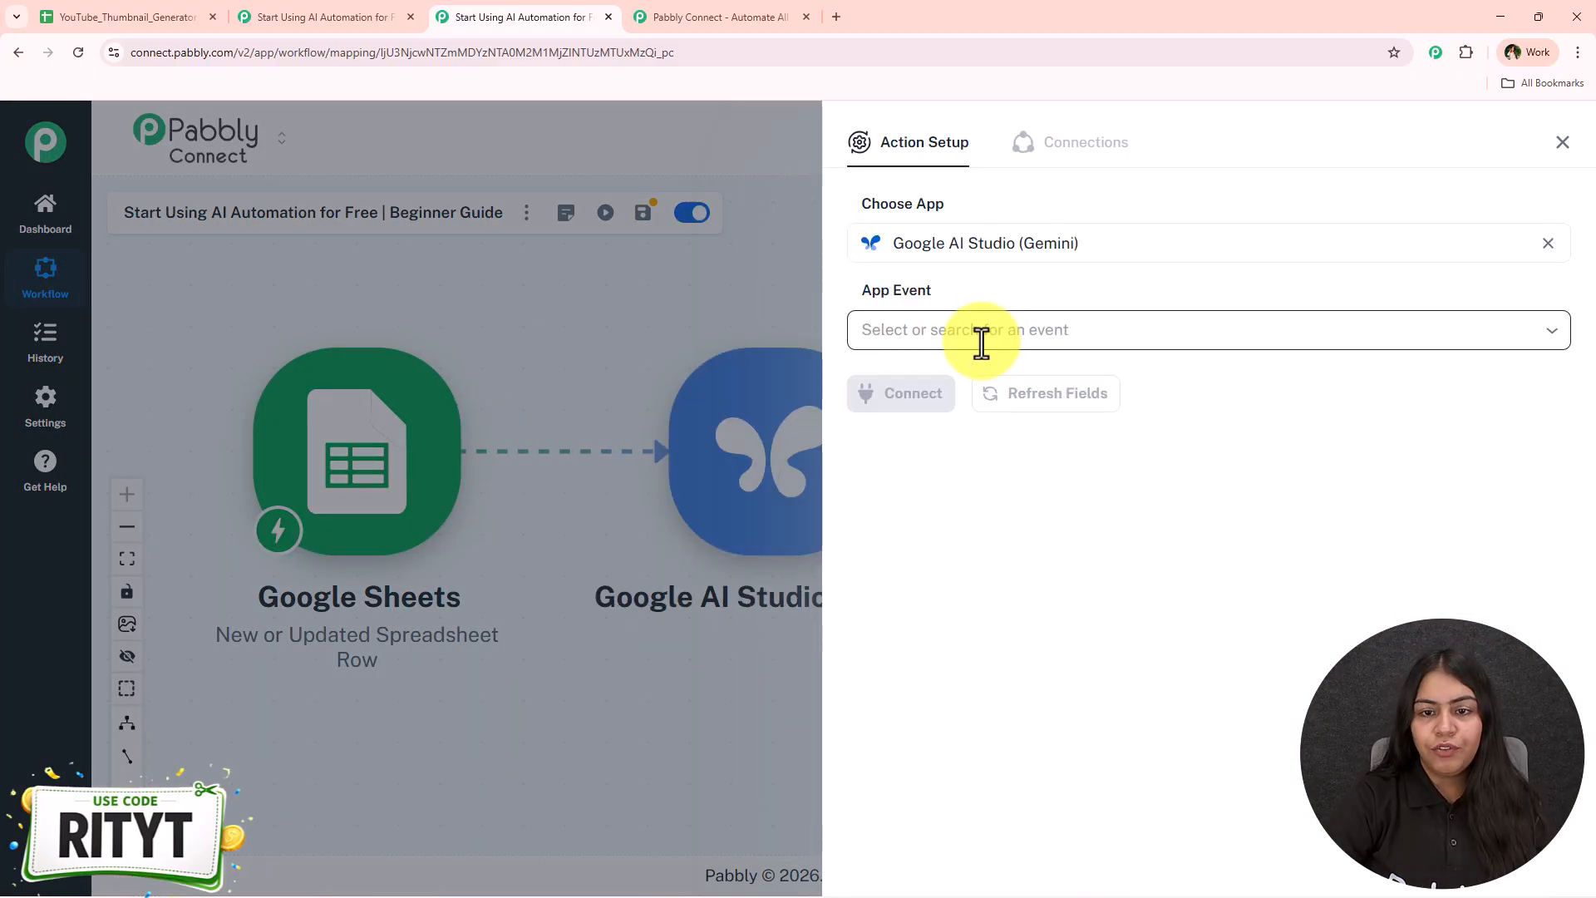
{"action": "left_click", "coordinate": [983, 339]}
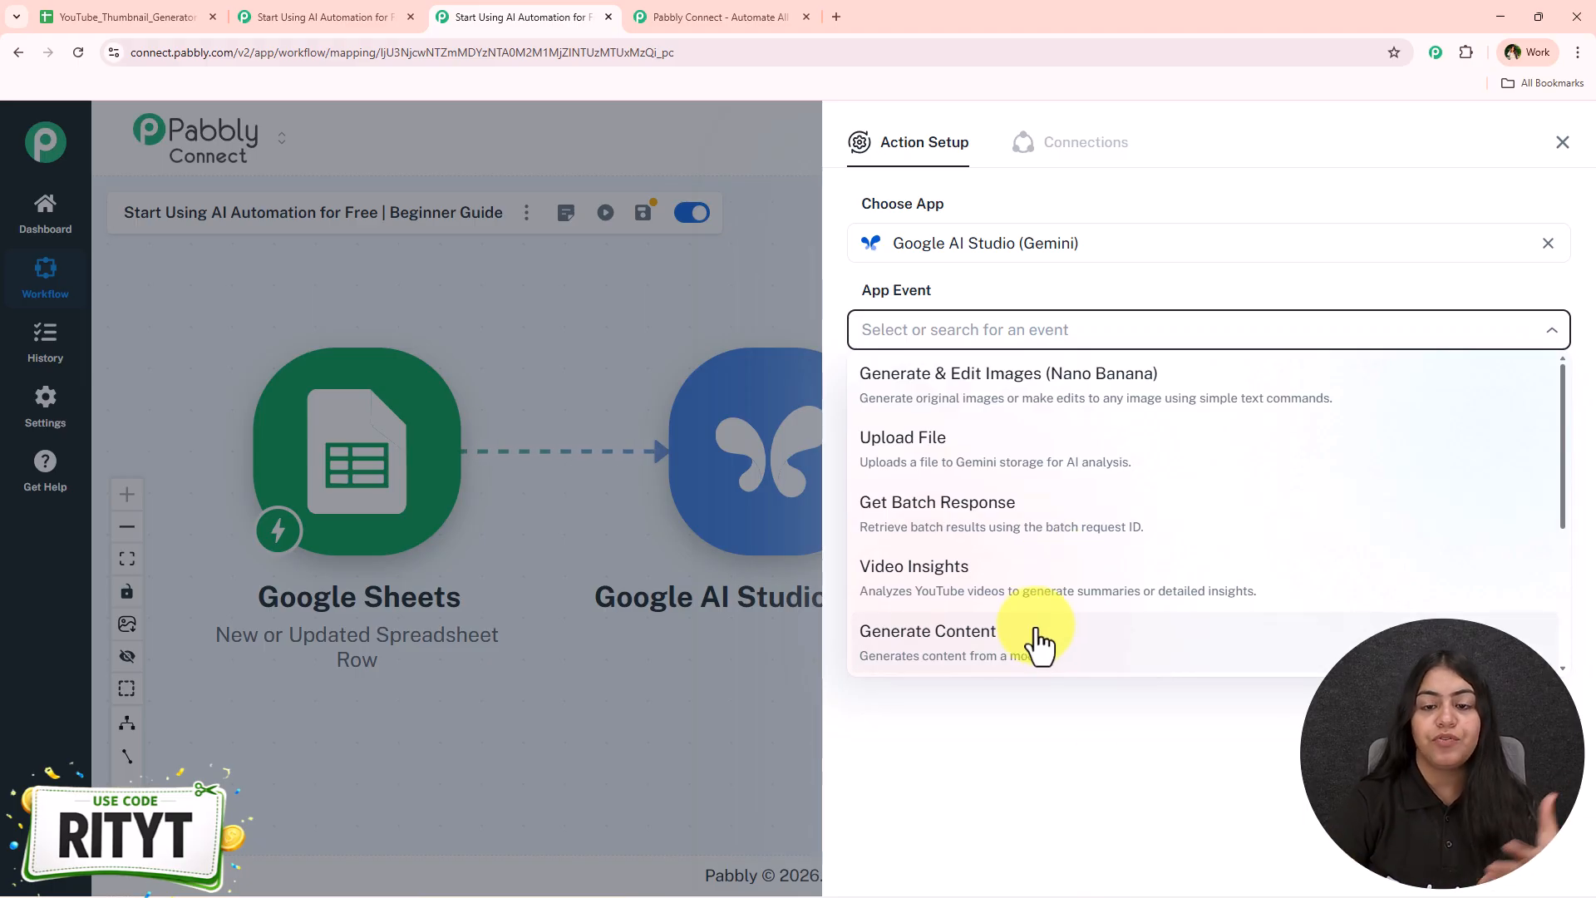
{"action": "left_click", "coordinate": [963, 387]}
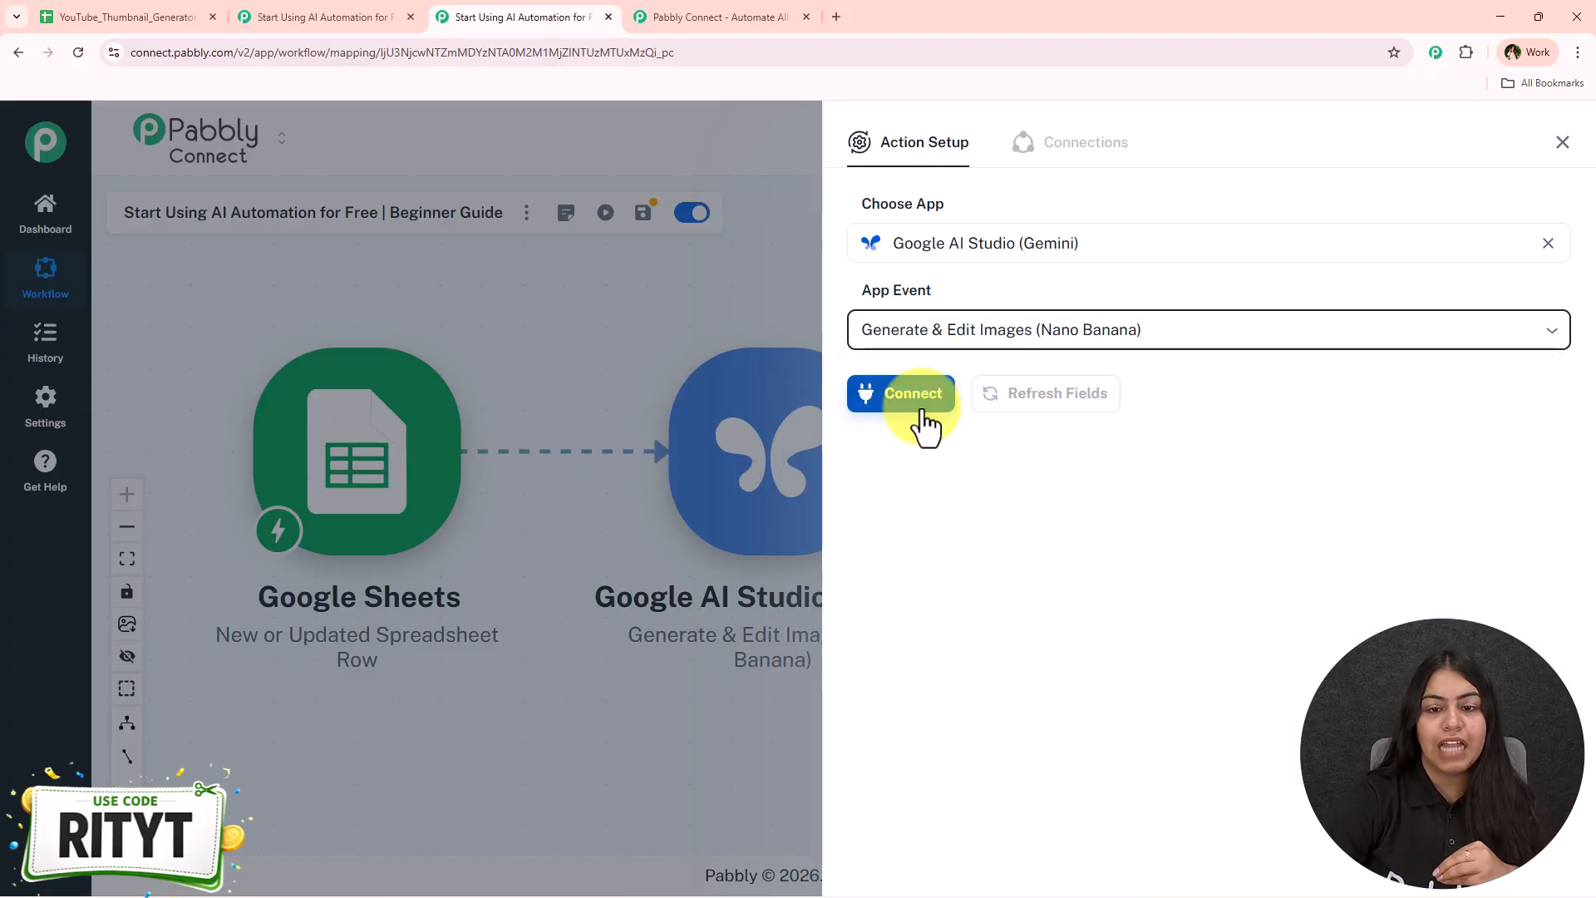
Step: Start adding a new Google AI Studio (Gemini) connection and open Google AI Studio to obtain the API key
{"action": "left_click", "coordinate": [918, 407]}
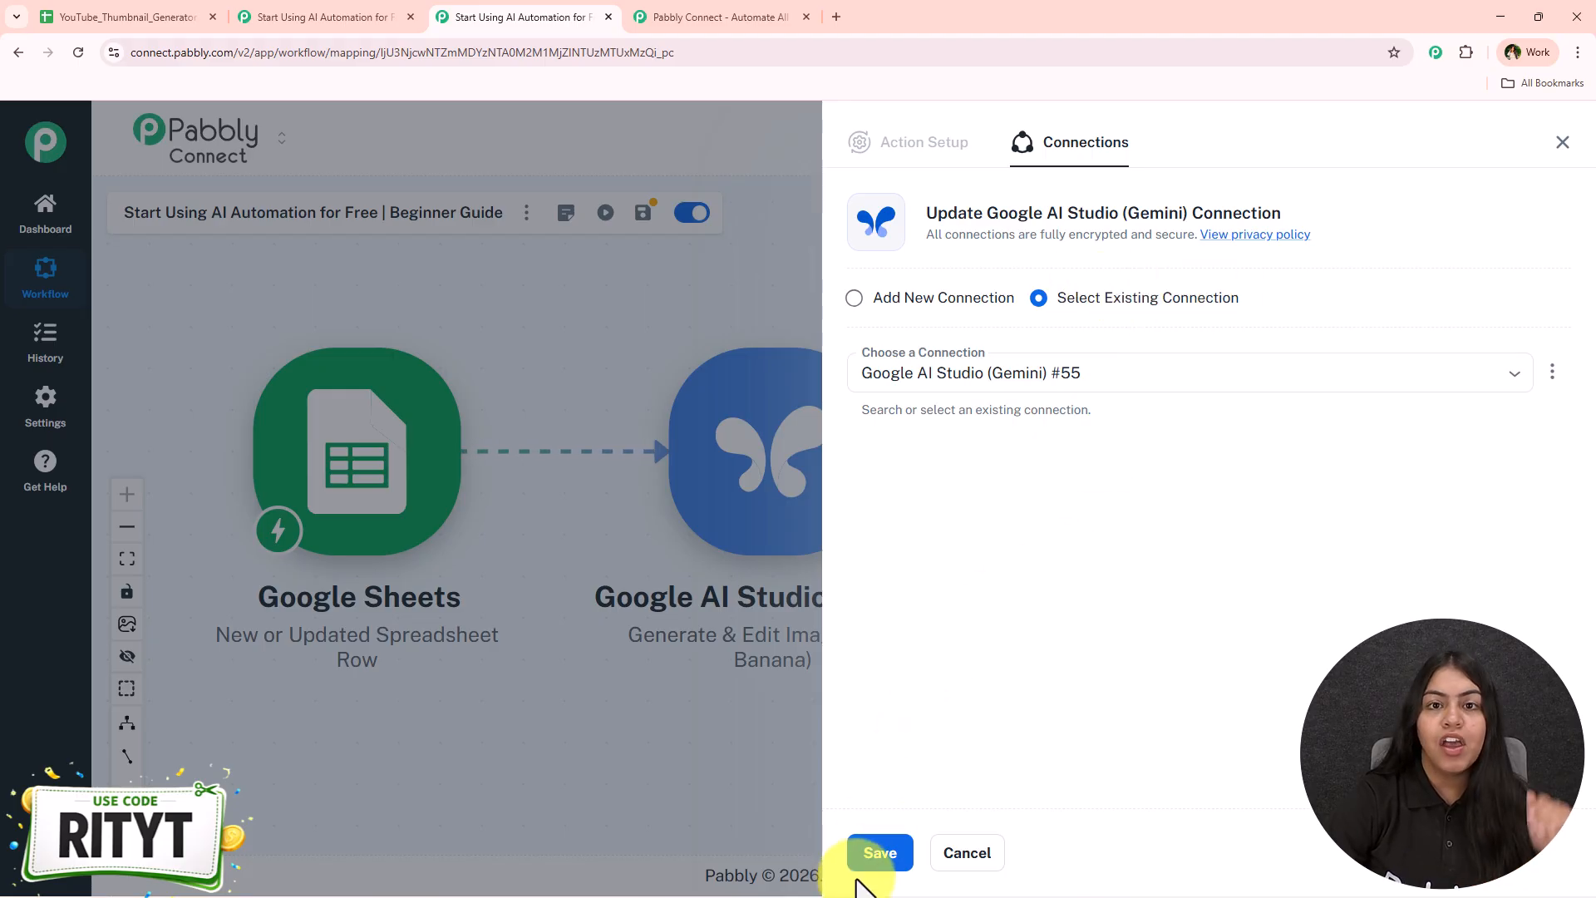
{"action": "left_click", "coordinate": [907, 315]}
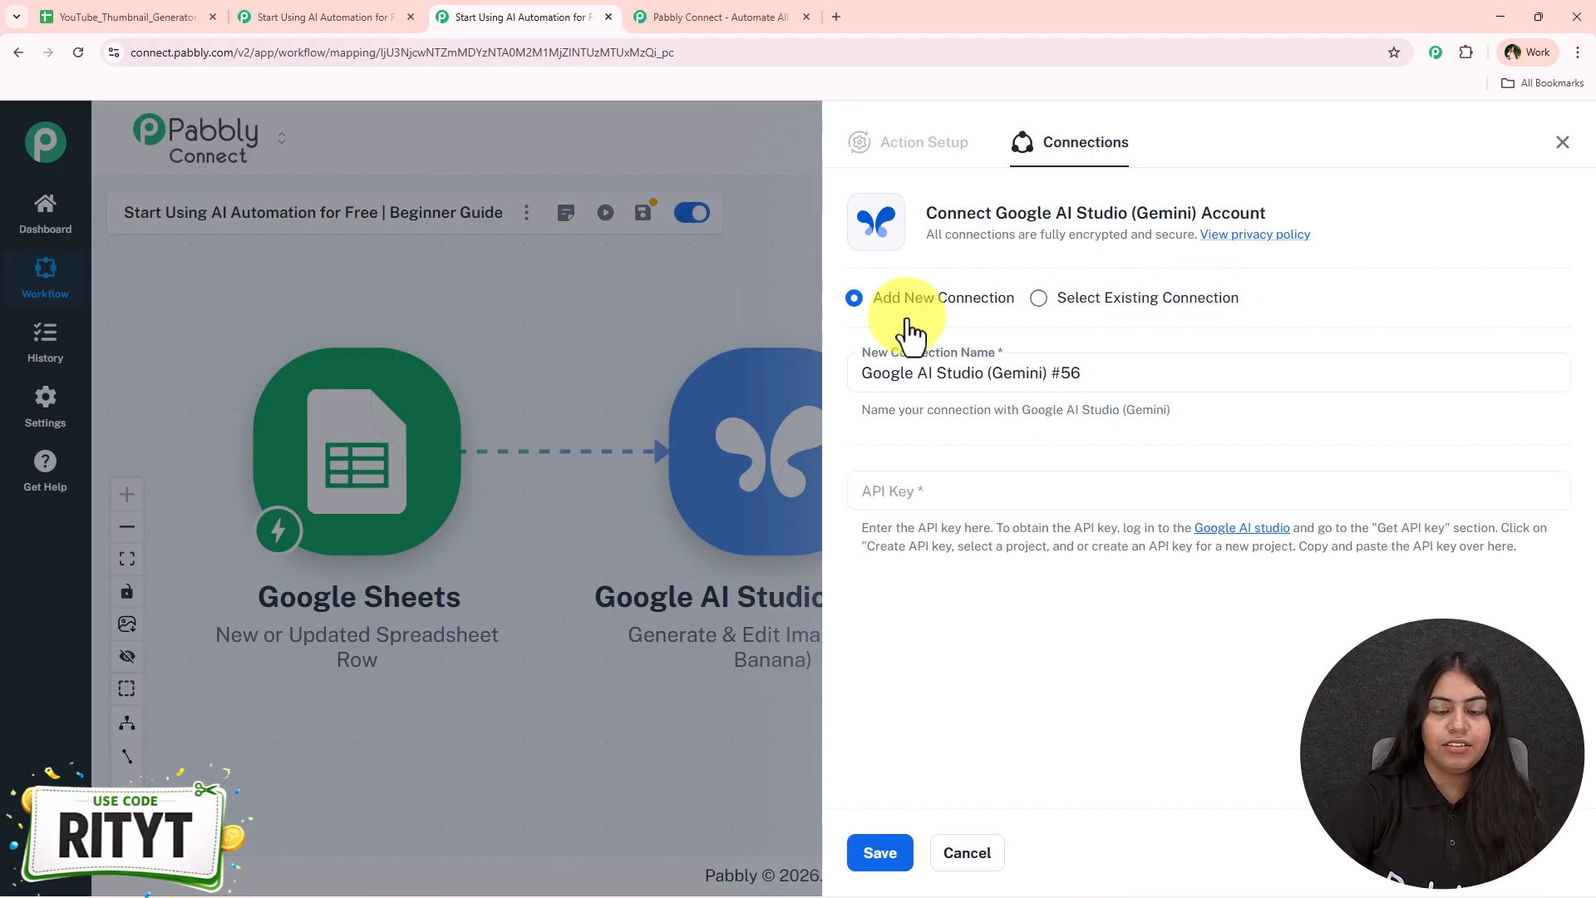
{"action": "left_click", "coordinate": [983, 495]}
{"action": "left_click", "coordinate": [1317, 664]}
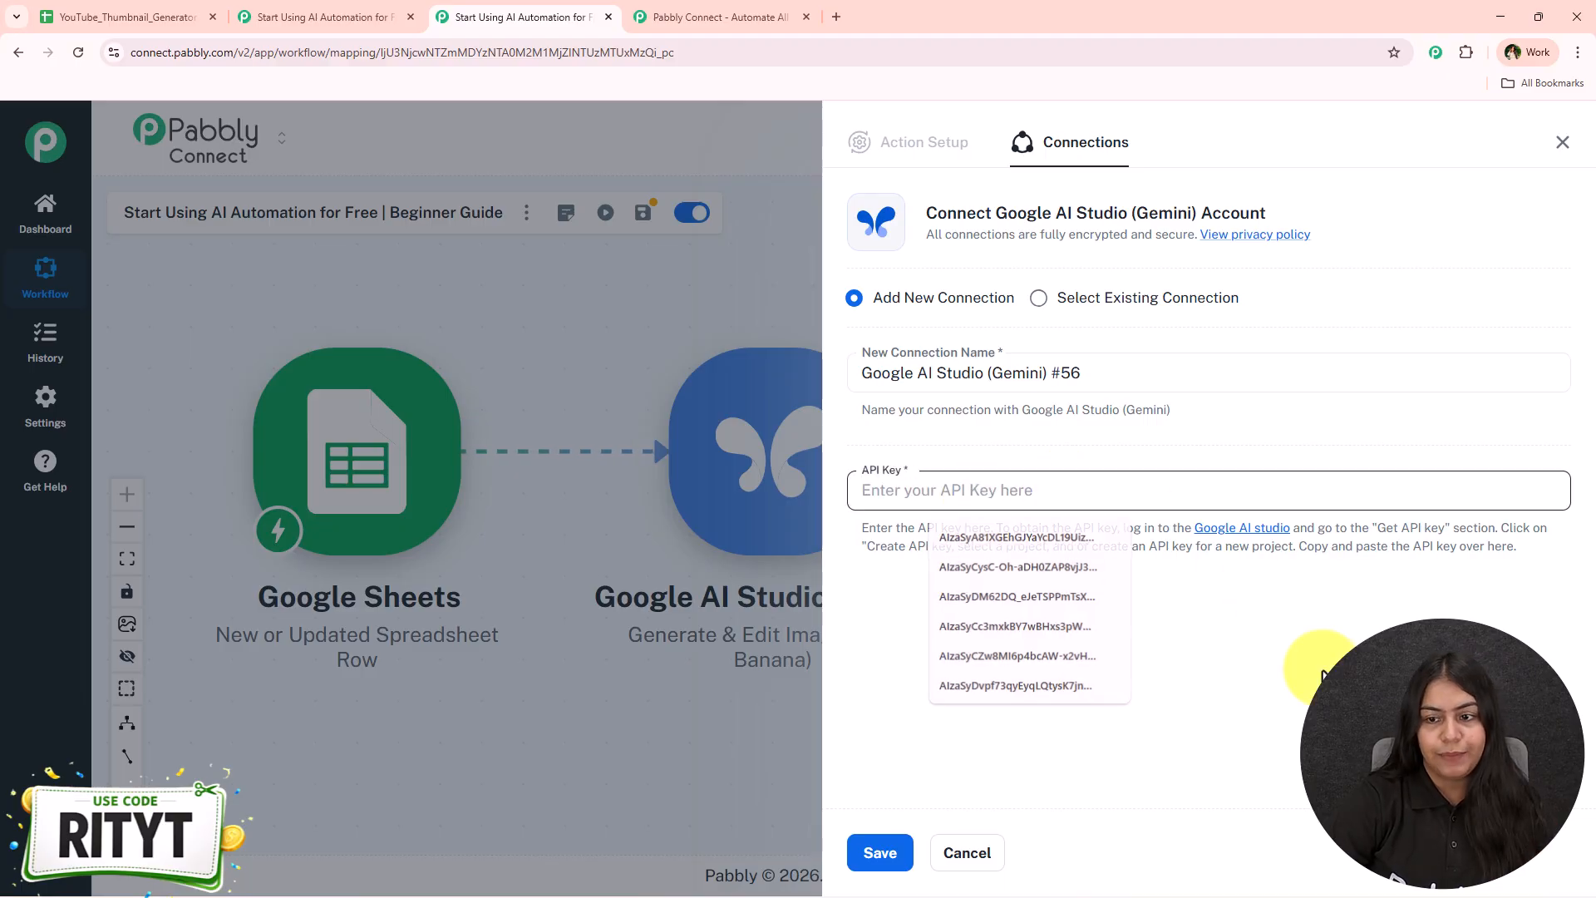
{"action": "left_click", "coordinate": [1231, 530]}
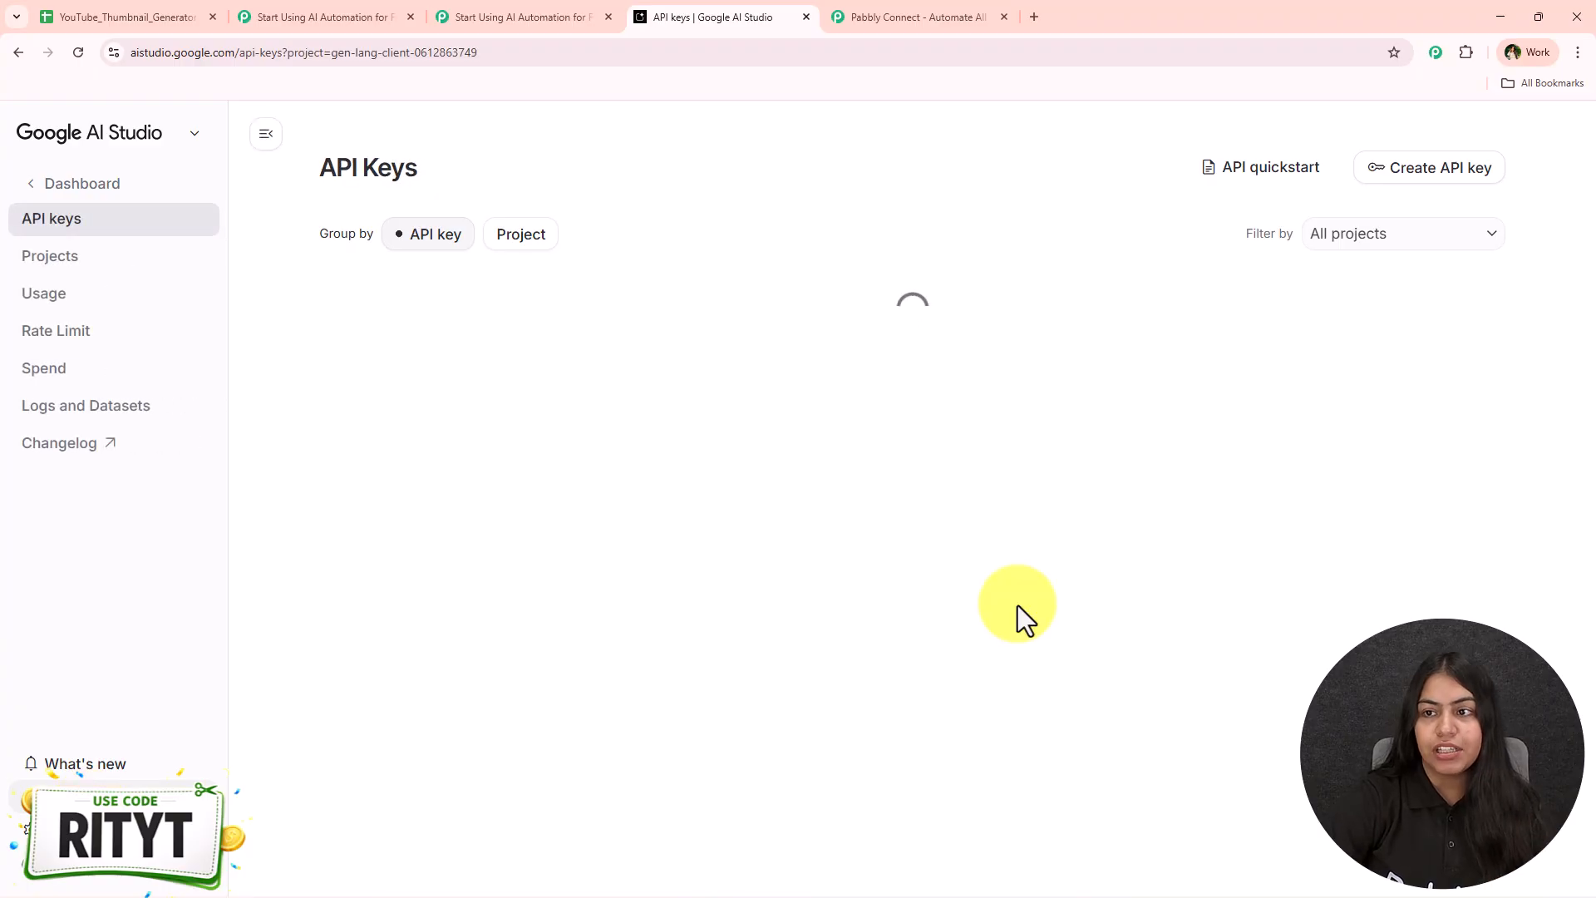
Step: Create a new API key named Gemini API Key in the Test project
{"action": "left_click", "coordinate": [1425, 162]}
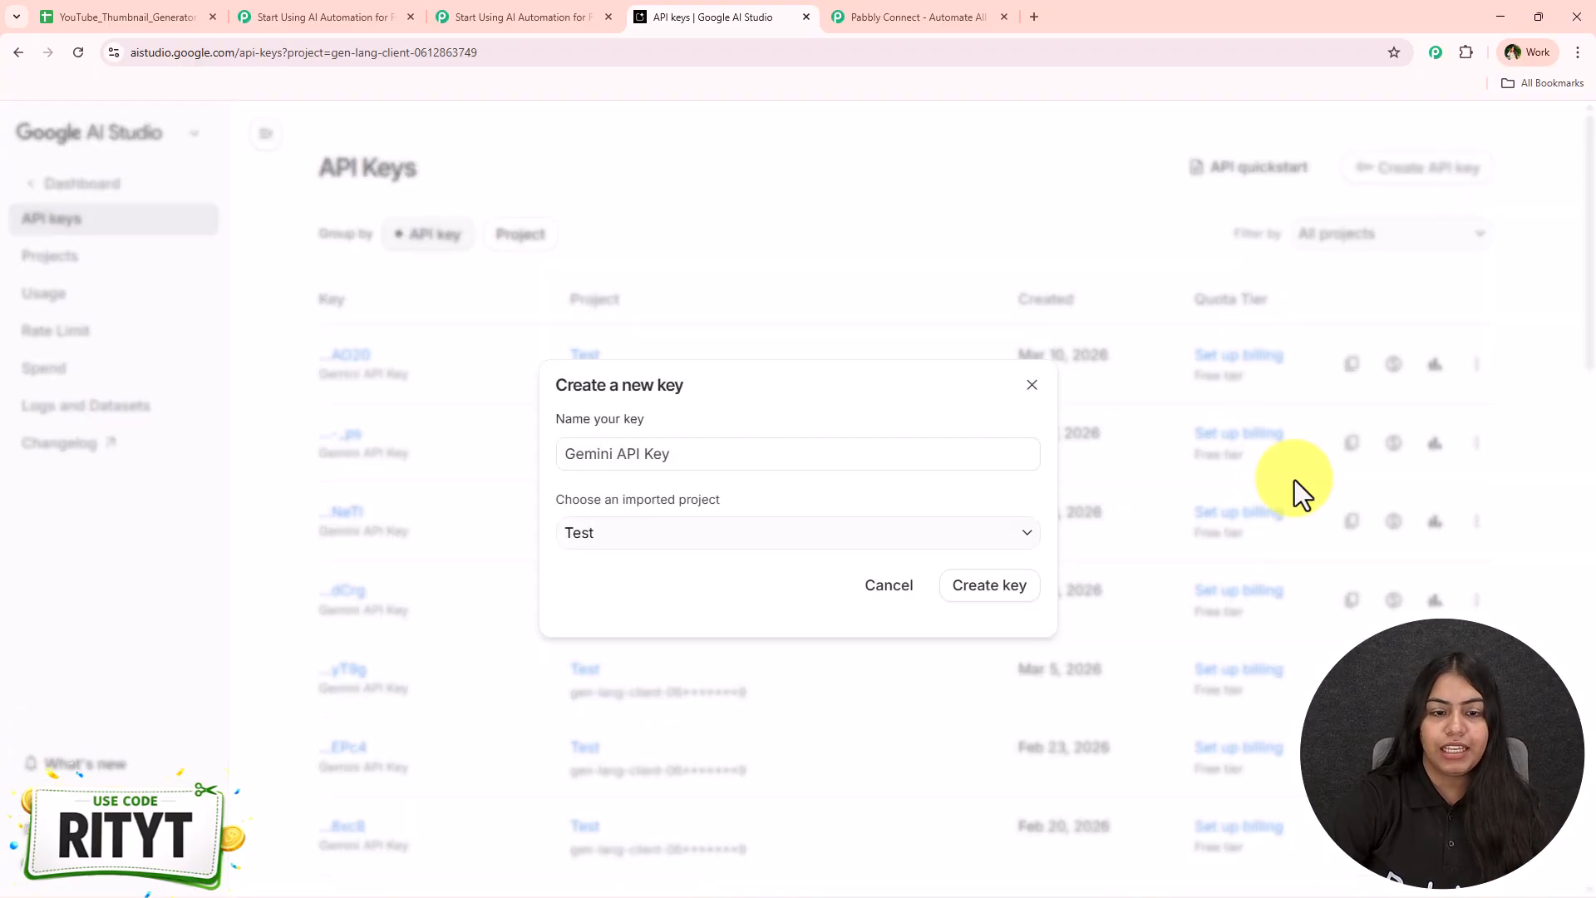
{"action": "left_click", "coordinate": [705, 541]}
{"action": "left_click", "coordinate": [1099, 563]}
{"action": "left_click", "coordinate": [1017, 590]}
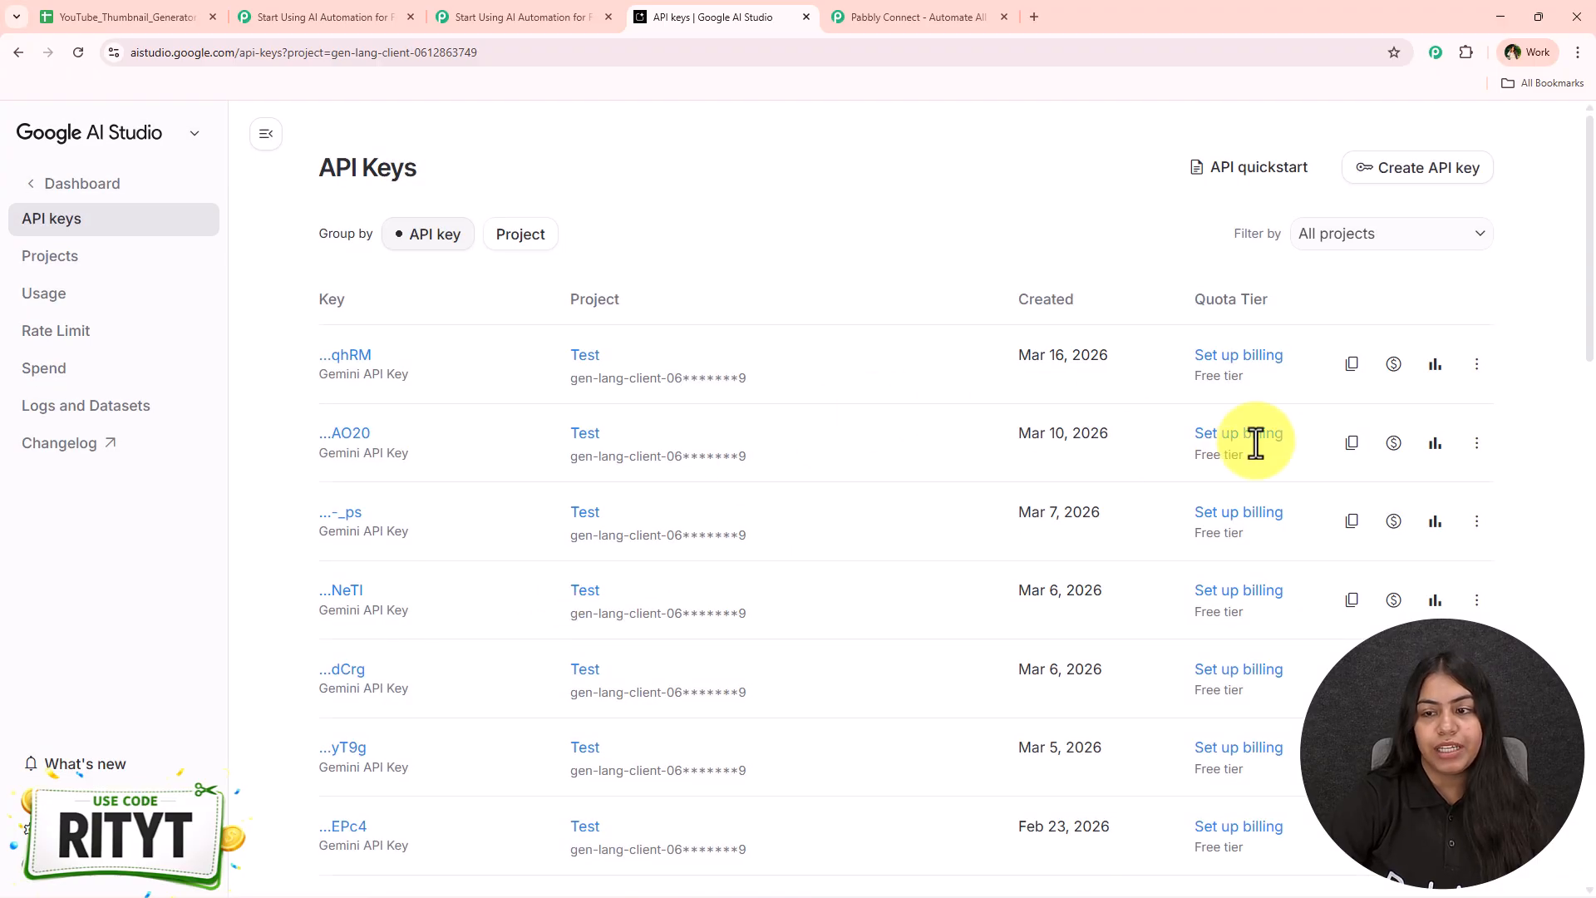
Step: Copy the newest API key from Google AI Studio, paste it into the new connection's API Key in Pabbly Connect, and save the connection
{"action": "left_click", "coordinate": [1351, 372]}
{"action": "left_click", "coordinate": [550, 16]}
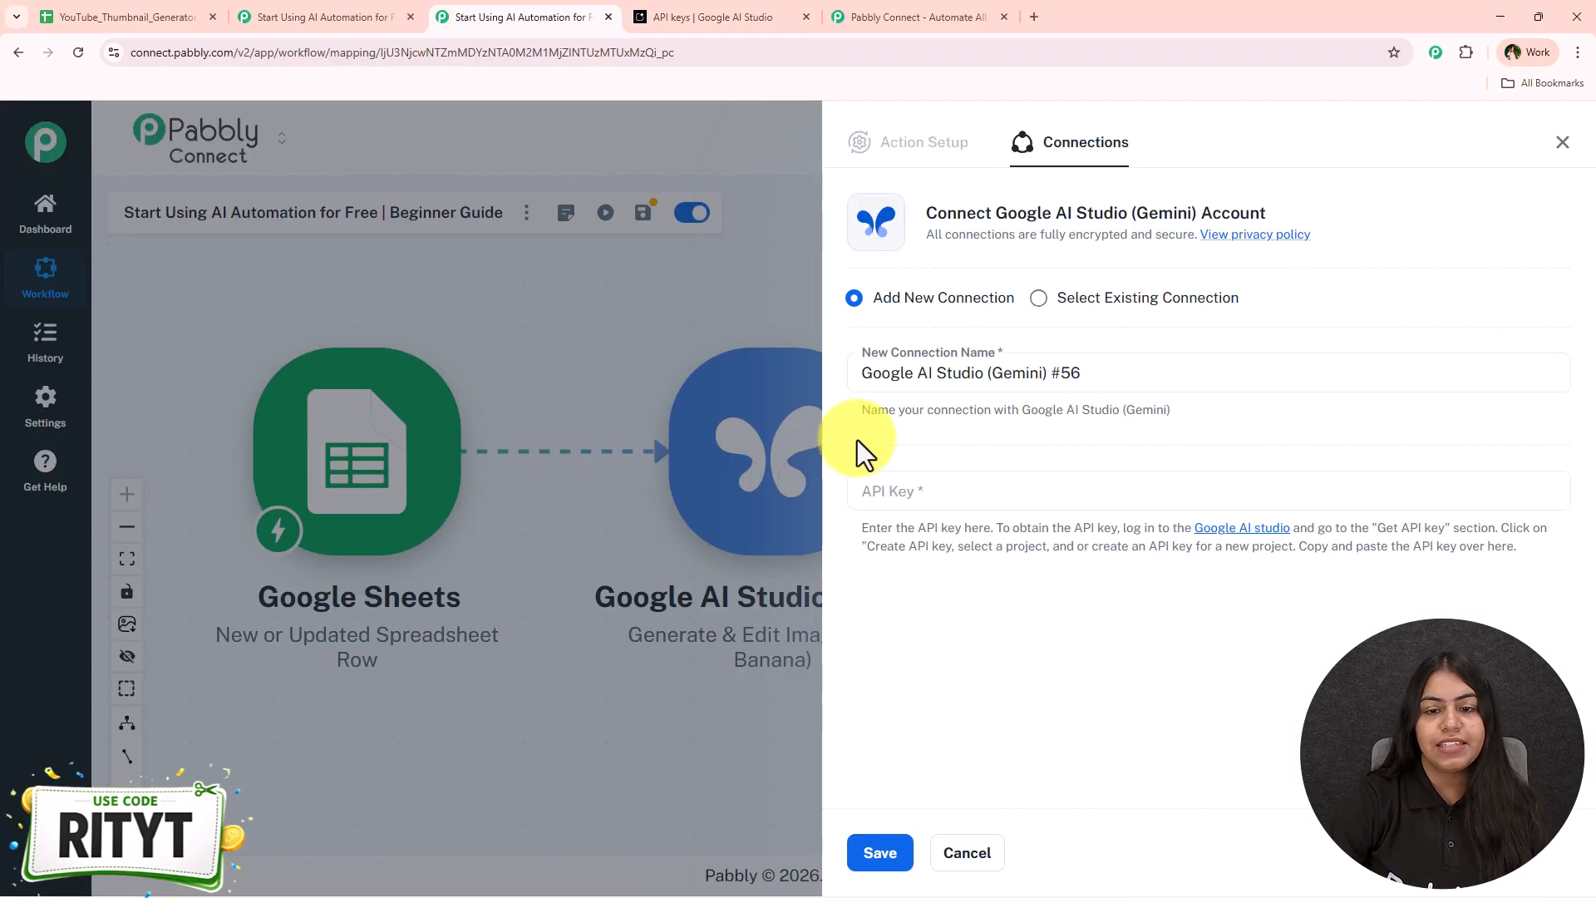
{"action": "left_click", "coordinate": [880, 489]}
{"action": "key", "text": "ctrl+v"}
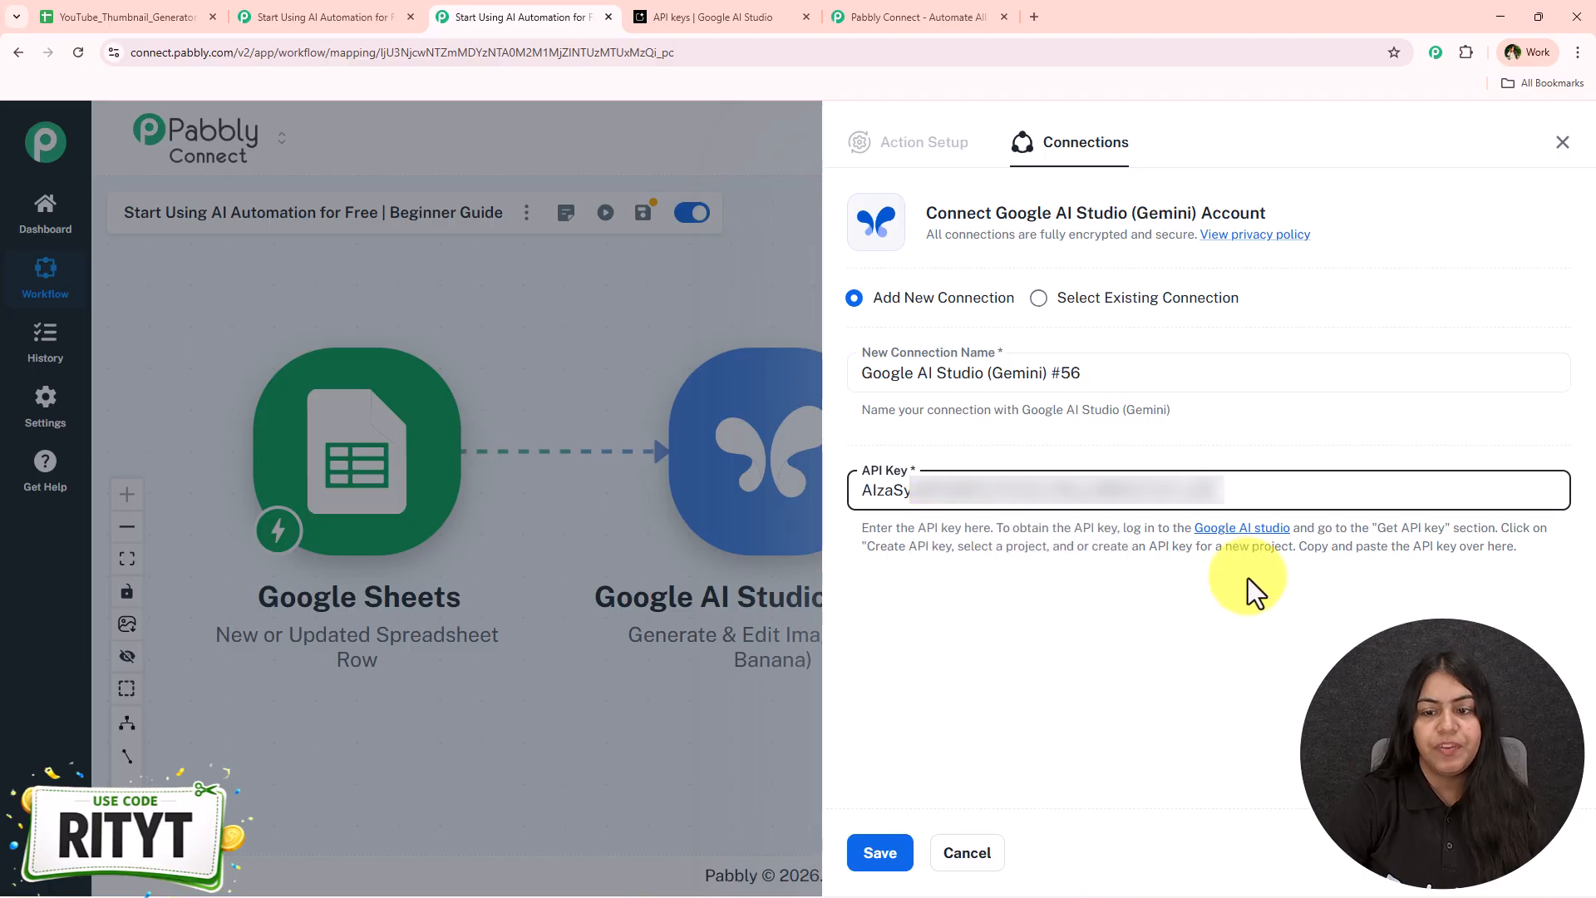
{"action": "left_click", "coordinate": [886, 852]}
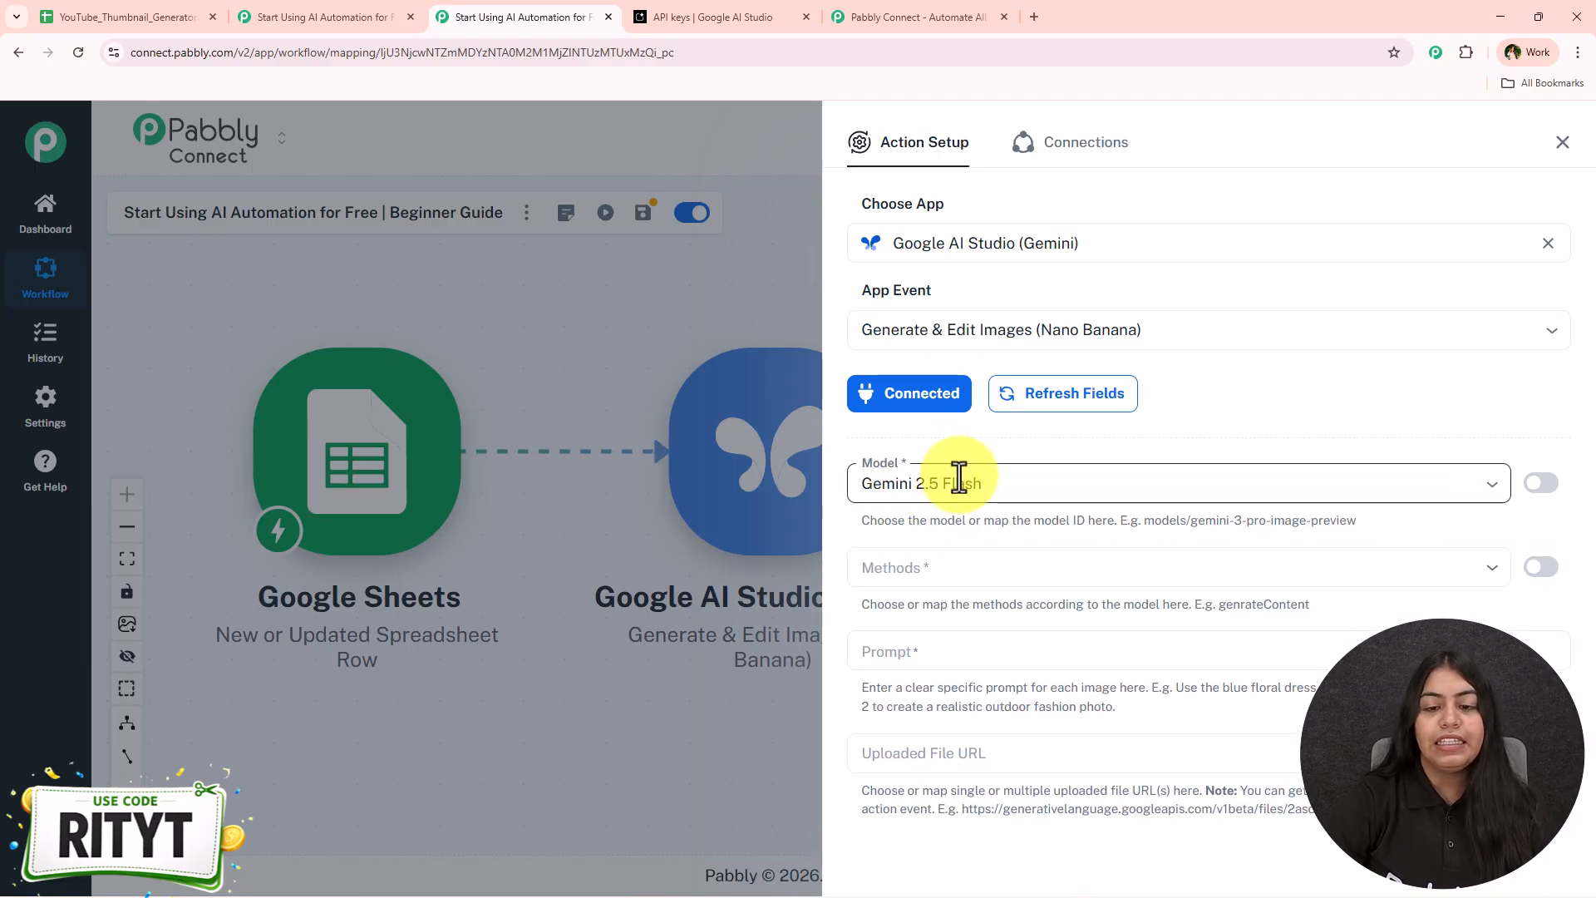
Step: Set the image generation model to Nano Banana 2 with the generateContent method
{"action": "left_click", "coordinate": [1045, 484]}
{"action": "triple_click", "coordinate": [962, 483]}
{"action": "type", "text": "na"}
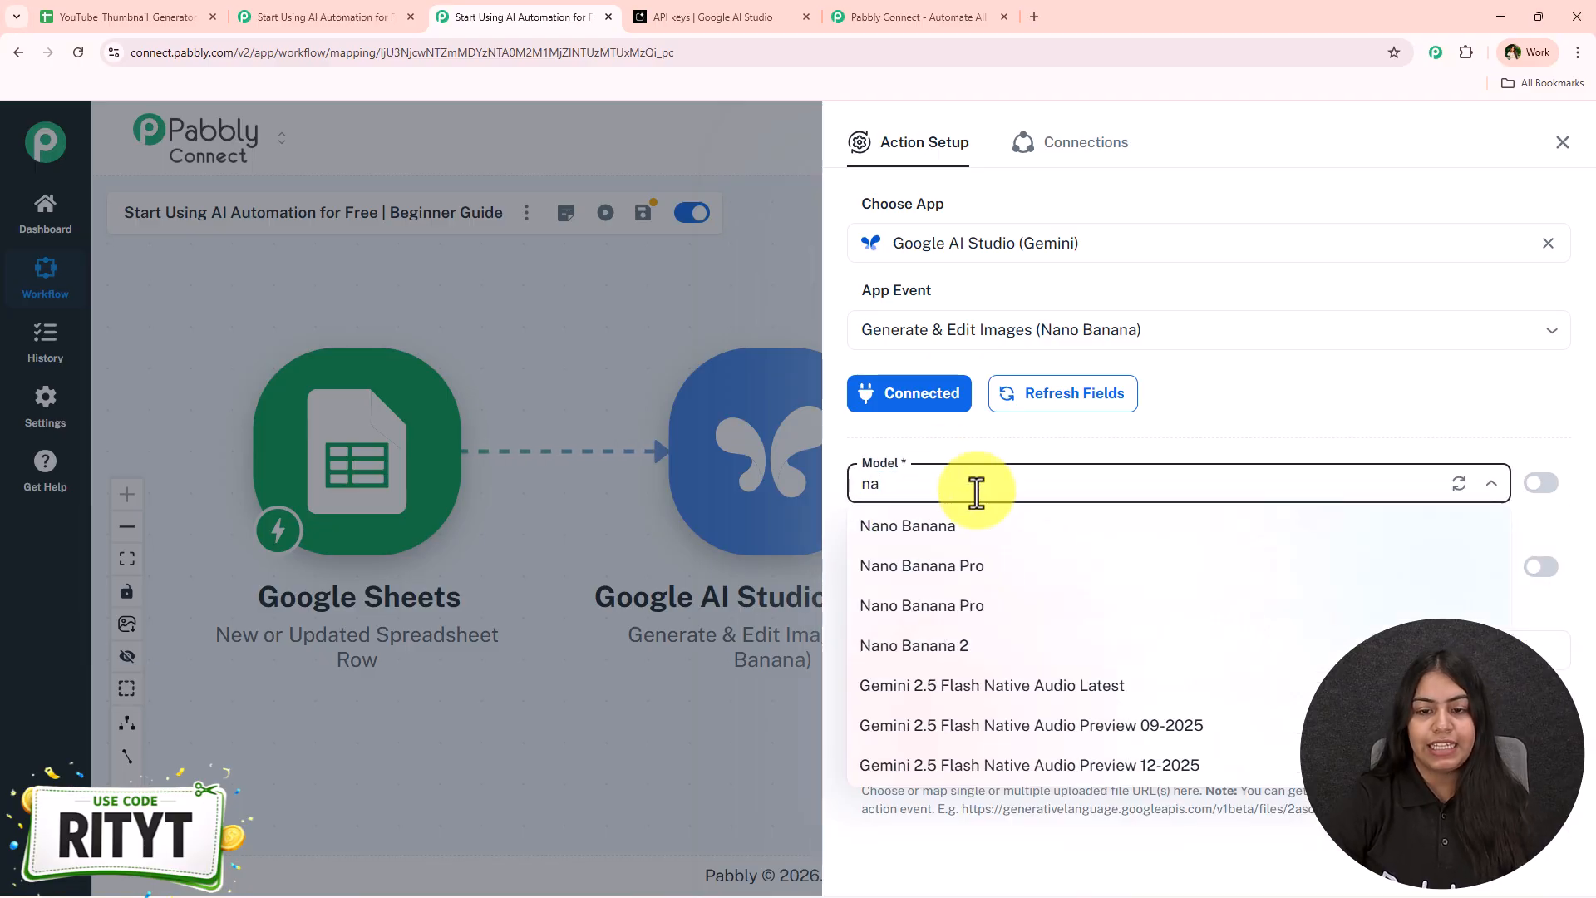
{"action": "left_click", "coordinate": [1014, 659]}
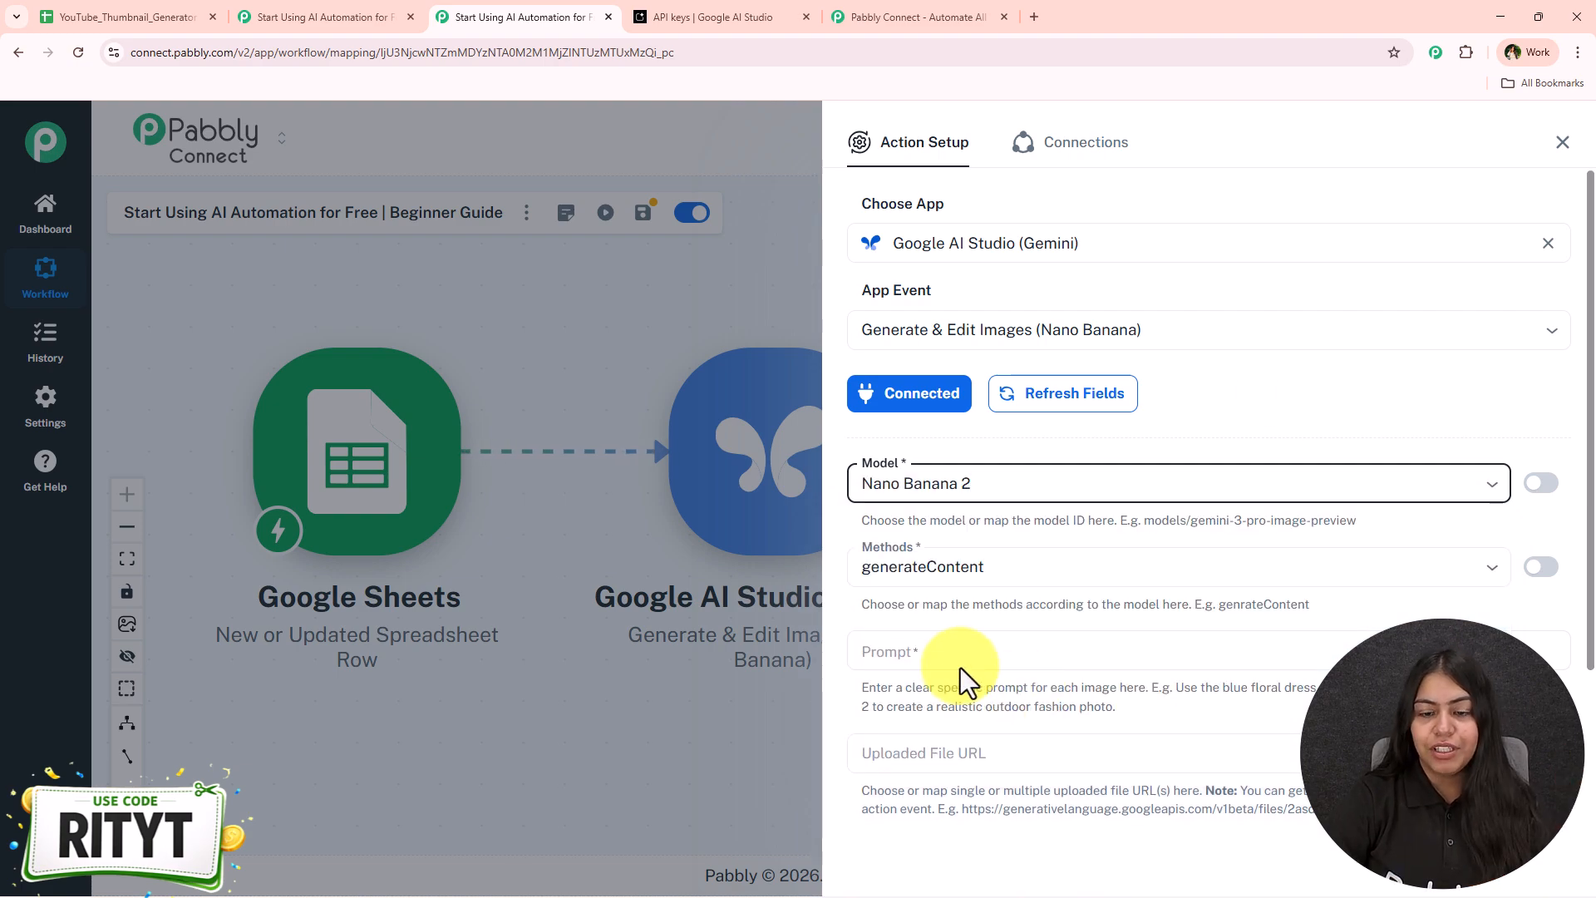
{"action": "left_click", "coordinate": [951, 566]}
{"action": "left_click", "coordinate": [955, 639]}
{"action": "scroll", "coordinate": [954, 641], "scroll_direction": "down", "scroll_amount": 2}
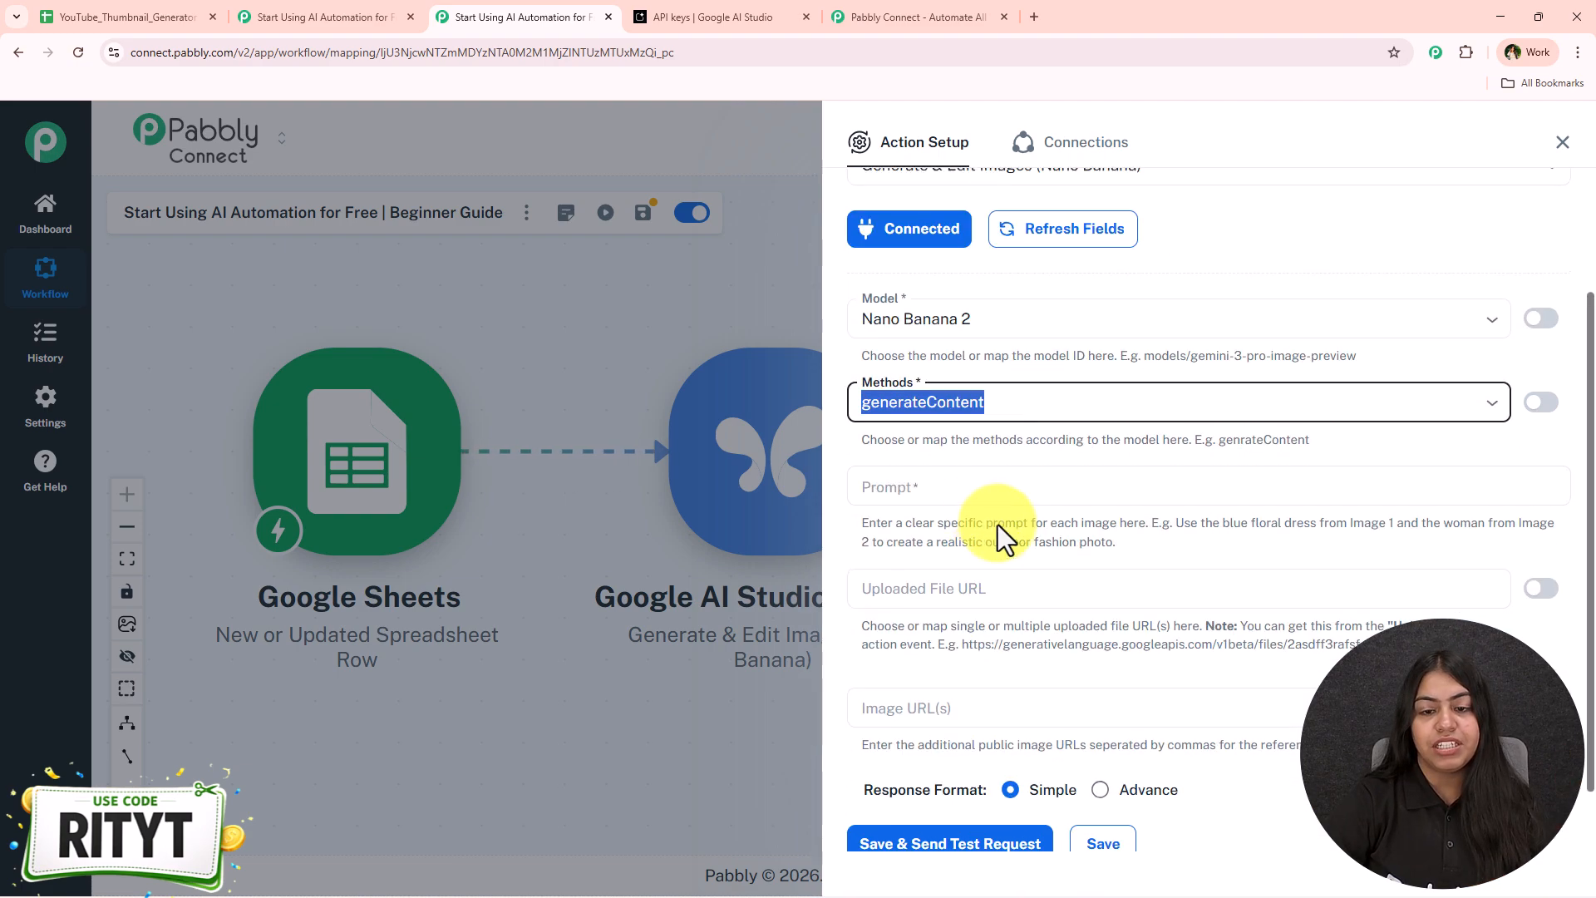
Step: Copy the whole thumbnail prompt from the finished workflow's Google AI Studio action and paste it into this action's Prompt
{"action": "left_click", "coordinate": [970, 492]}
{"action": "left_click", "coordinate": [274, 15]}
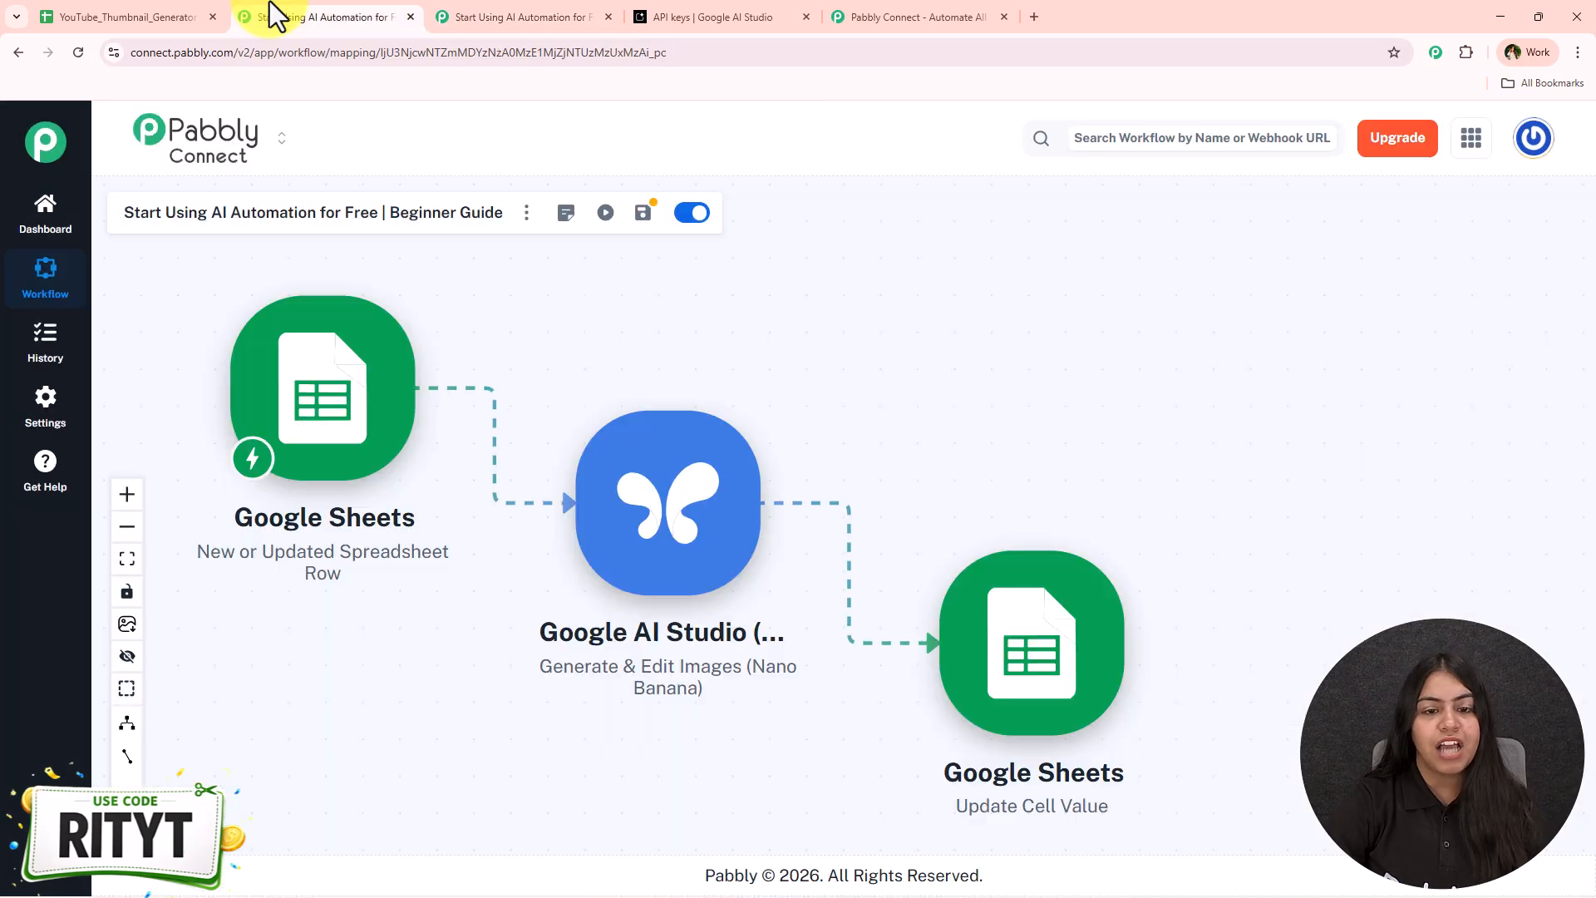
{"action": "left_click", "coordinate": [713, 463]}
{"action": "scroll", "coordinate": [955, 565], "scroll_direction": "down", "scroll_amount": 2}
{"action": "left_click", "coordinate": [954, 566]}
{"action": "key", "text": "ctrl+a"}
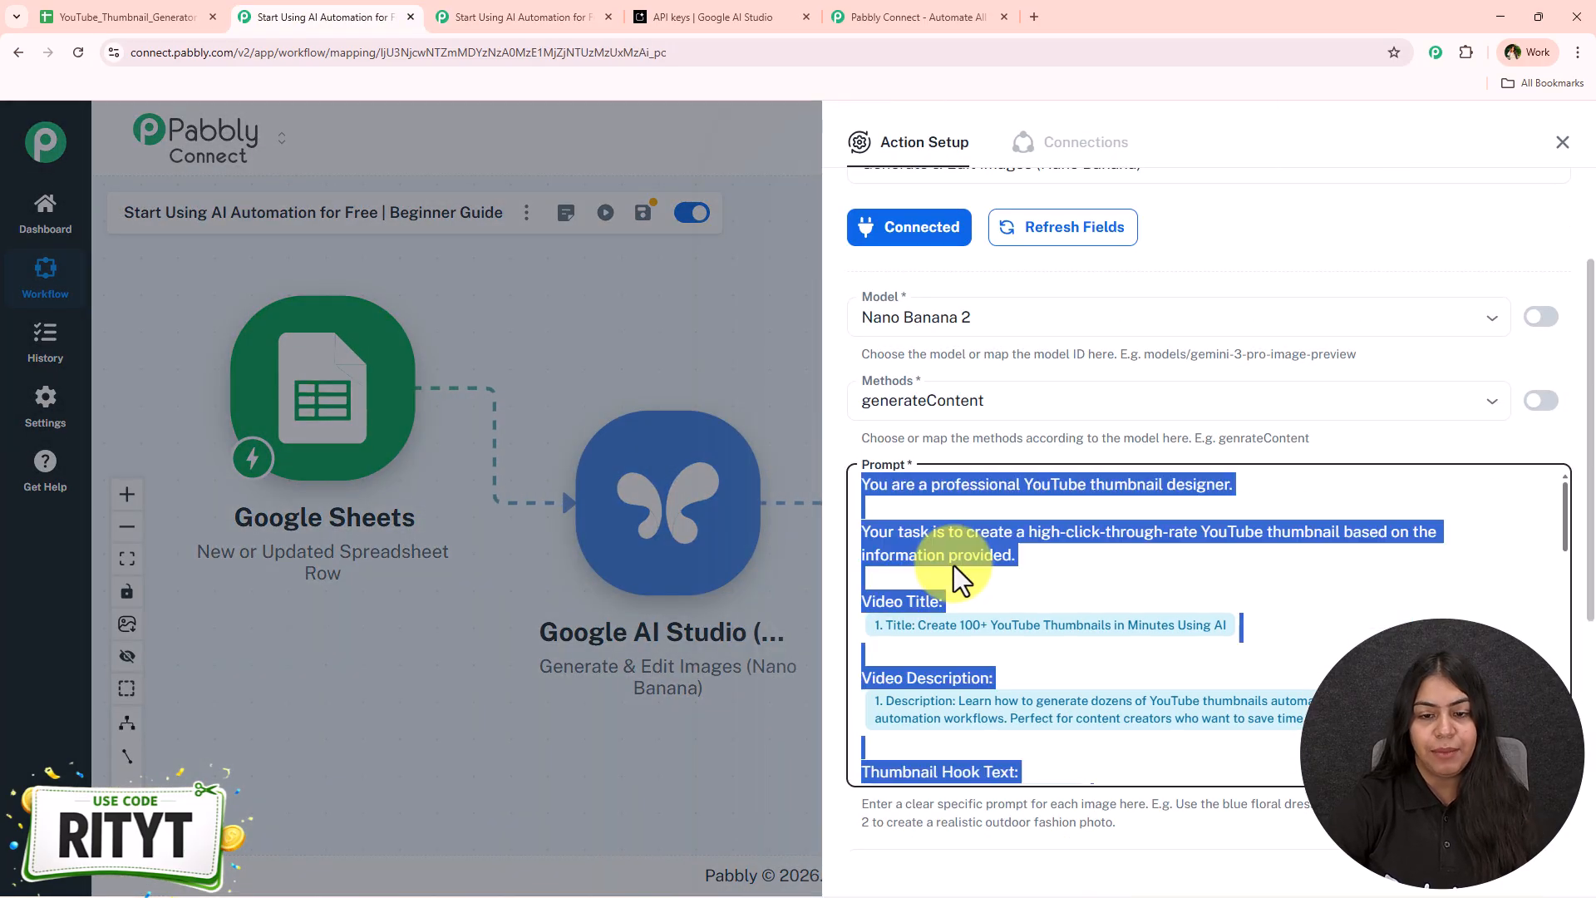
{"action": "key", "text": "ctrl+c"}
{"action": "key", "text": "ctrl+Tab"}
{"action": "left_click", "coordinate": [963, 492]}
{"action": "key", "text": "ctrl+v"}
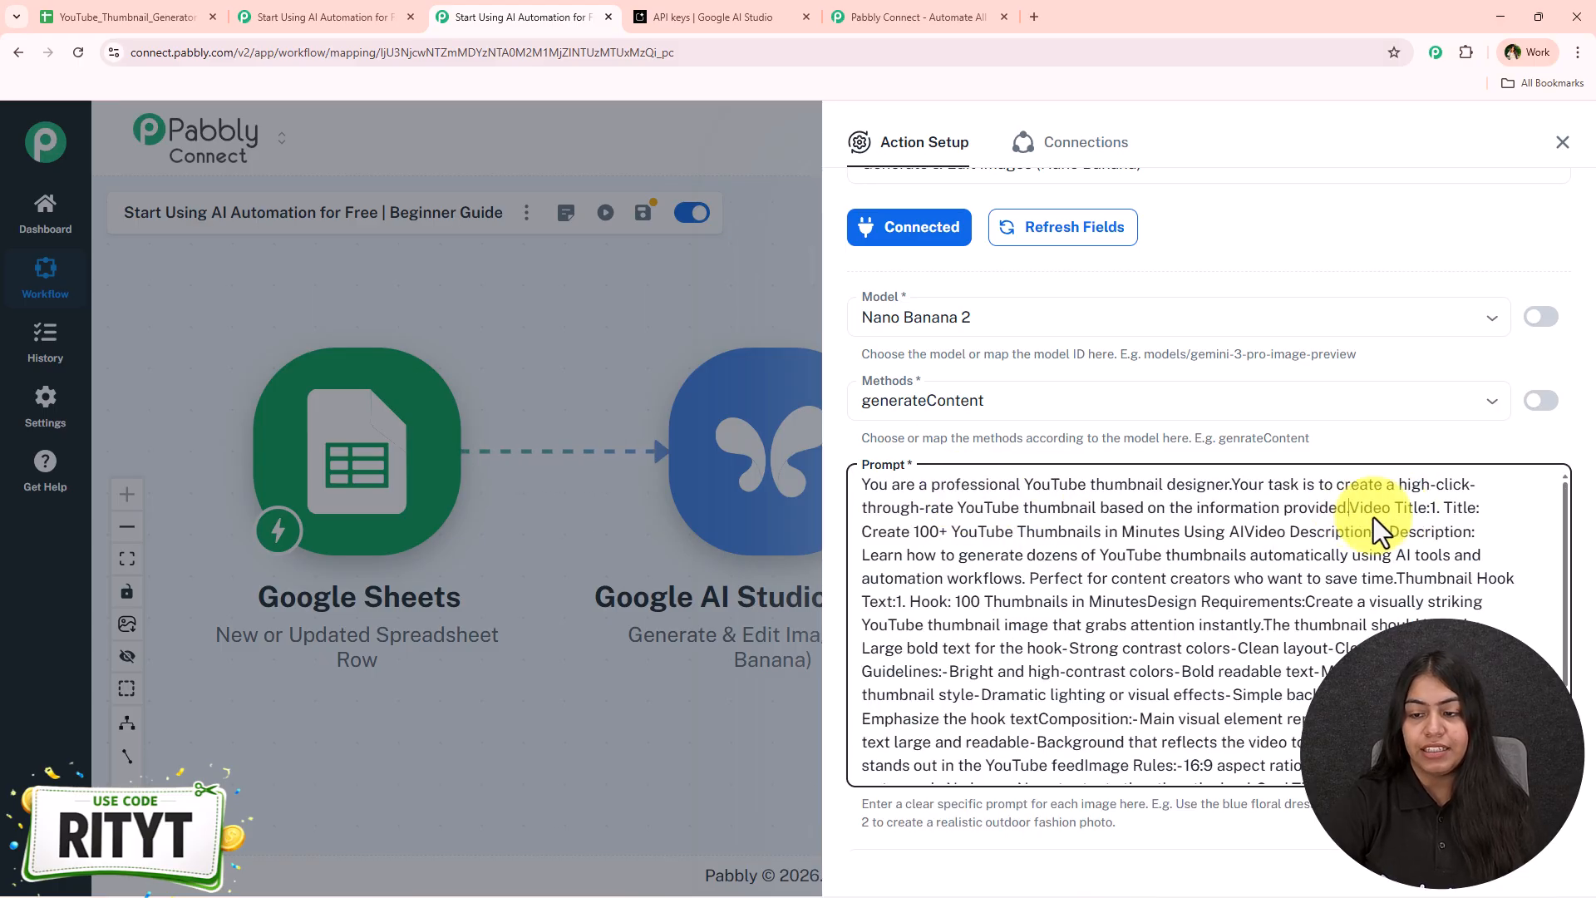
Step: Start a new paragraph at Video Title in the prompt and delete the pasted title and description texts, keeping their labels on separate lines
{"action": "left_click", "coordinate": [1351, 516]}
{"action": "key", "text": "Return"}
{"action": "key", "text": "Return"}
{"action": "left_click_drag", "start_coordinate": [941, 557], "coordinate": [1089, 610]}
{"action": "key", "text": "Return"}
{"action": "left_click_drag", "start_coordinate": [1056, 629], "coordinate": [950, 625]}
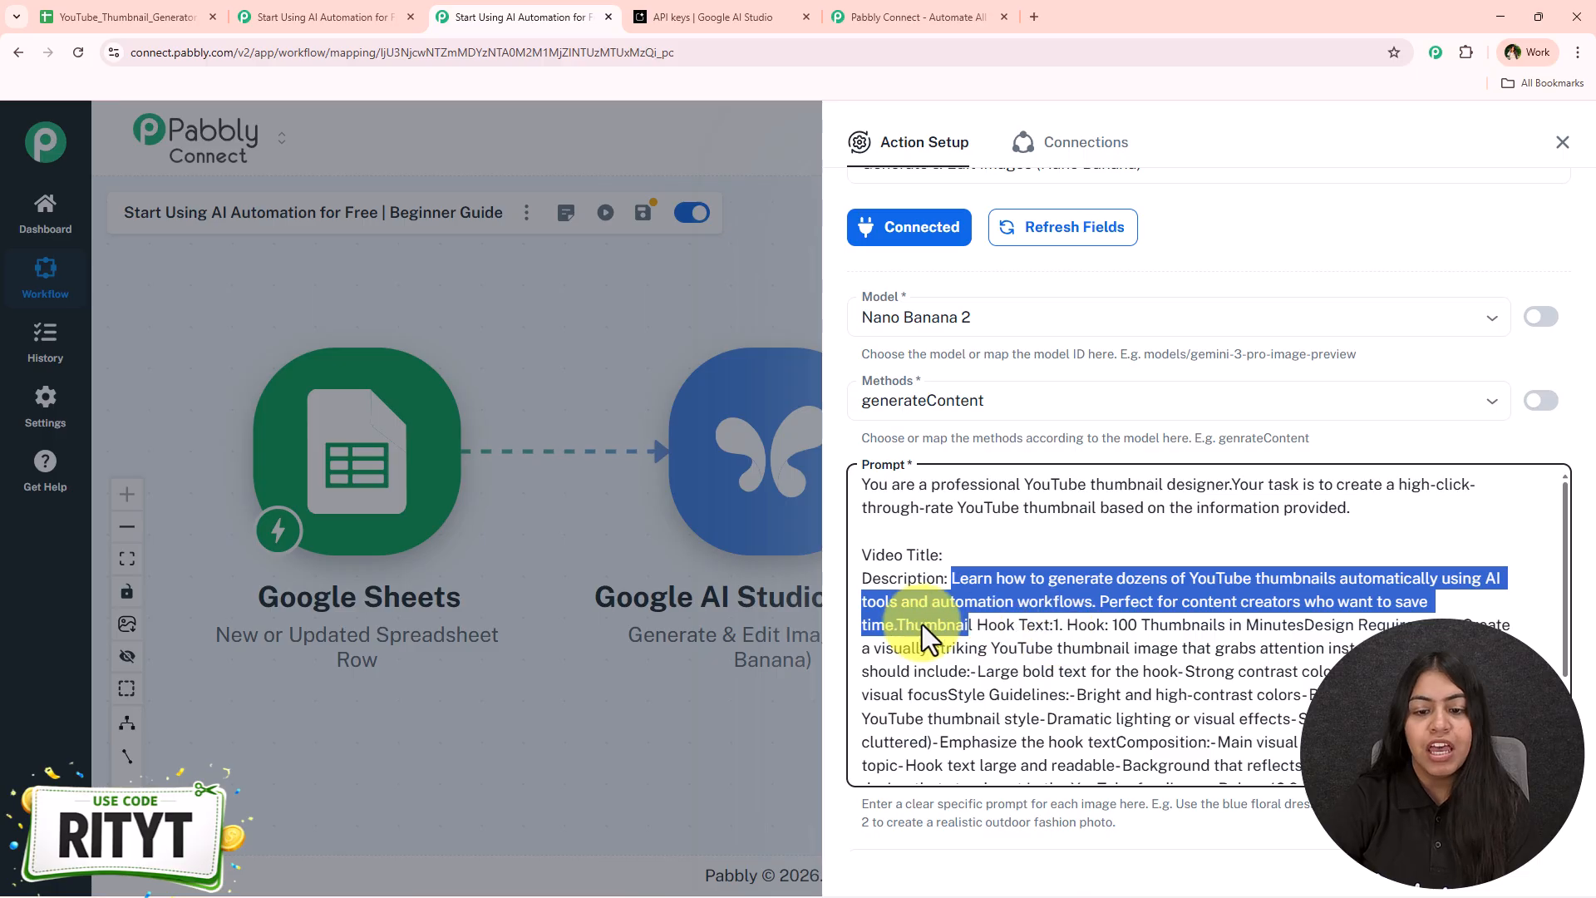
{"action": "key", "text": "Return"}
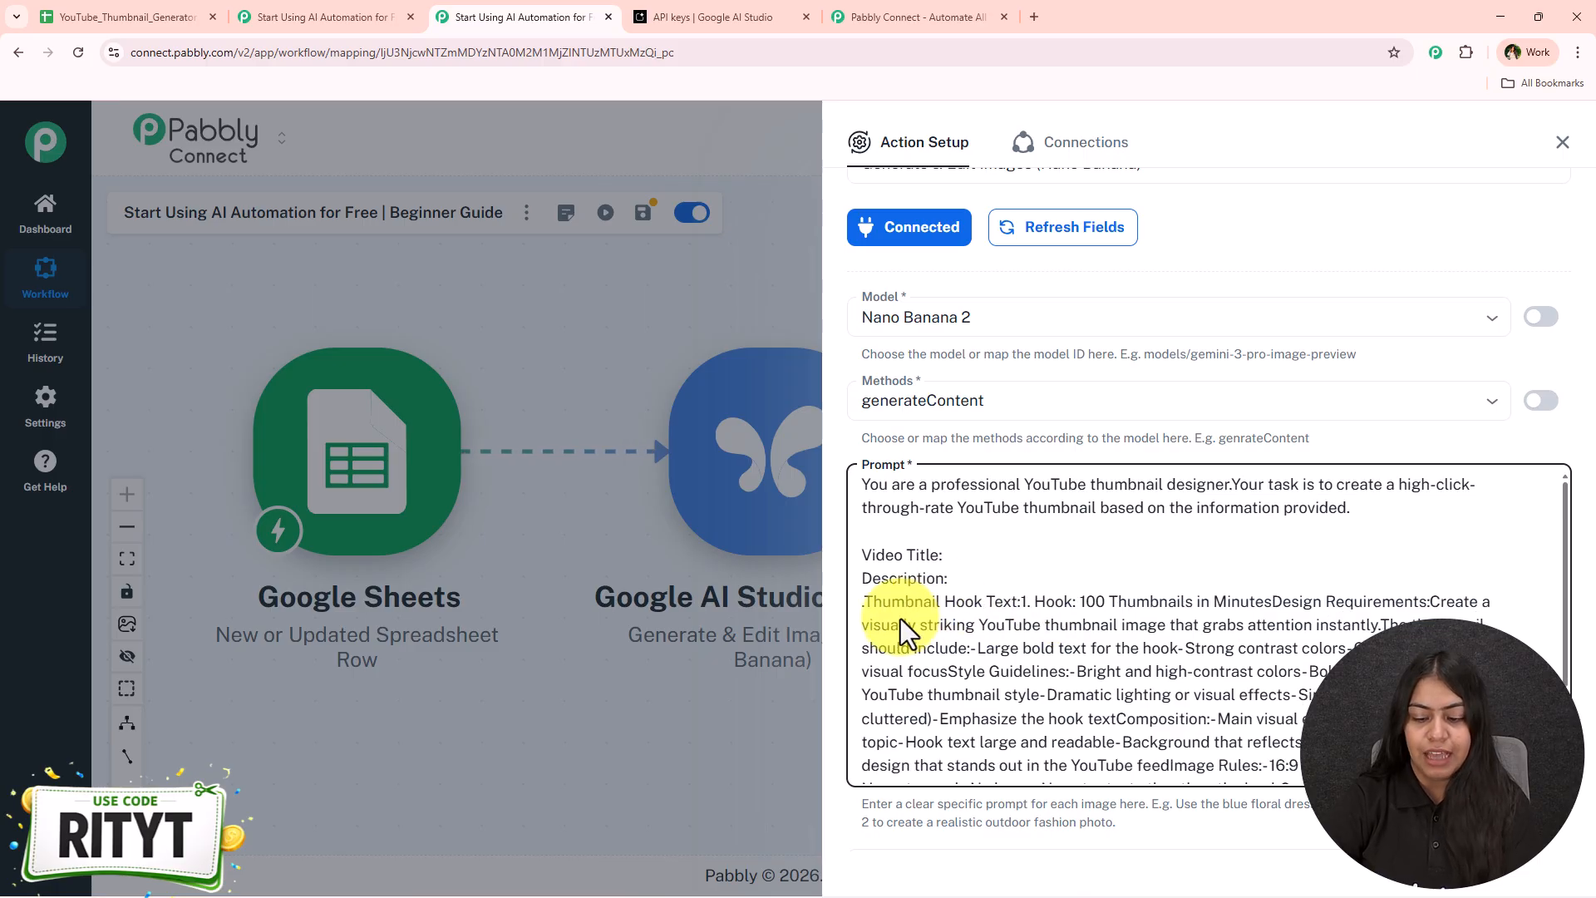
Step: Delete the pasted hook text and the Design Requirements label, leaving a blank line between Thumbnail Hook and the instructions
{"action": "left_click_drag", "start_coordinate": [985, 601], "coordinate": [1430, 597]}
{"action": "key", "text": "Return"}
{"action": "key", "text": "Return"}
{"action": "left_click_drag", "start_coordinate": [1016, 562], "coordinate": [1059, 604]}
{"action": "left_click", "coordinate": [1060, 604]}
Step: Map the trigger's Title, Description and Hook values after their matching labels in the prompt
{"action": "left_click", "coordinate": [1020, 560]}
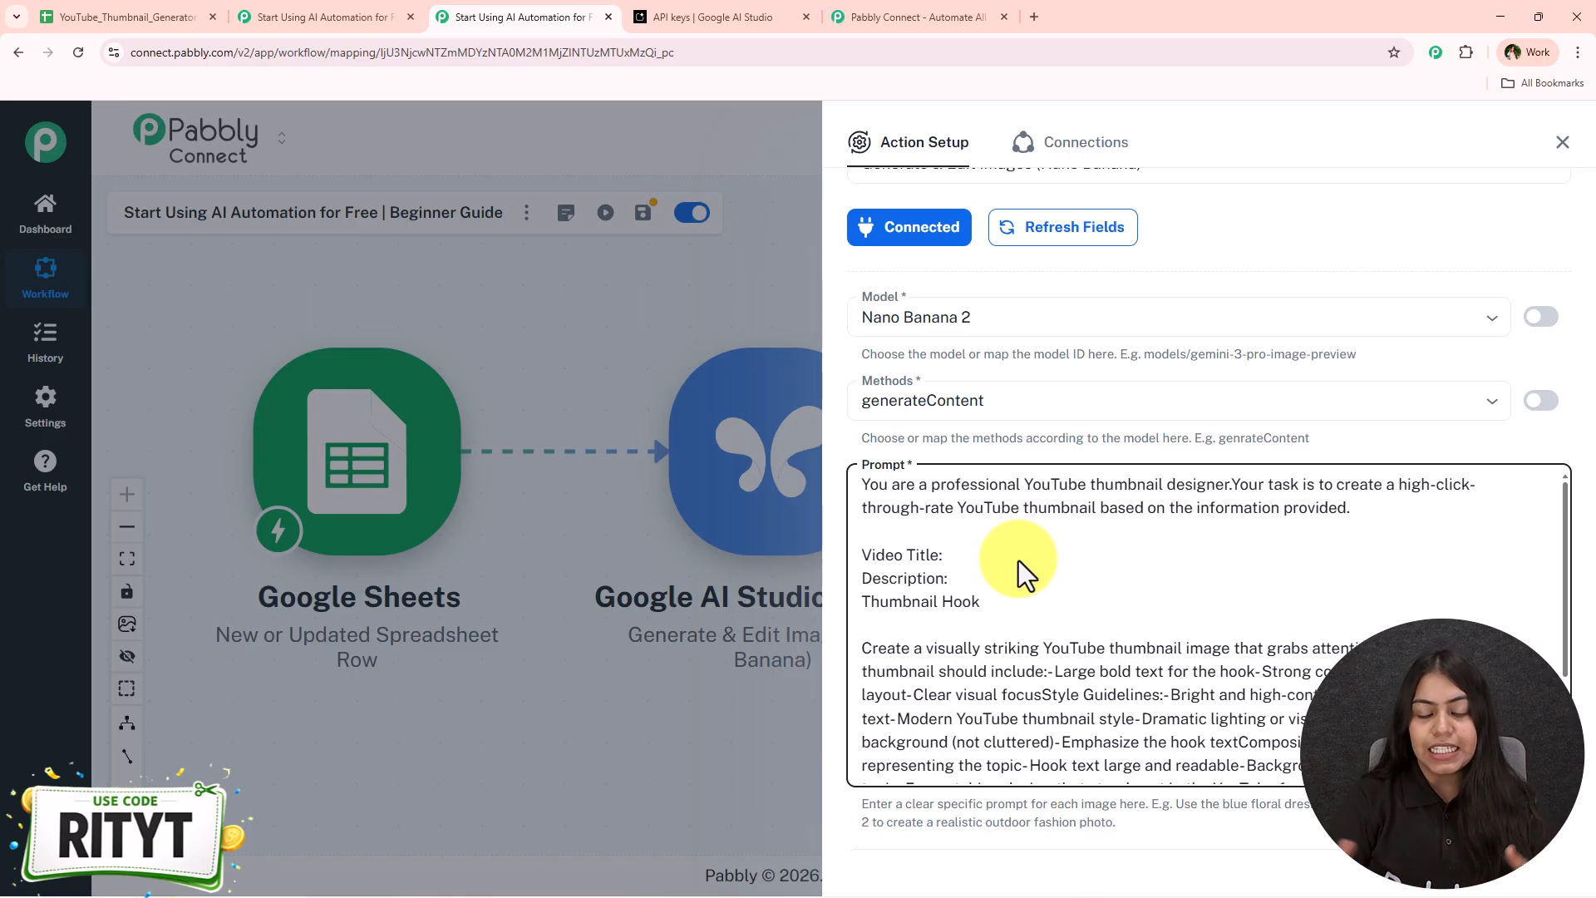
{"action": "type", "text": "/tit"}
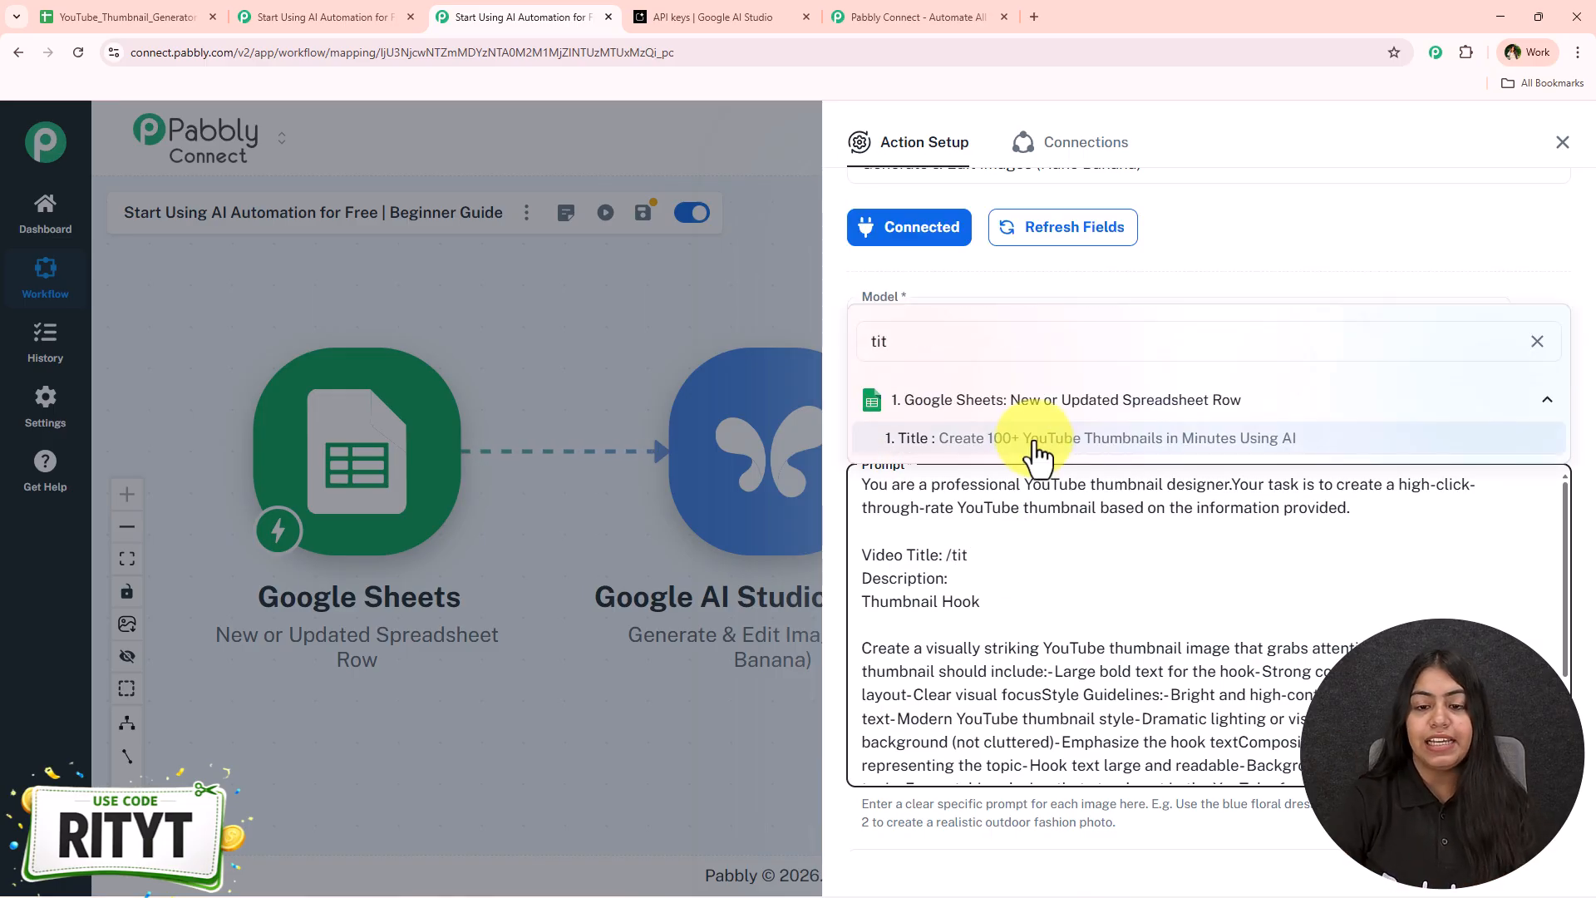
{"action": "key", "text": "Return"}
{"action": "left_click", "coordinate": [1001, 585]}
{"action": "type", "text": "/des"}
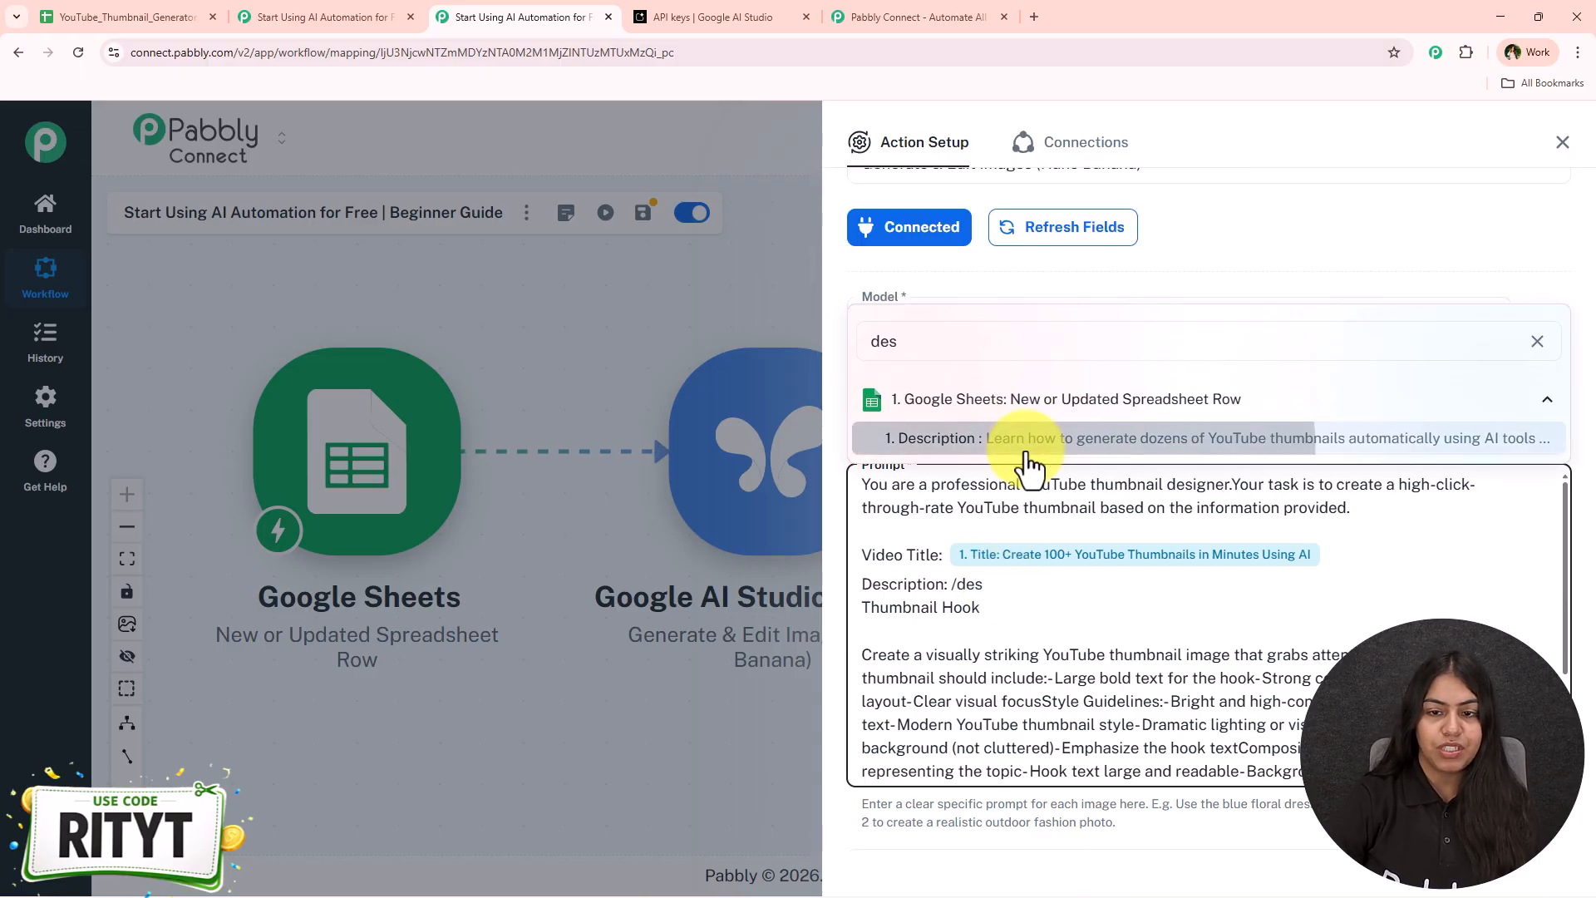
{"action": "left_click", "coordinate": [1025, 441]}
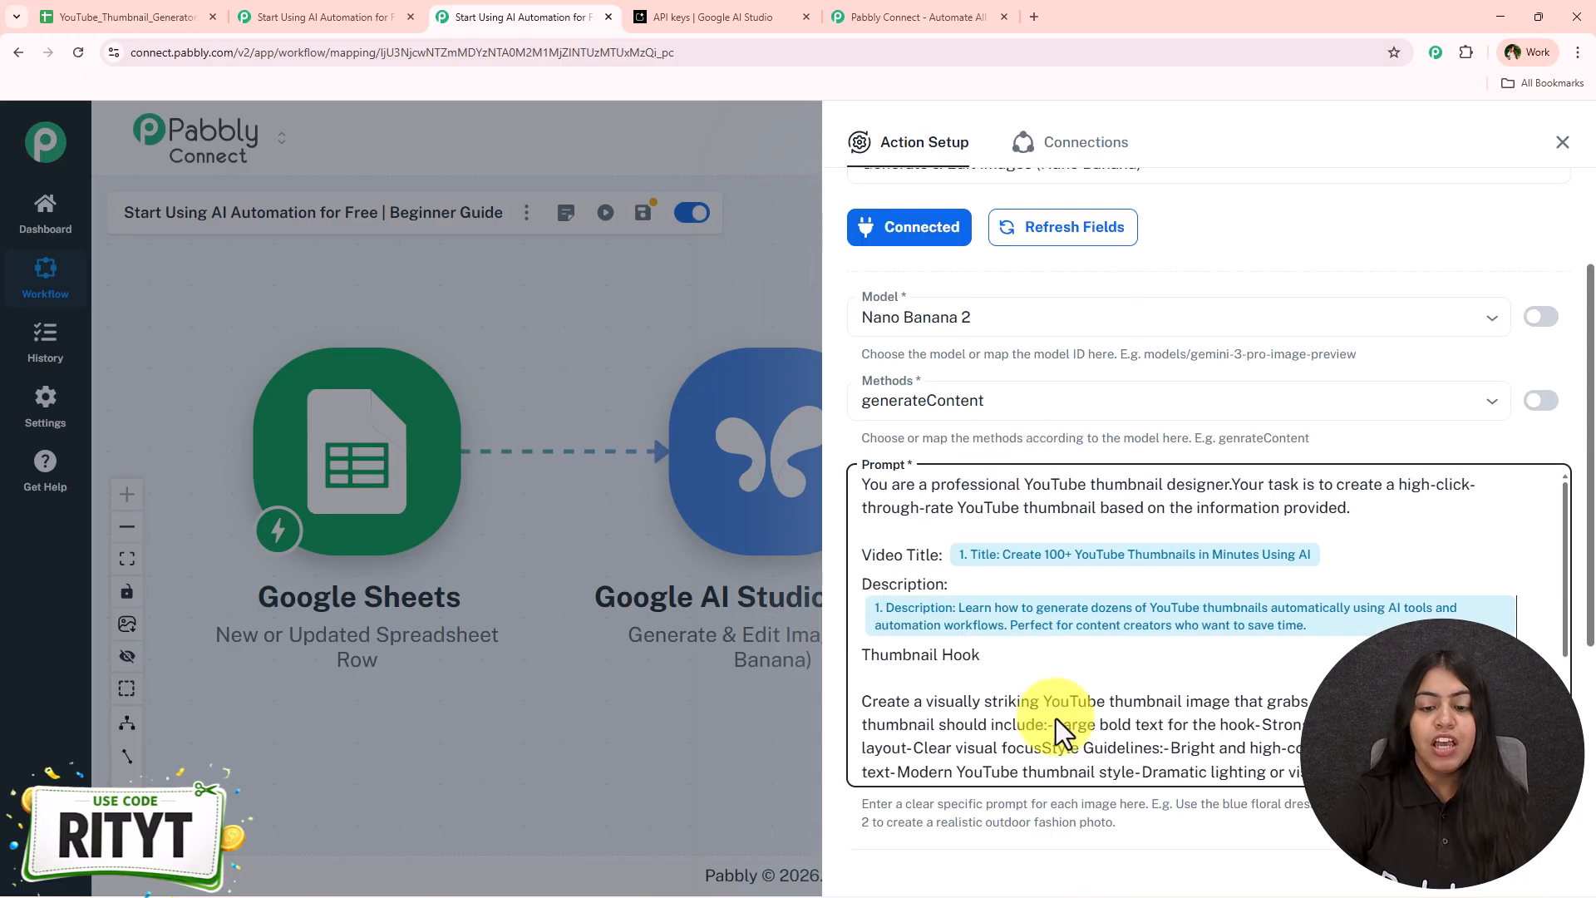
{"action": "left_click", "coordinate": [1038, 655]}
{"action": "type", "text": ": /hoo"}
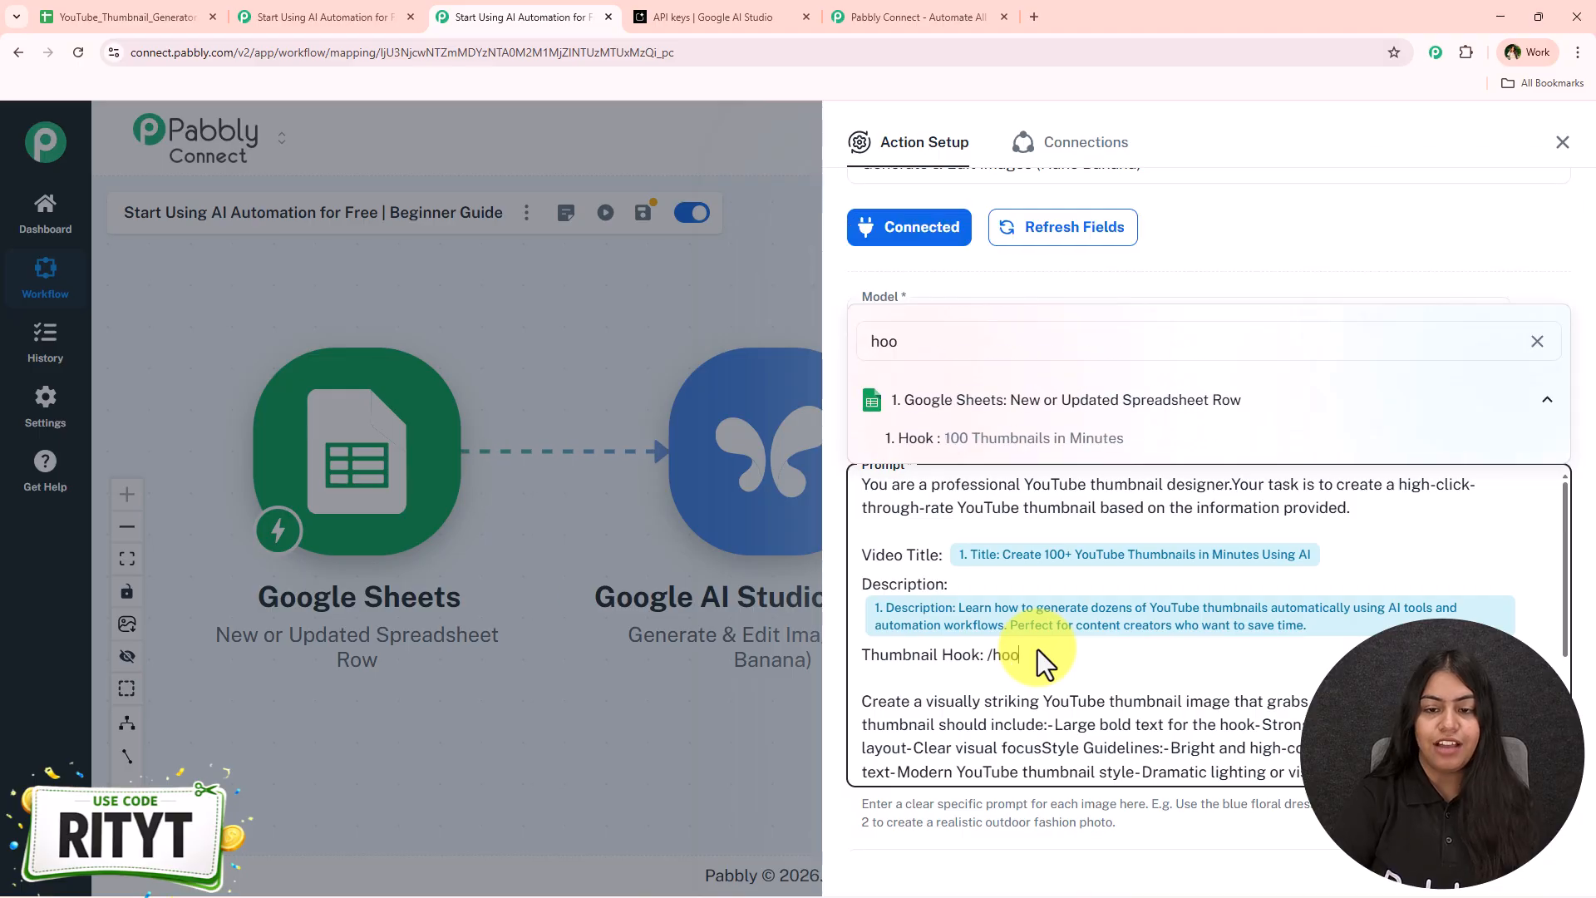
{"action": "left_click", "coordinate": [1069, 437]}
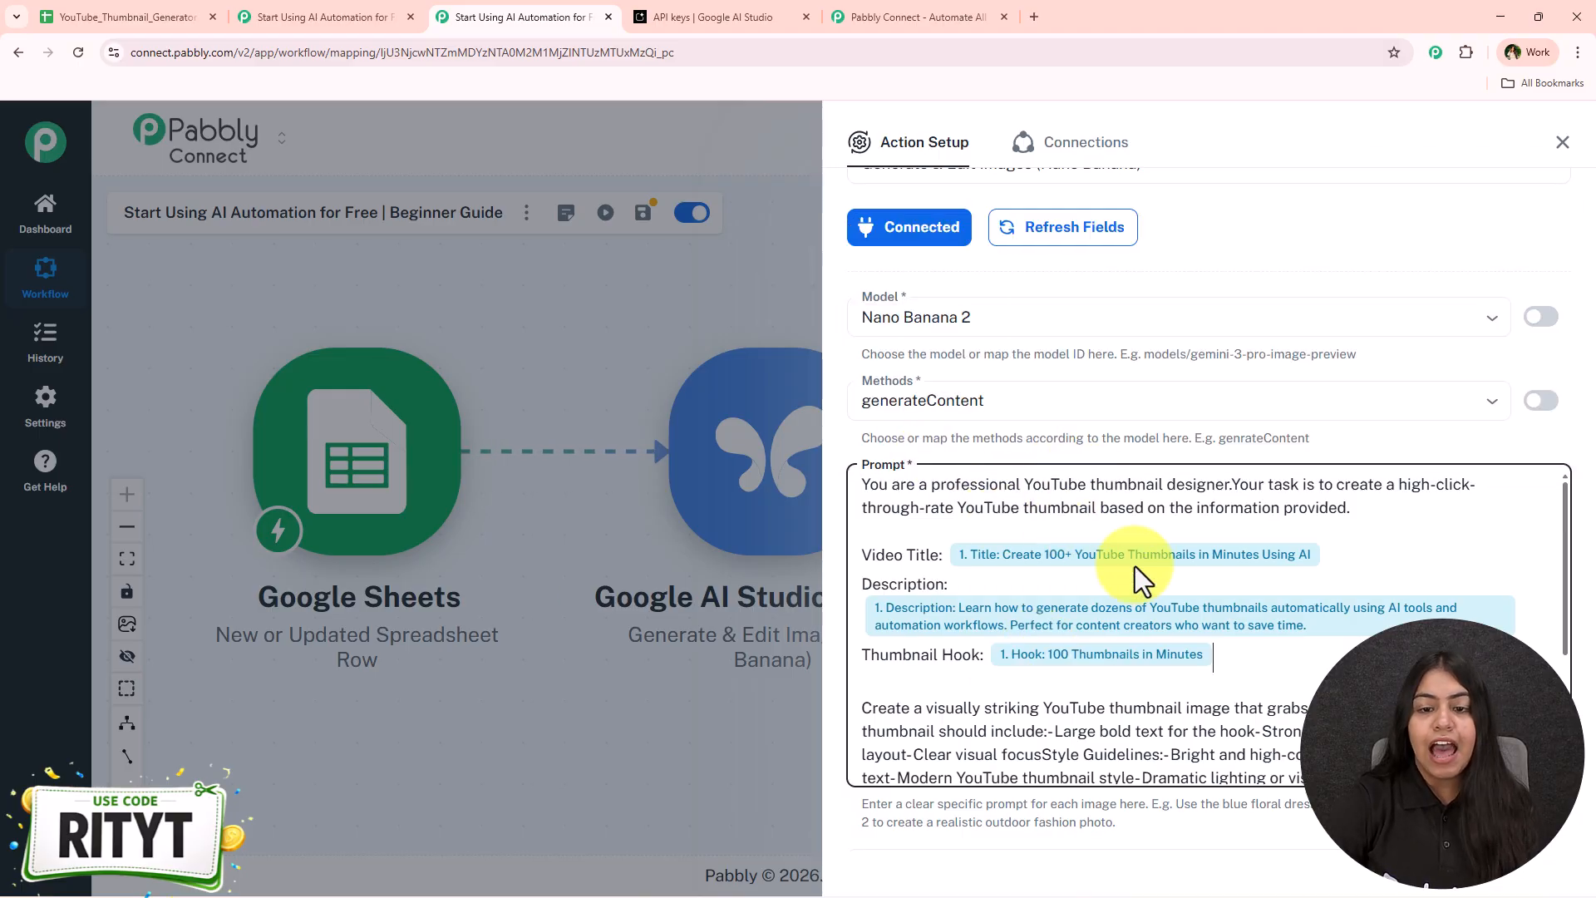
Step: Trim the prompt to end at "Generate a thumbnail image", without the template instructions and link, and check the finished workflow's prompt ending
{"action": "scroll", "coordinate": [1008, 581], "scroll_direction": "down", "scroll_amount": 3}
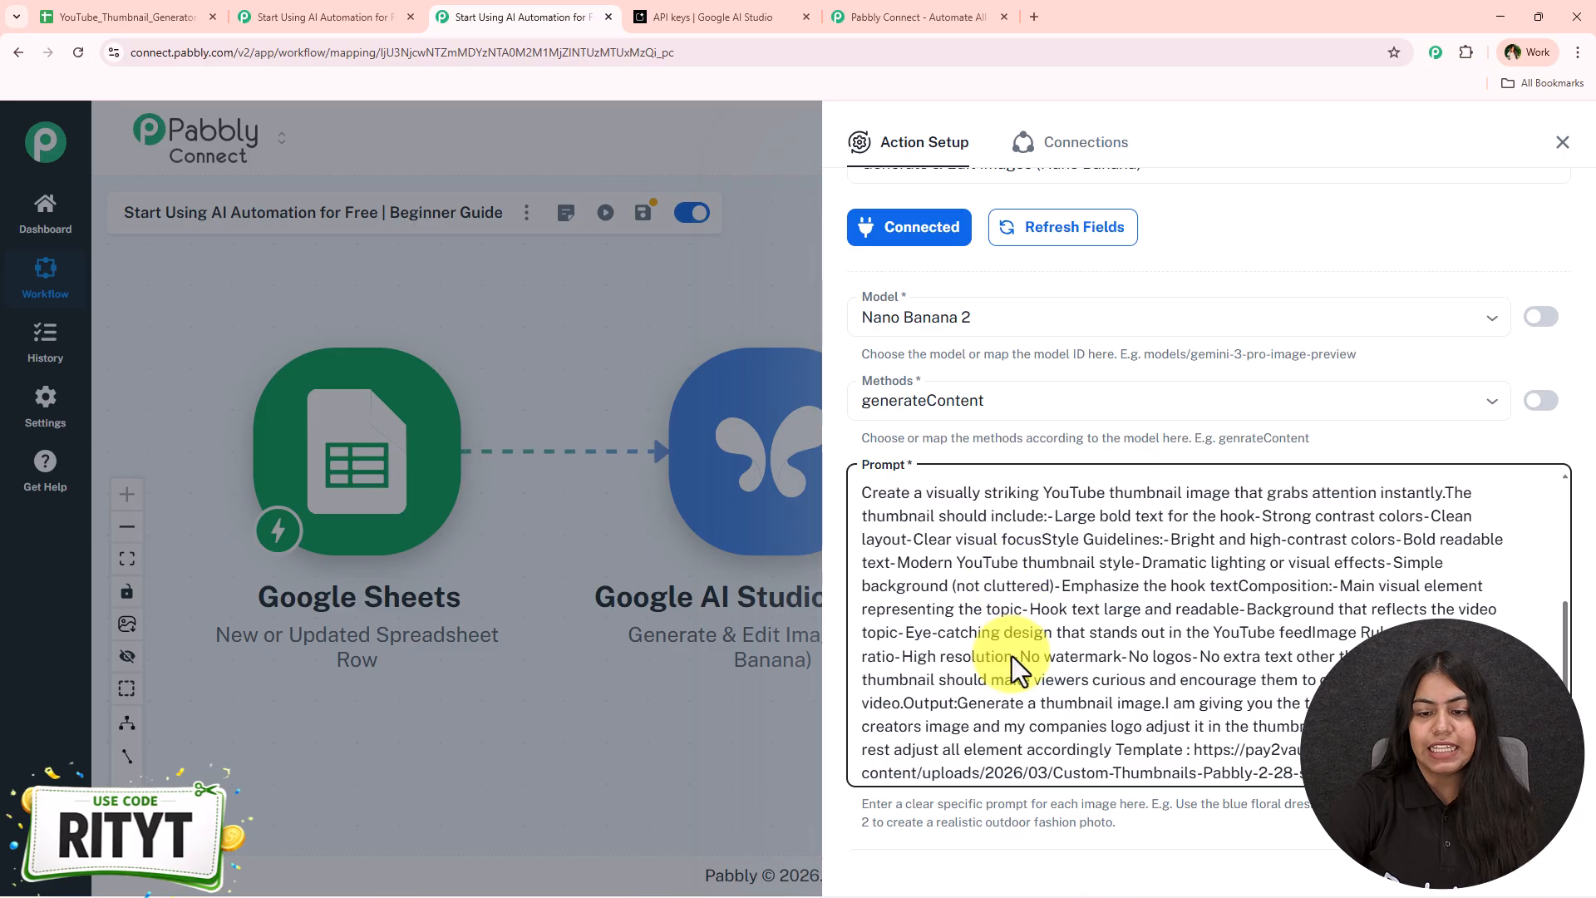
{"action": "scroll", "coordinate": [1011, 656], "scroll_direction": "down", "scroll_amount": 5}
{"action": "scroll", "coordinate": [1144, 677], "scroll_direction": "up", "scroll_amount": 5}
{"action": "scroll", "coordinate": [1156, 715], "scroll_direction": "down", "scroll_amount": 3}
{"action": "scroll", "coordinate": [1139, 707], "scroll_direction": "down", "scroll_amount": 2}
{"action": "left_click", "coordinate": [403, 17]}
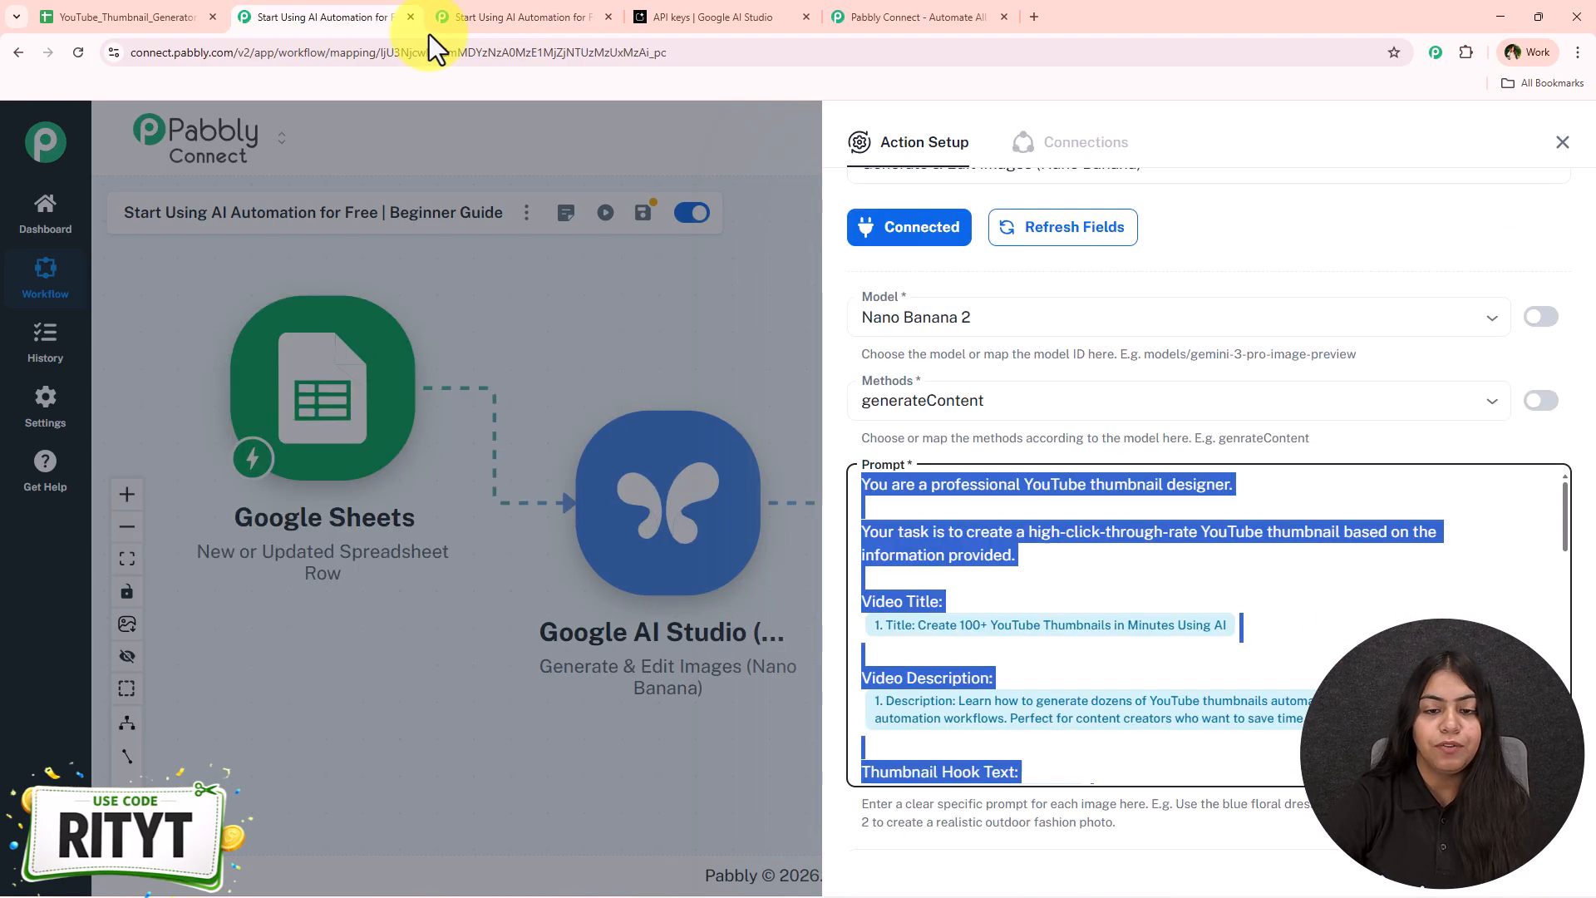
{"action": "left_click", "coordinate": [1140, 537]}
{"action": "scroll", "coordinate": [1136, 547], "scroll_direction": "down", "scroll_amount": 10}
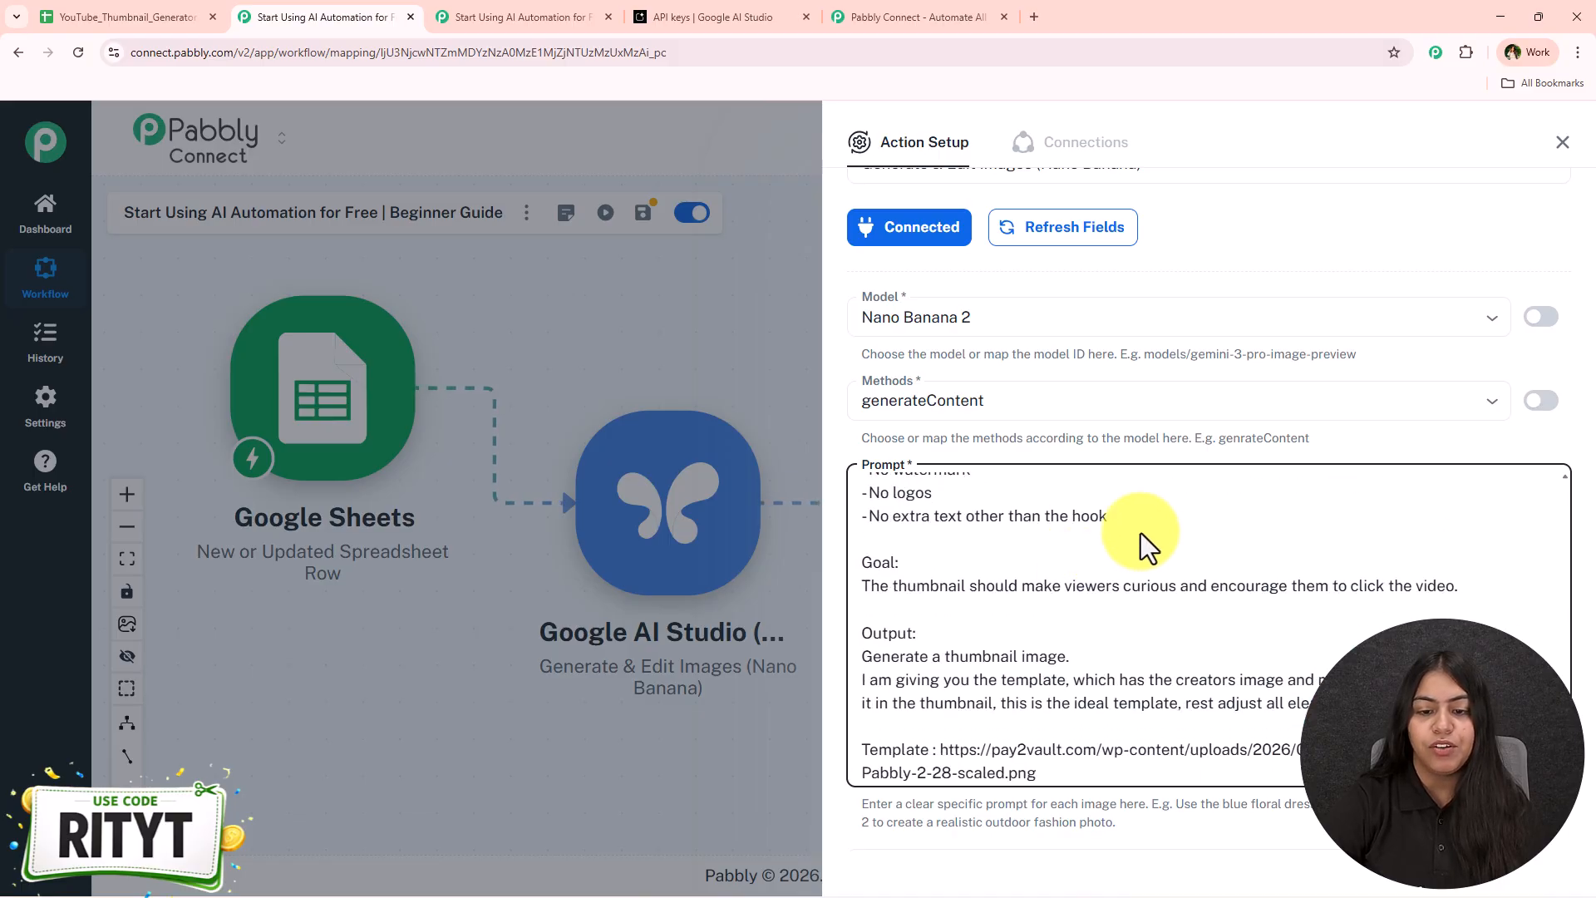
{"action": "left_click", "coordinate": [630, 15]}
{"action": "left_click", "coordinate": [582, 17]}
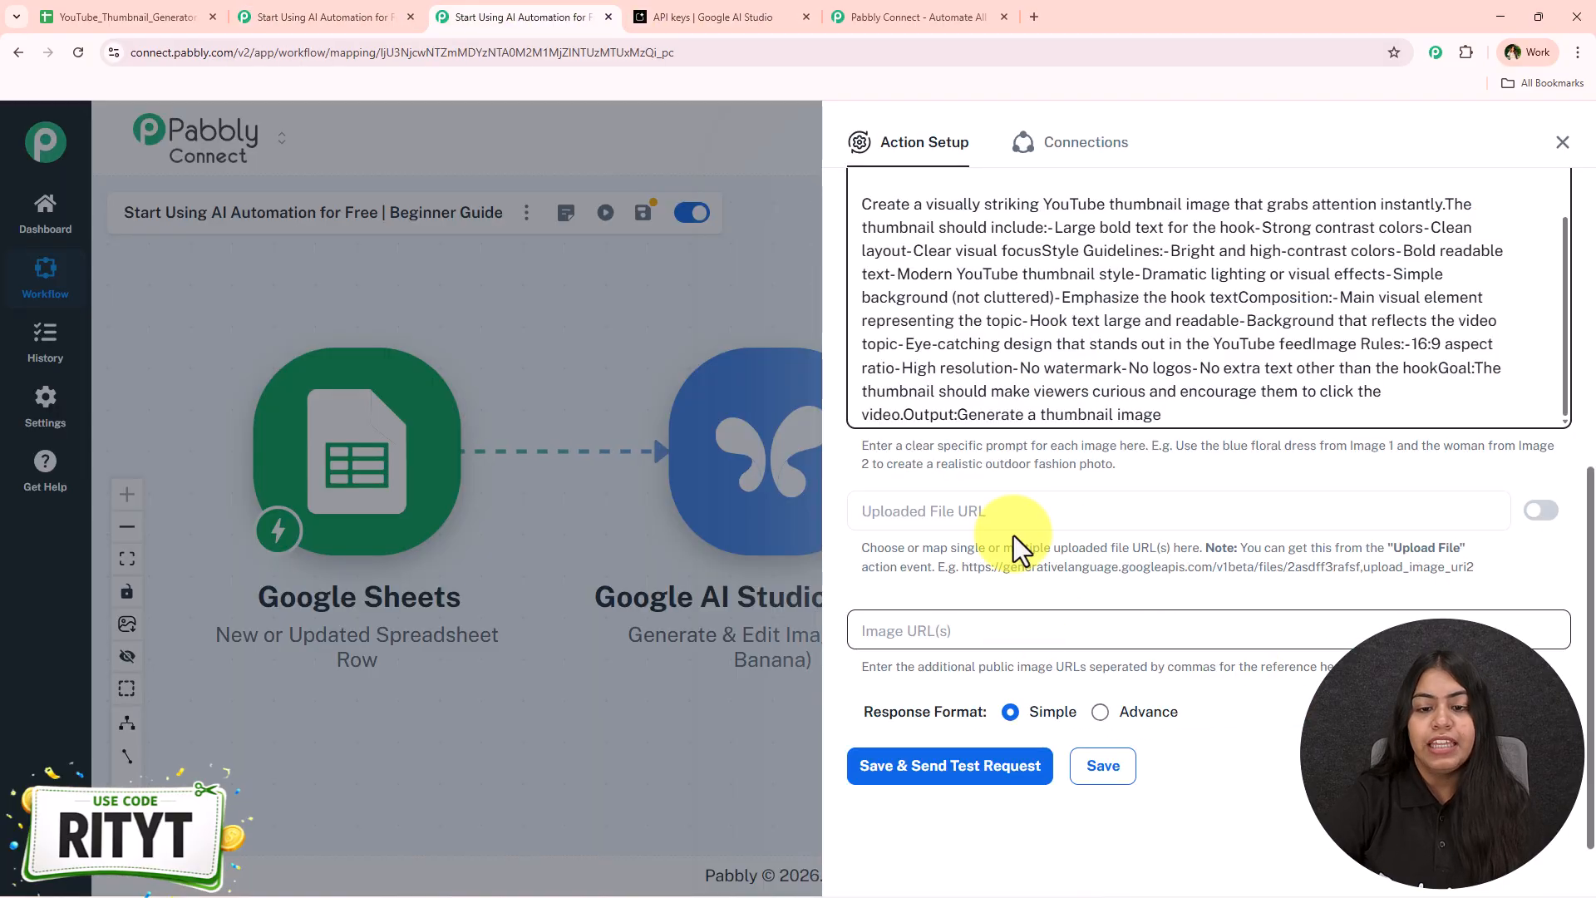
Step: Leave the file and image URLs empty with the Simple response format, send a test request, and review the action's settings
{"action": "left_click", "coordinate": [986, 511]}
{"action": "left_click", "coordinate": [960, 639]}
{"action": "left_click", "coordinate": [1363, 717]}
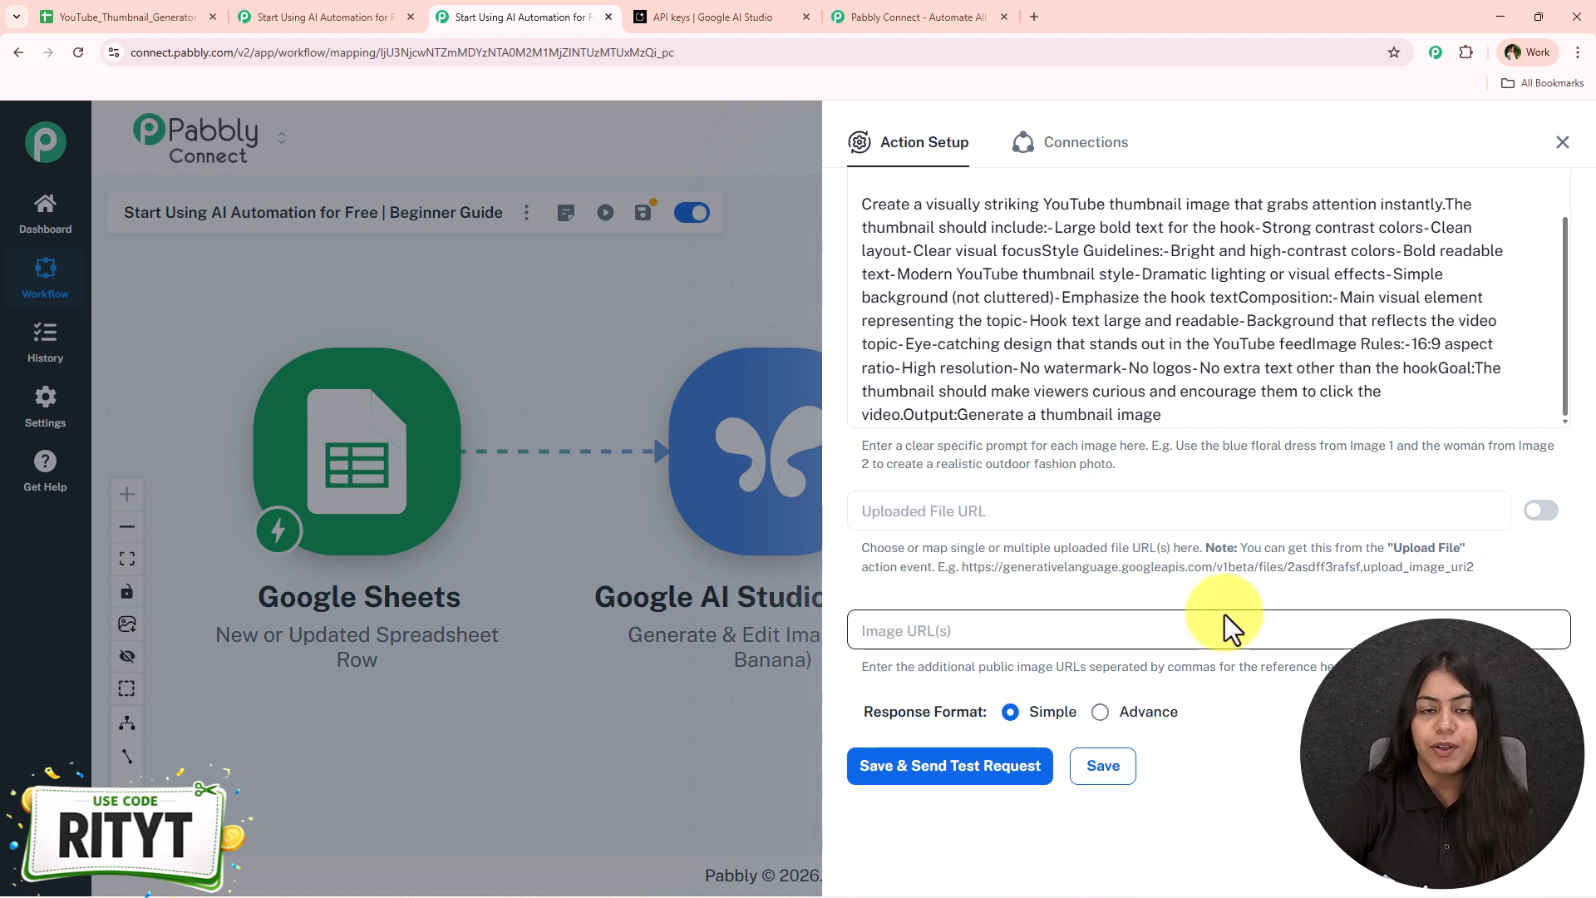
{"action": "left_click", "coordinate": [962, 765]}
{"action": "scroll", "coordinate": [965, 731], "scroll_direction": "up", "scroll_amount": 10}
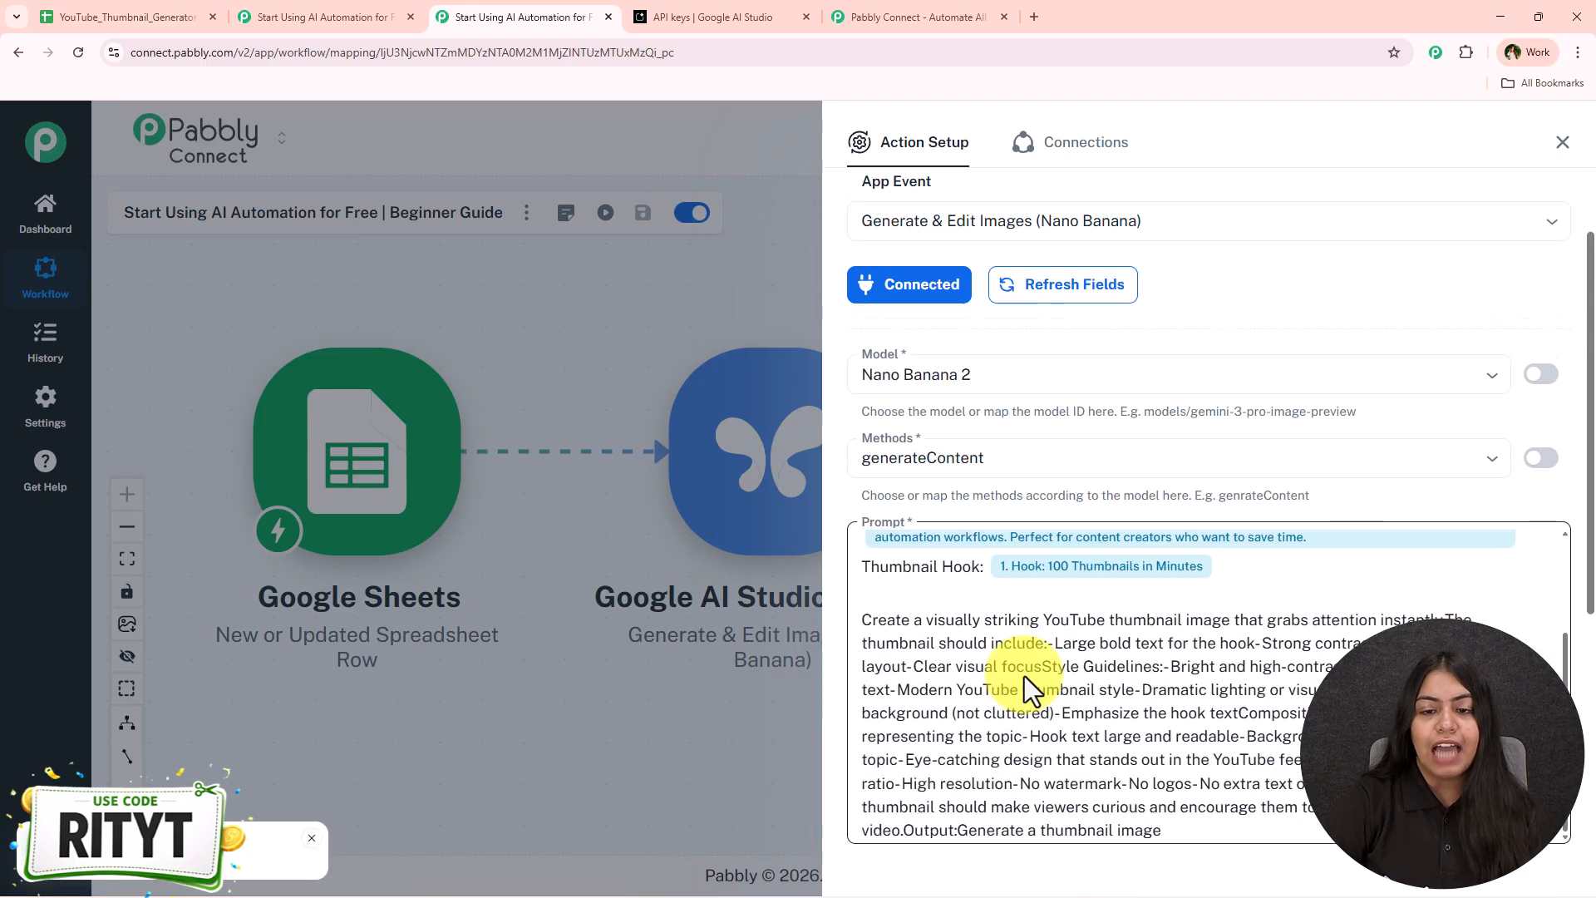
{"action": "left_click", "coordinate": [1062, 701]}
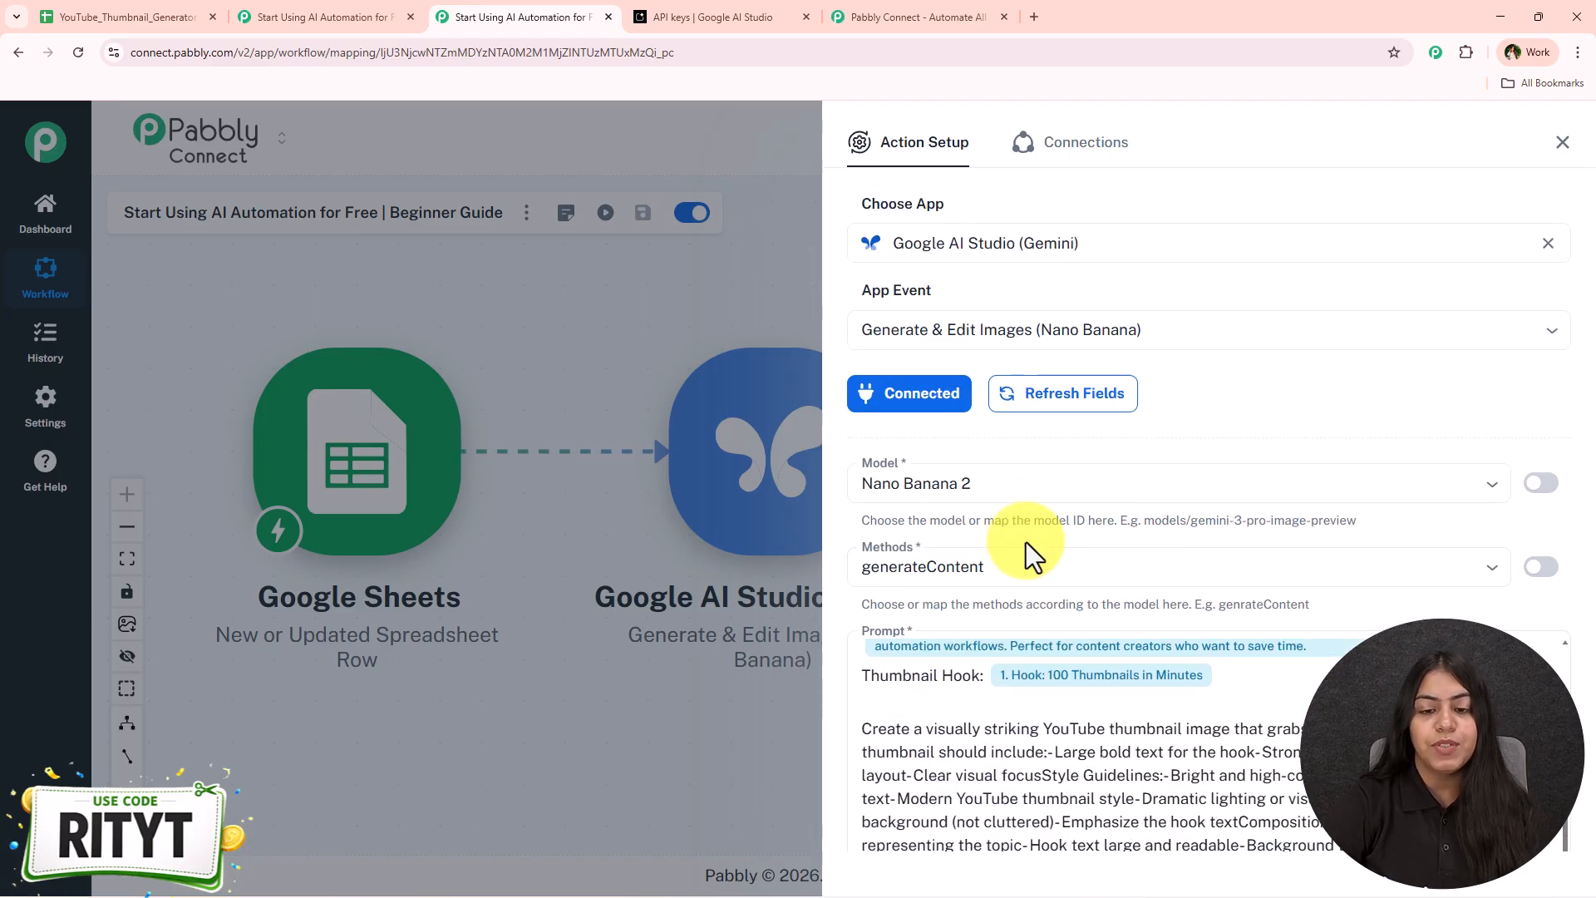
{"action": "scroll", "coordinate": [1026, 542], "scroll_direction": "down", "scroll_amount": 4}
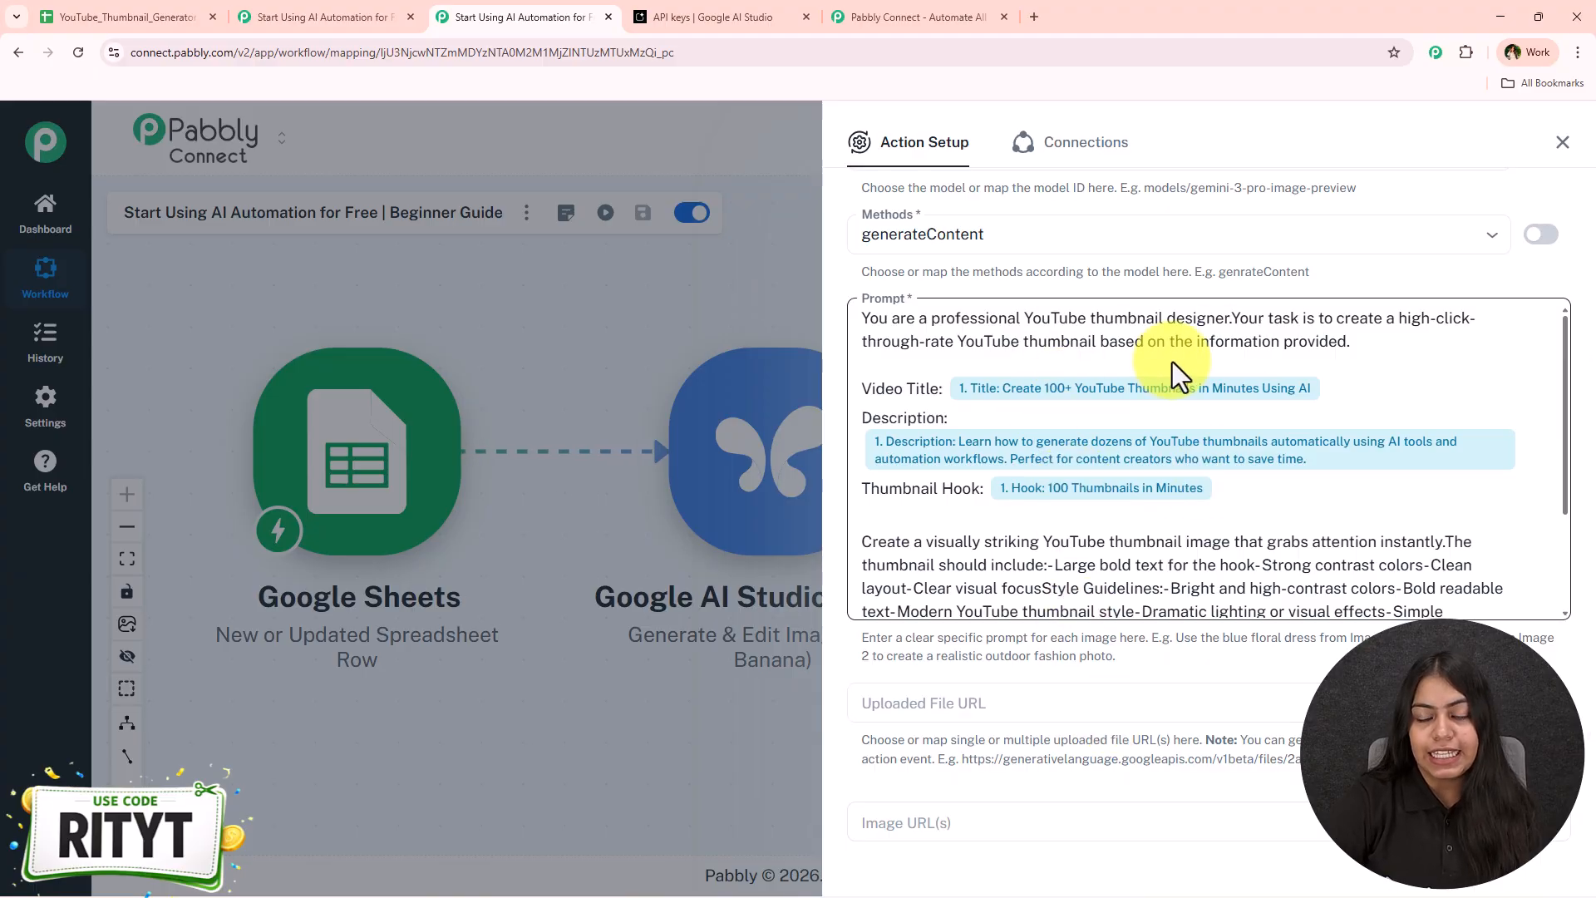
{"action": "scroll", "coordinate": [1026, 646], "scroll_direction": "down", "scroll_amount": 3}
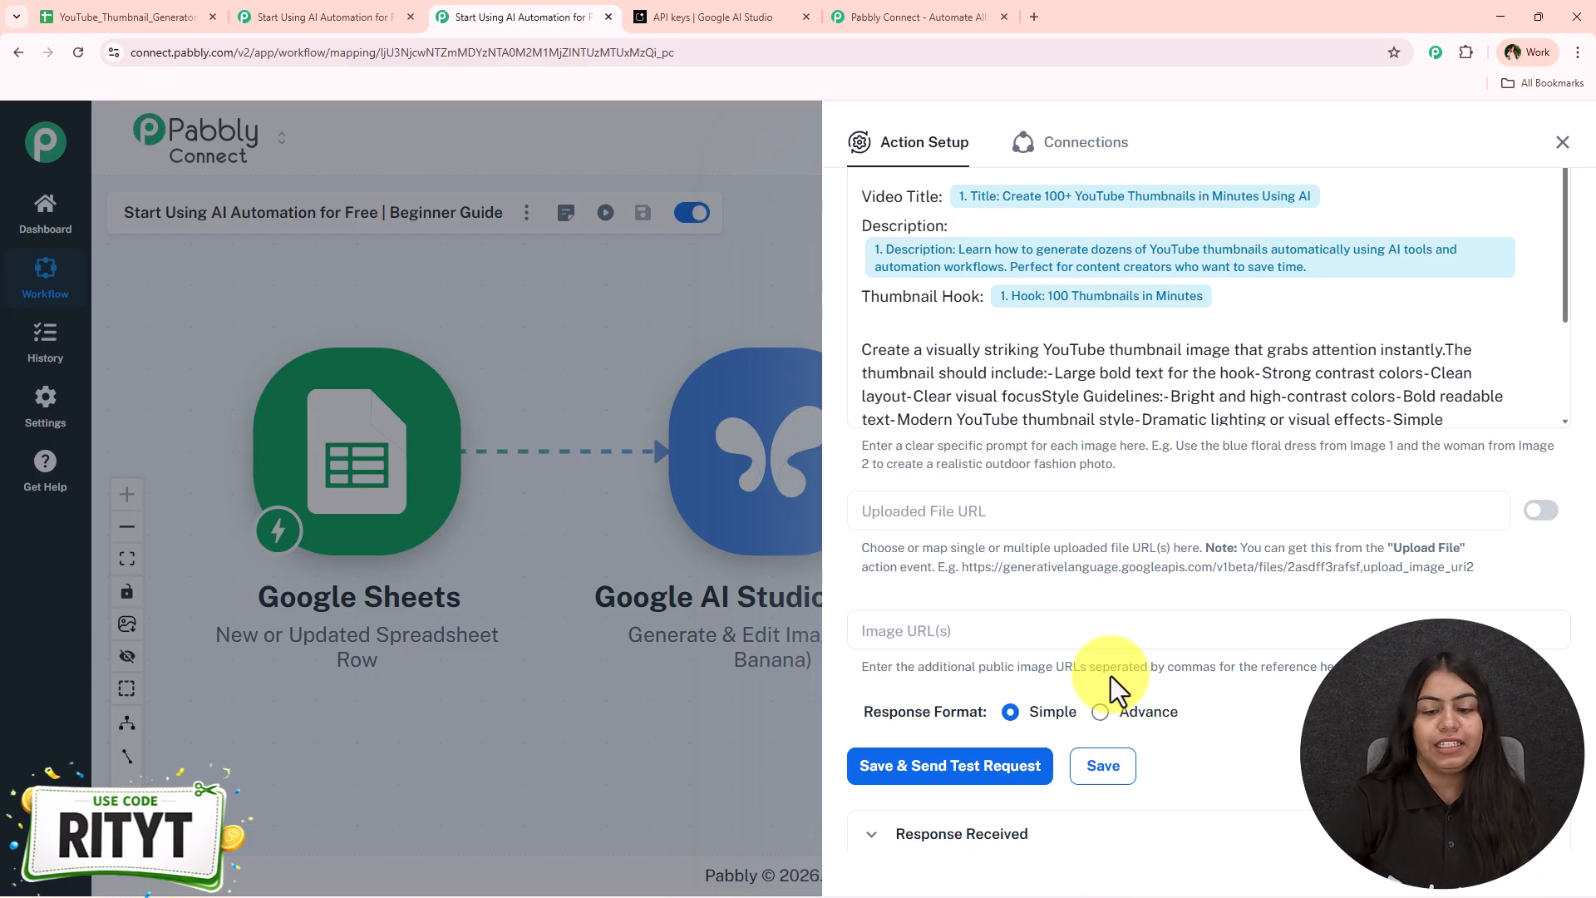
Step: Open the fileURL from the received response in a new browser tab to view the generated thumbnail, and return to the workflow
{"action": "scroll", "coordinate": [1111, 676], "scroll_direction": "down", "scroll_amount": 5}
{"action": "left_click_drag", "start_coordinate": [1440, 593], "coordinate": [1283, 594]}
{"action": "left_click", "coordinate": [1287, 582]}
{"action": "key", "text": "ctrl+a"}
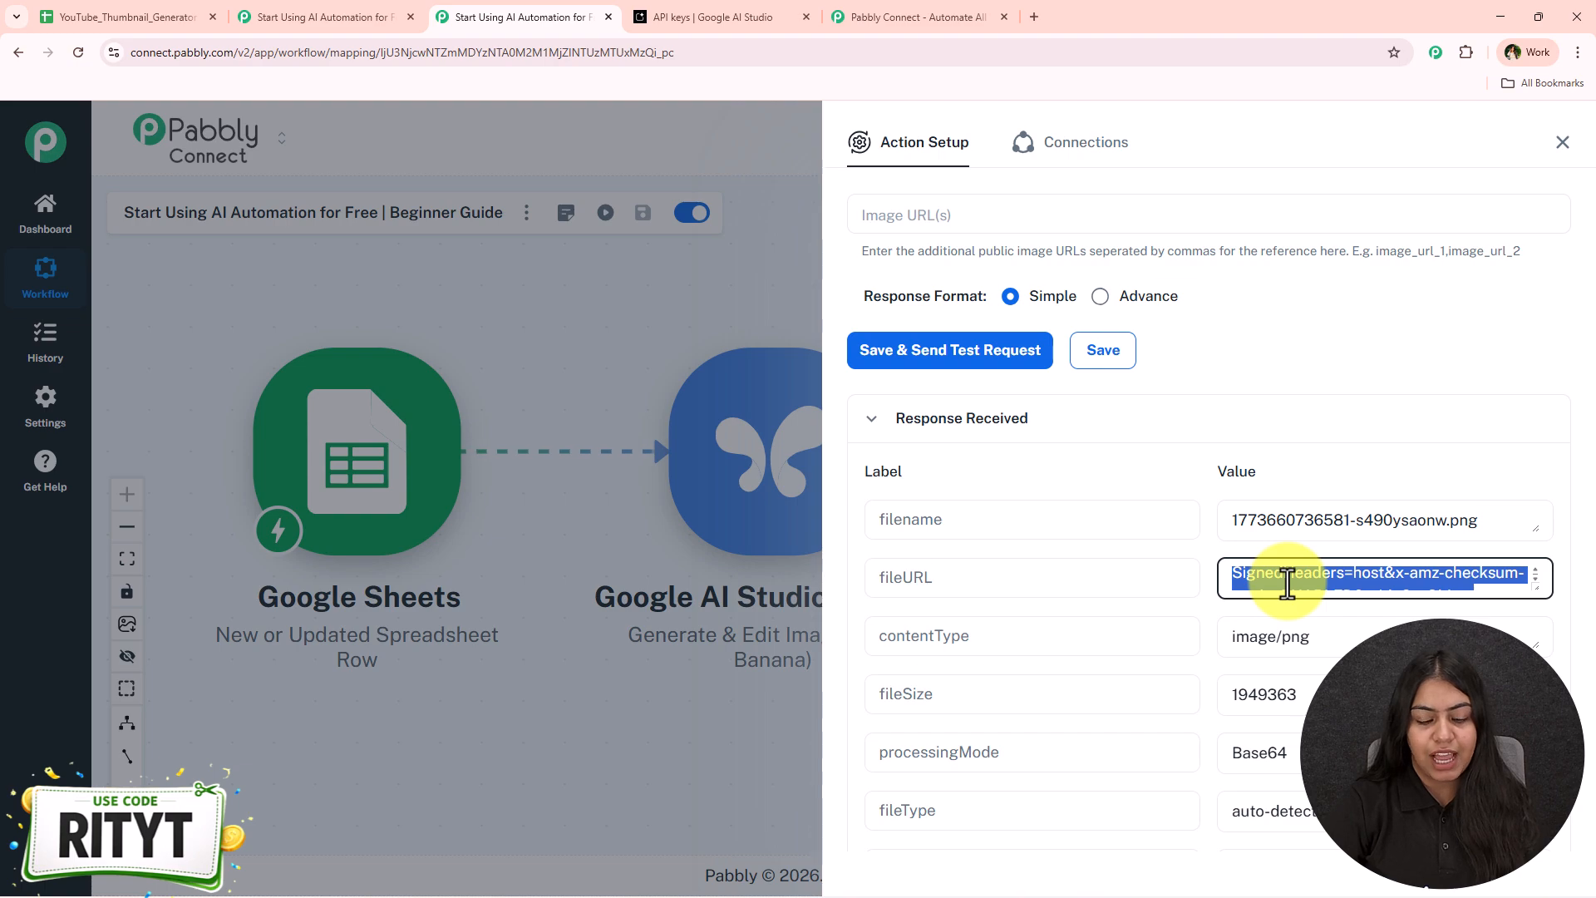
{"action": "key", "text": "ctrl+c"}
{"action": "left_click", "coordinate": [1038, 2]}
{"action": "key", "text": "ctrl+v"}
{"action": "key", "text": "Return"}
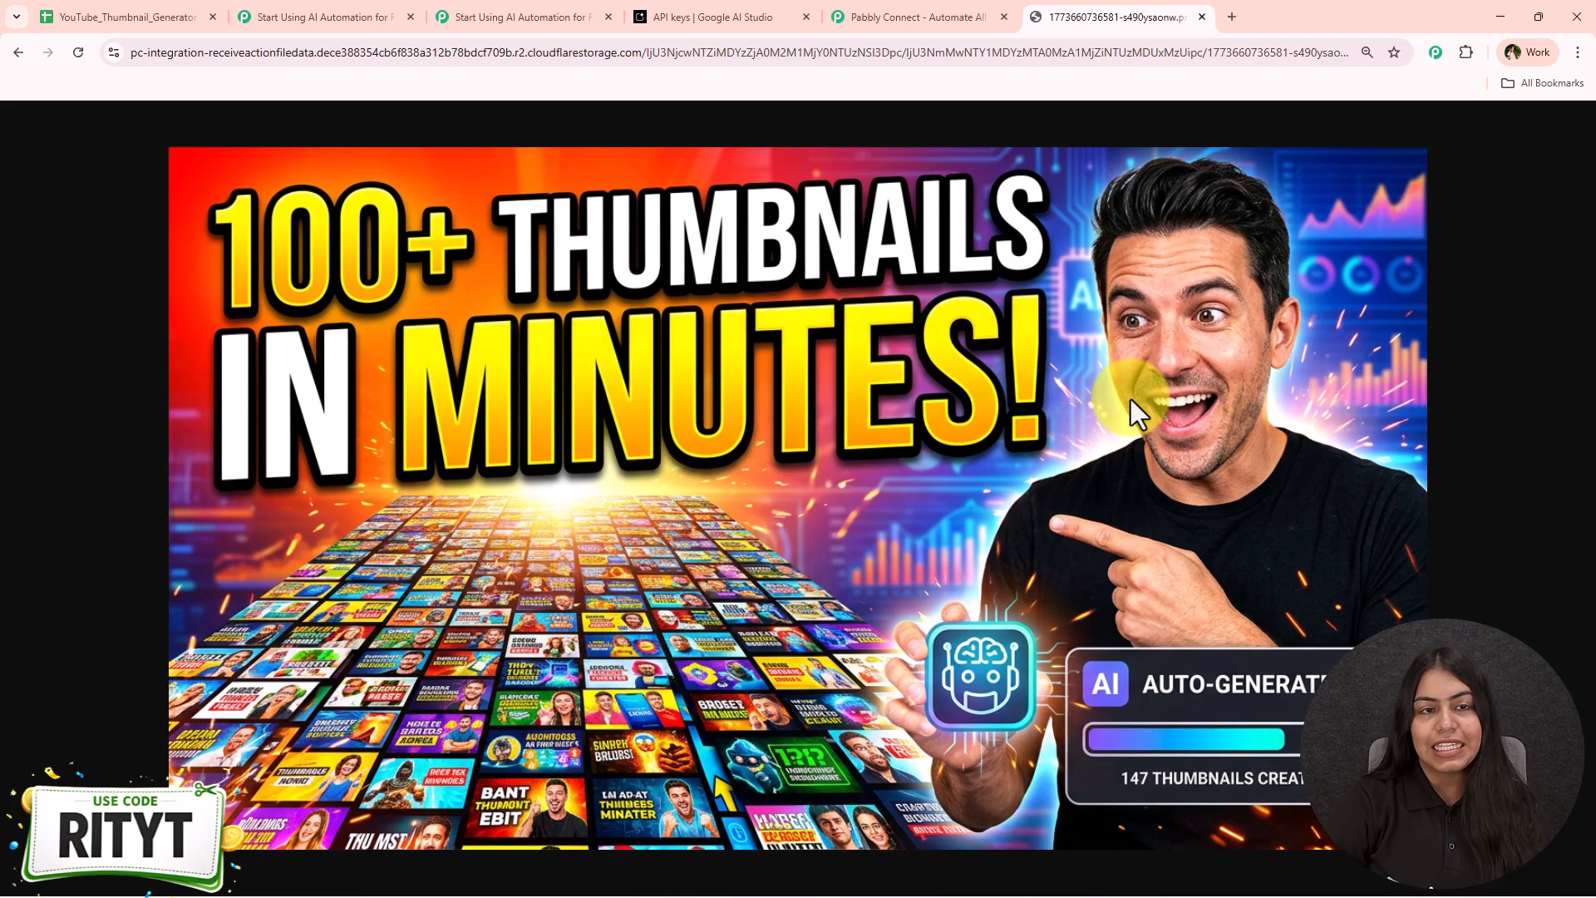
{"action": "left_click", "coordinate": [491, 15]}
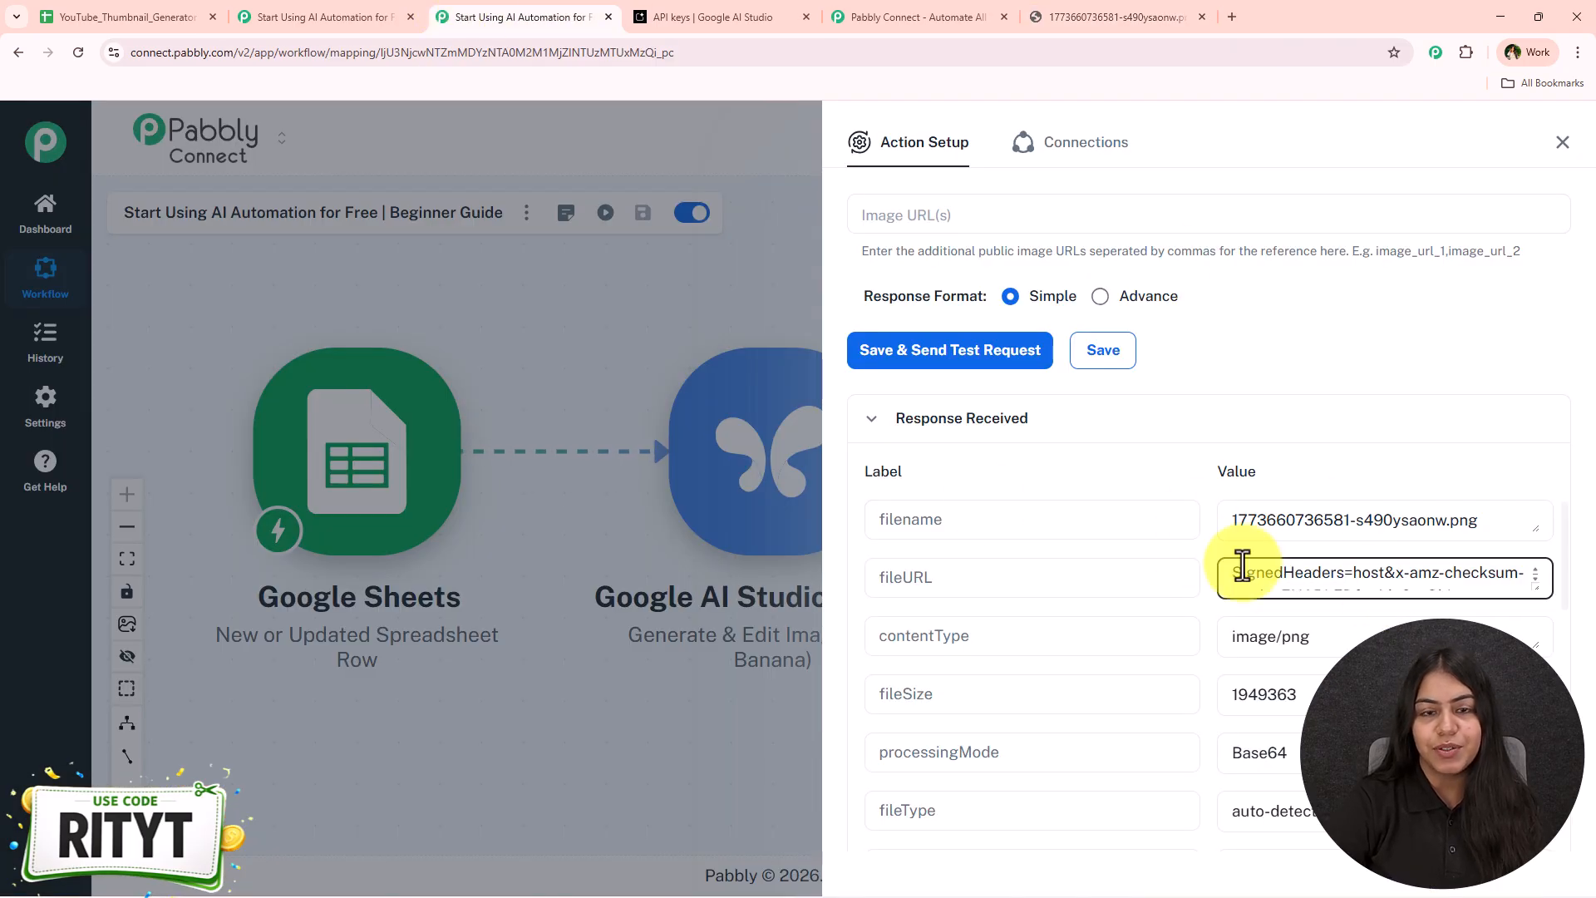
Step: Check row 2 of the spreadsheet, and add a Google Sheets action after the Google AI Studio step in the workflow
{"action": "left_click", "coordinate": [124, 16]}
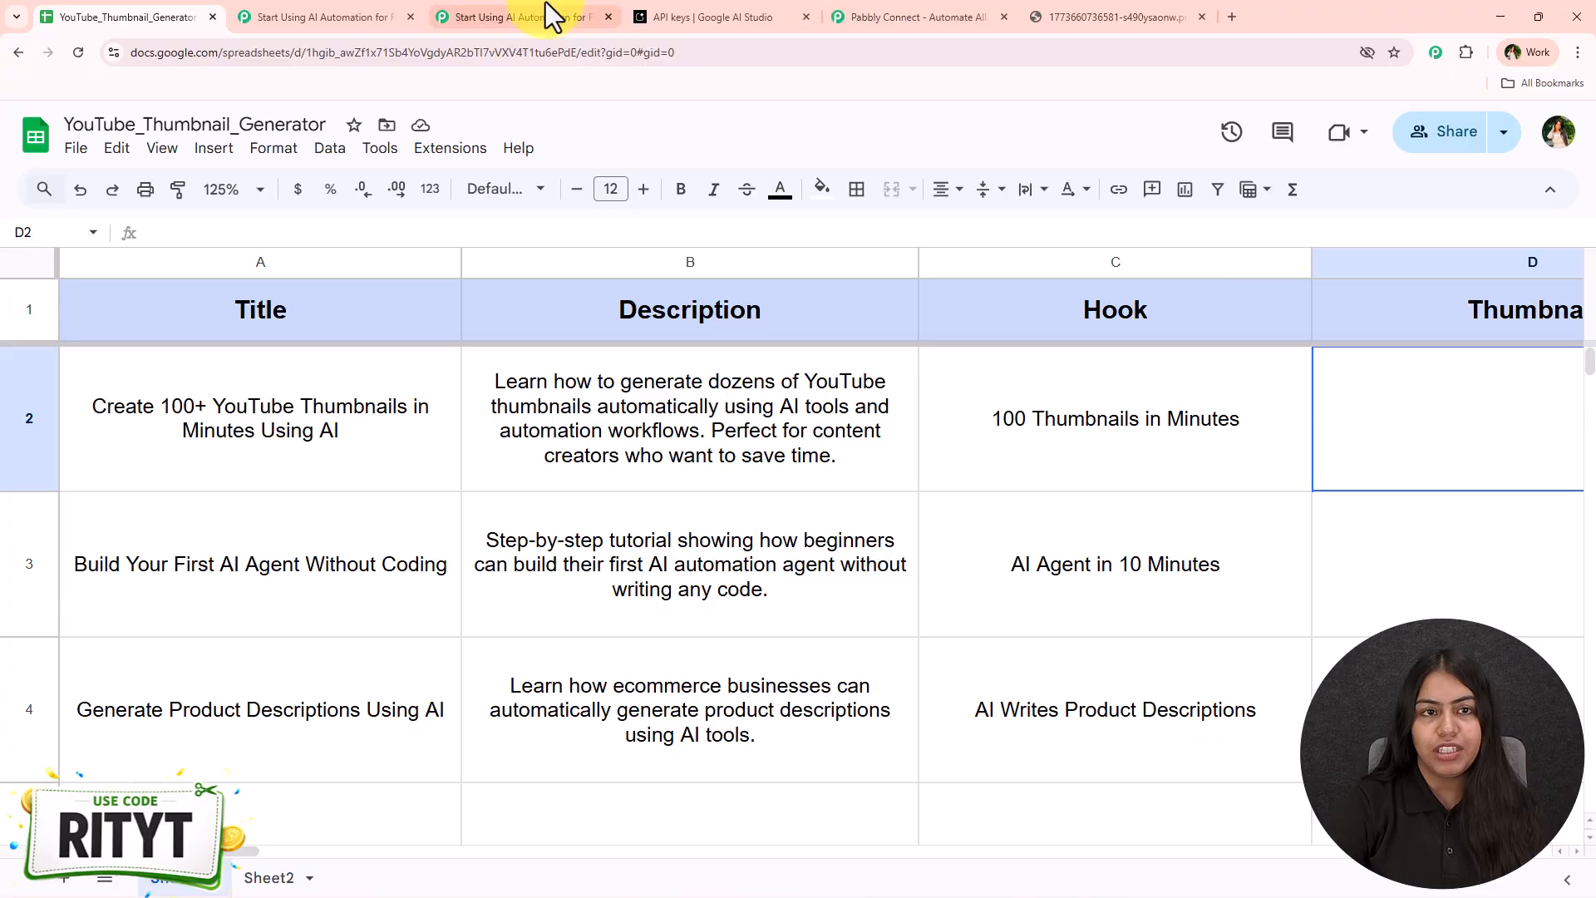
{"action": "left_click", "coordinate": [523, 16]}
{"action": "left_click", "coordinate": [1564, 154]}
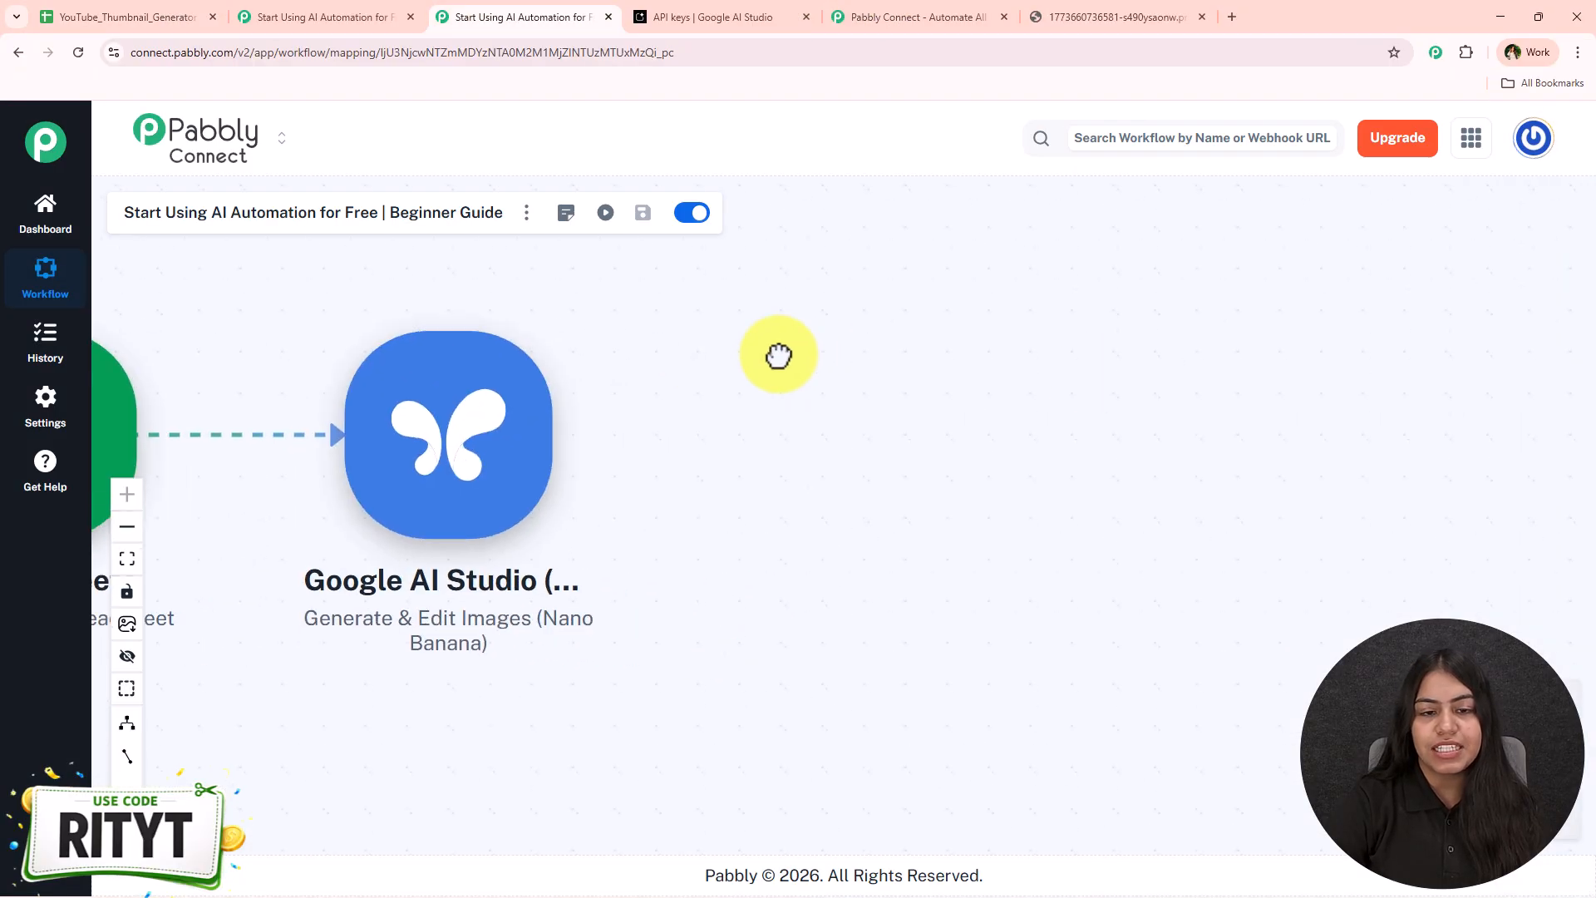
{"action": "left_click", "coordinate": [528, 453]}
{"action": "left_click", "coordinate": [748, 482]}
{"action": "type", "text": "shEETS"}
{"action": "key", "text": "ctrl+a"}
{"action": "type", "text": "s"}
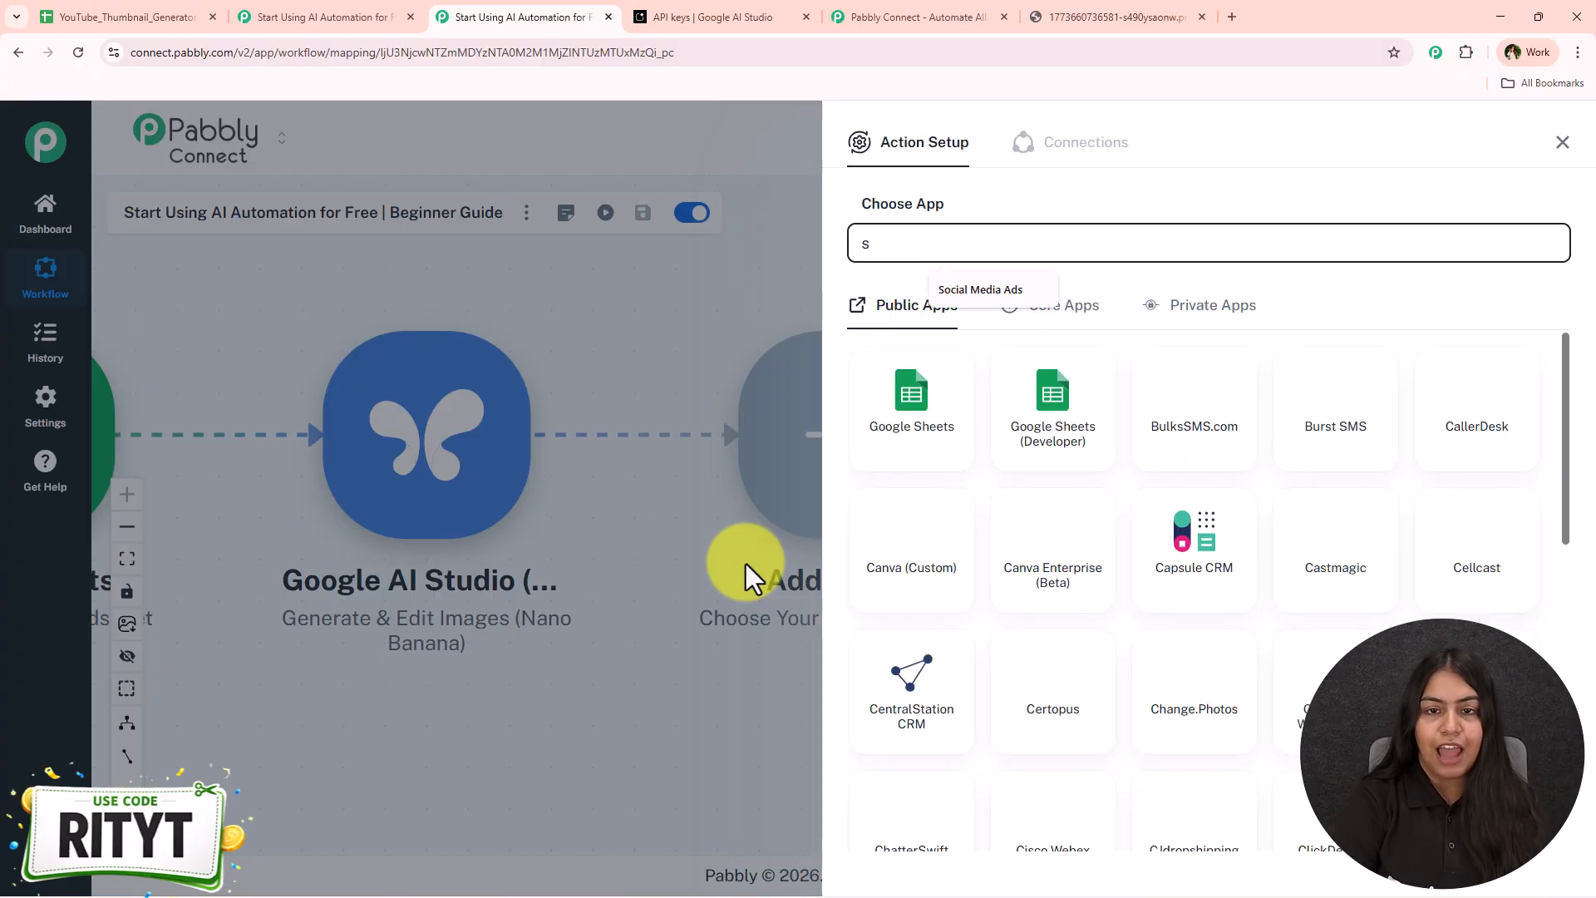
{"action": "key", "text": "BackSpace"}
{"action": "type", "text": "SHeets"}
{"action": "left_click", "coordinate": [952, 416]}
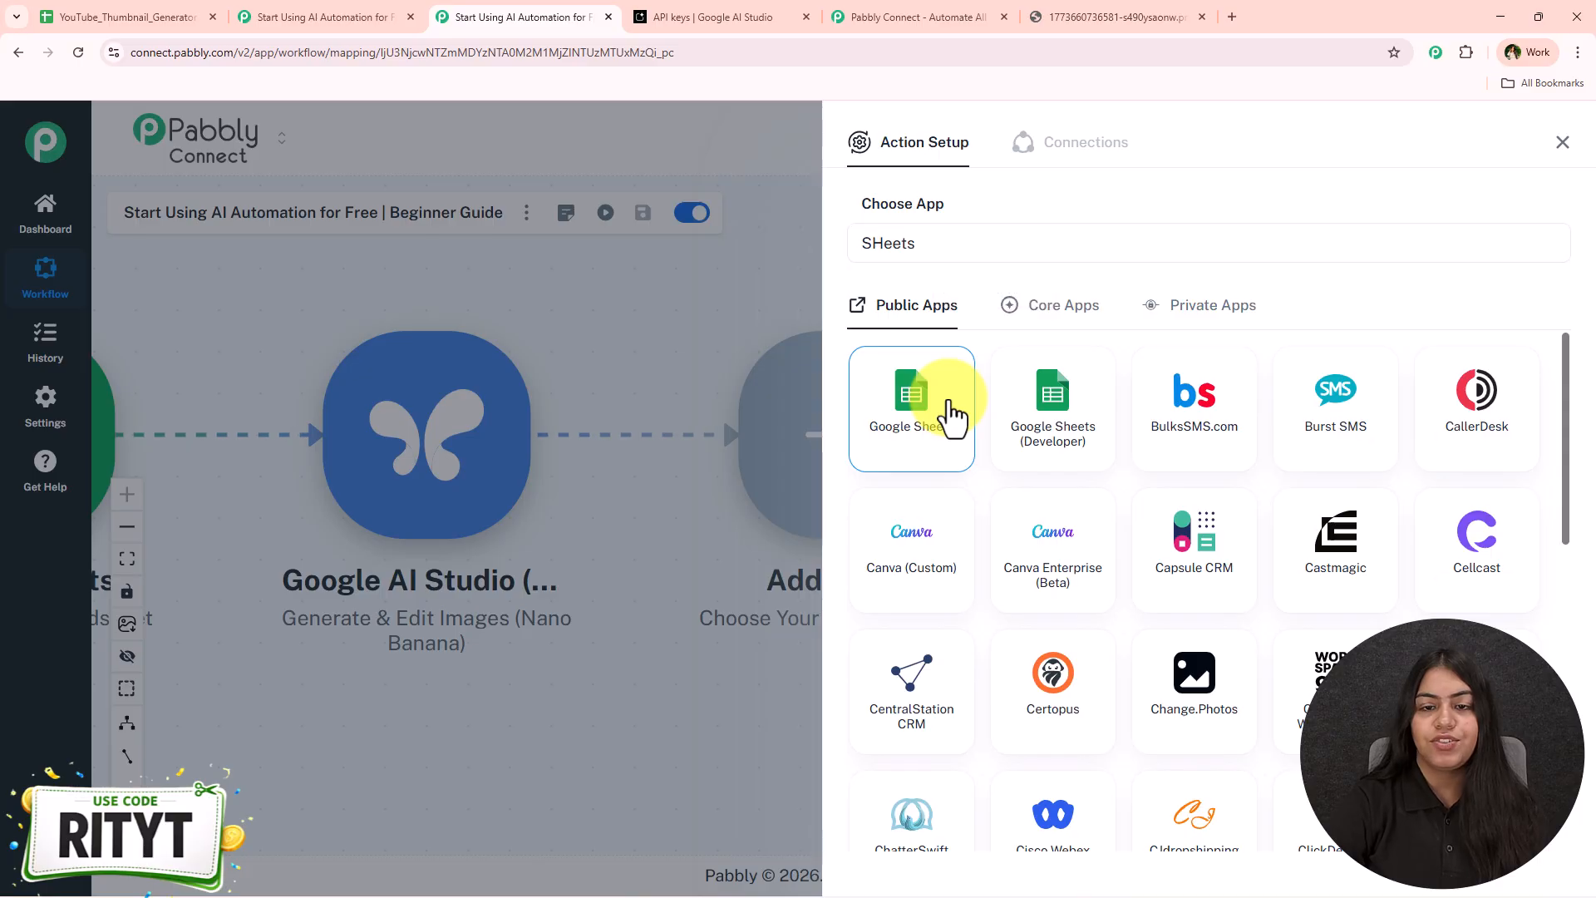
Step: Set the Google Sheets action event to Update Cell Value and connect the action to a Google Sheets account
{"action": "left_click", "coordinate": [952, 330]}
{"action": "type", "text": "upda"}
{"action": "left_click", "coordinate": [915, 495]}
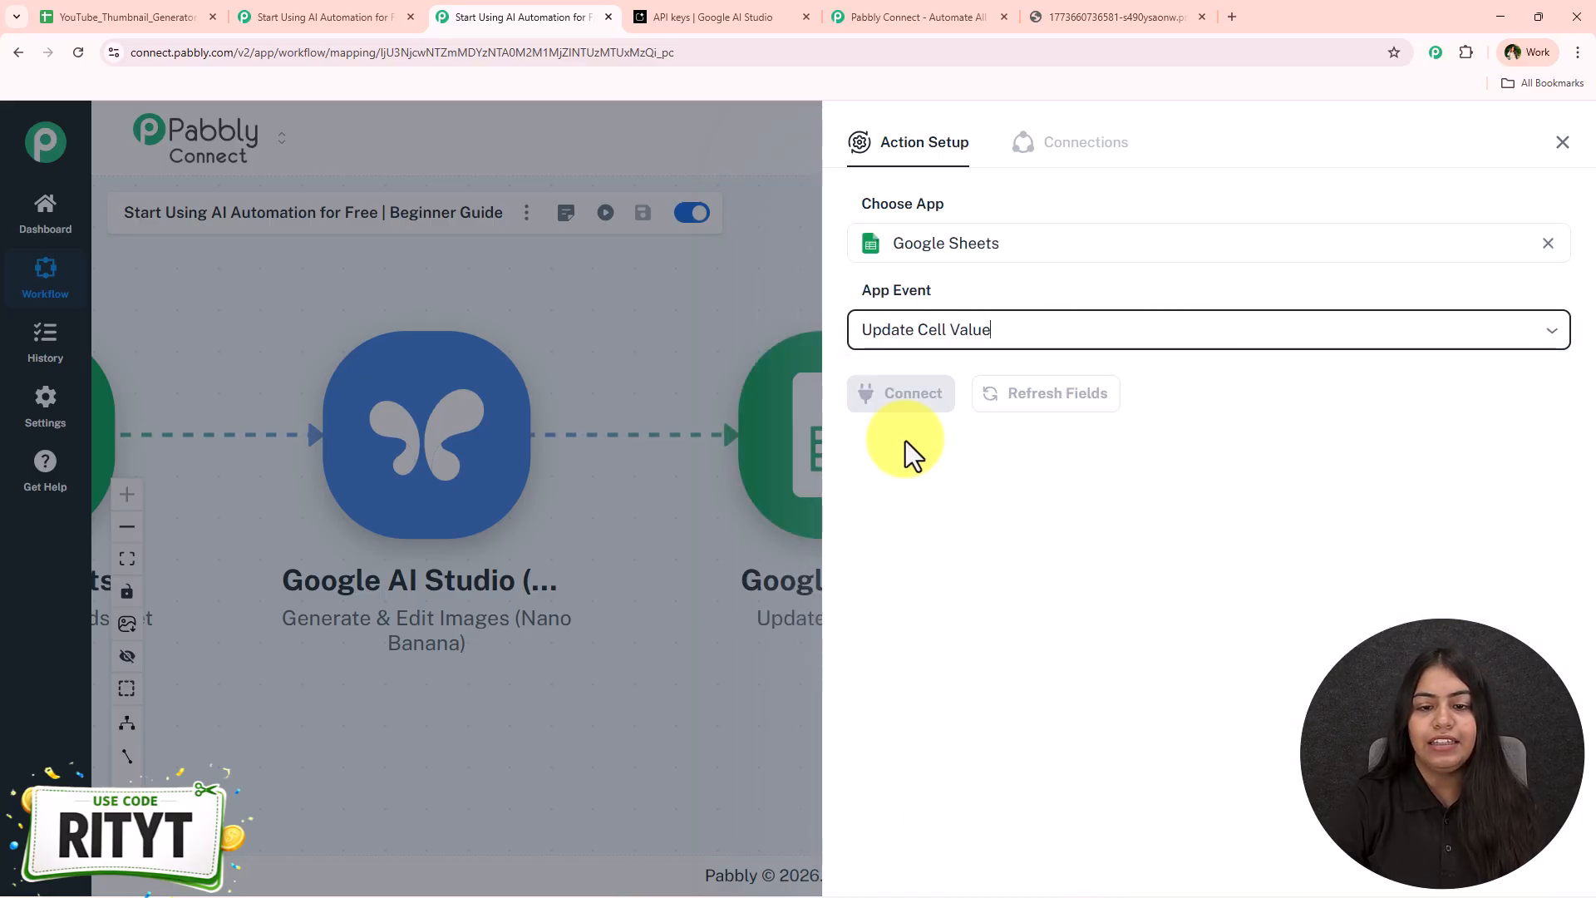
{"action": "left_click", "coordinate": [915, 397]}
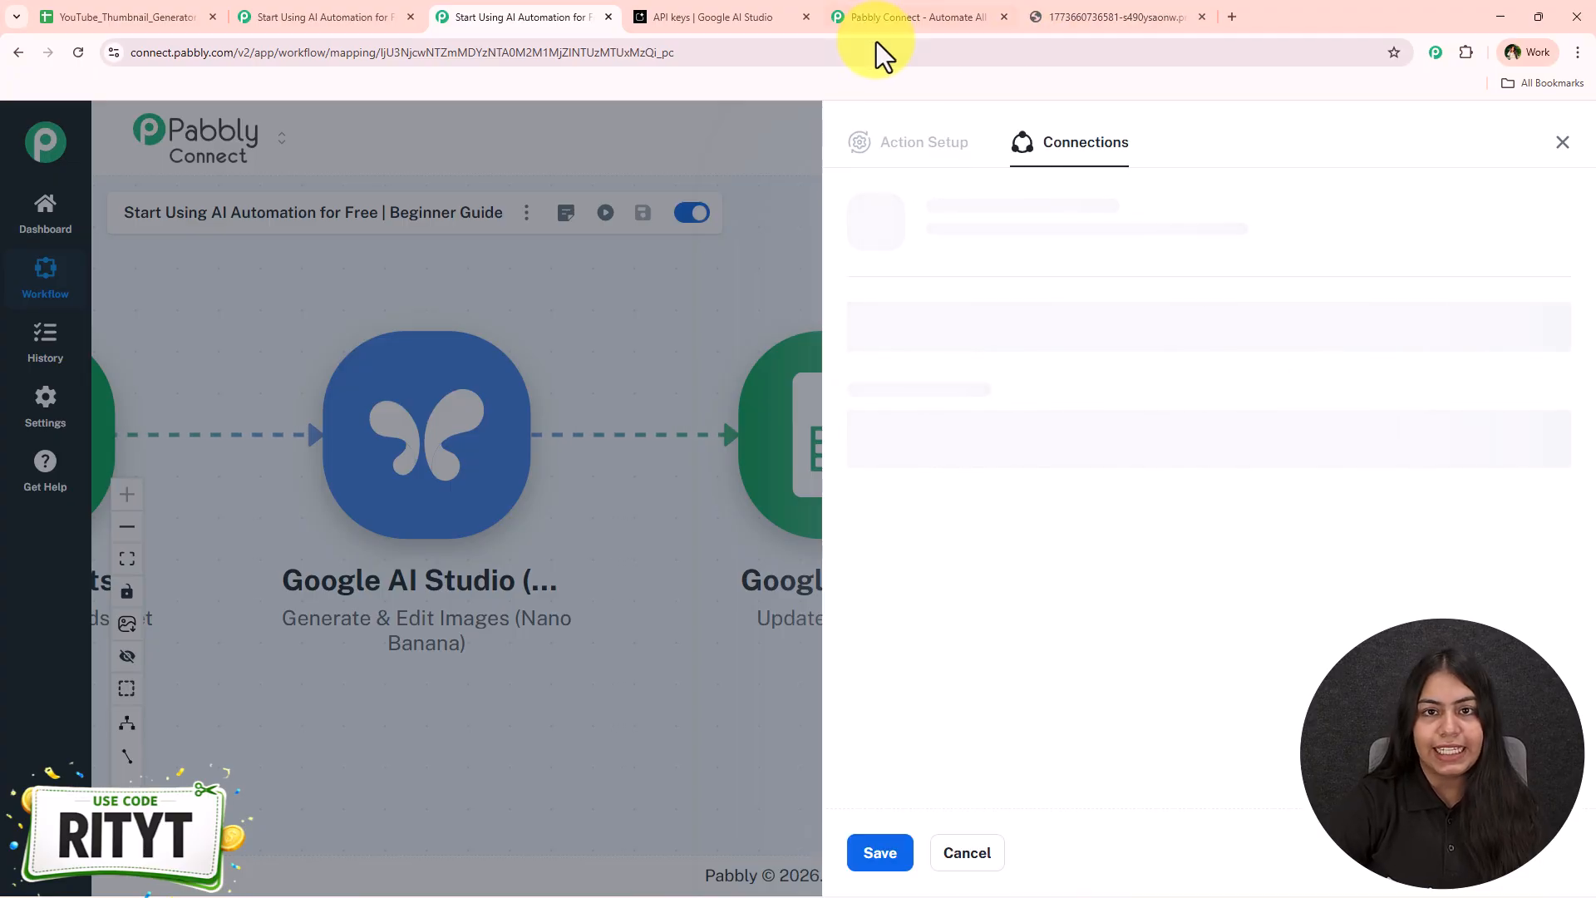
{"action": "left_click_drag", "start_coordinate": [1058, 301], "coordinate": [1328, 309]}
{"action": "left_click", "coordinate": [1069, 661]}
{"action": "left_click", "coordinate": [881, 853]}
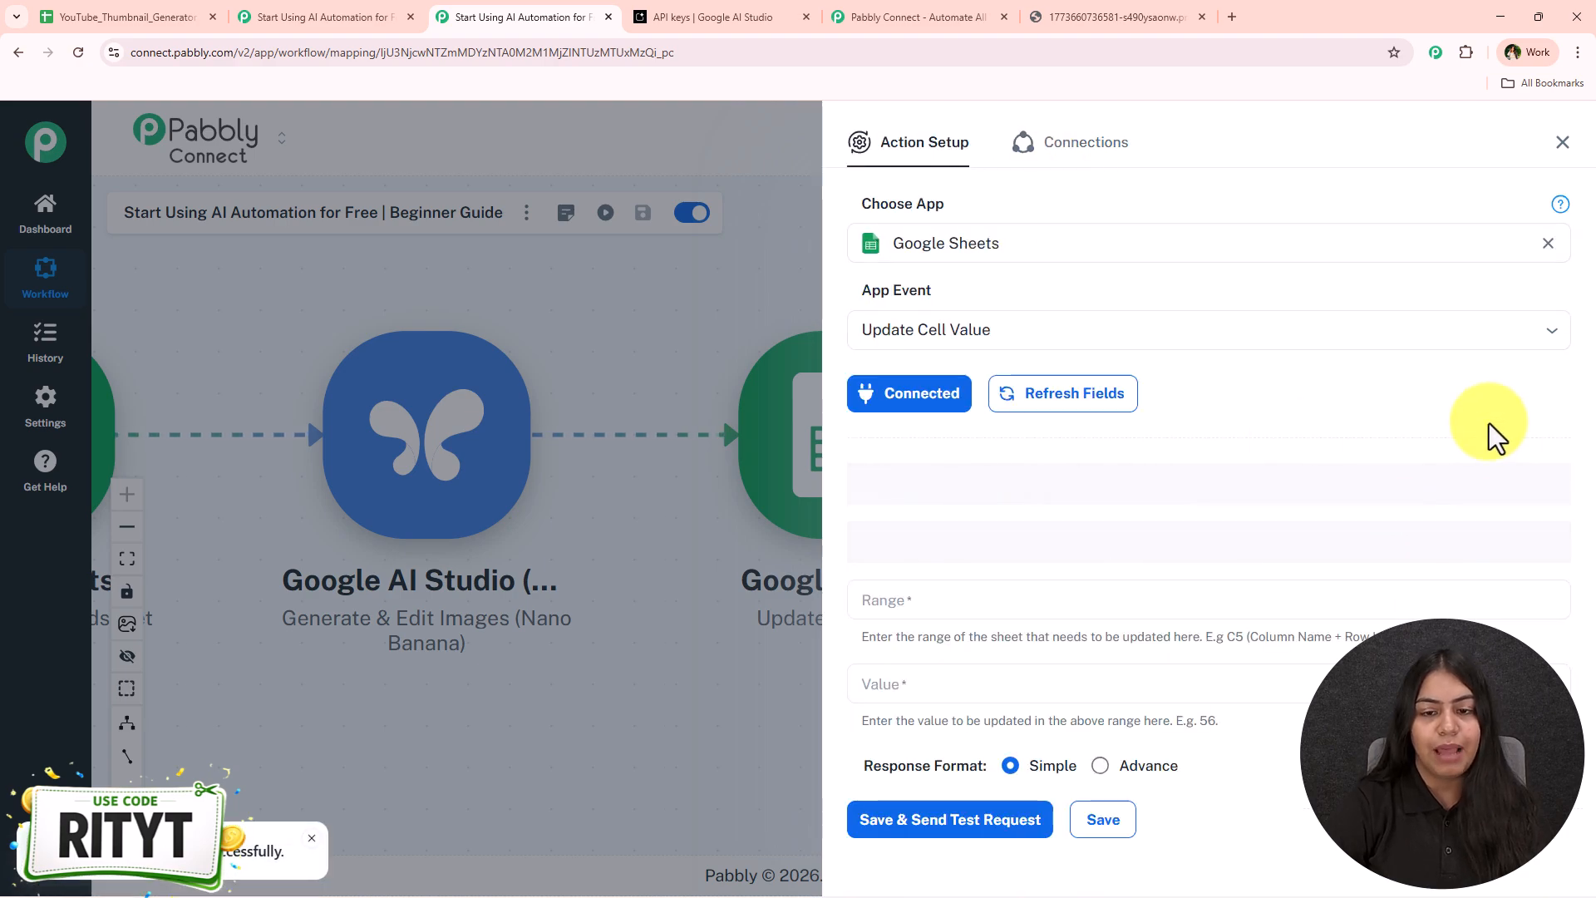
Step: Choose YouTube_Thumbnail_Generator as the spreadsheet the action updates
{"action": "scroll", "coordinate": [1518, 503], "scroll_direction": "down", "scroll_amount": 1}
{"action": "scroll", "coordinate": [1347, 516], "scroll_direction": "down", "scroll_amount": 1}
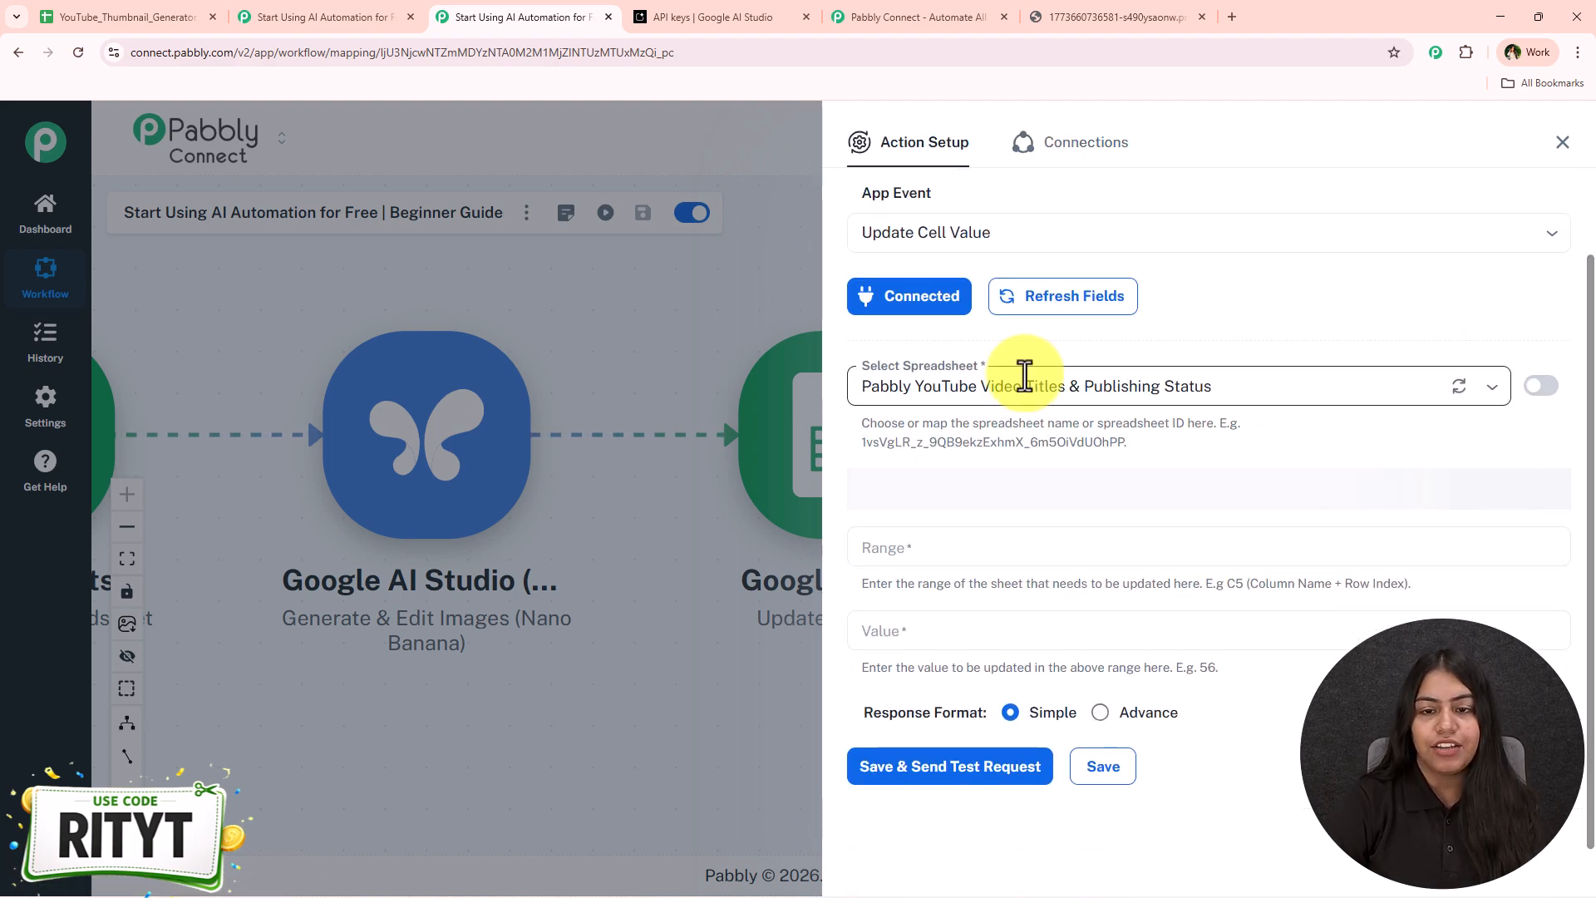
{"action": "left_click", "coordinate": [1151, 385]}
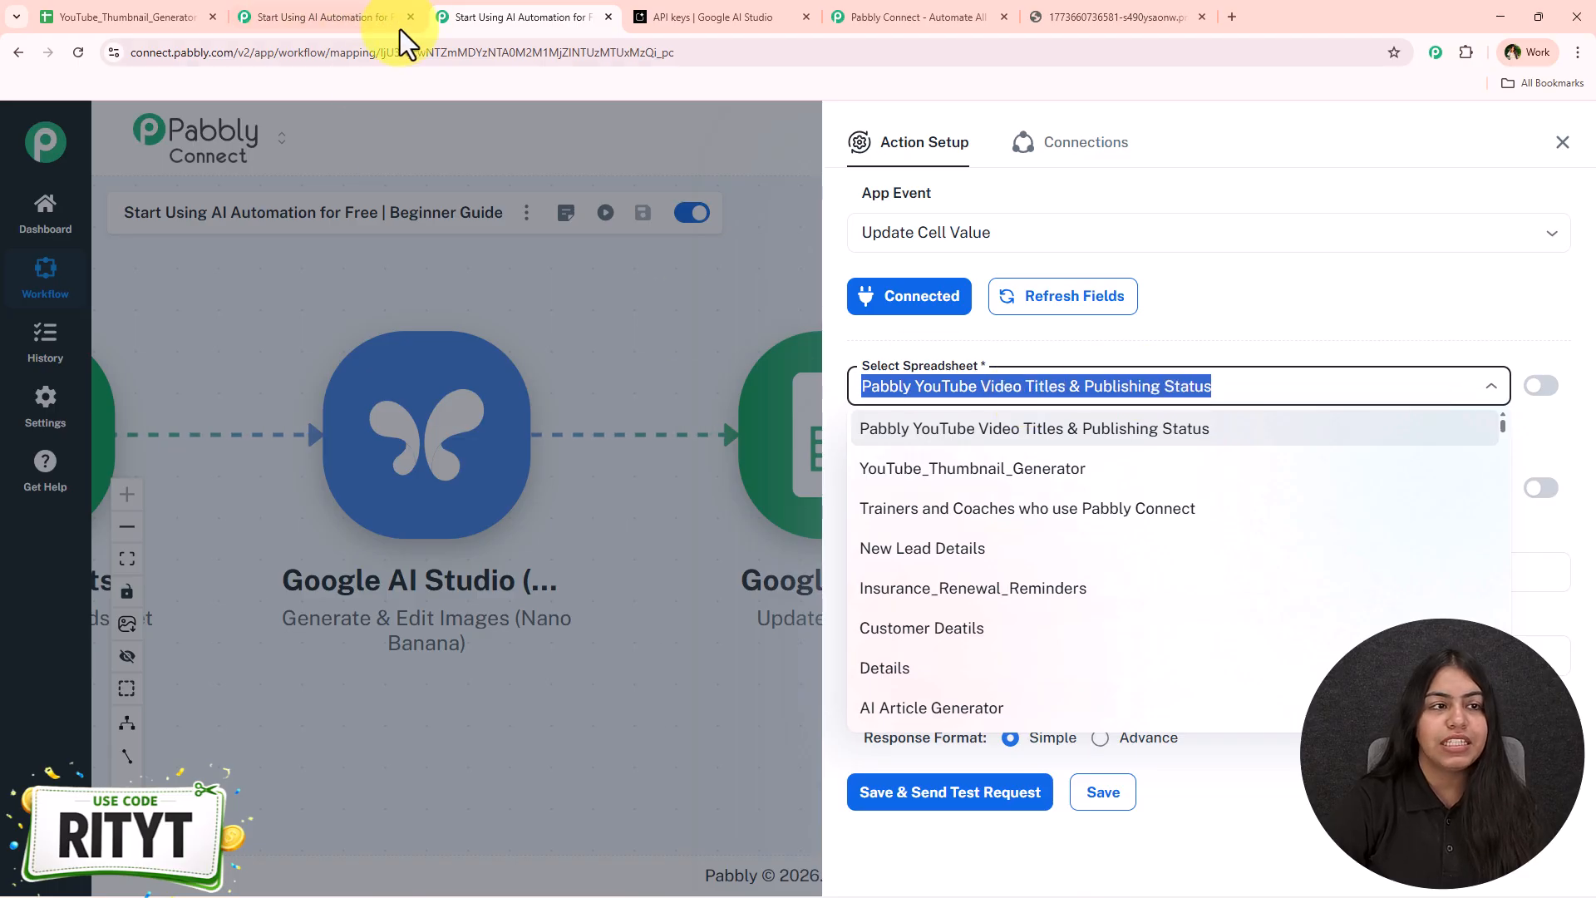
{"action": "left_click", "coordinate": [1030, 470]}
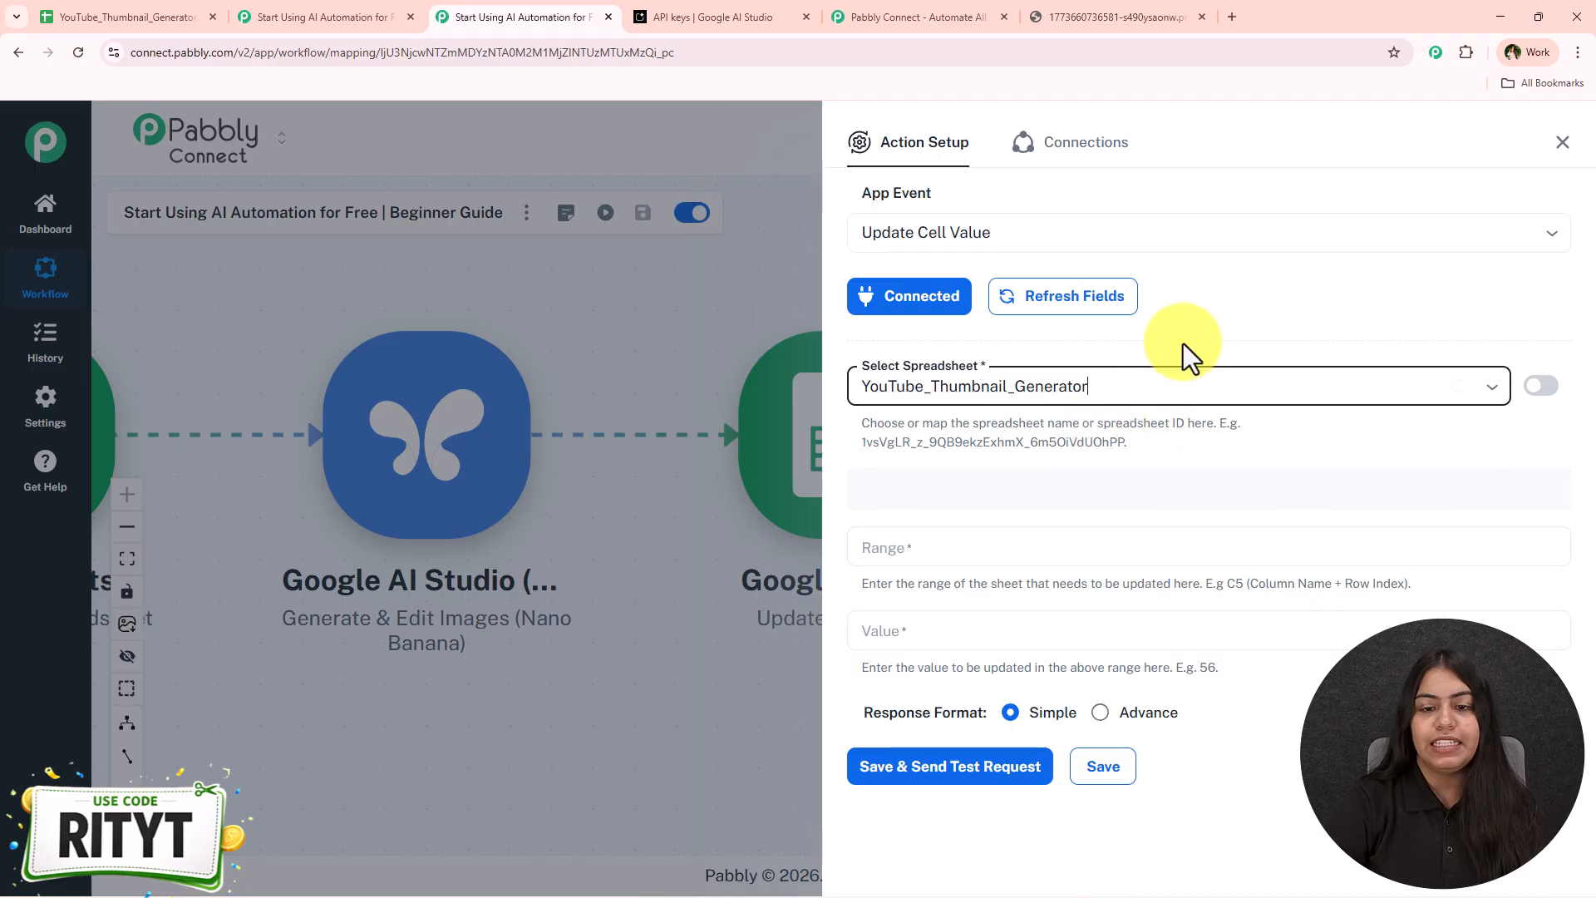
Step: Check the Thumbnail column in the spreadsheet and set the action's range to D2
{"action": "left_click", "coordinate": [116, 17]}
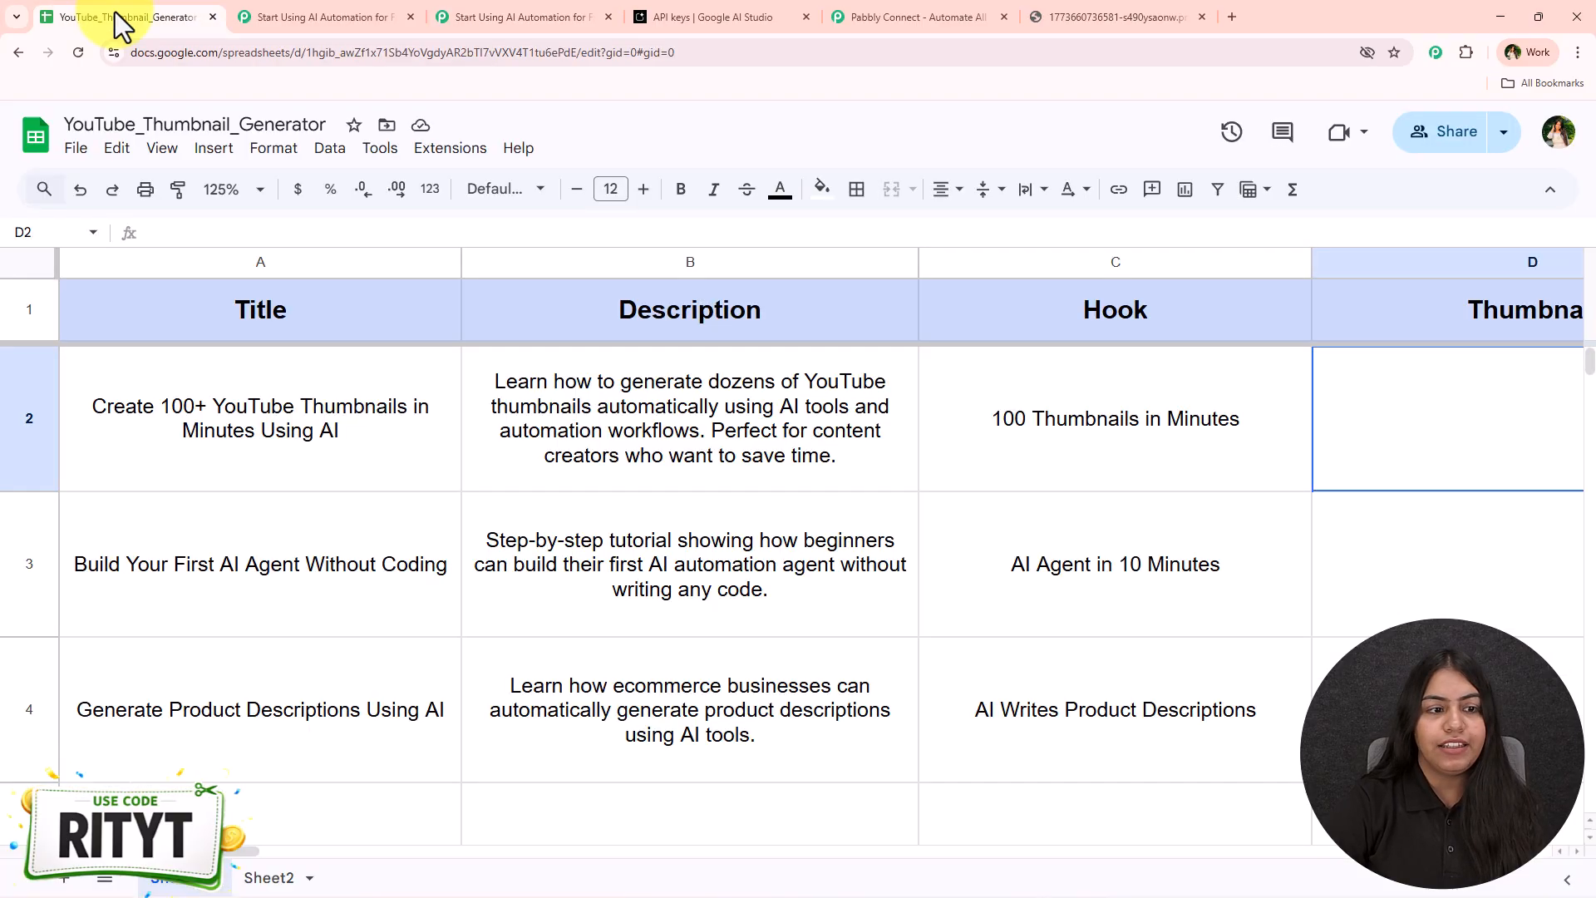
{"action": "left_click", "coordinate": [532, 16]}
{"action": "left_click", "coordinate": [849, 576]}
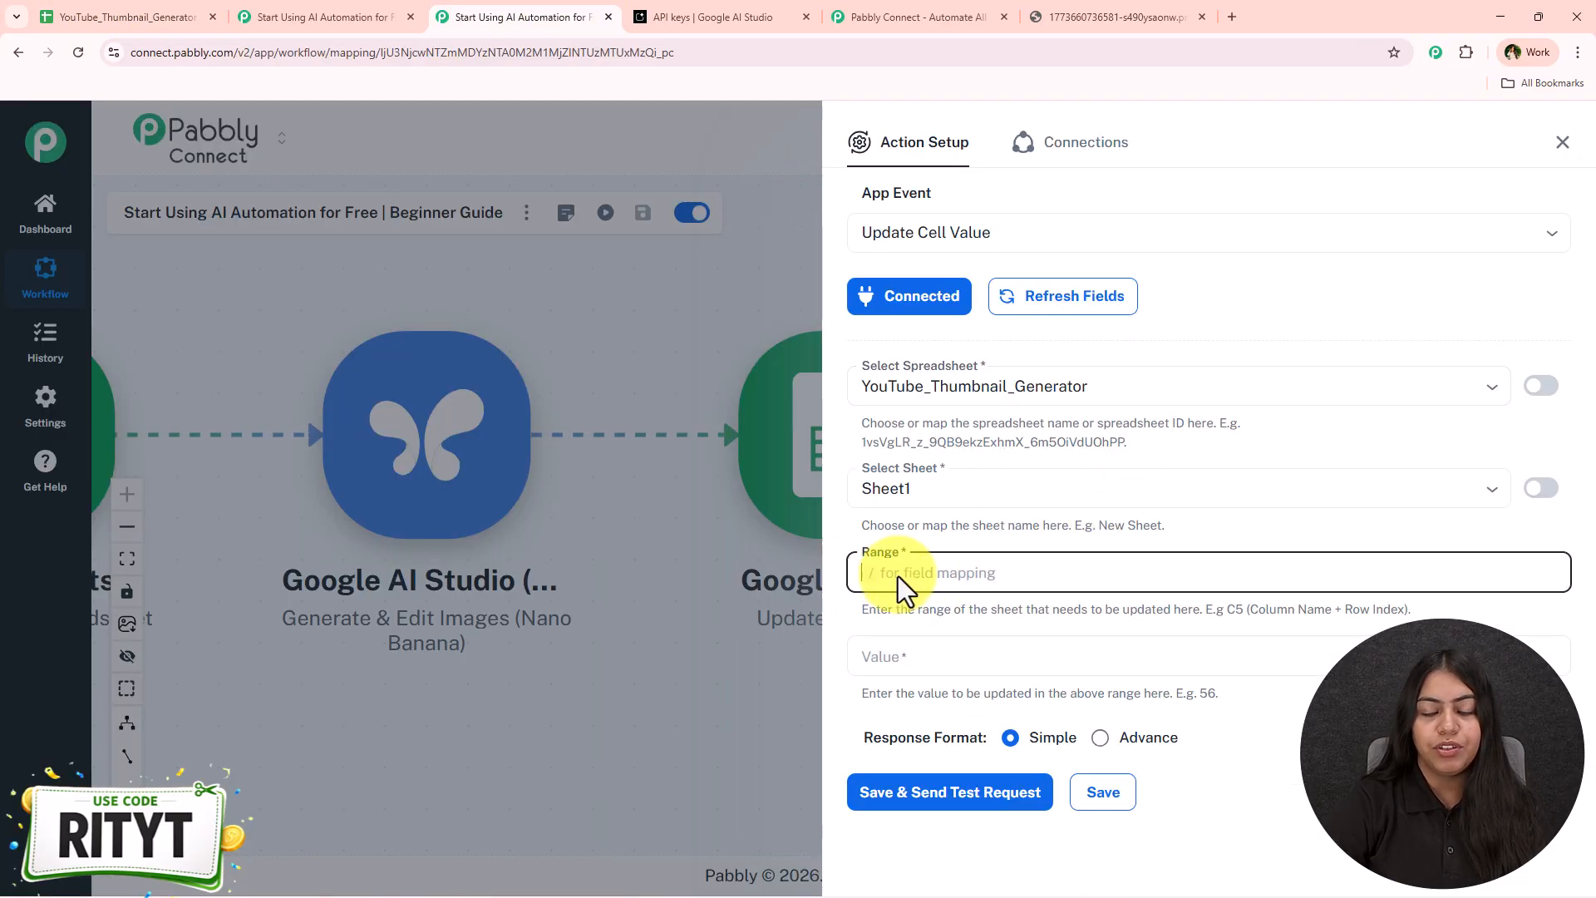
{"action": "left_click", "coordinate": [125, 17]}
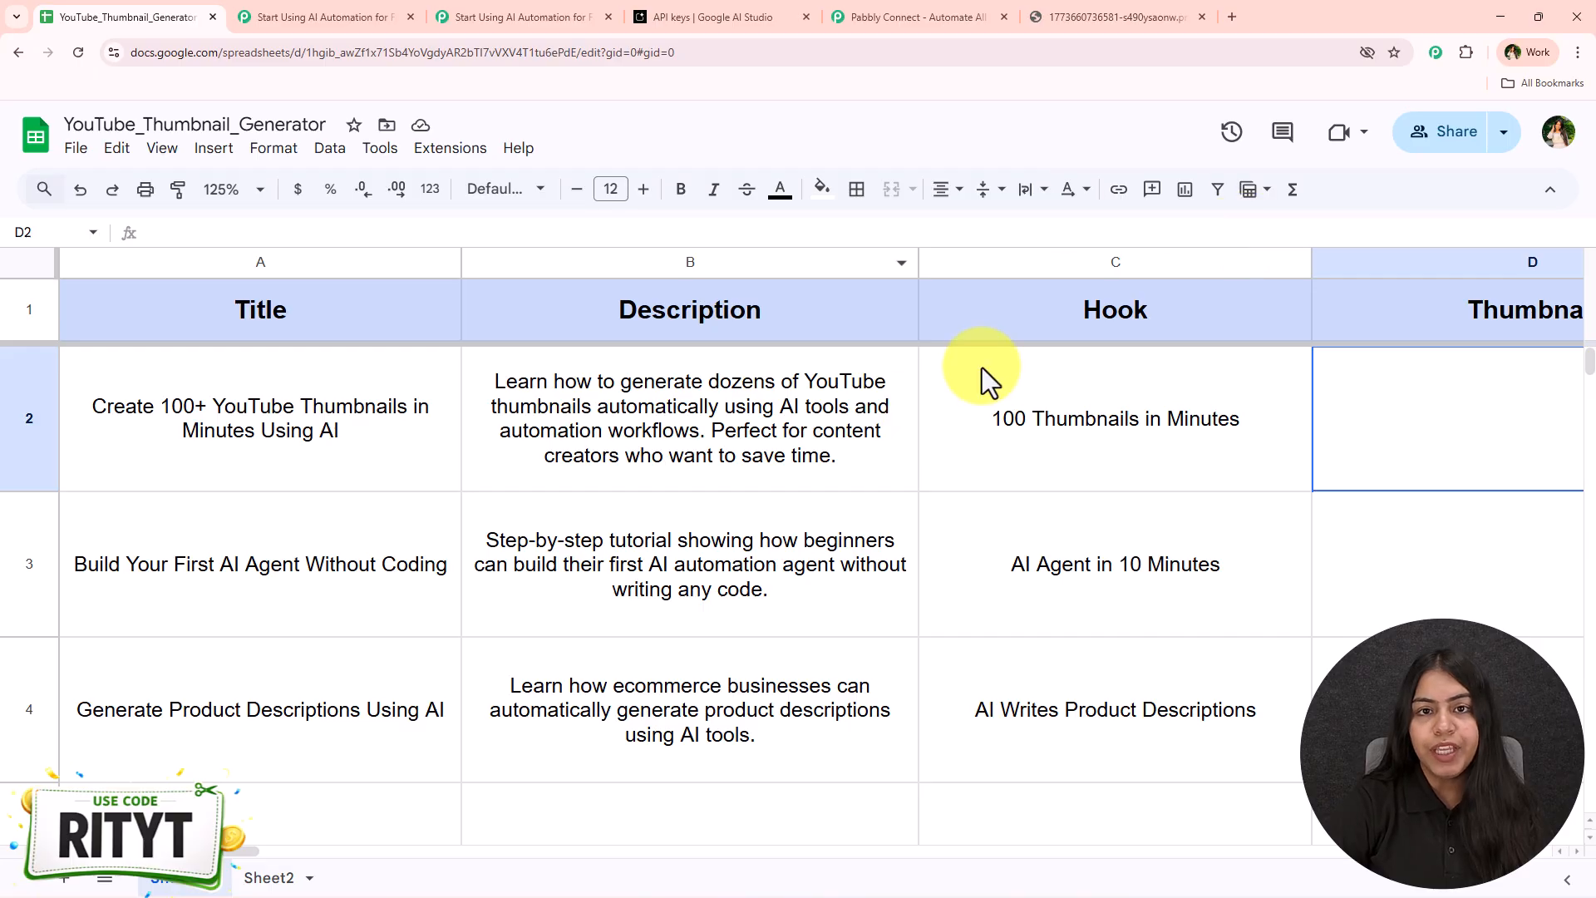
{"action": "left_click", "coordinate": [552, 17]}
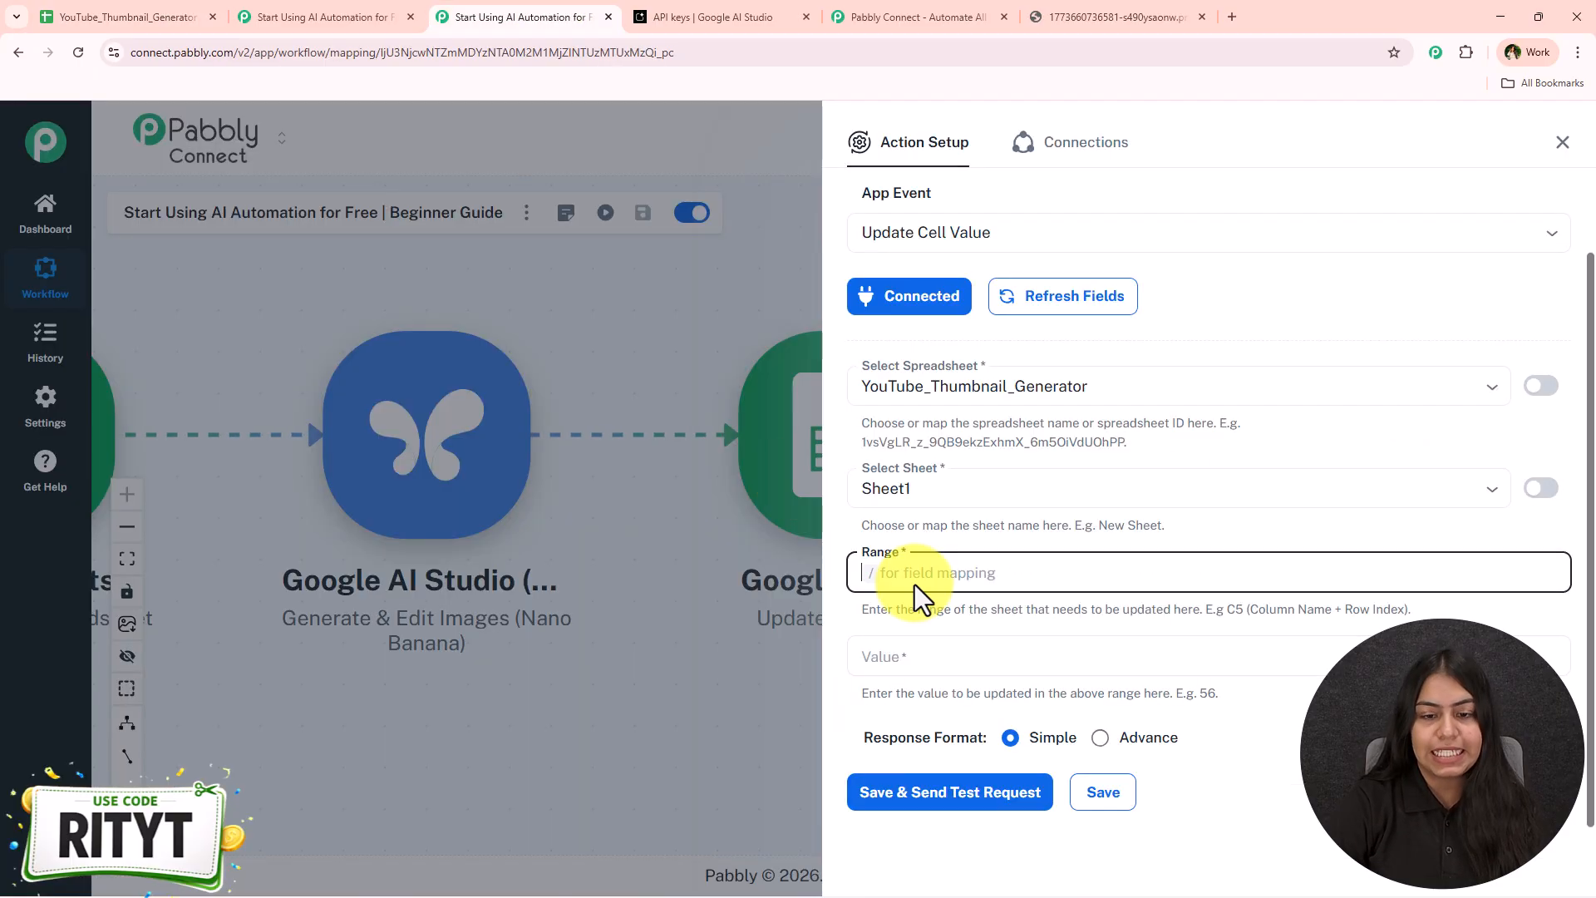
{"action": "type", "text": "D2"}
Step: Check the Thumbnail cells of rows 3 and 4, and replace the range's fixed row number with the trigger's mapped RowIndex
{"action": "left_click", "coordinate": [117, 17]}
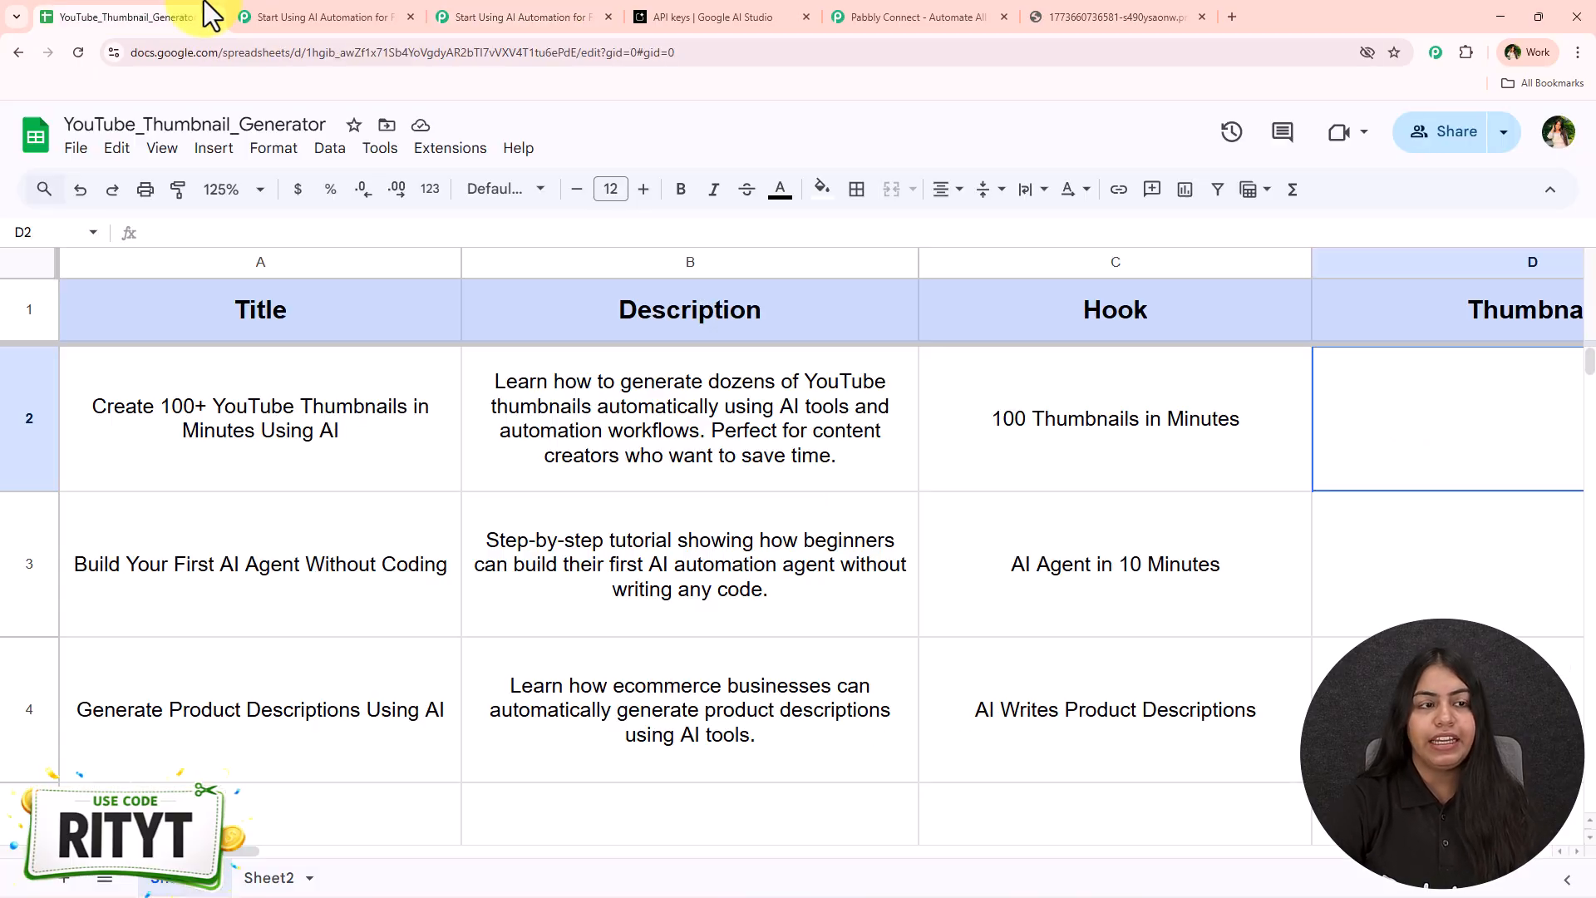
{"action": "left_click", "coordinate": [1364, 561]}
{"action": "key", "text": "Down"}
{"action": "key", "text": "Down"}
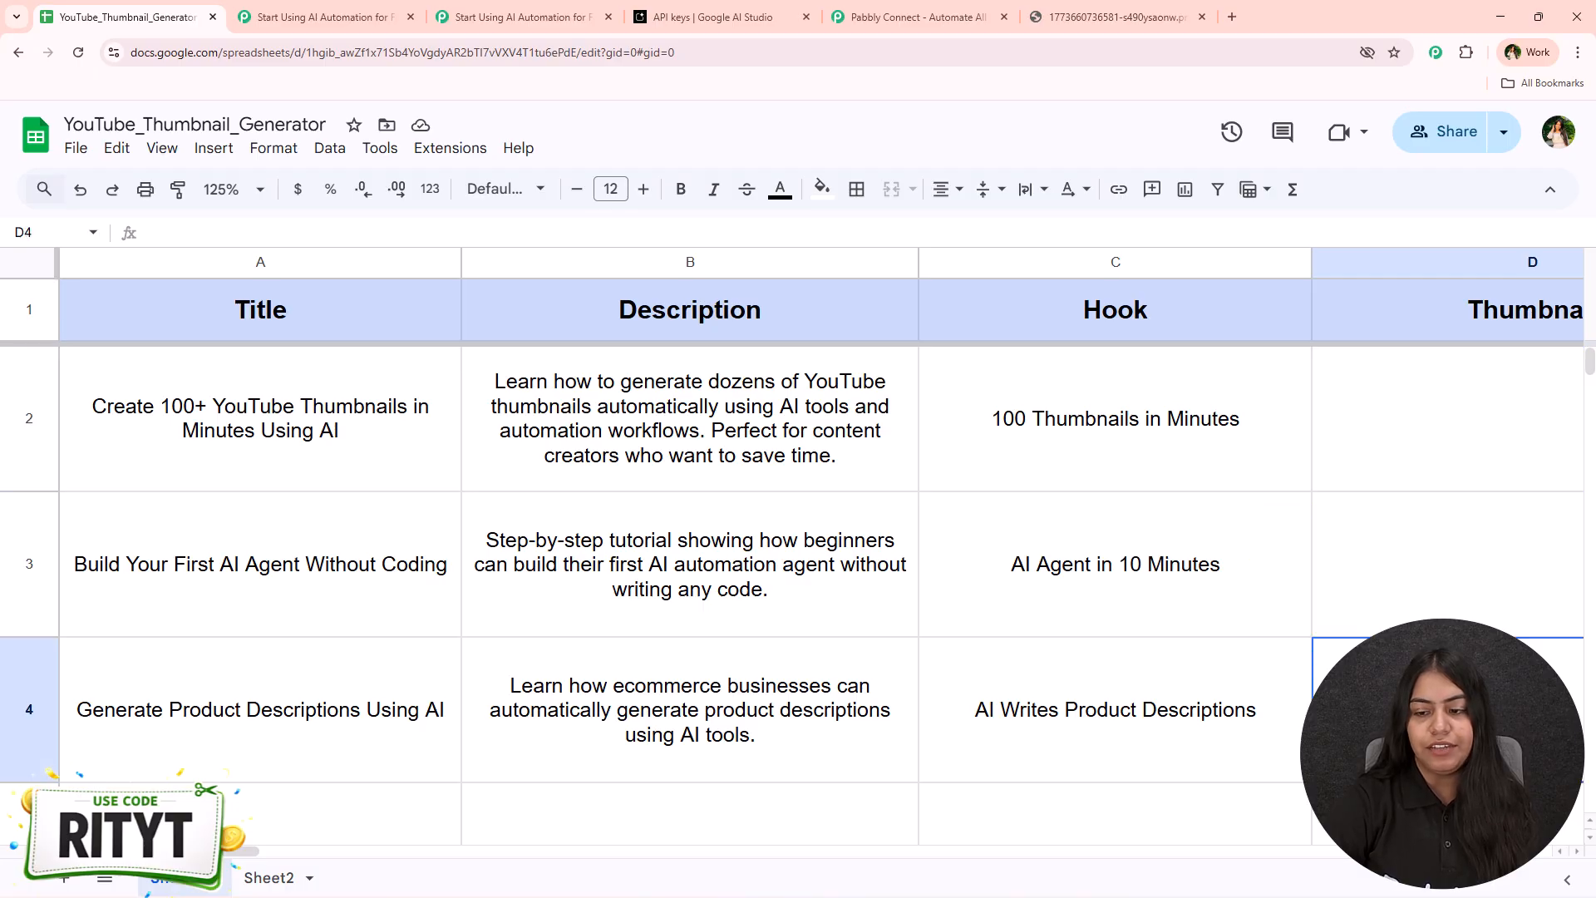
{"action": "left_click", "coordinate": [449, 16]}
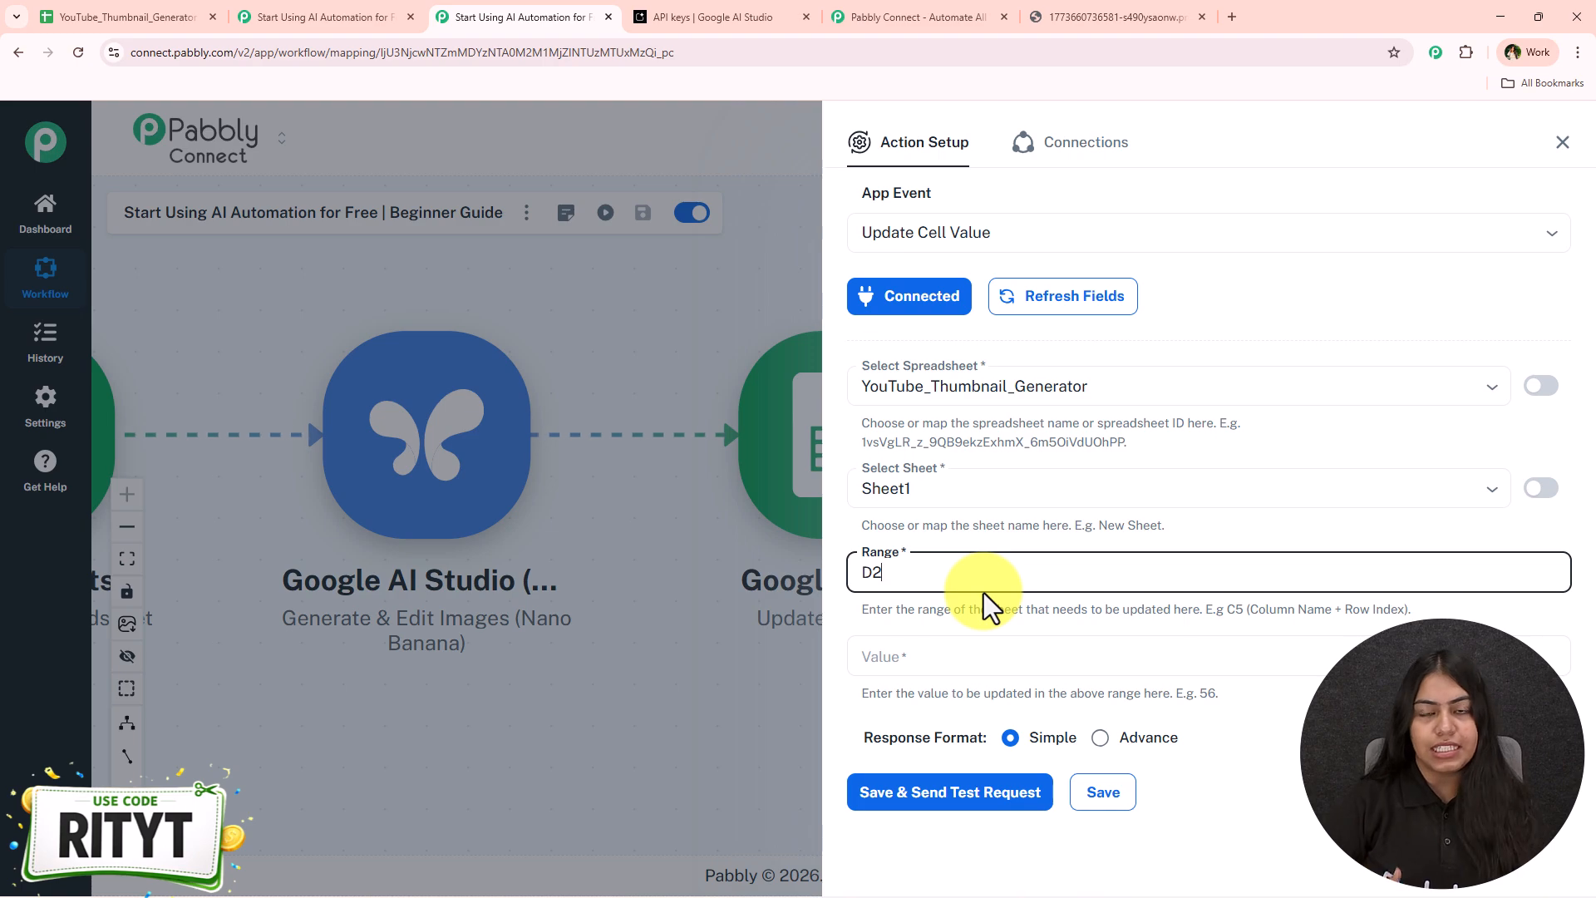
{"action": "key", "text": "BackSpace"}
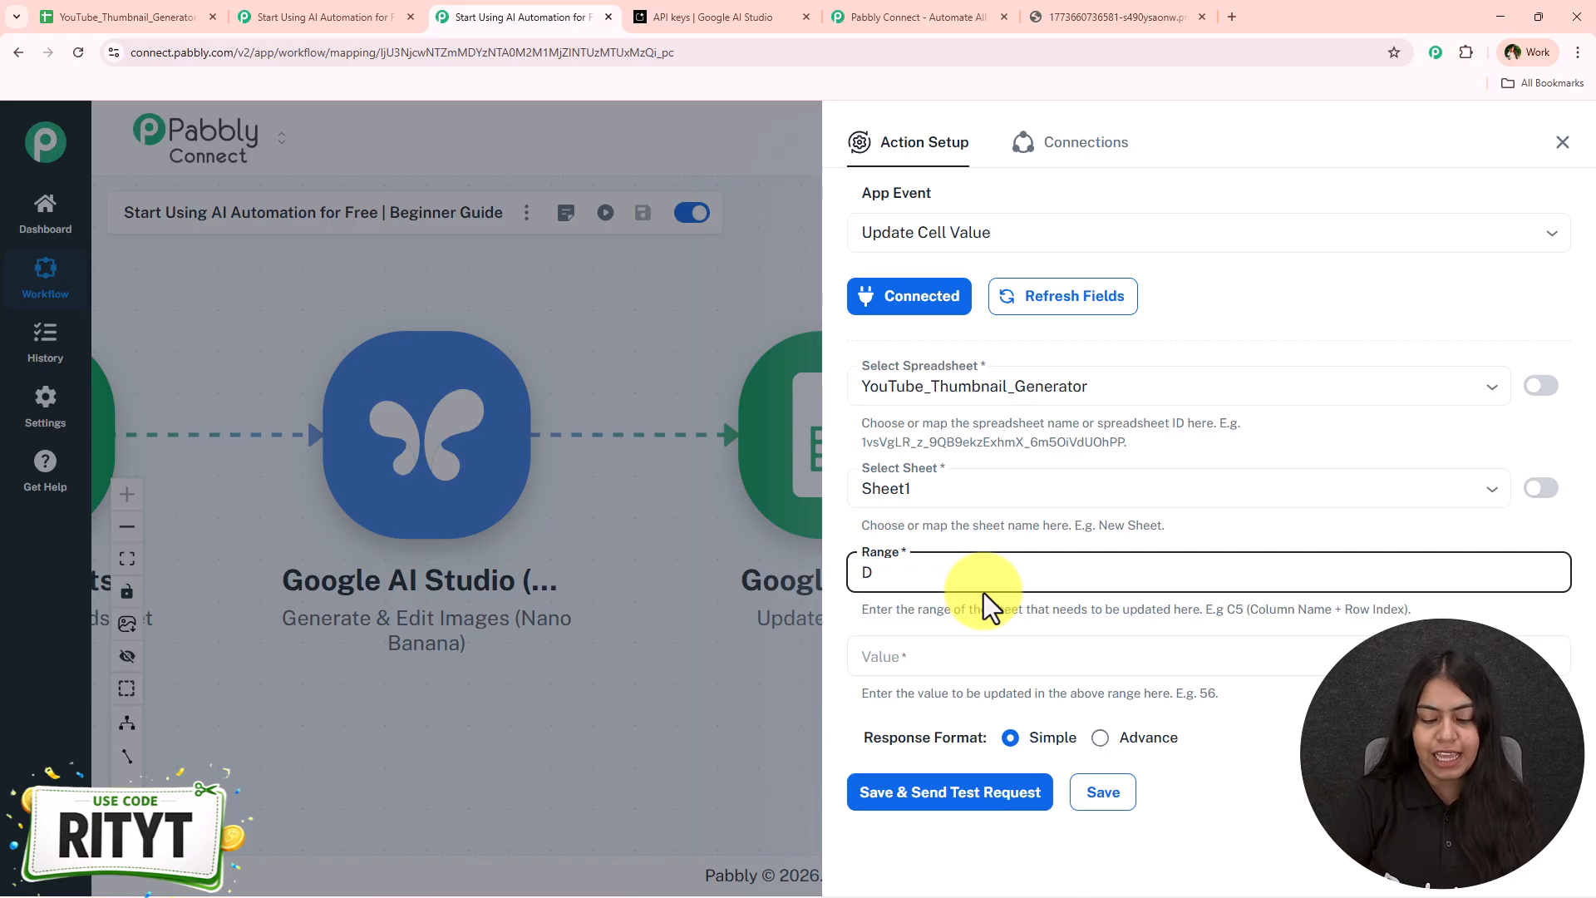
{"action": "type", "text": "/row"}
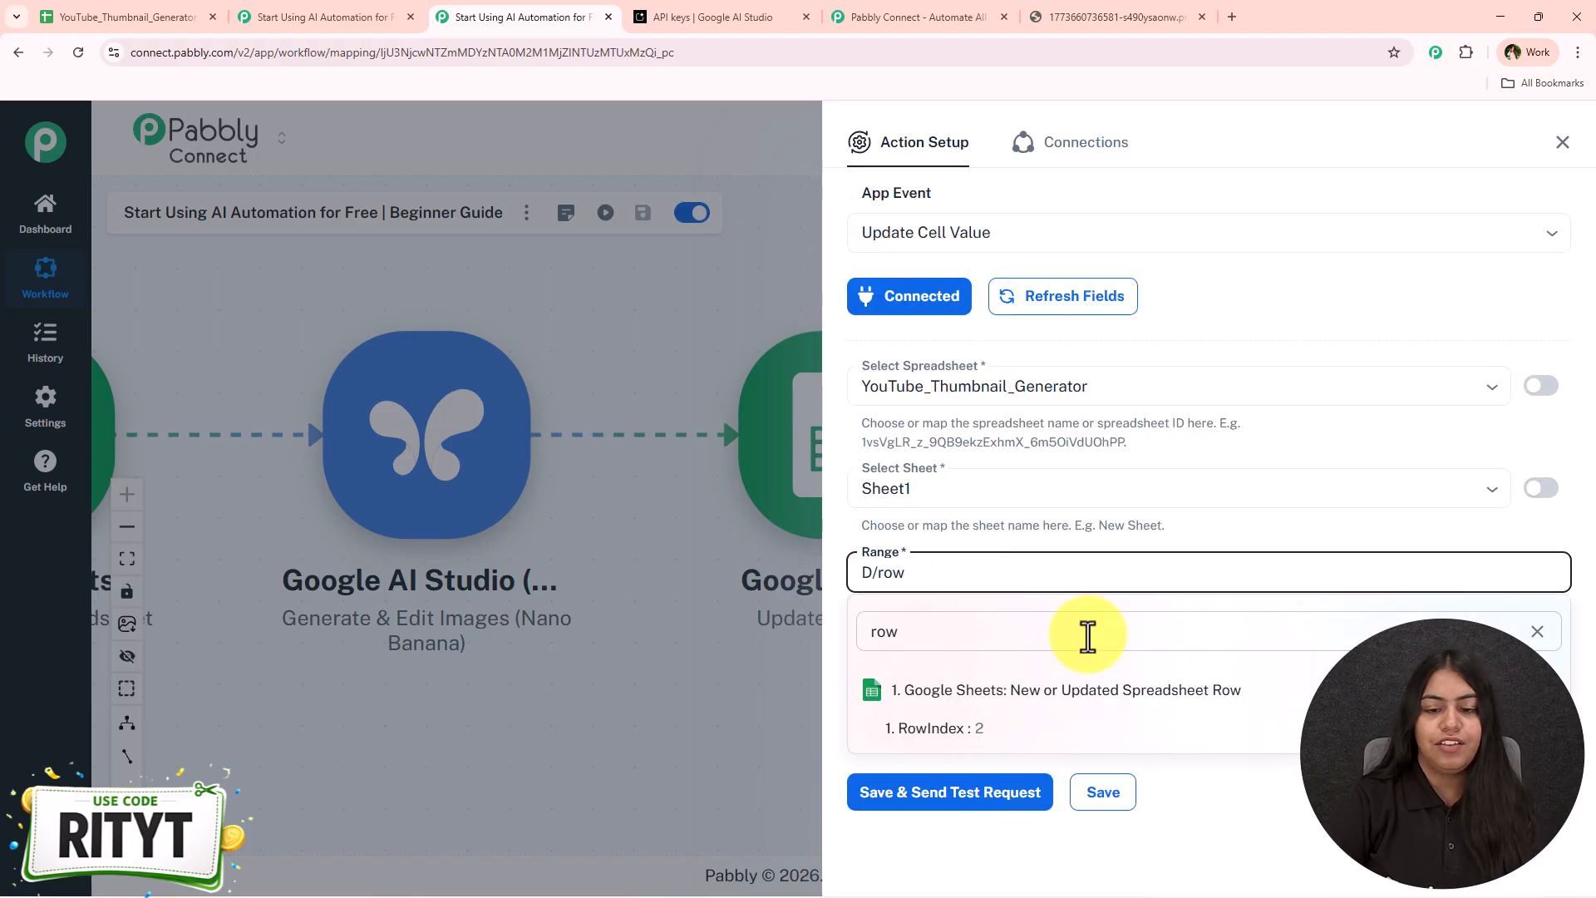
{"action": "left_click", "coordinate": [1085, 736]}
Step: Map the action's Value to the fileURL from the Google AI Studio step
{"action": "left_click", "coordinate": [1022, 653]}
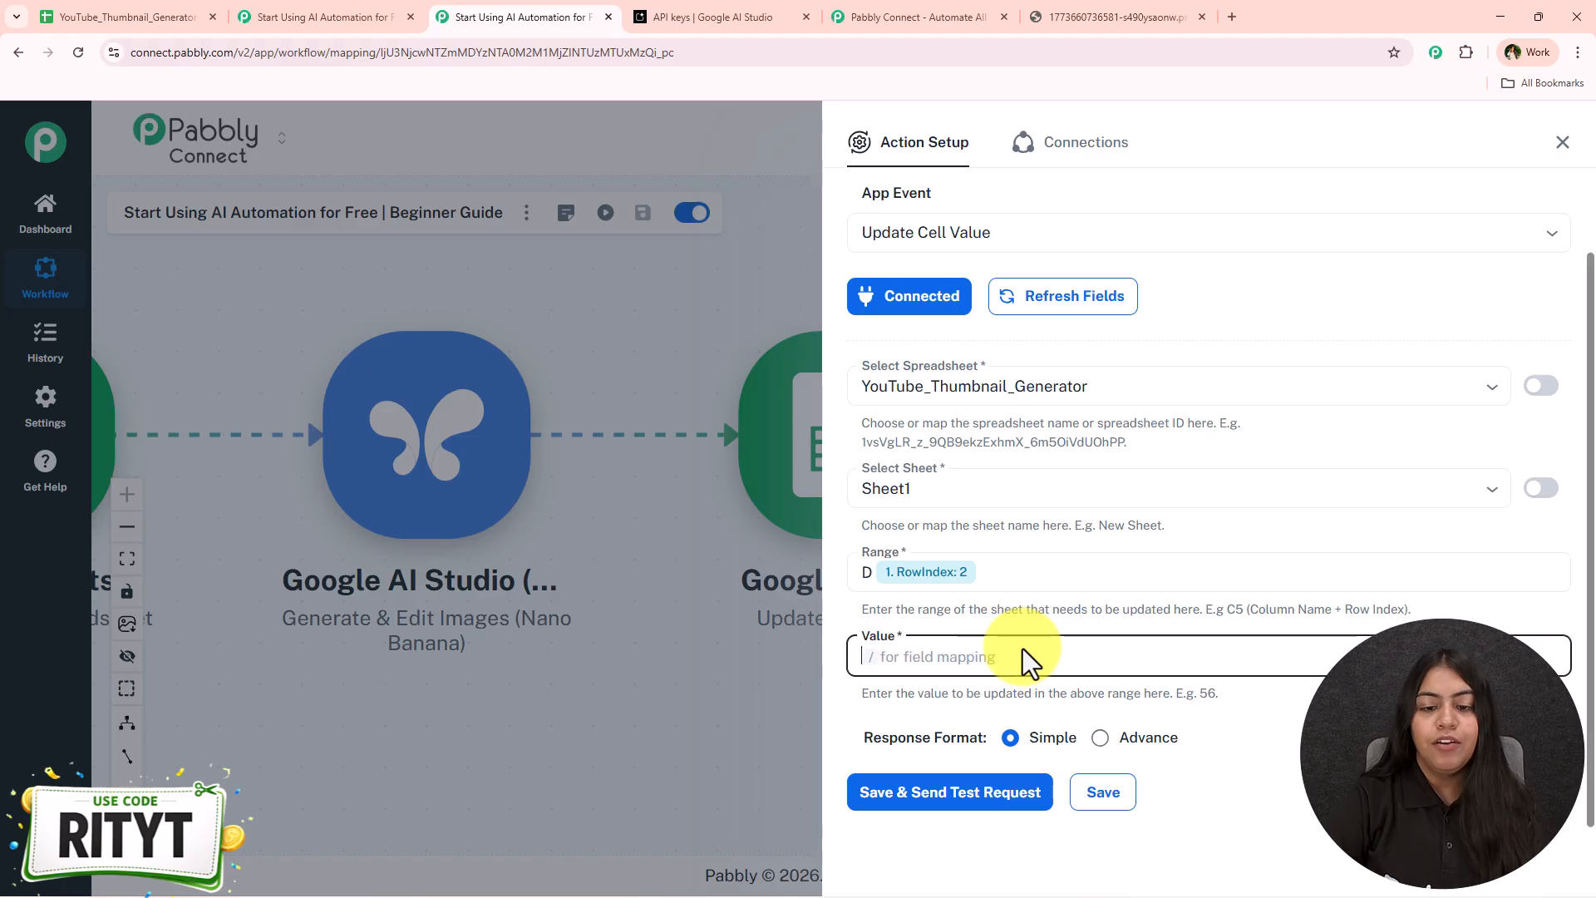
{"action": "type", "text": "/"}
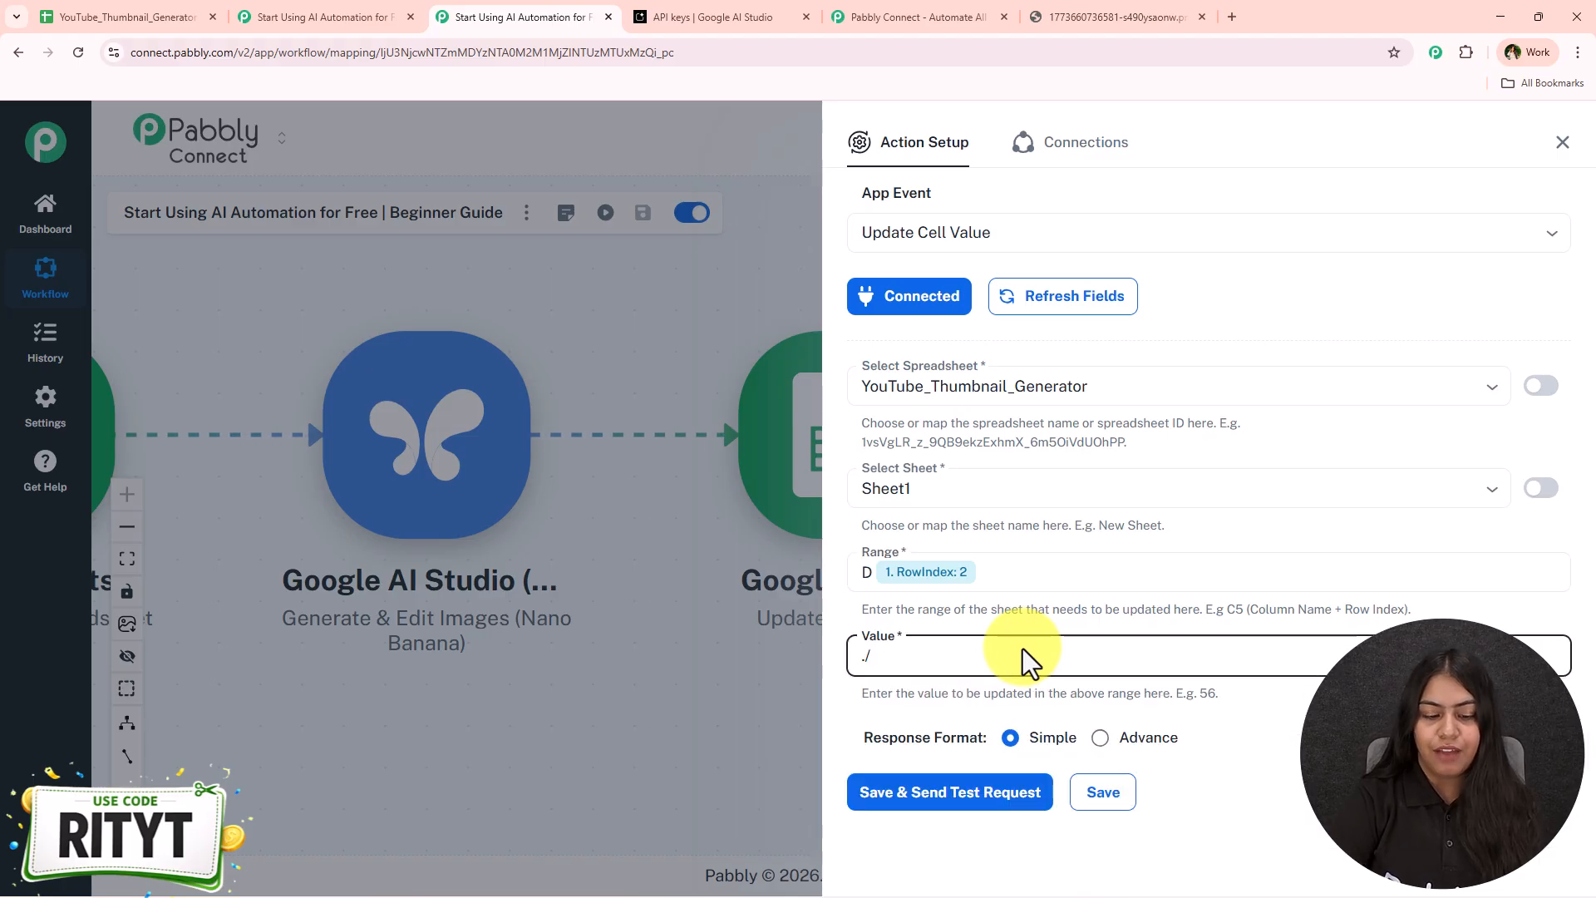
{"action": "key", "text": "ctrl+a"}
{"action": "key", "text": "BackSpace"}
{"action": "type", "text": "/"}
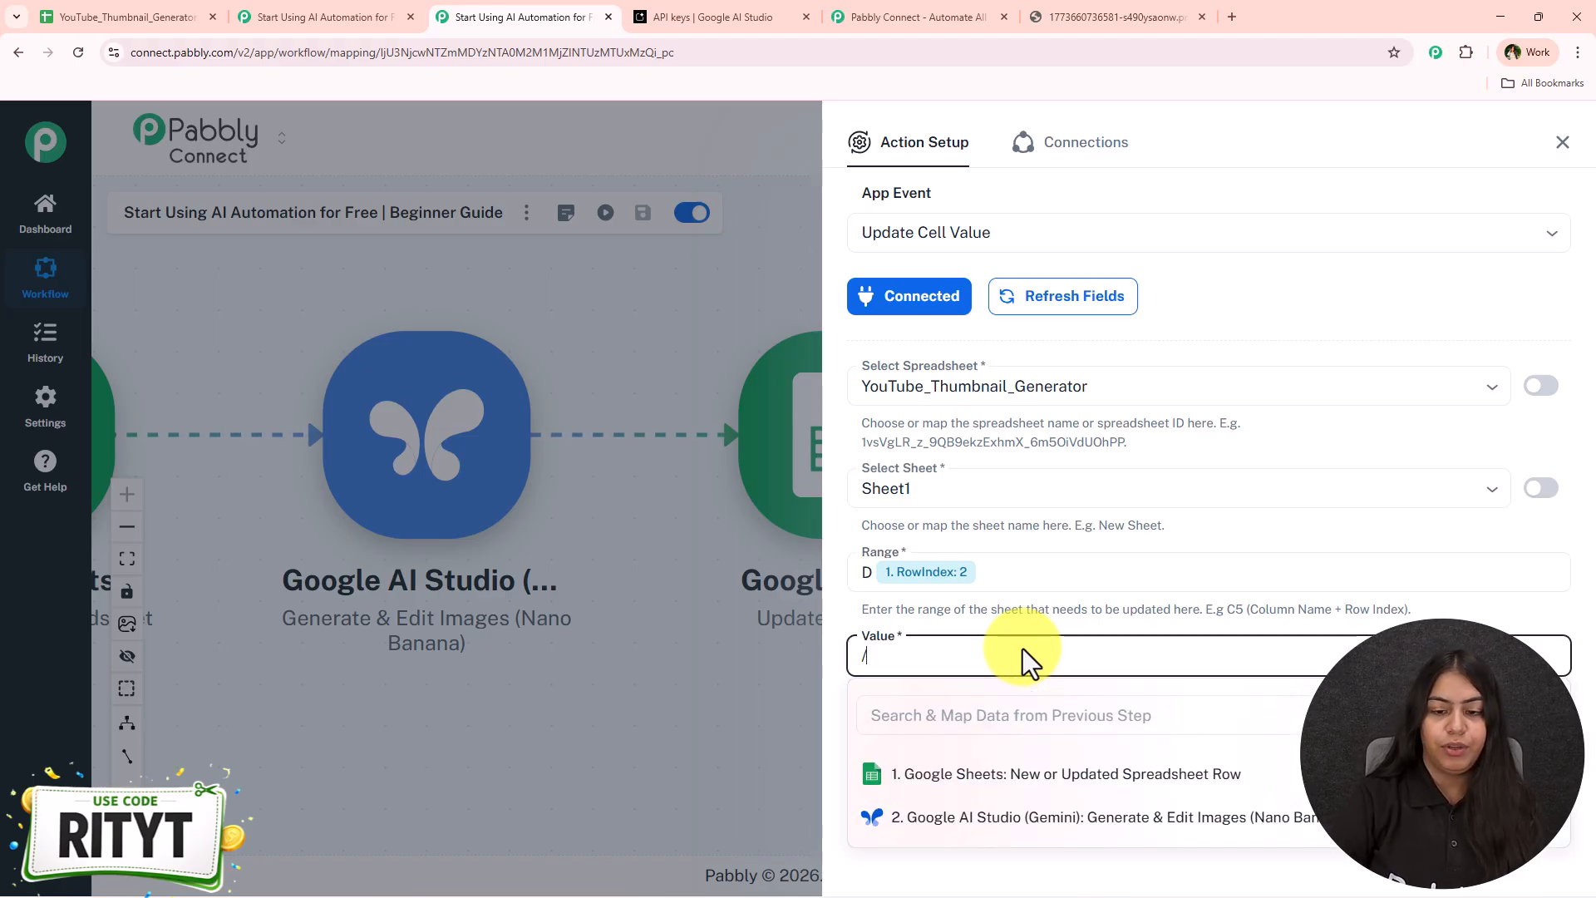
{"action": "left_click", "coordinate": [1158, 821]}
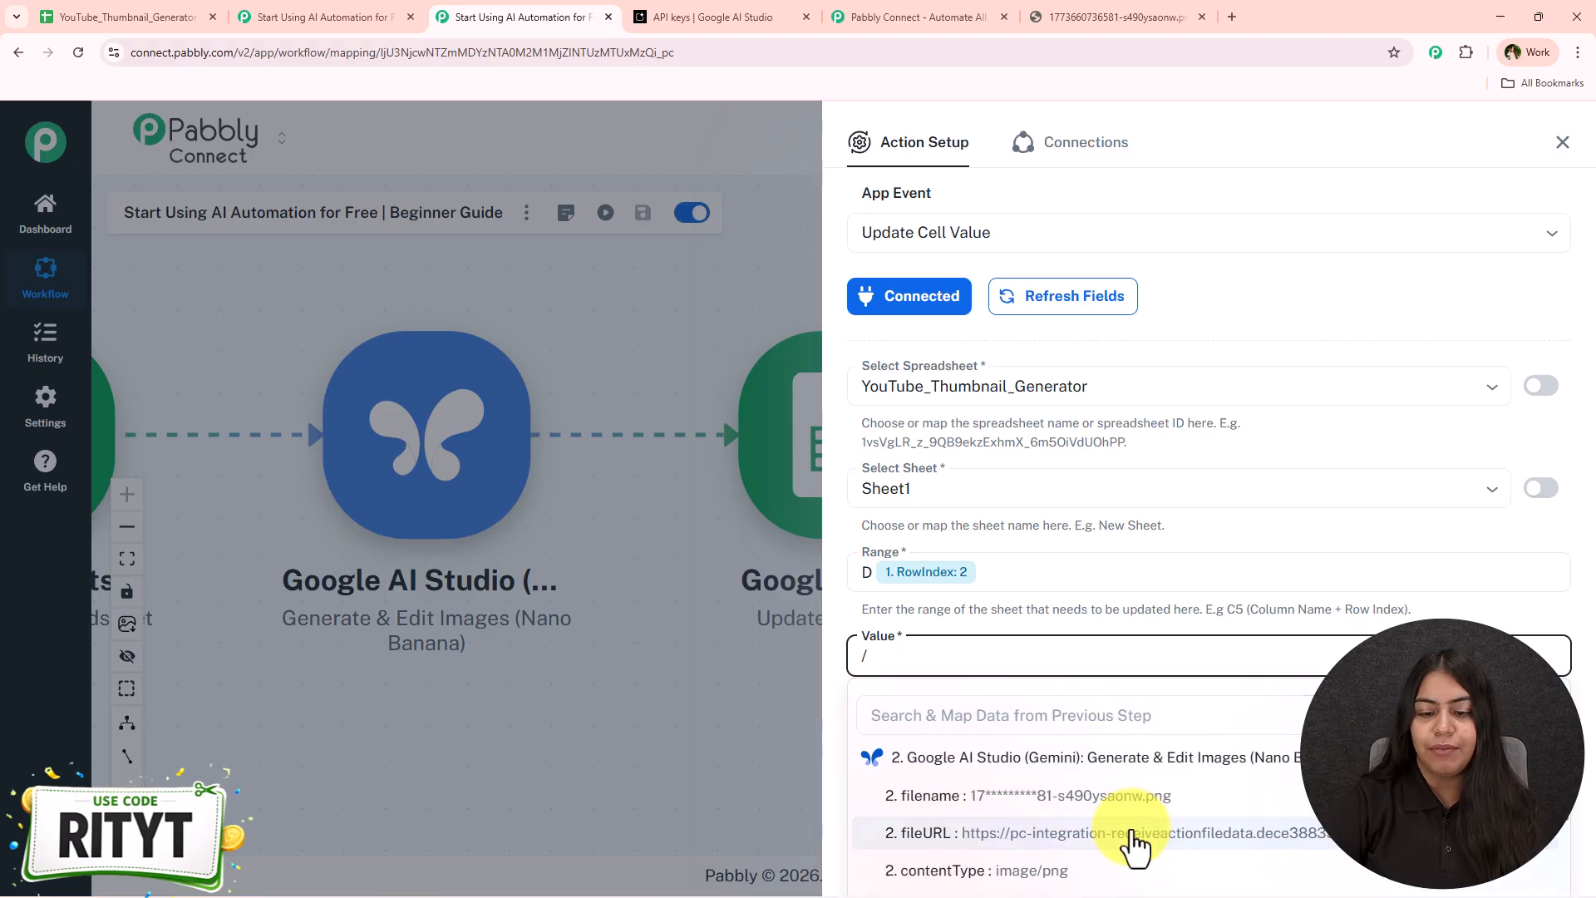
{"action": "left_click", "coordinate": [1064, 844]}
Step: Save the Update Cell Value action with a test request and review the received response
{"action": "scroll", "coordinate": [1181, 582], "scroll_direction": "down", "scroll_amount": 2}
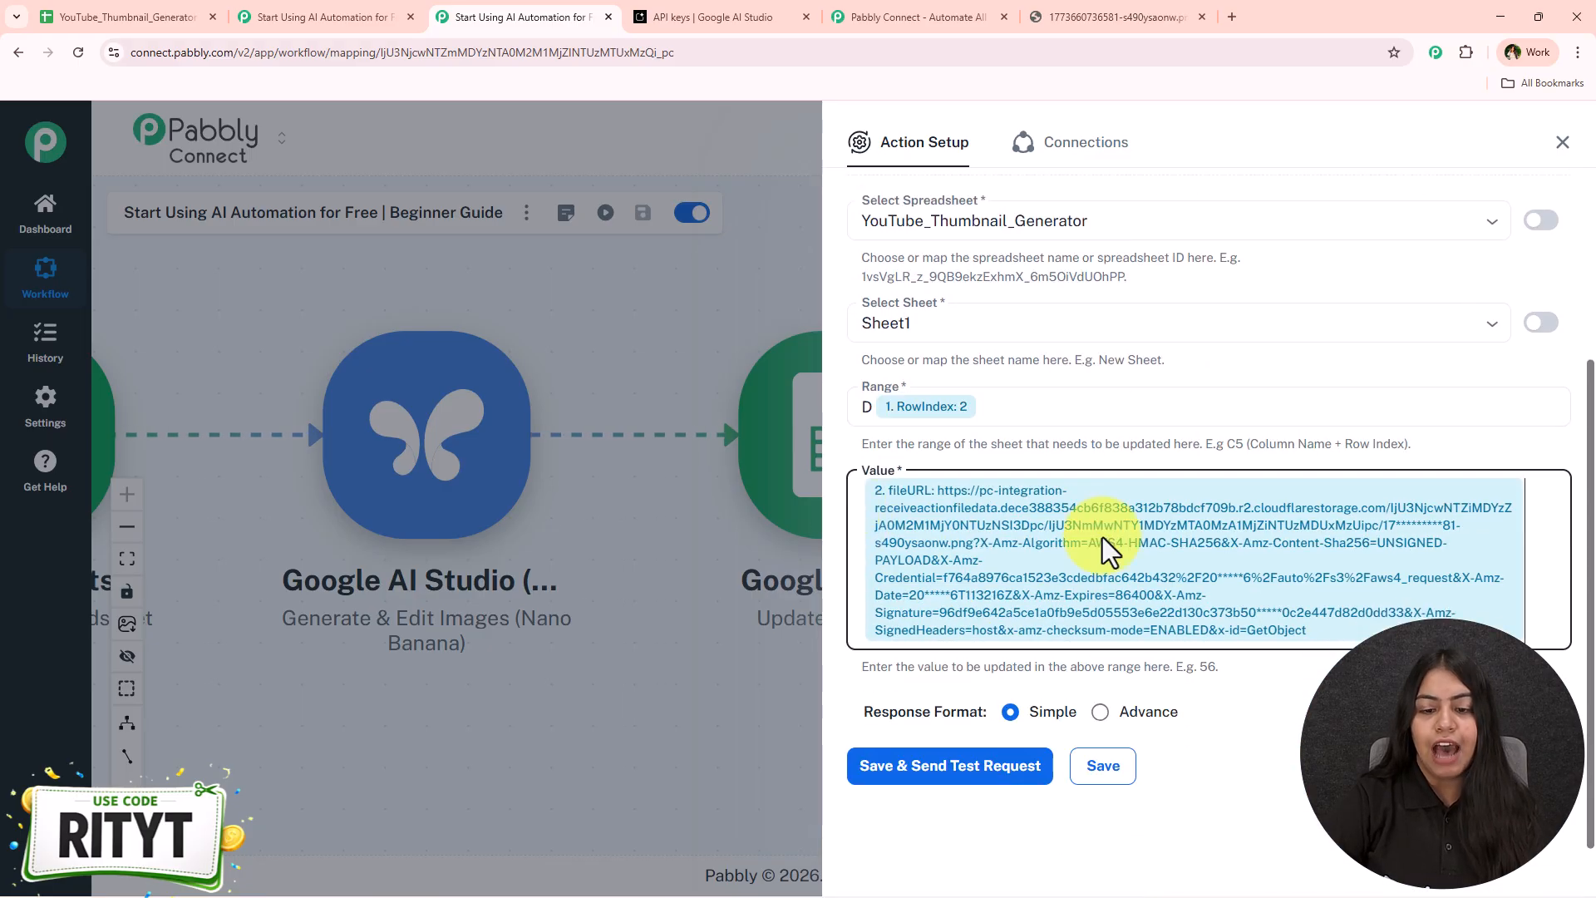
{"action": "left_click", "coordinate": [918, 769]}
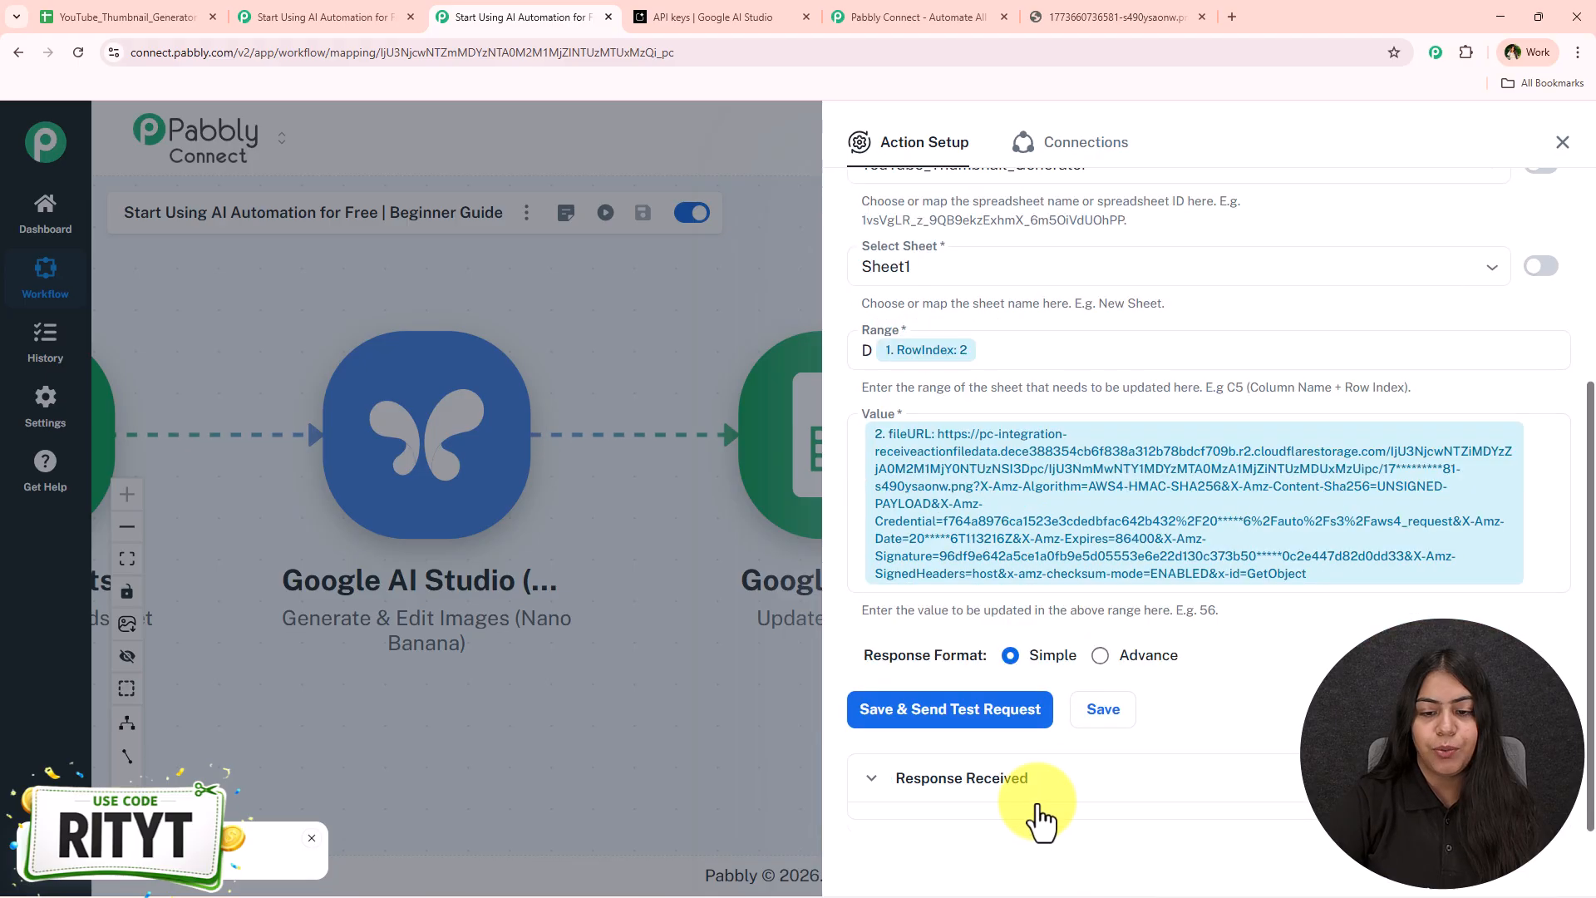
{"action": "left_click", "coordinate": [1072, 798]}
{"action": "scroll", "coordinate": [1008, 723], "scroll_direction": "down", "scroll_amount": 4}
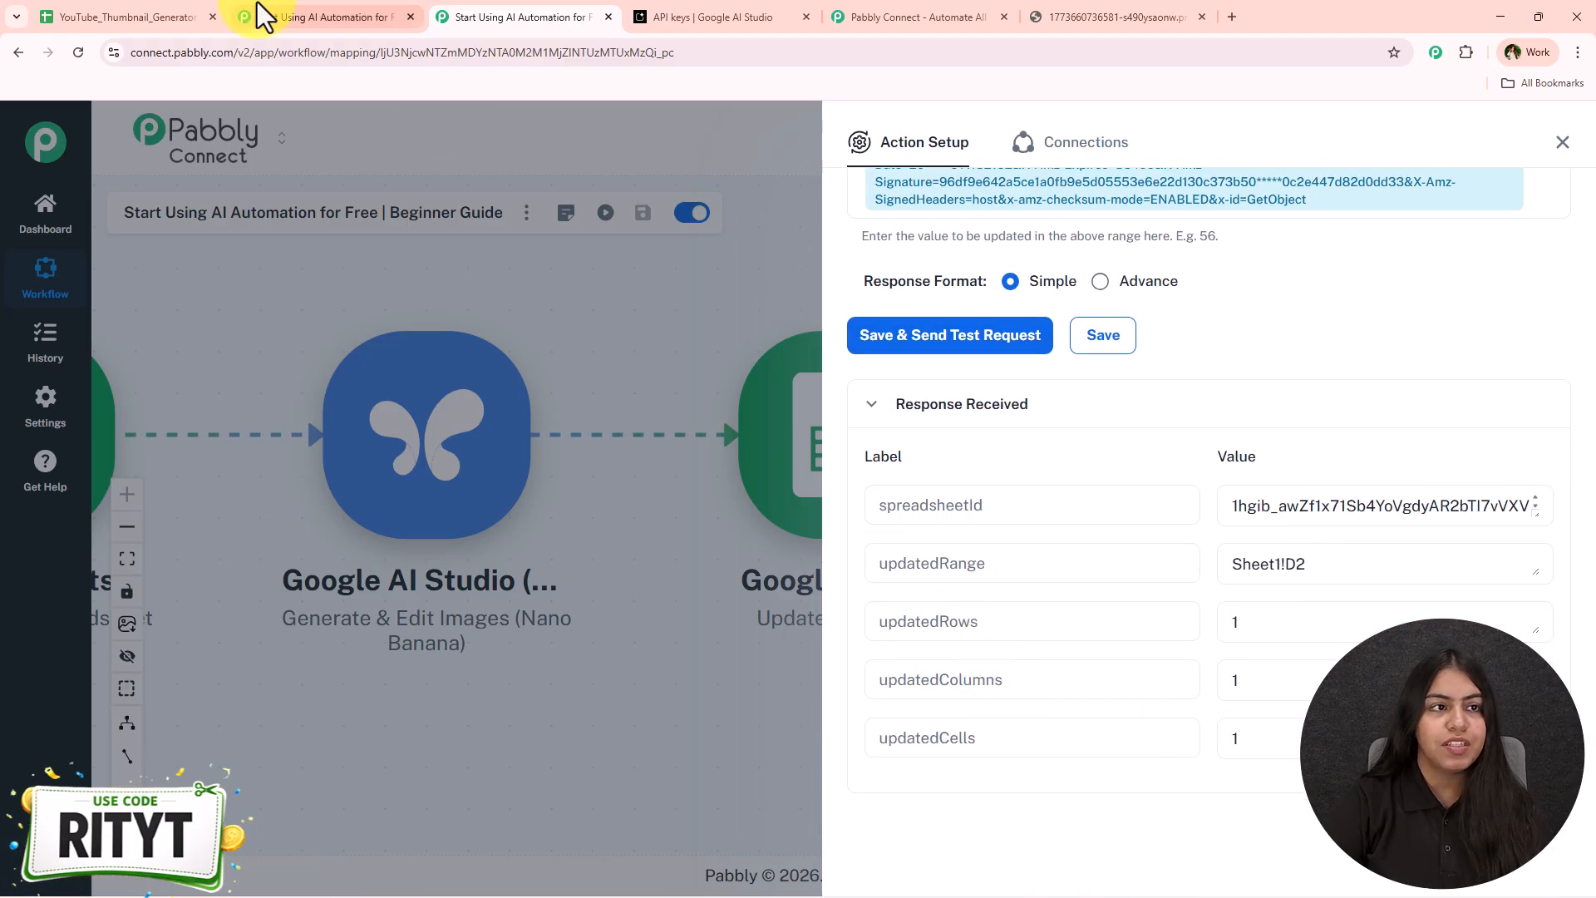
Step: Open the thumbnail link in cell D2 of the spreadsheet to view the image, and return to the spreadsheet
{"action": "left_click", "coordinate": [173, 7]}
{"action": "left_click", "coordinate": [1449, 400]}
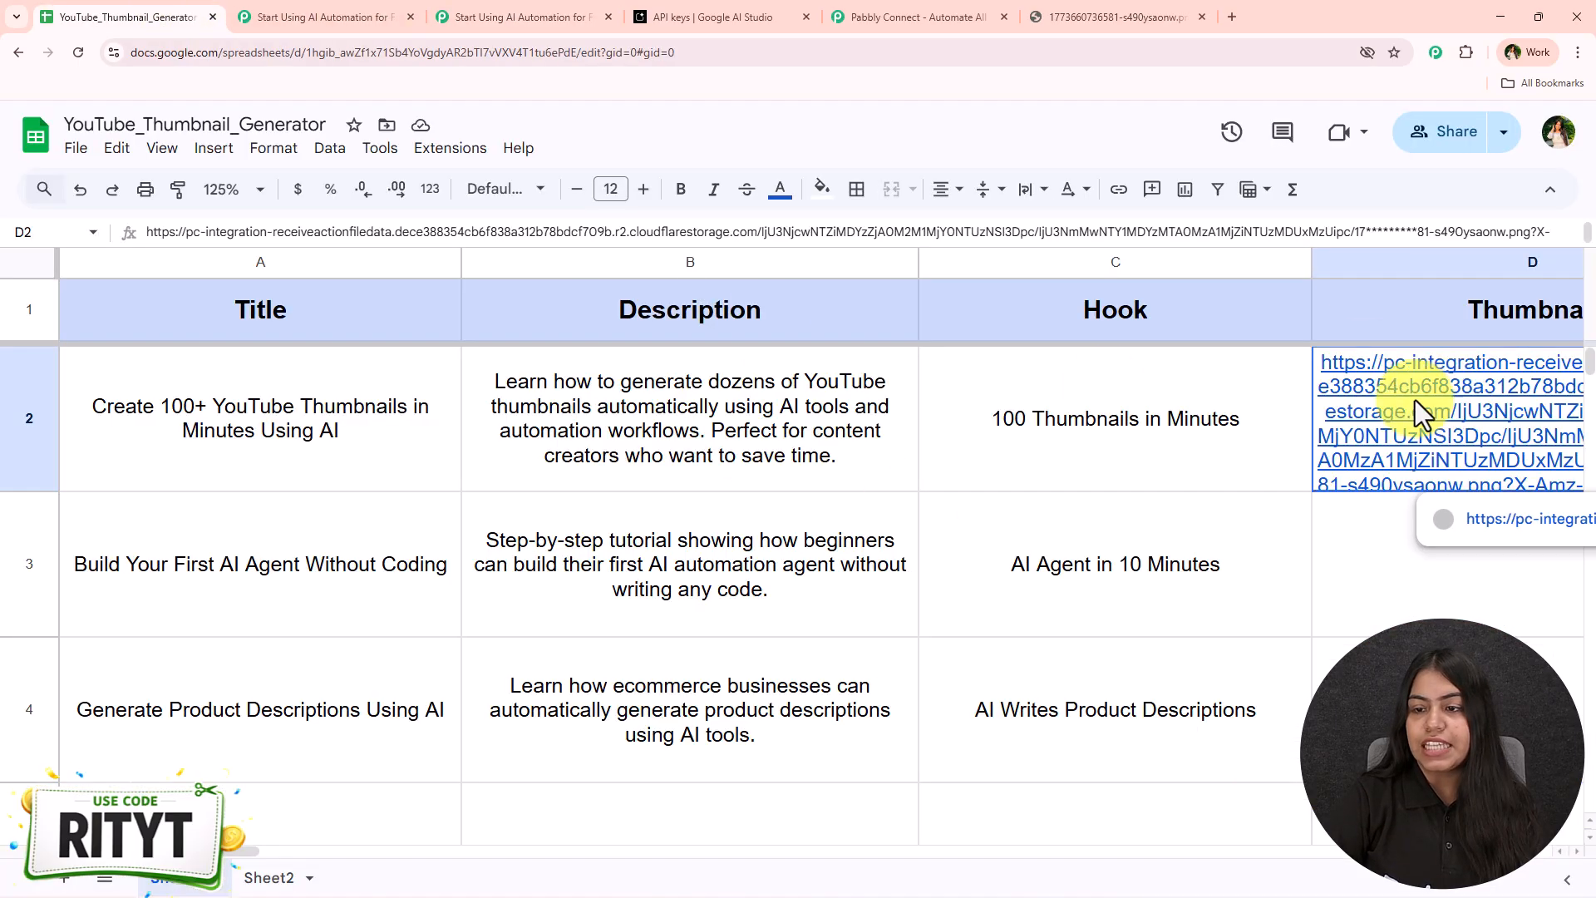
{"action": "left_click", "coordinate": [1479, 506]}
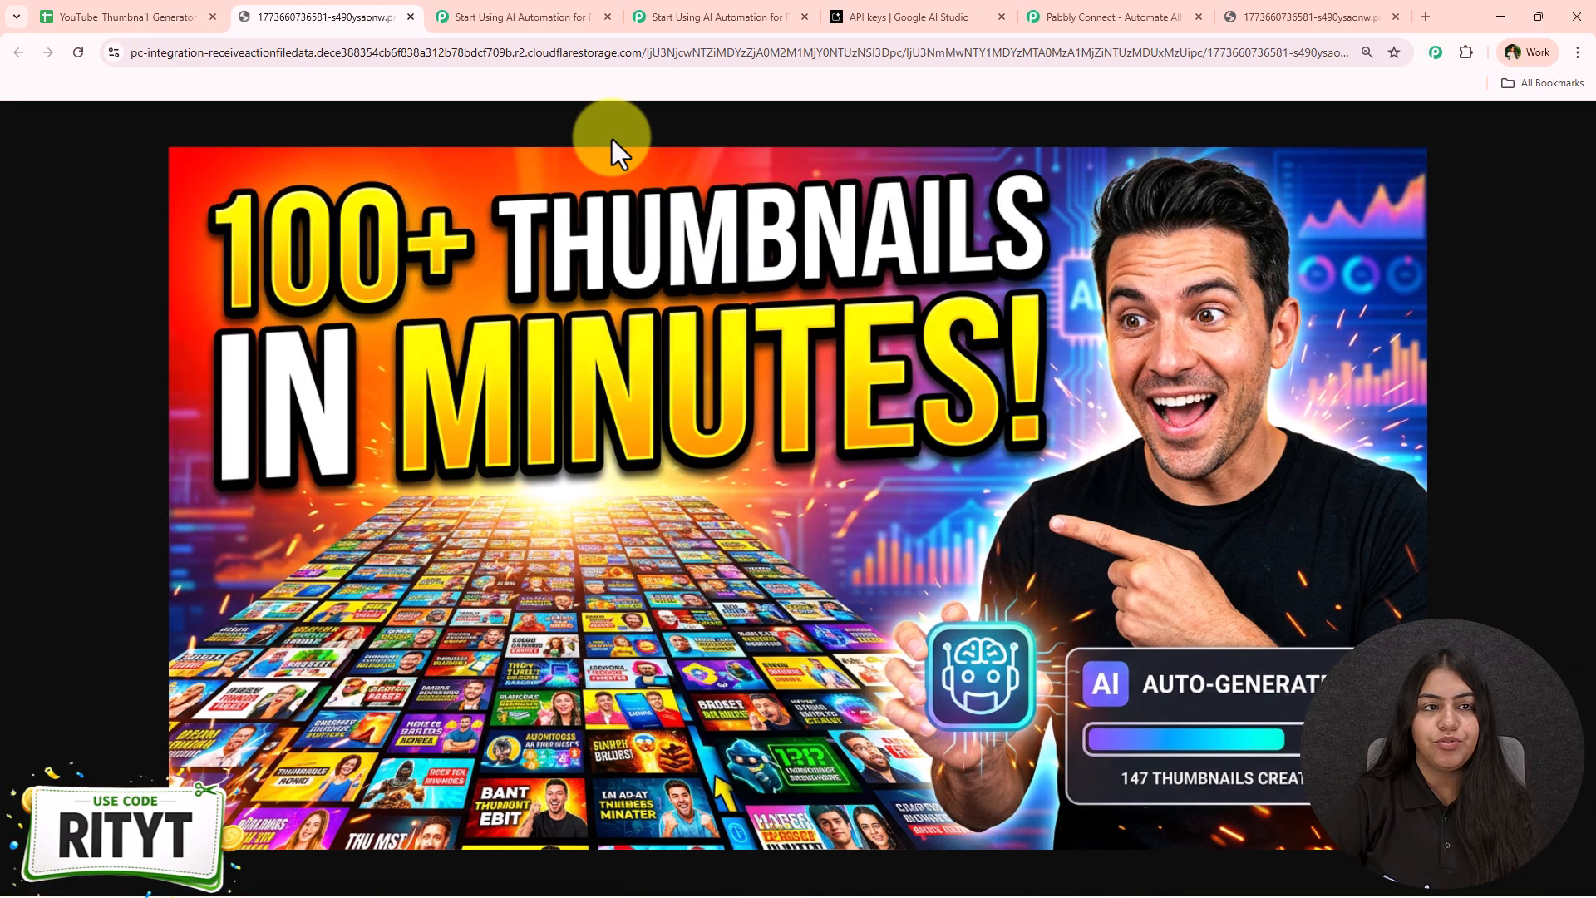
{"action": "left_click", "coordinate": [433, 13]}
{"action": "left_click", "coordinate": [391, 16]}
{"action": "left_click", "coordinate": [125, 16]}
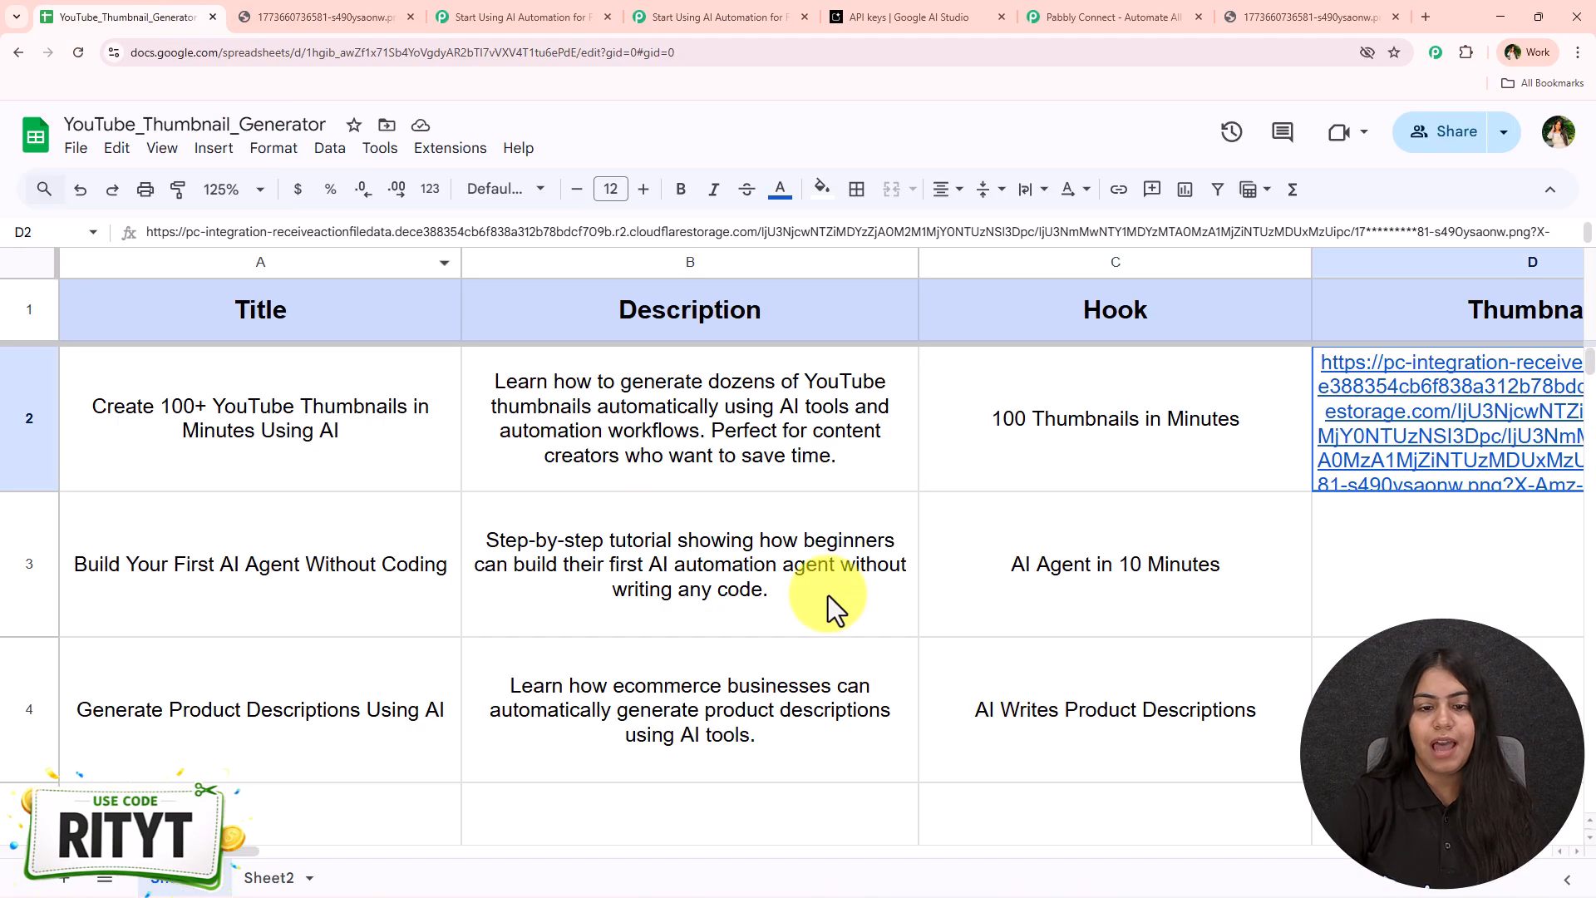
Step: Clear the title, description and hook in row 4 and restore them to trigger the workflow for that row
{"action": "left_click", "coordinate": [1149, 567]}
{"action": "left_click", "coordinate": [188, 575], "text": "shift"}
{"action": "left_click", "coordinate": [1085, 590]}
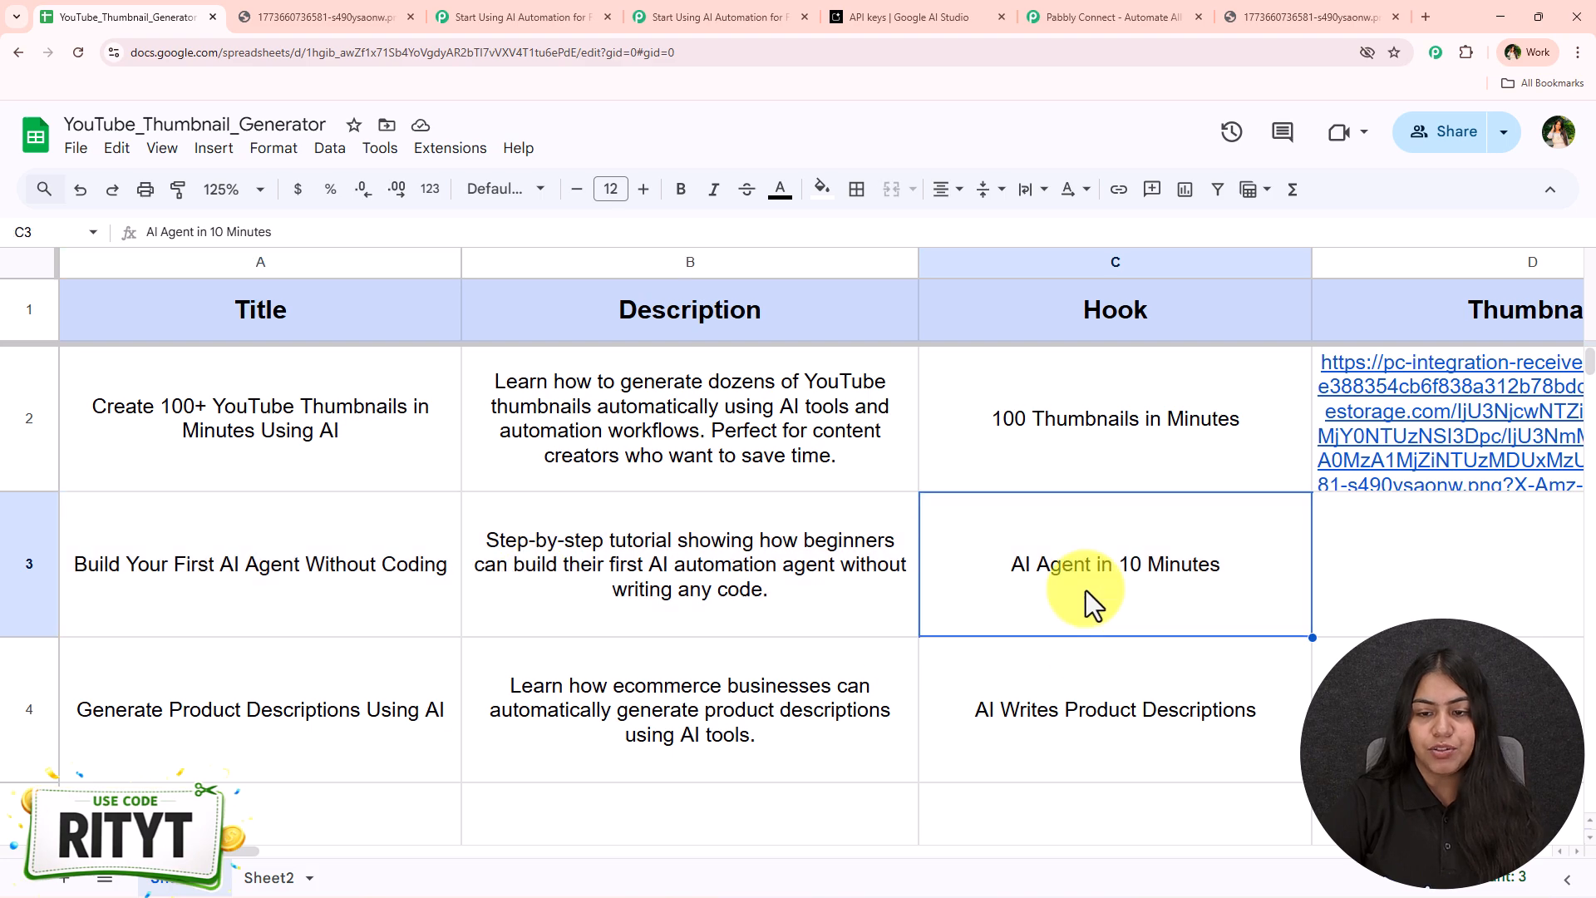
{"action": "key", "text": "Down"}
{"action": "key", "text": "Delete"}
{"action": "key", "text": "Left"}
{"action": "key", "text": "Delete"}
{"action": "key", "text": "Left"}
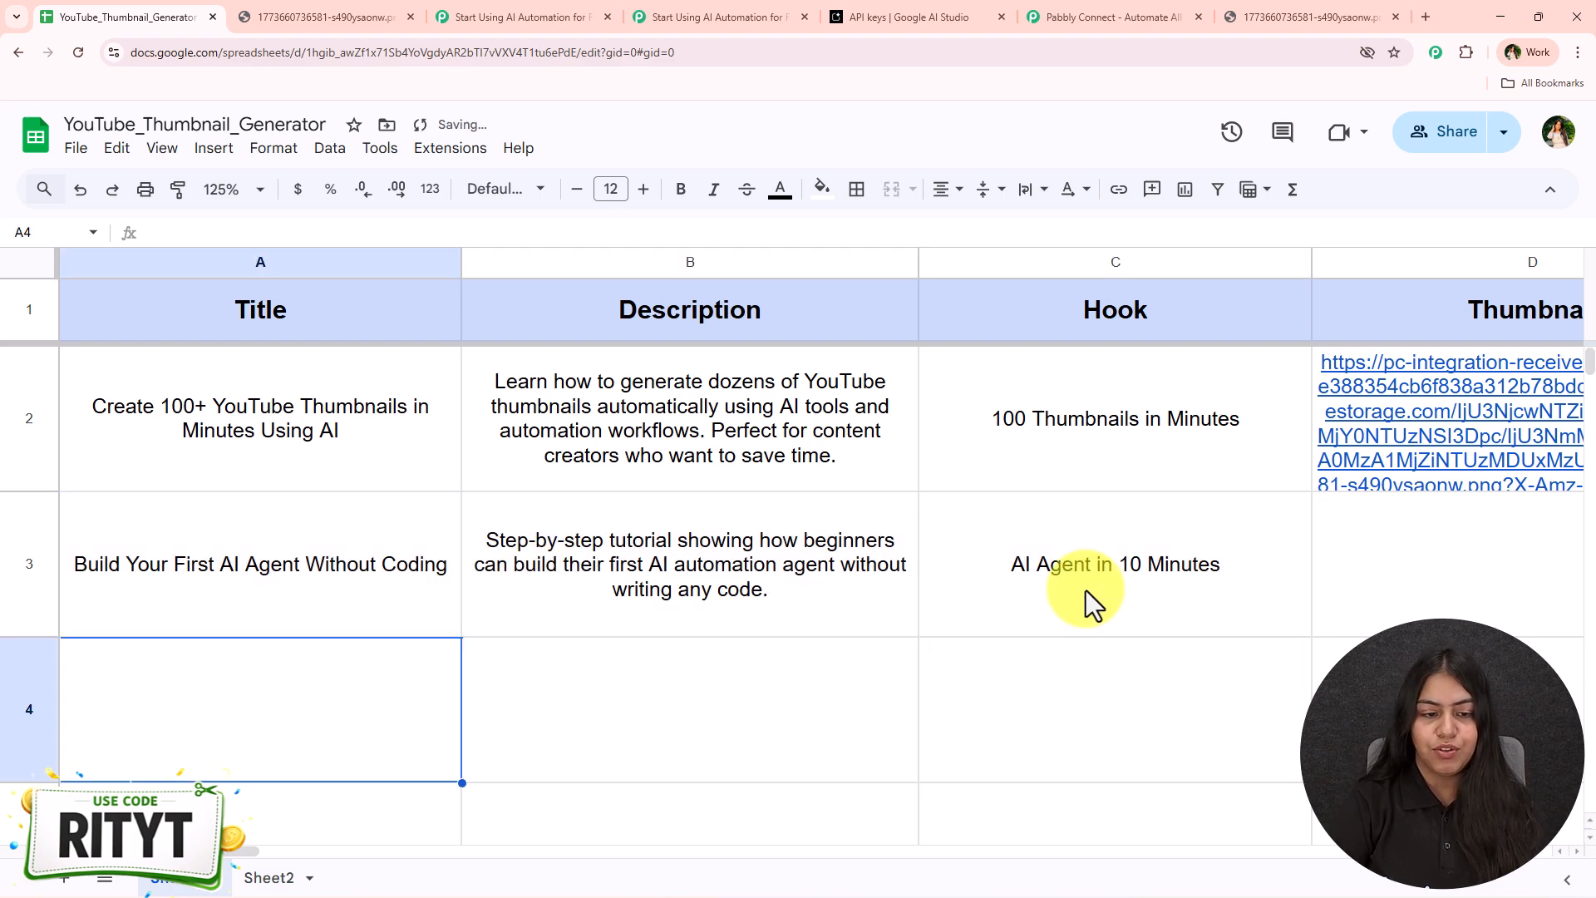
{"action": "key", "text": "ctrl+z"}
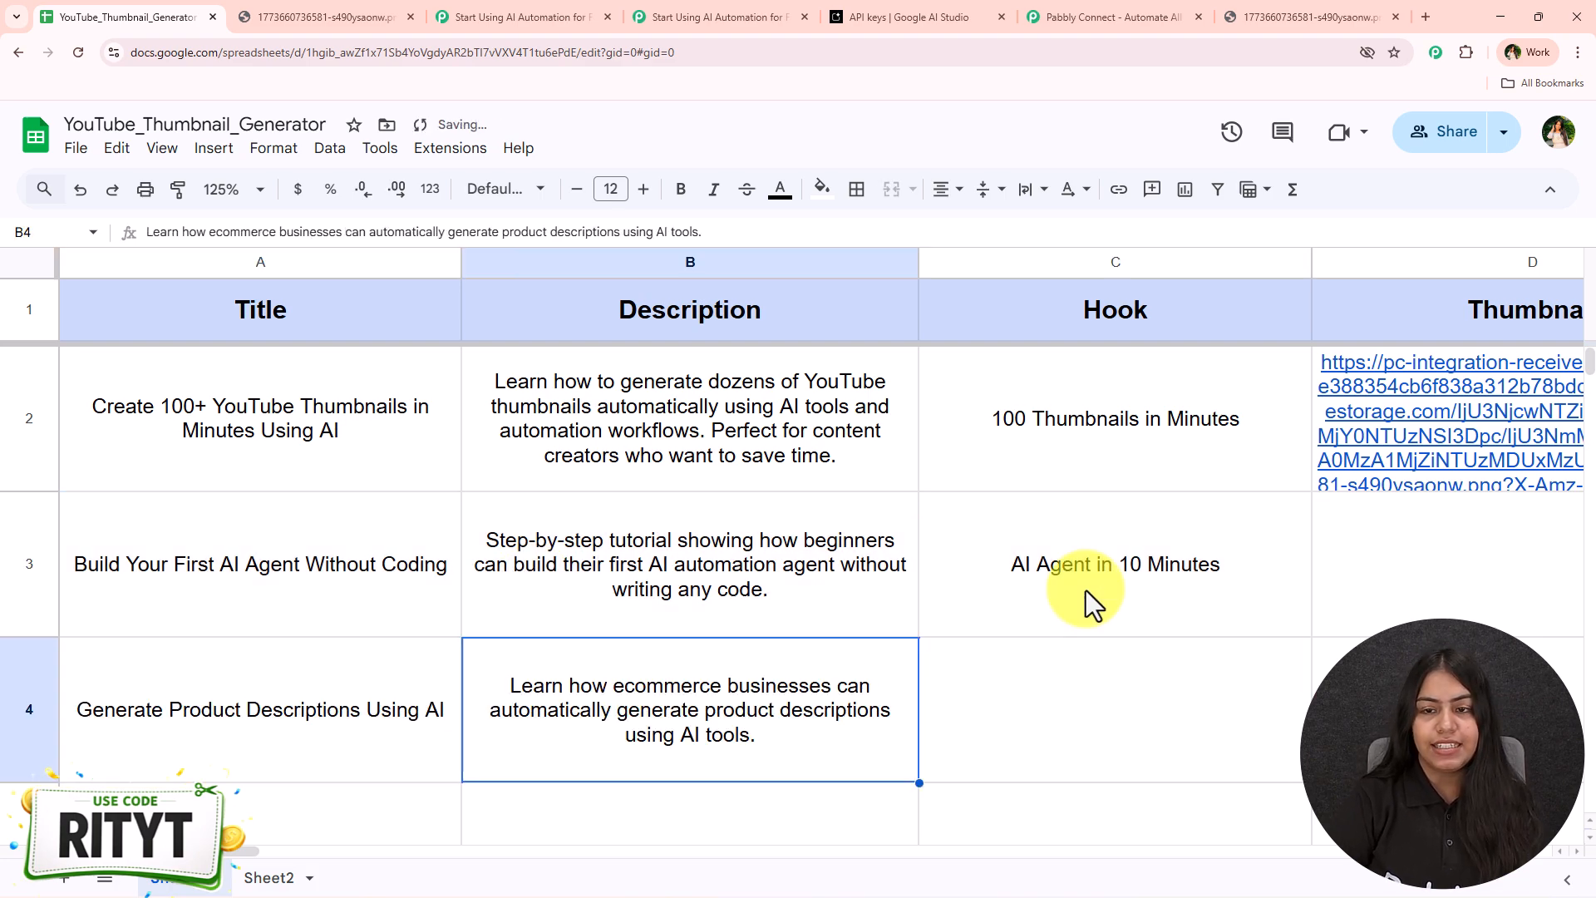
{"action": "key", "text": "ctrl+z"}
Step: Clear the cell contents of row 3 and restore them to trigger the workflow for that row
{"action": "left_click", "coordinate": [1086, 590]}
{"action": "key", "text": "ctrl+z"}
{"action": "key", "text": "ctrl+z"}
{"action": "key", "text": "ctrl+z"}
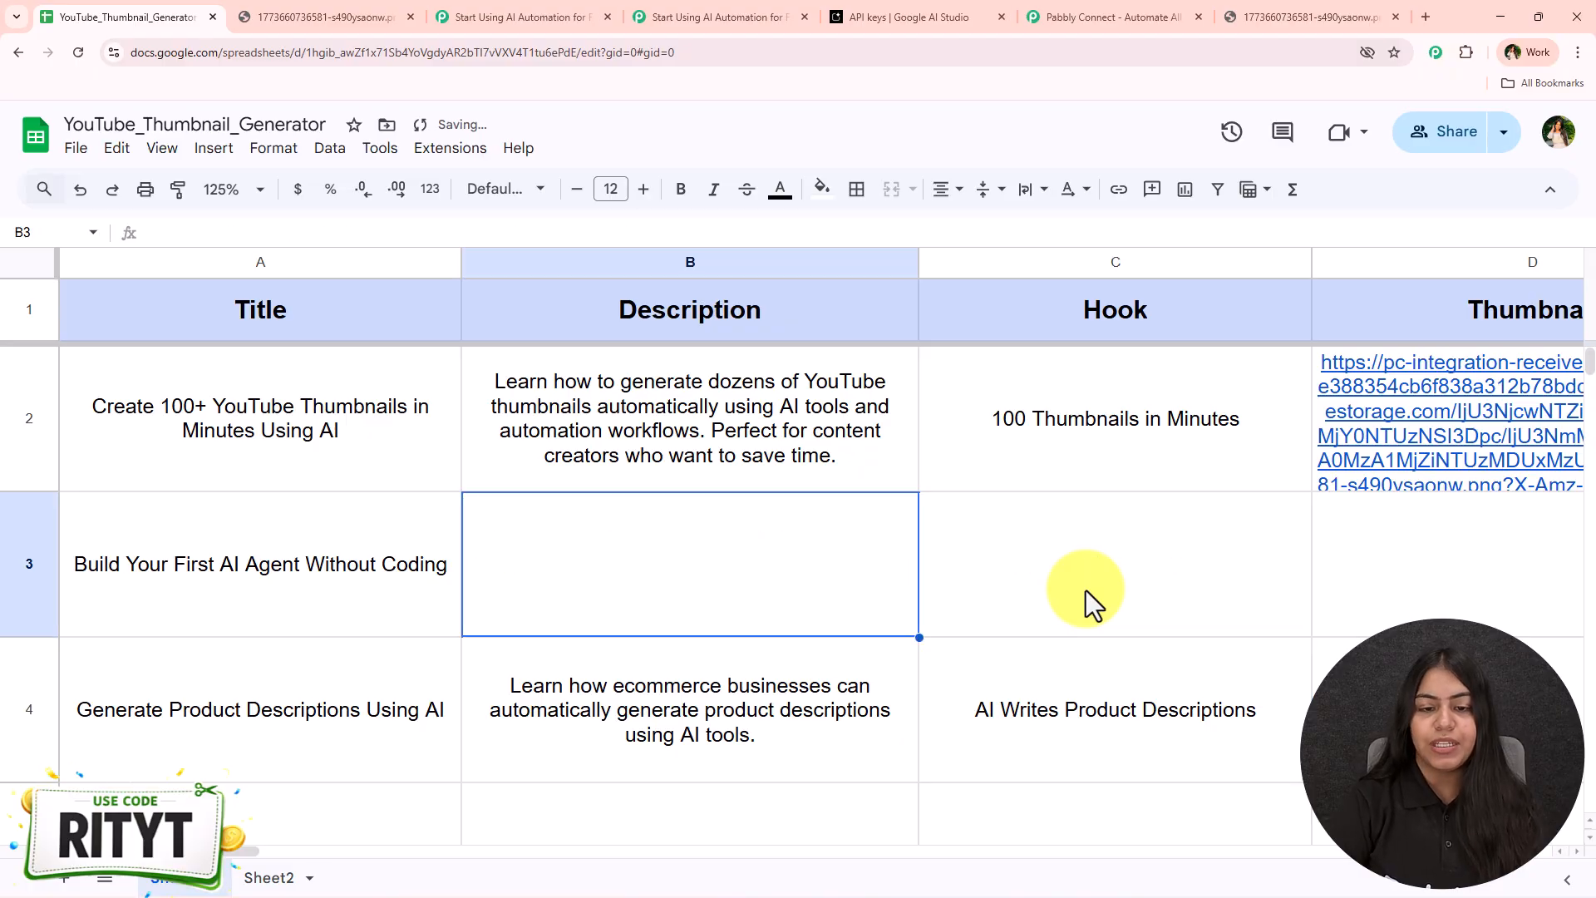
{"action": "key", "text": "ctrl+y"}
{"action": "key", "text": "ctrl+y"}
{"action": "key", "text": "ctrl+y"}
Step: Review the data in A3:C4 and check the Thumbnail cells D3 and D4 for returned links
{"action": "scroll", "coordinate": [1086, 590], "scroll_direction": "down", "scroll_amount": 3}
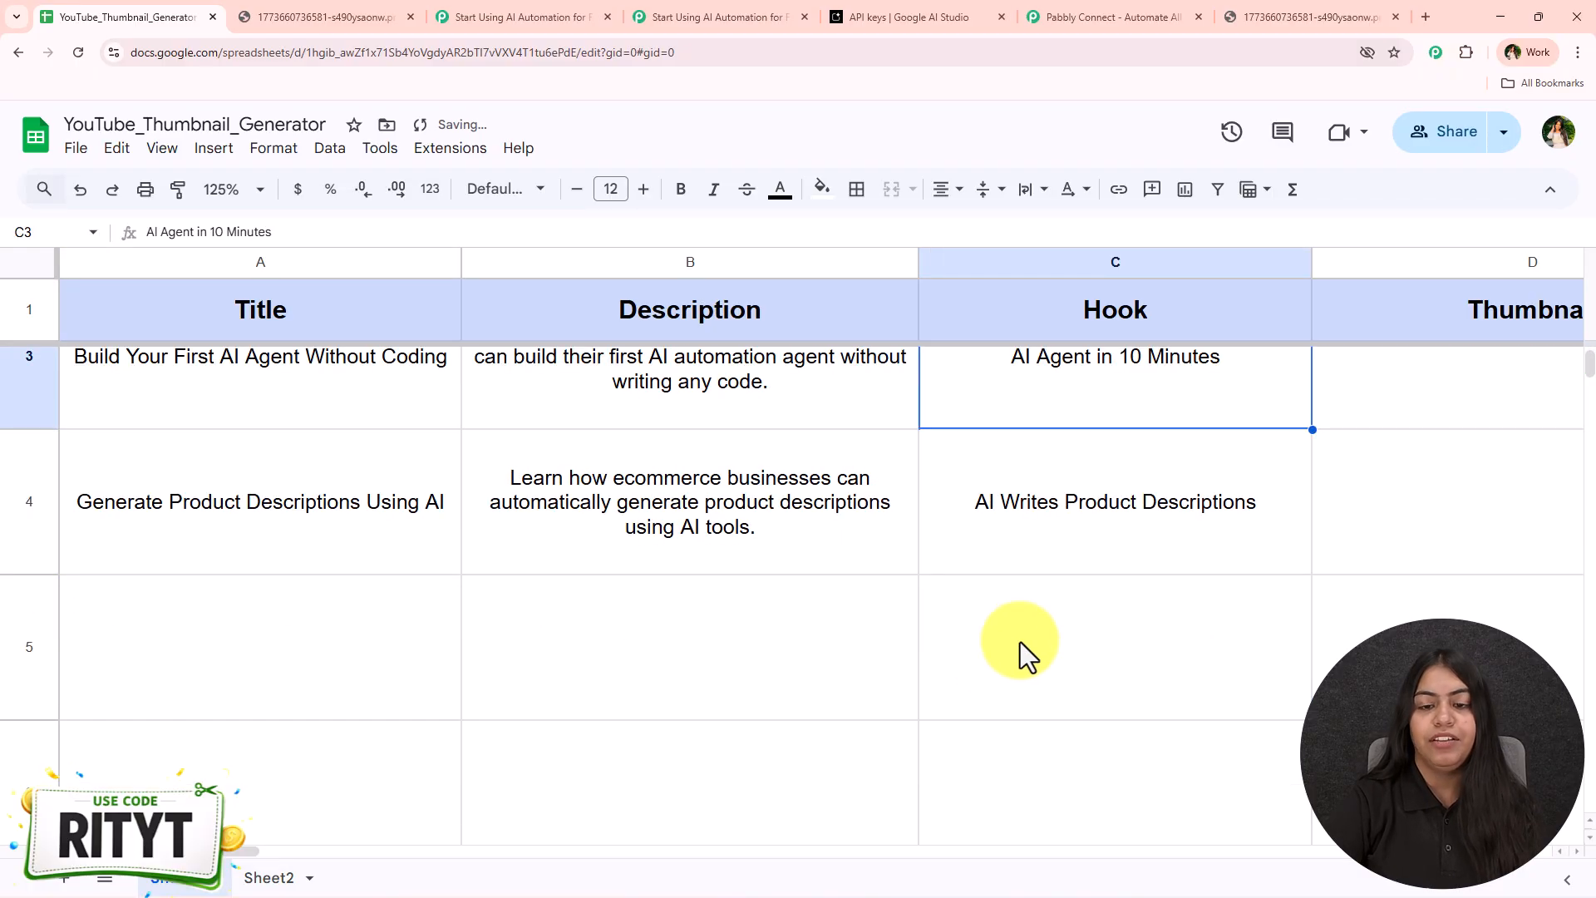
{"action": "scroll", "coordinate": [1033, 634], "scroll_direction": "up", "scroll_amount": 3}
{"action": "left_click_drag", "start_coordinate": [274, 582], "coordinate": [933, 704]}
{"action": "scroll", "coordinate": [933, 704], "scroll_direction": "down", "scroll_amount": 1}
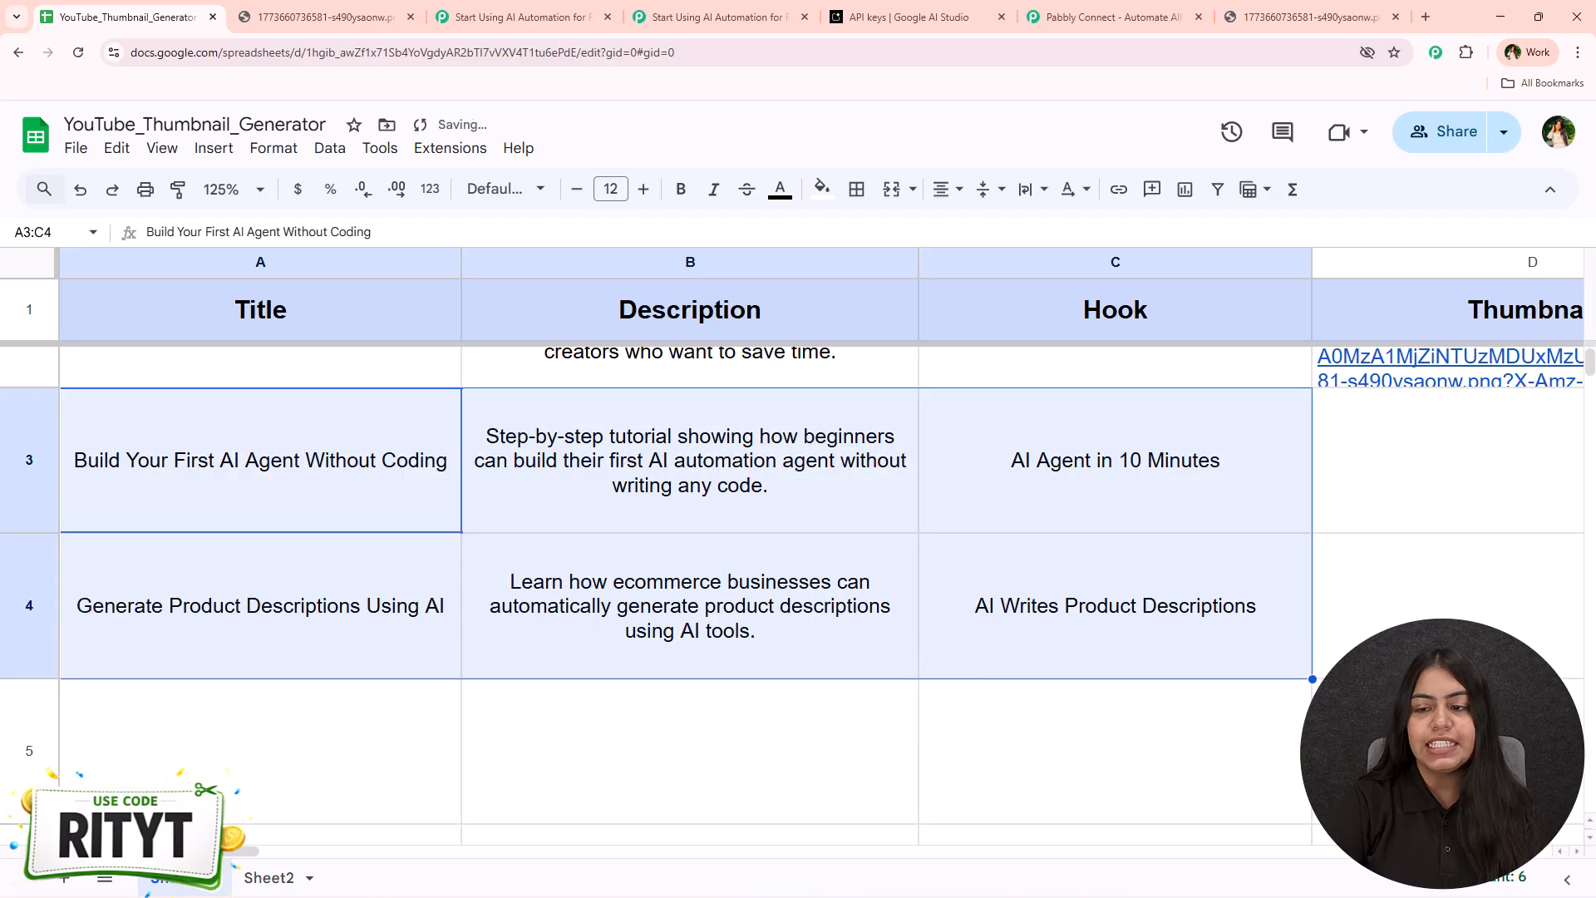
{"action": "left_click_drag", "start_coordinate": [237, 854], "coordinate": [309, 860]}
{"action": "left_click", "coordinate": [898, 491]}
{"action": "left_click", "coordinate": [871, 644]}
{"action": "left_click", "coordinate": [956, 491]}
{"action": "left_click", "coordinate": [898, 606]}
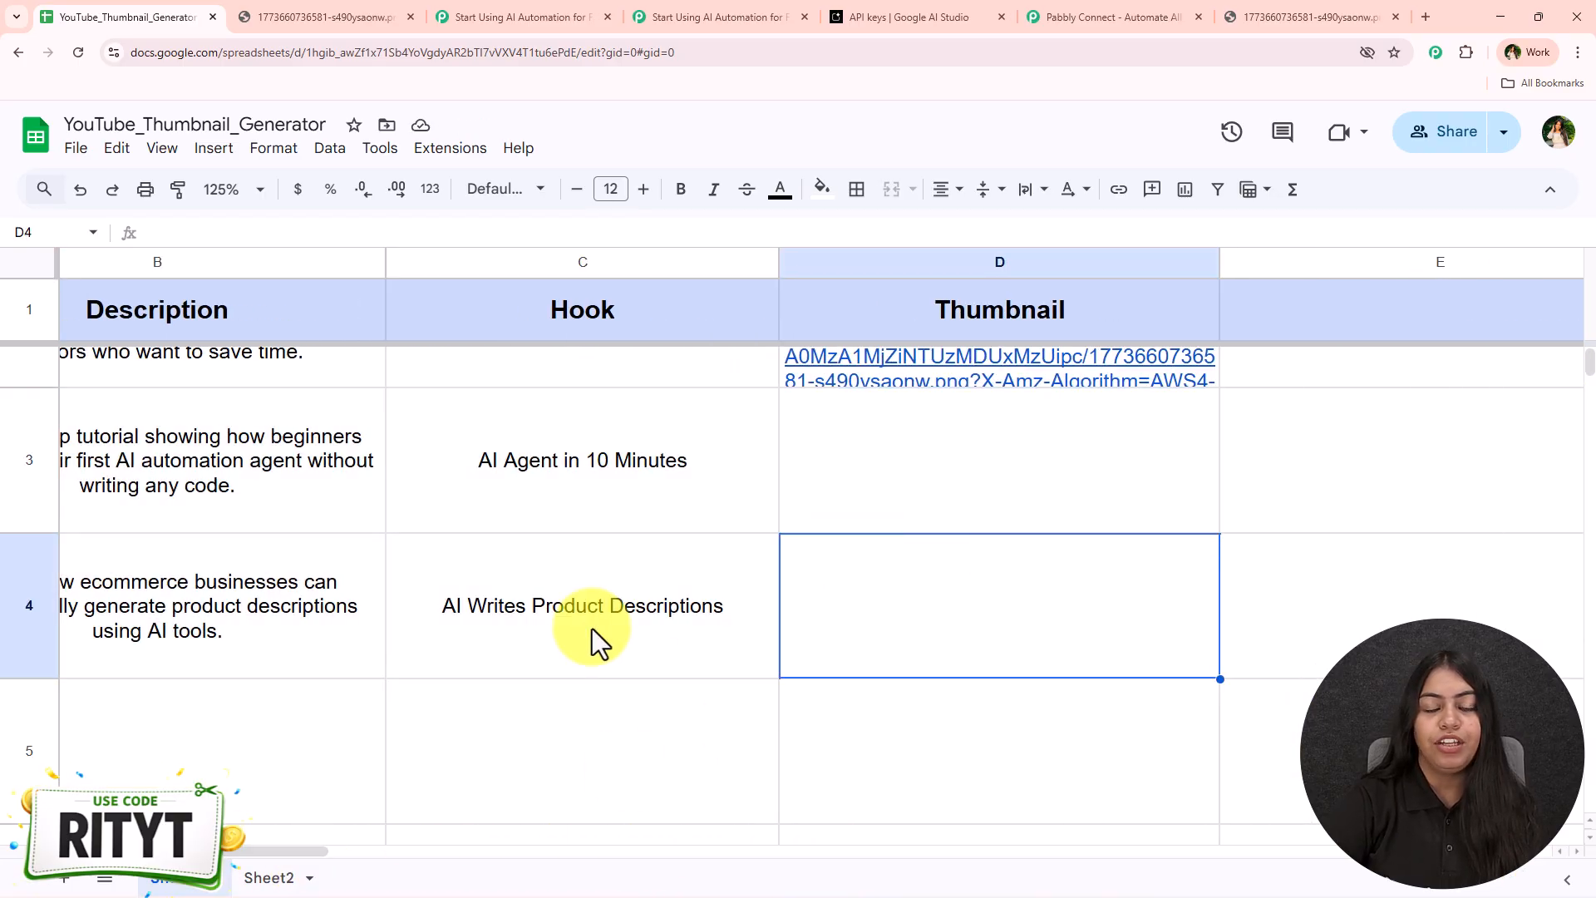
Step: Open the thumbnail link in cell D3 to view the image generated for row 3
{"action": "scroll", "coordinate": [589, 645], "scroll_direction": "up", "scroll_amount": 1}
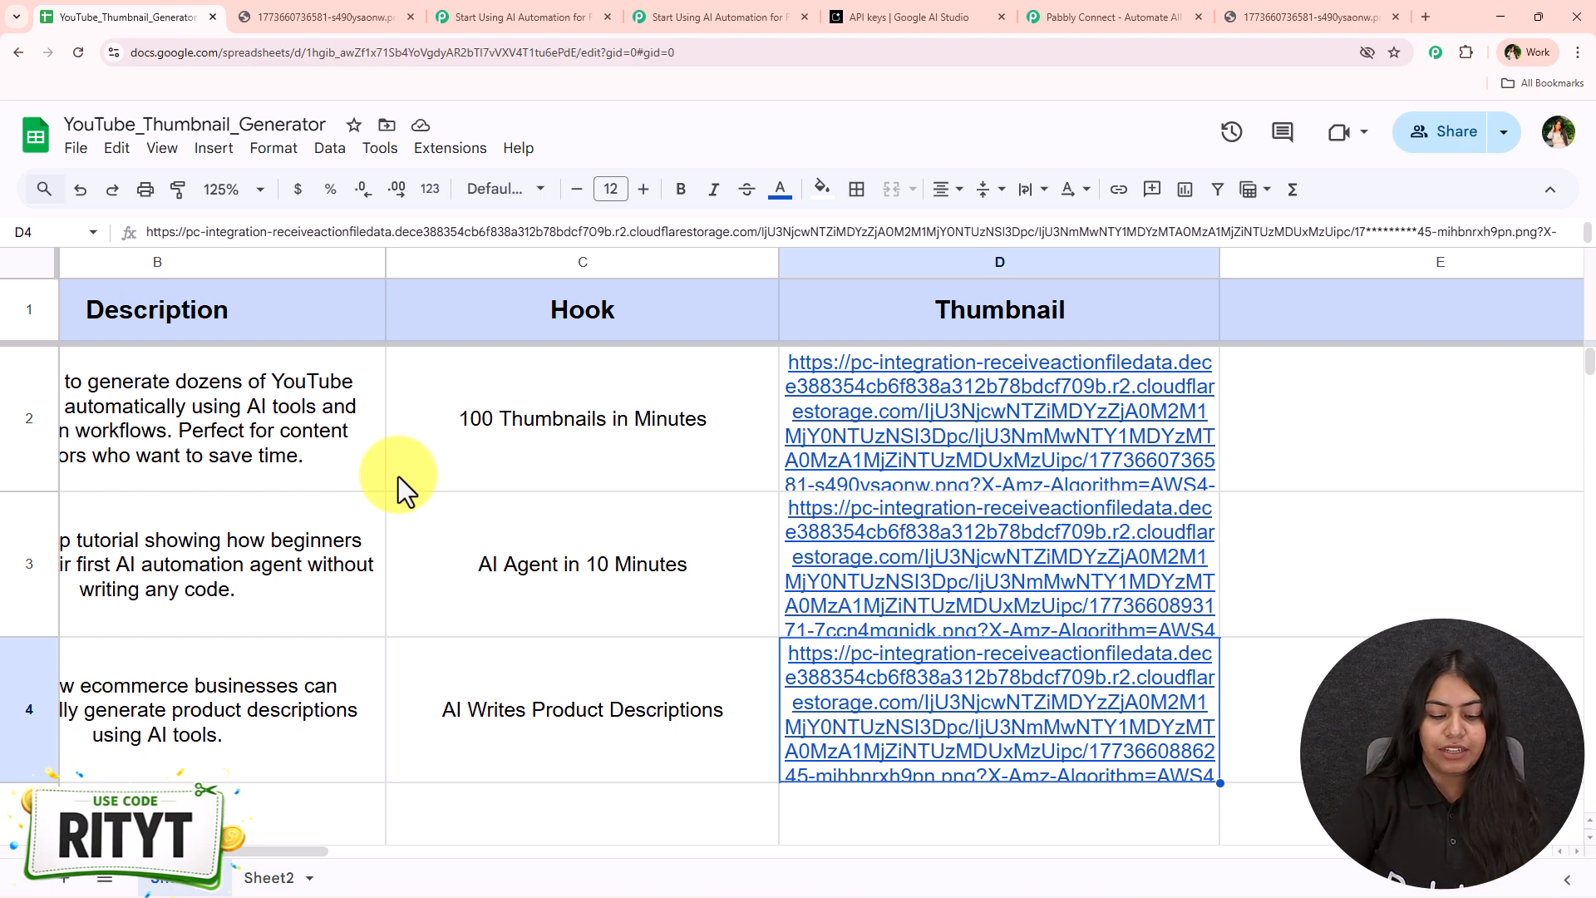
{"action": "left_click", "coordinate": [857, 582]}
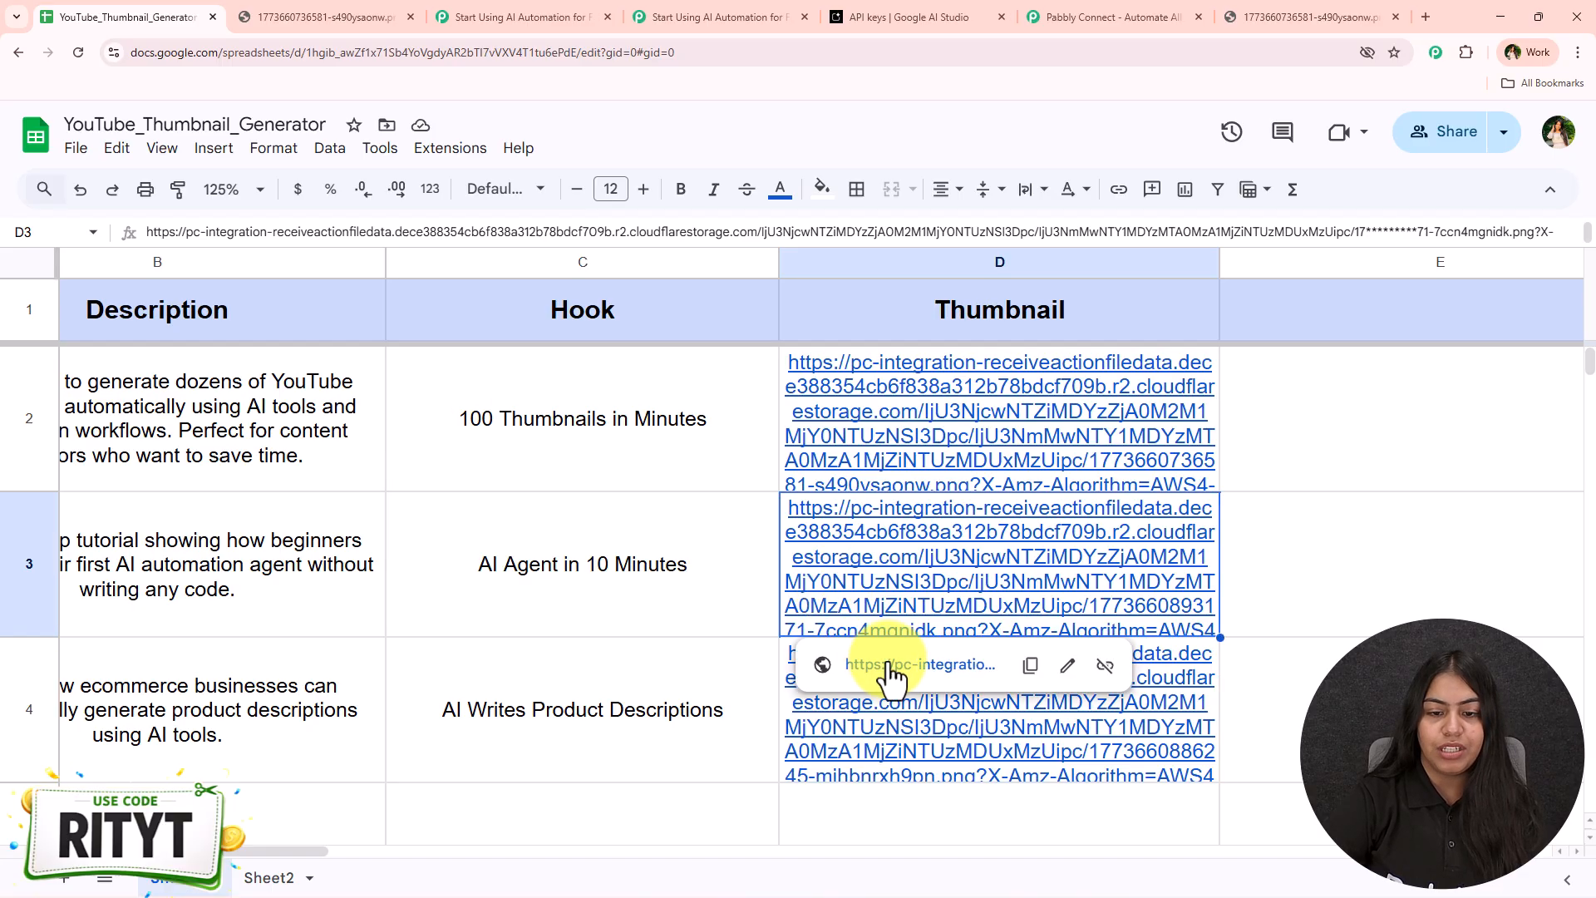
{"action": "left_click", "coordinate": [888, 665]}
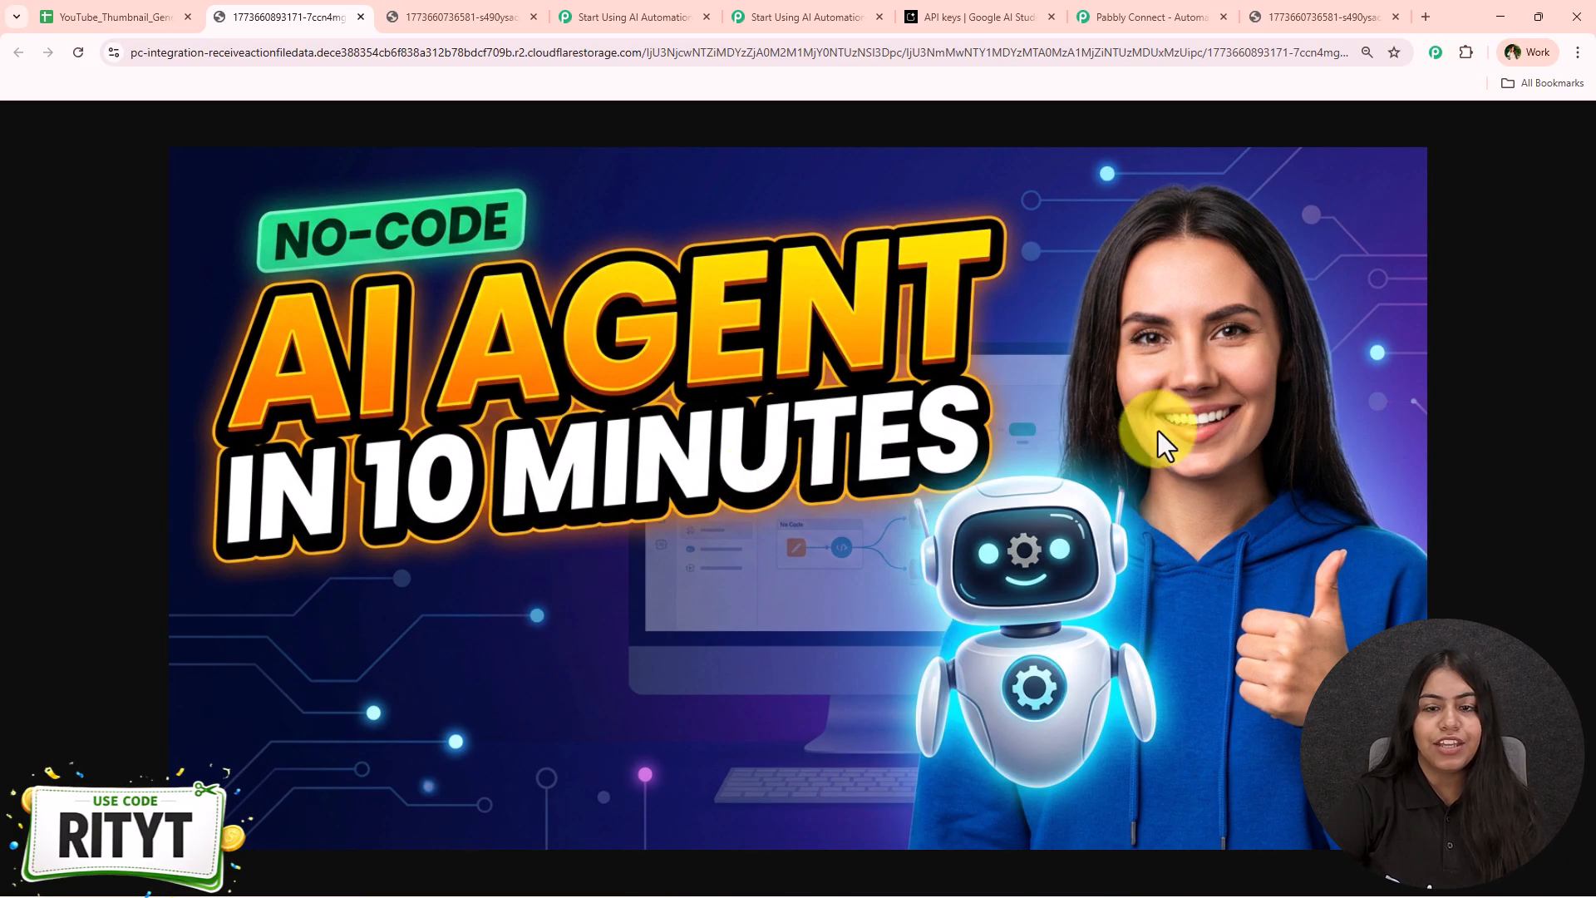
Step: Return to the YouTube_Thumbnail_Generator sheet and open the thumbnail link in cell D4 to view the image generated for row 4
{"action": "left_click", "coordinate": [116, 17]}
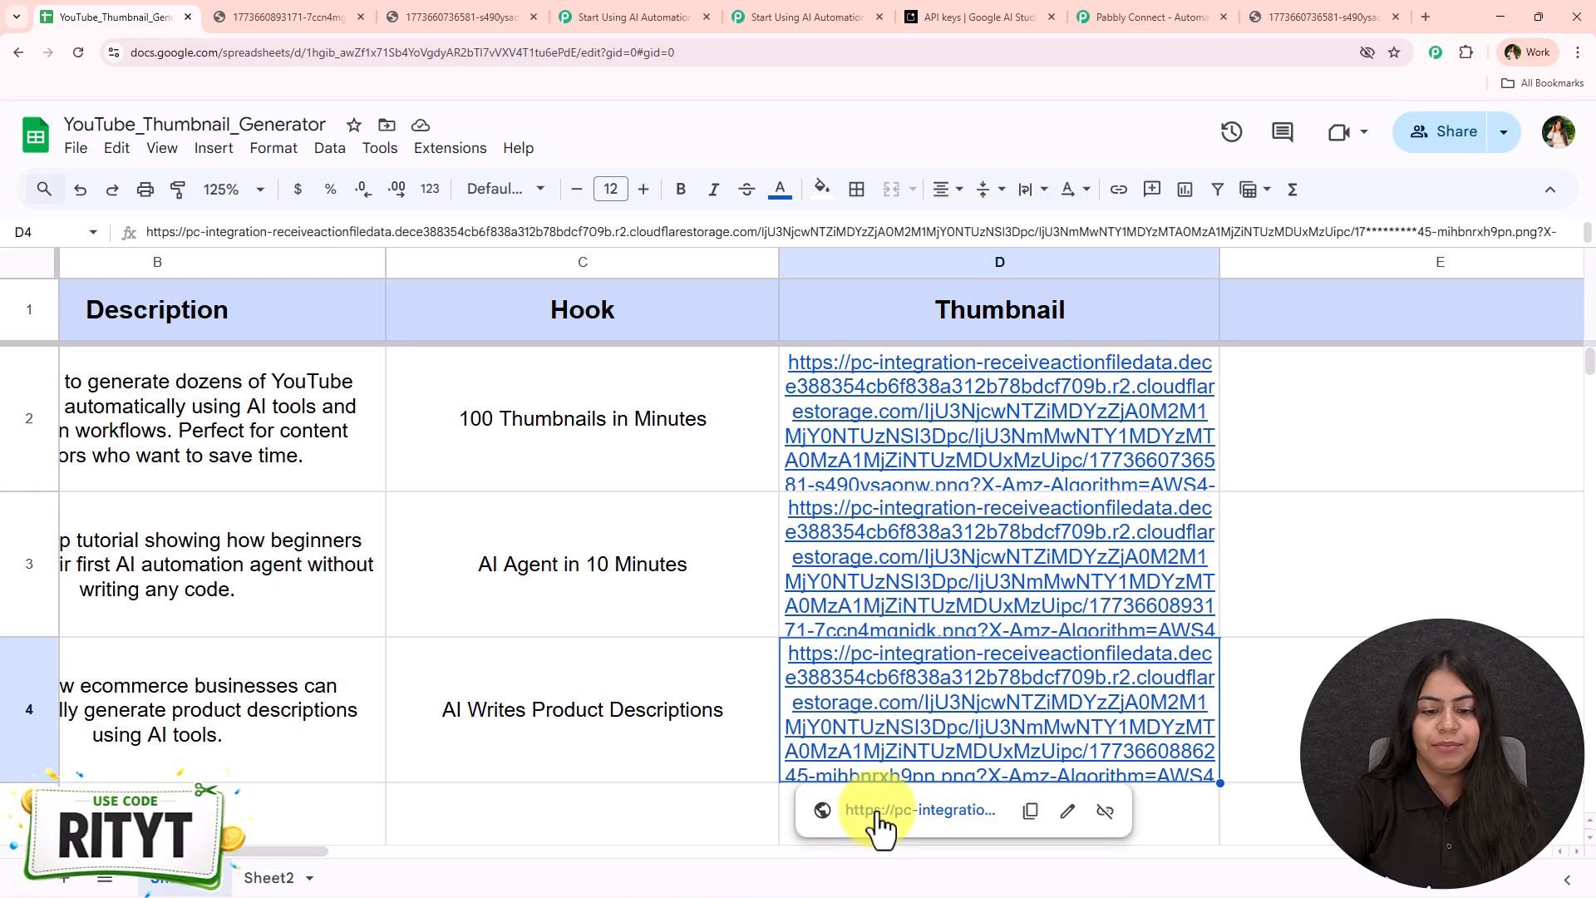
{"action": "left_click", "coordinate": [875, 813]}
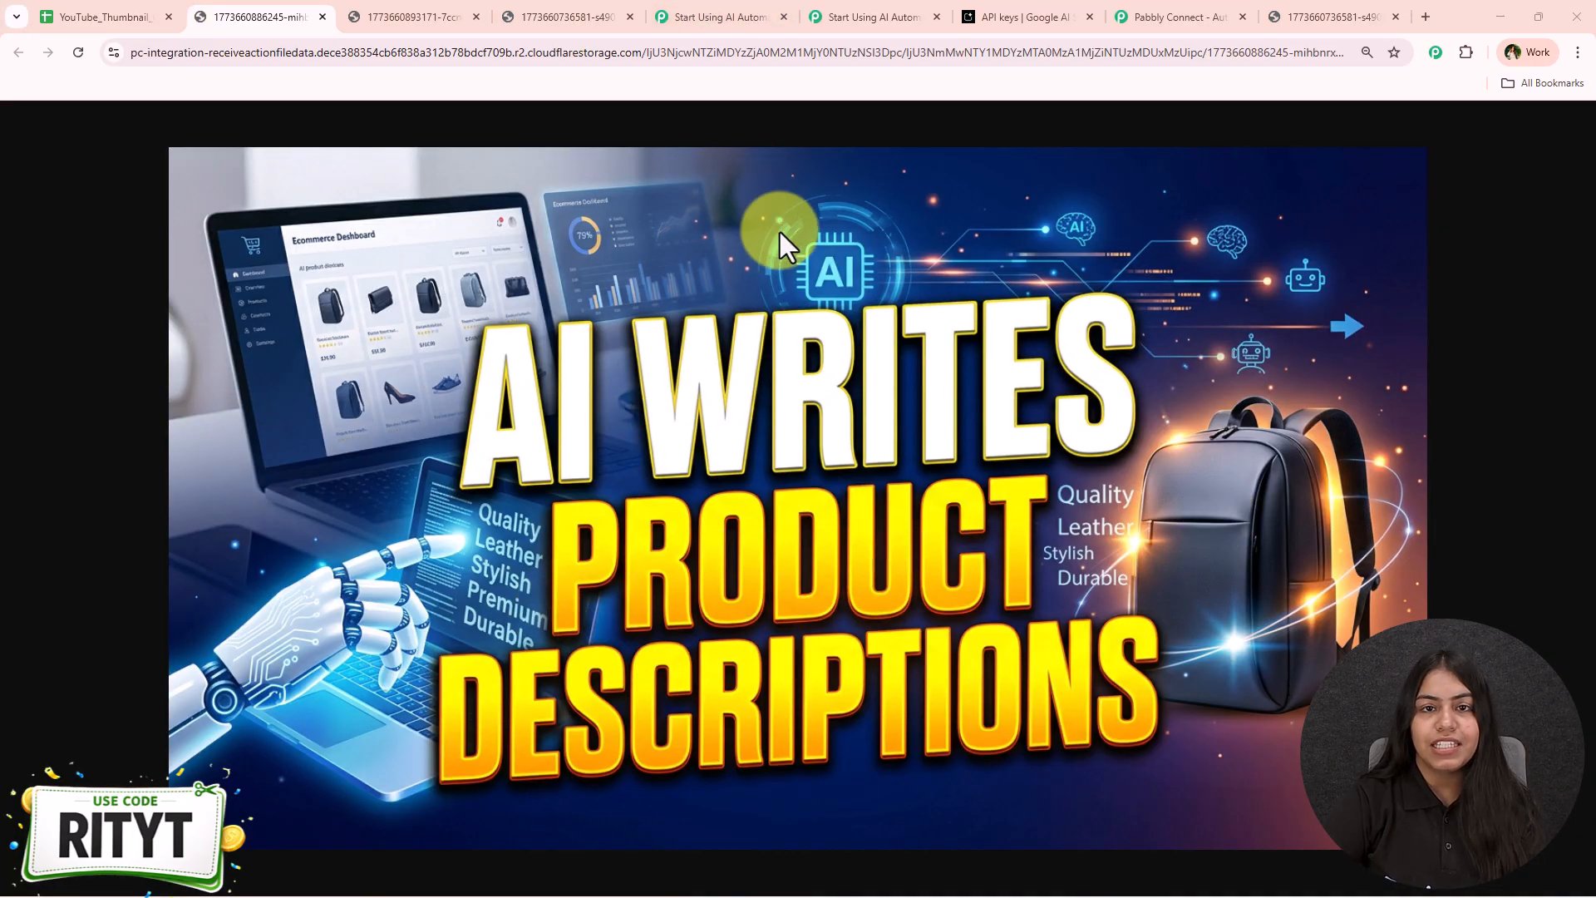
Step: Switch back to the "Start Using AI Automation for Free | Beginner Guide" workflow and close the step settings to view the full flow
{"action": "left_click", "coordinate": [823, 16]}
{"action": "left_click", "coordinate": [1571, 160]}
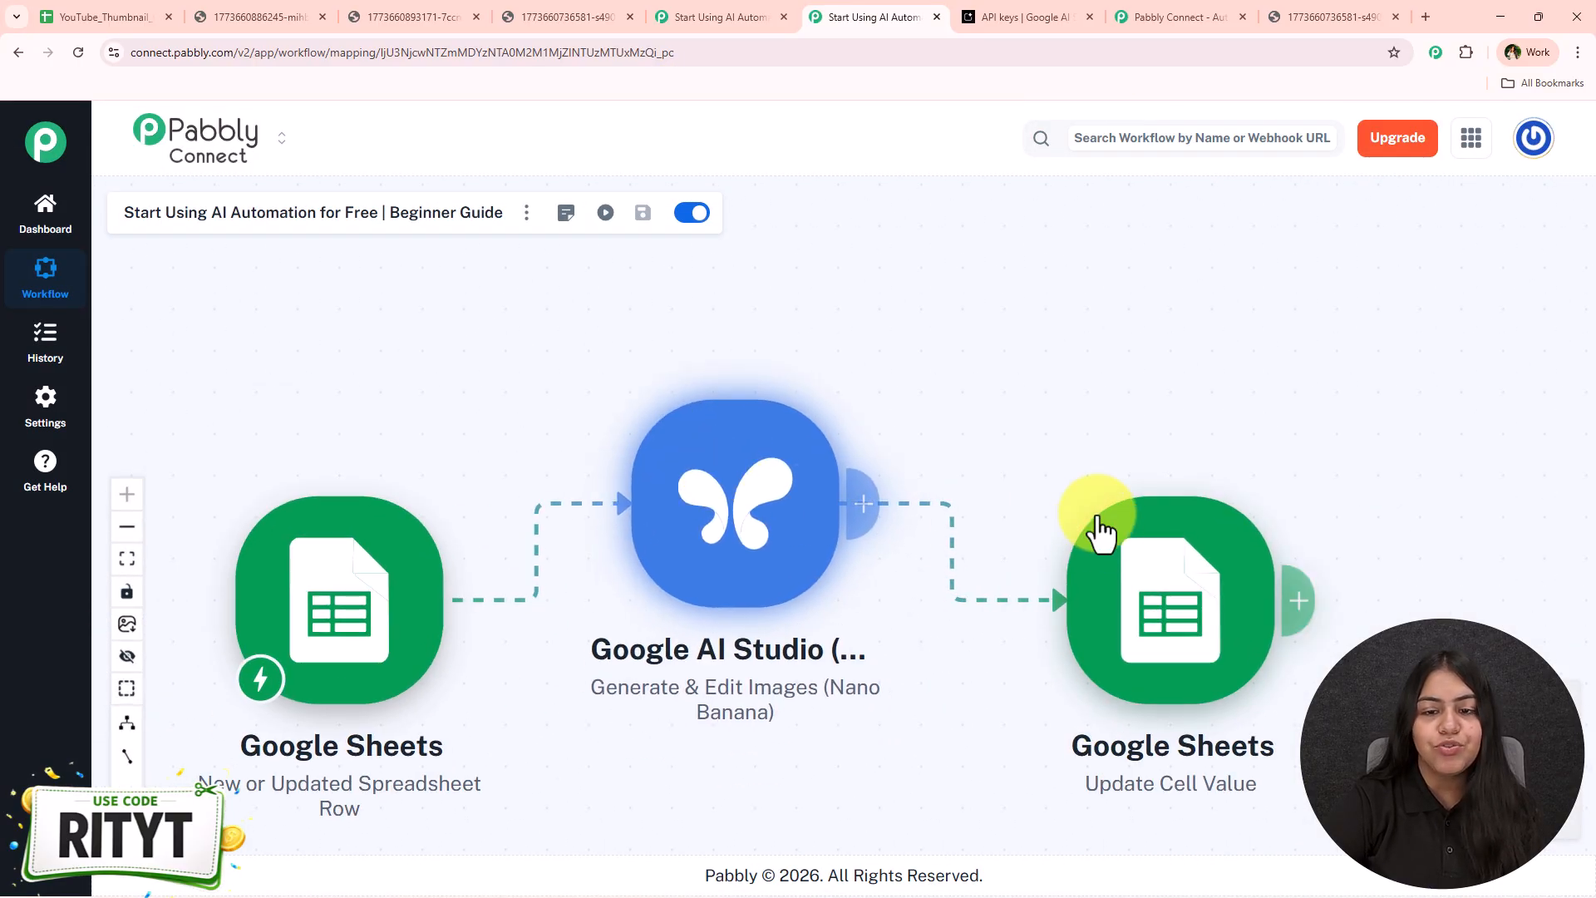
{"action": "left_click_drag", "start_coordinate": [1106, 549], "coordinate": [1065, 332]}
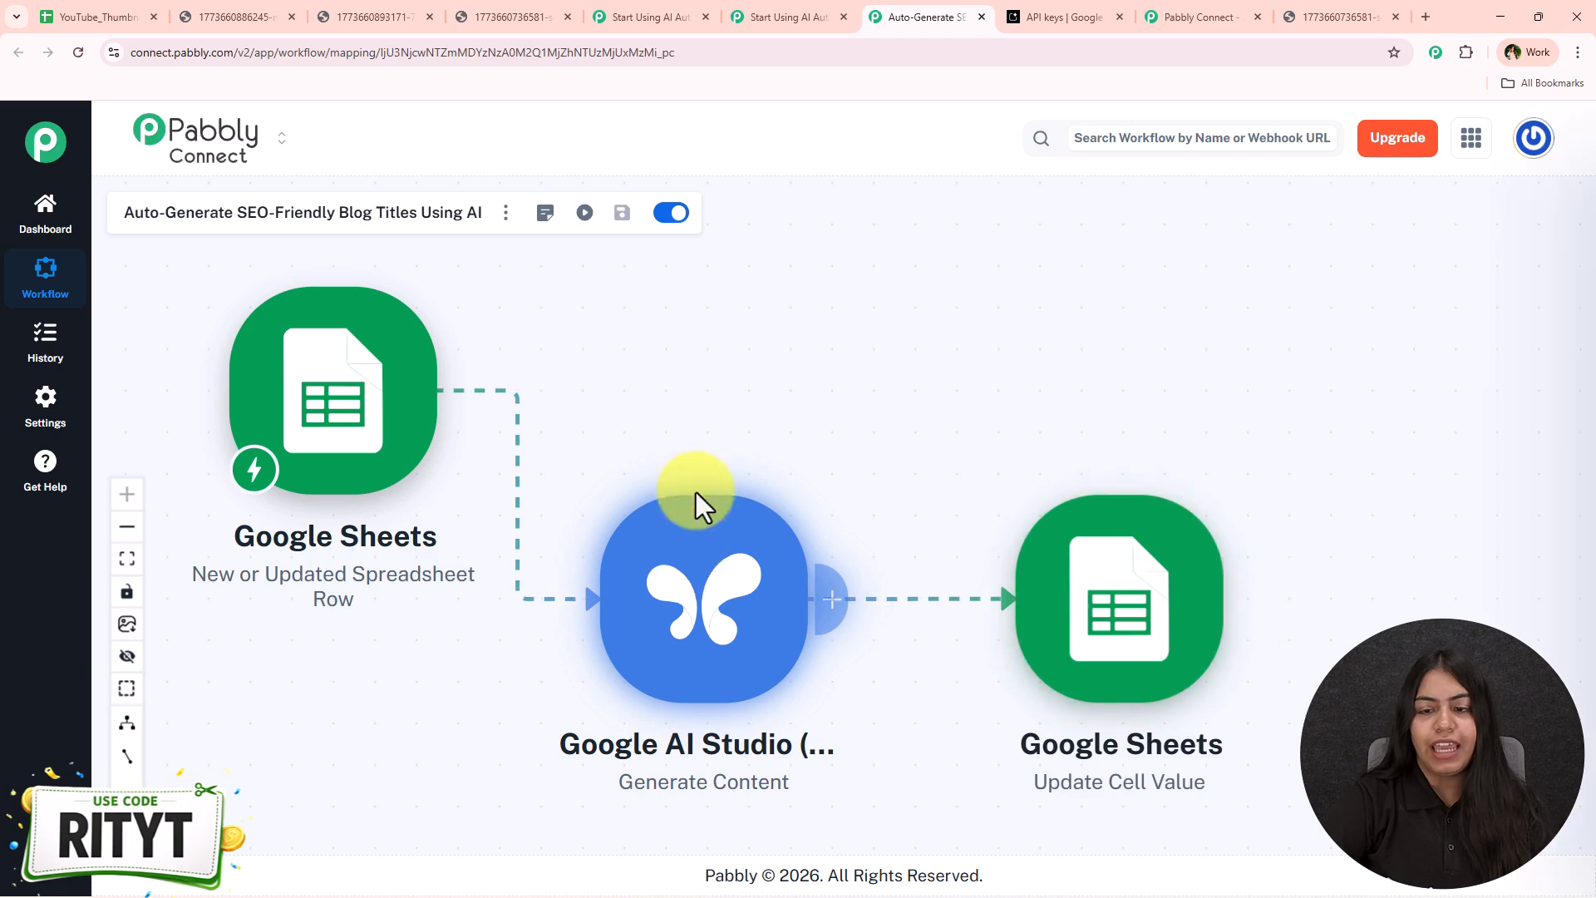
Step: Review the prompt, model and full text response of the Google AI Studio Generate Content step in the SEO-friendly blog titles workflow
{"action": "left_click", "coordinate": [688, 545]}
{"action": "scroll", "coordinate": [1081, 499], "scroll_direction": "down", "scroll_amount": 5}
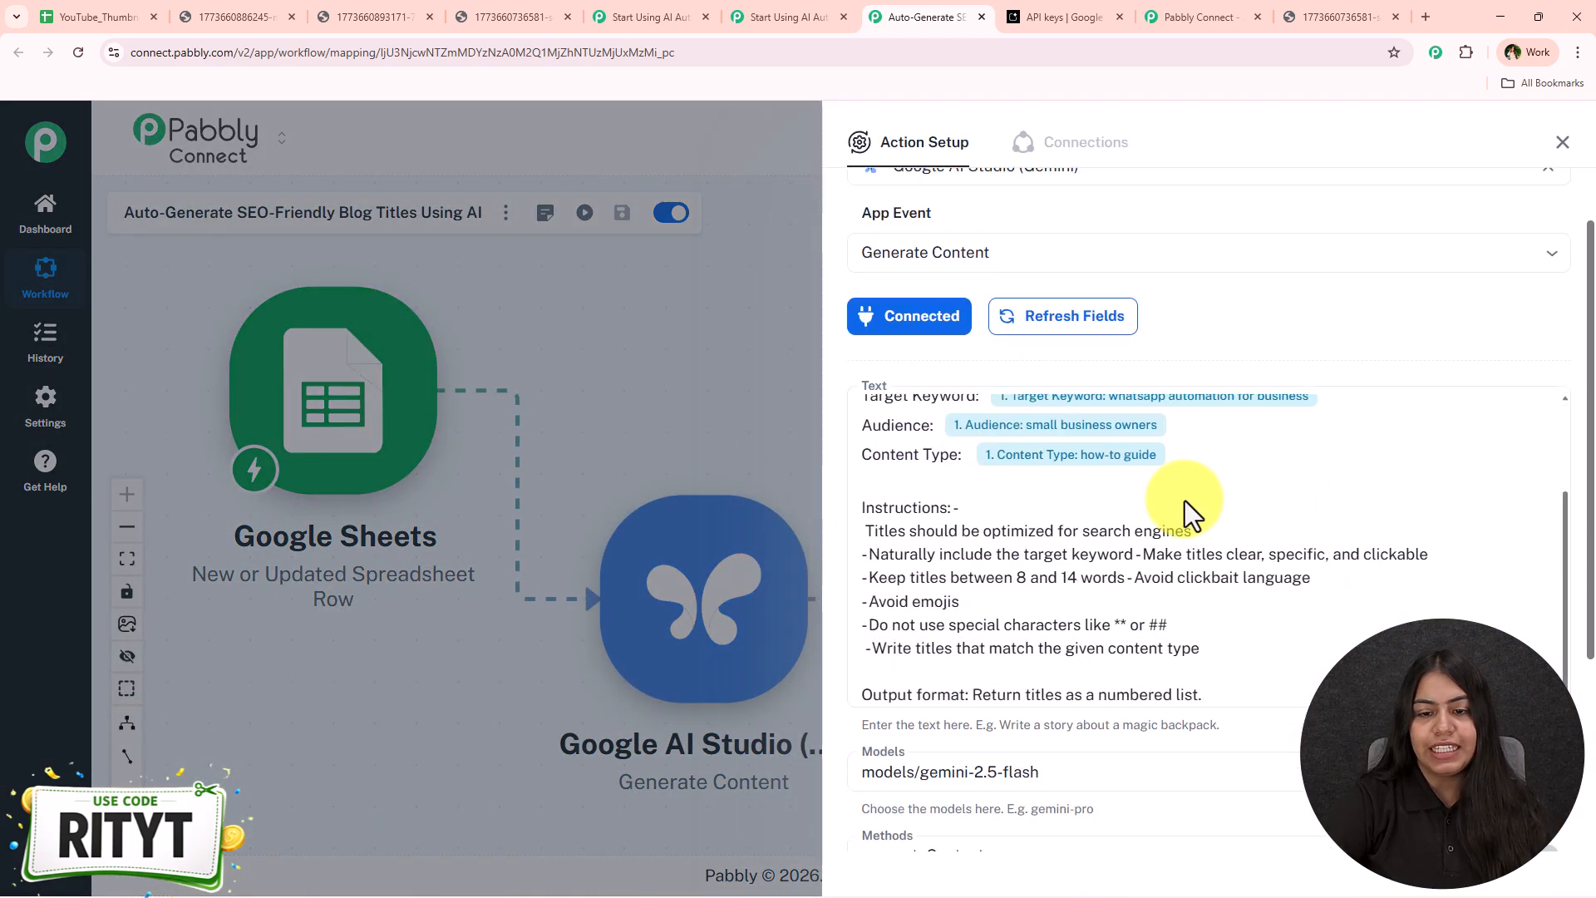
{"action": "left_click", "coordinate": [1058, 770]}
{"action": "scroll", "coordinate": [1151, 616], "scroll_direction": "down", "scroll_amount": 6}
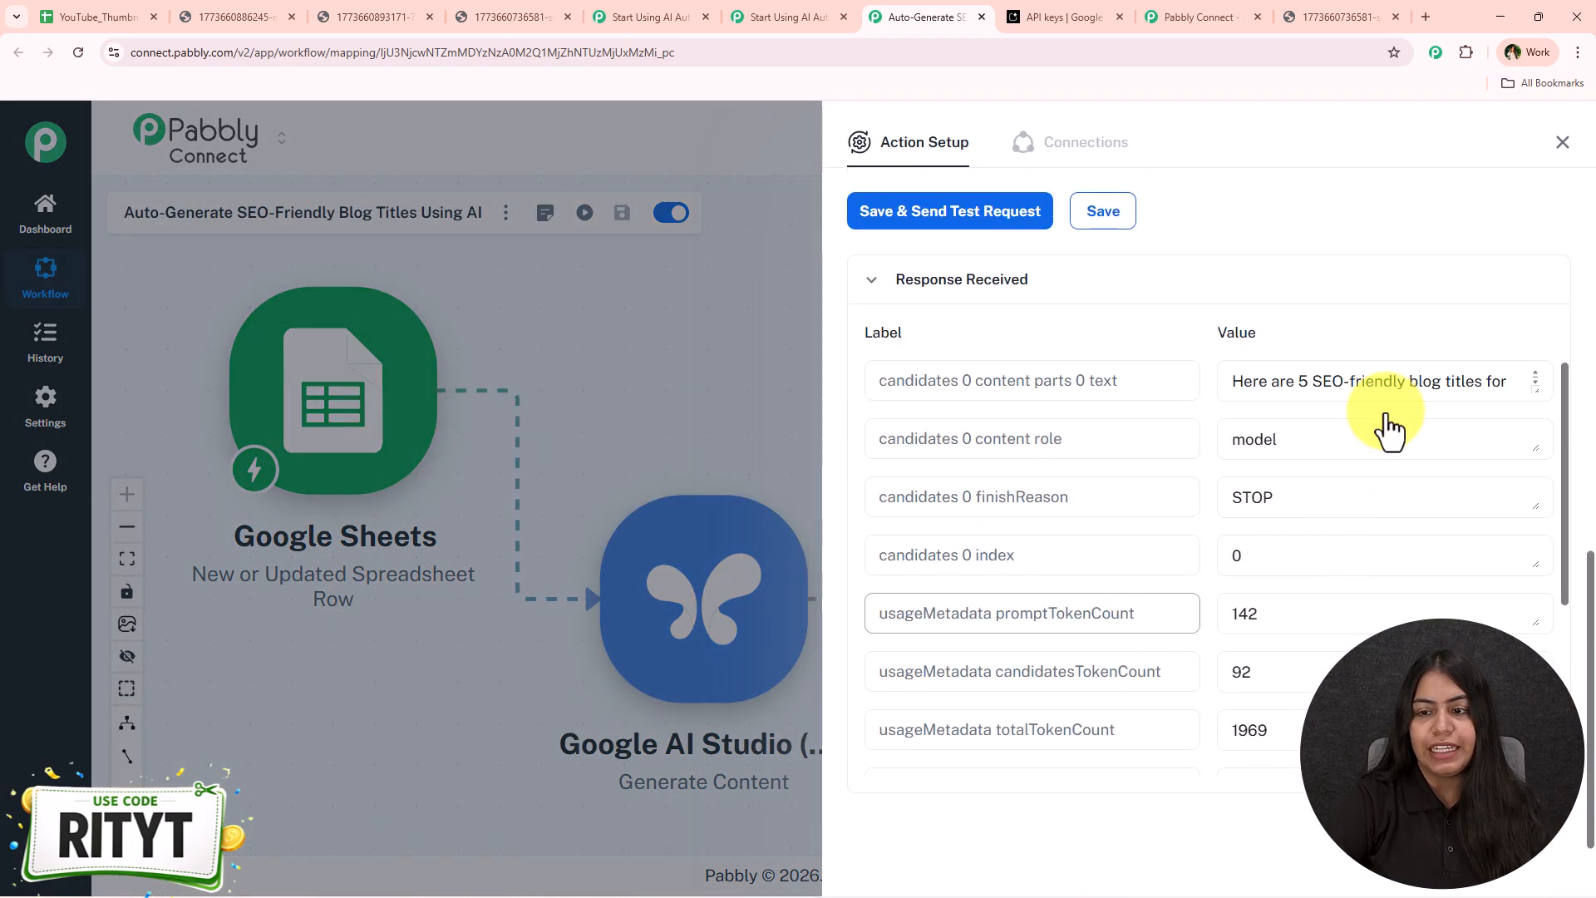
{"action": "left_click_drag", "start_coordinate": [1553, 385], "coordinate": [1522, 773]}
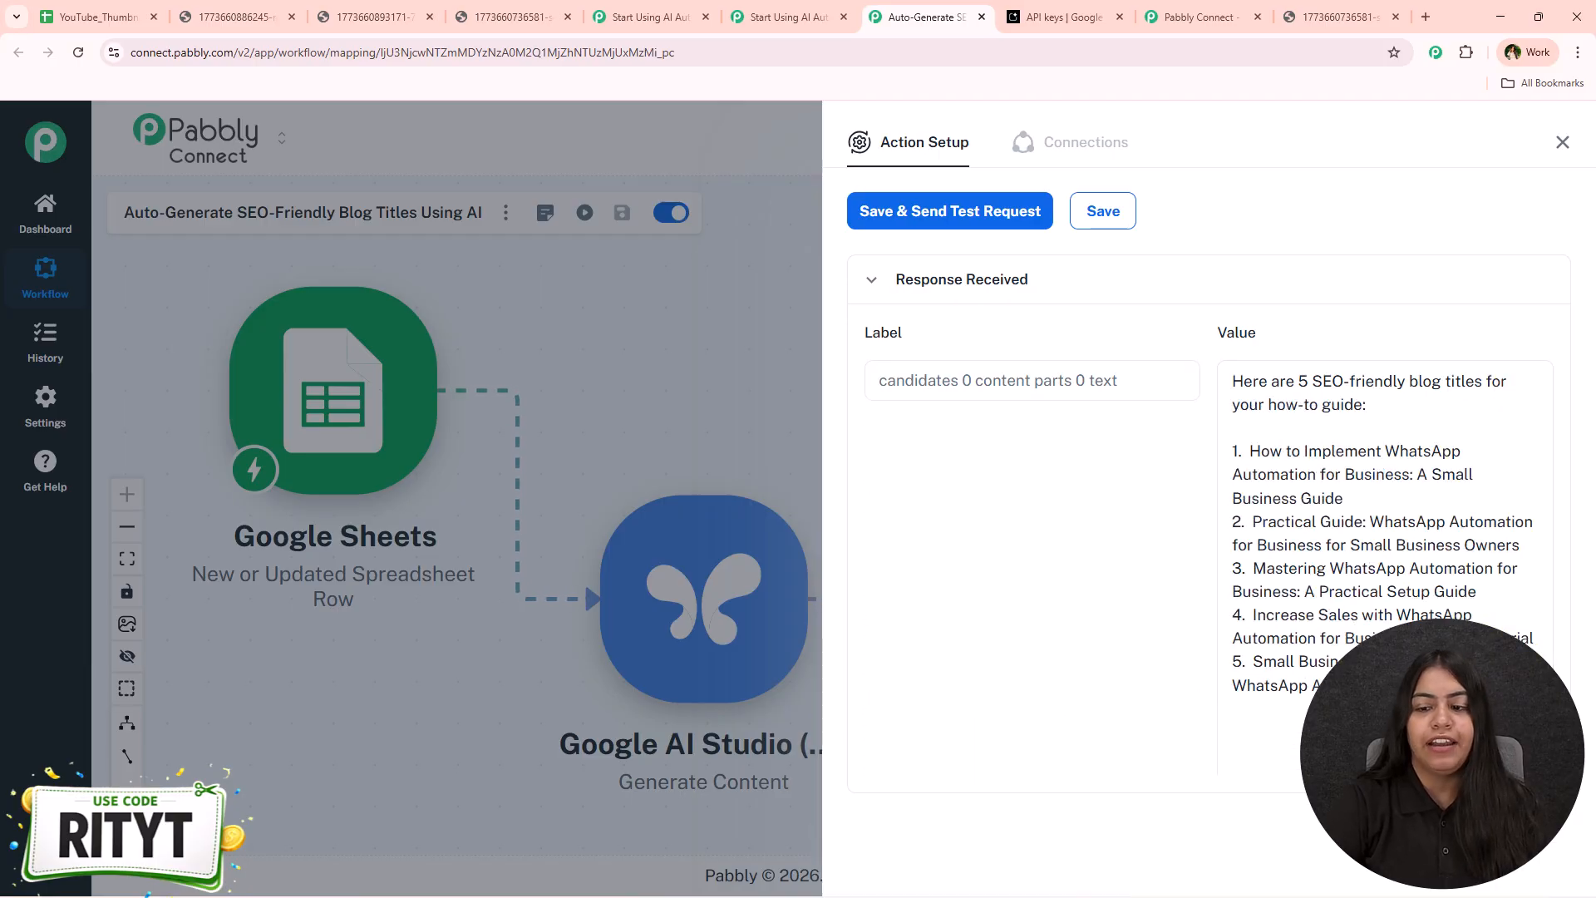
{"action": "left_click", "coordinate": [1563, 142]}
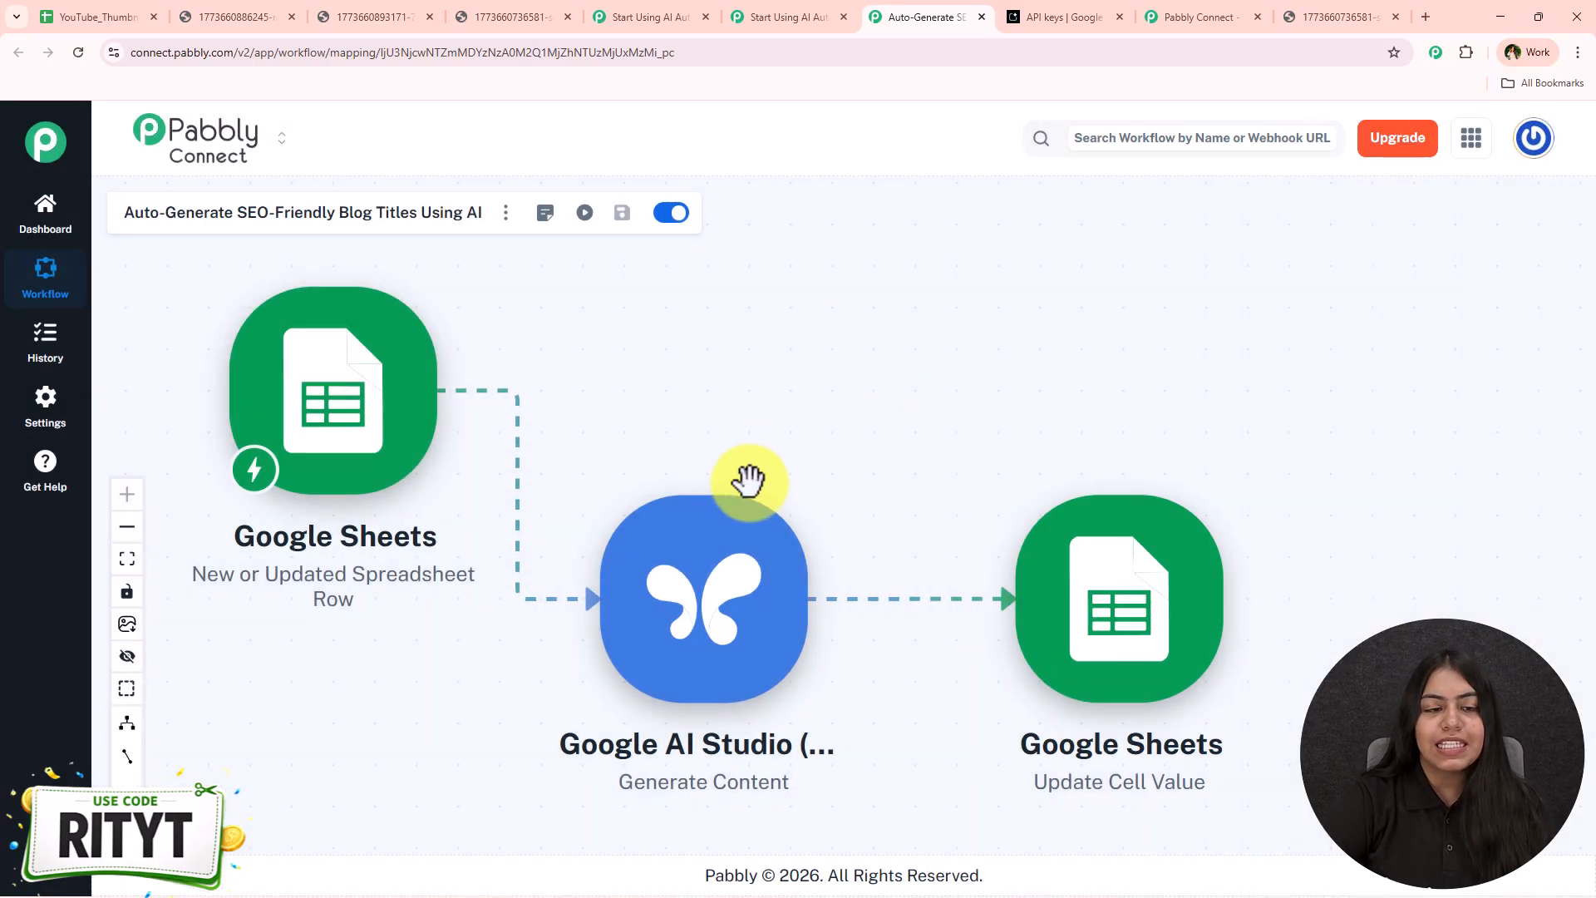